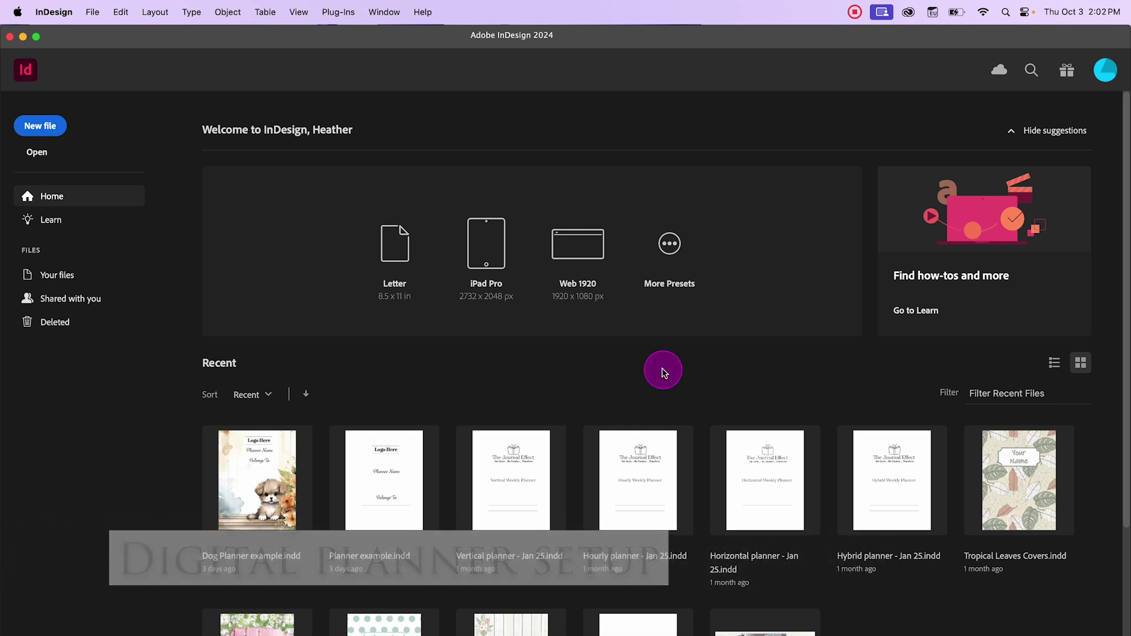
Start a new document from the Web presets.
{"action": "left_click", "coordinate": [92, 12]}
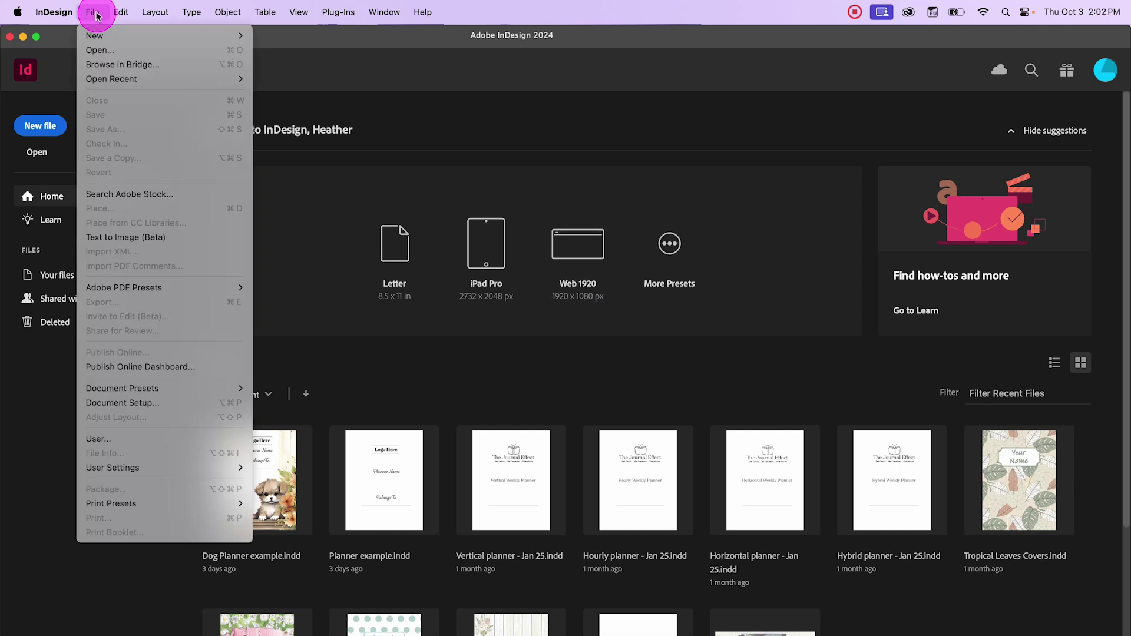
{"action": "mouse_move", "coordinate": [99, 36]}
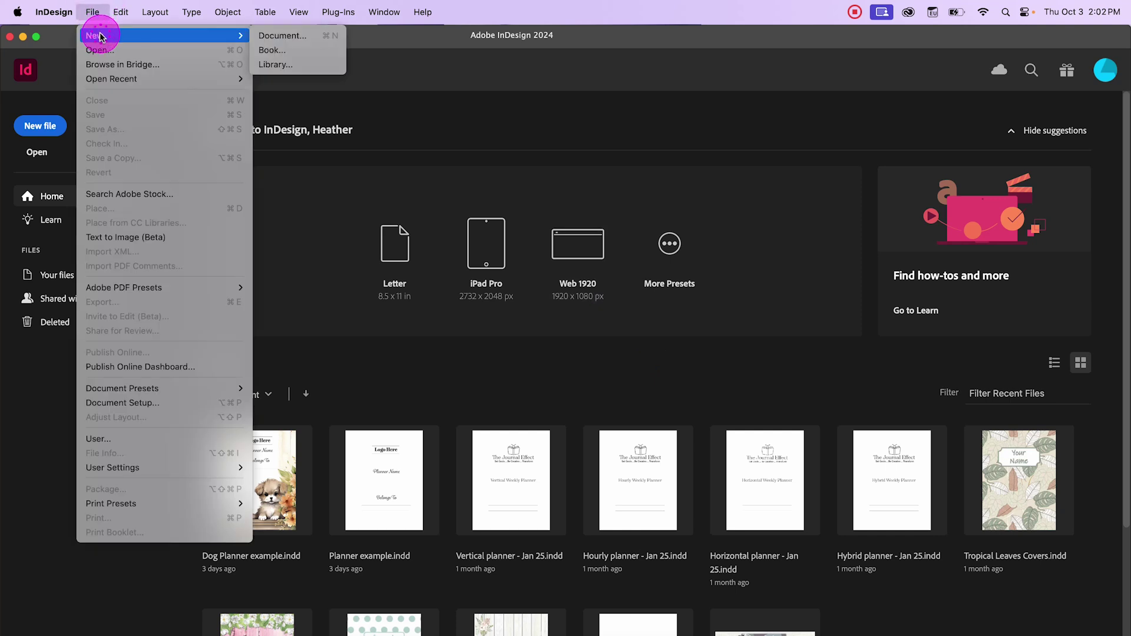
{"action": "left_click", "coordinate": [295, 36]}
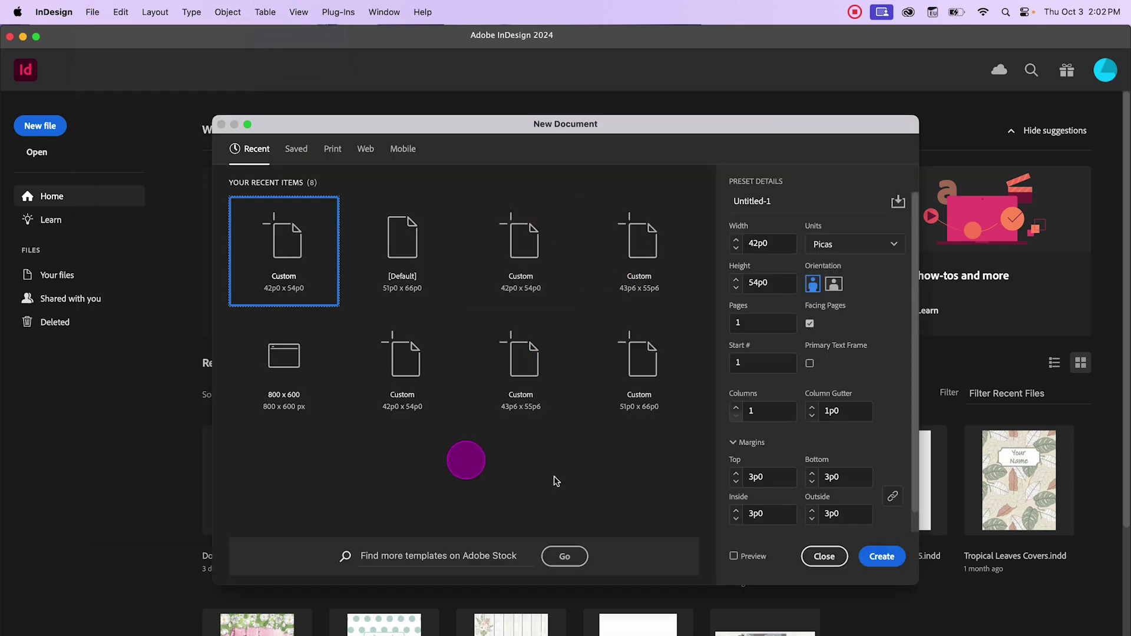
{"action": "left_click", "coordinate": [365, 146]}
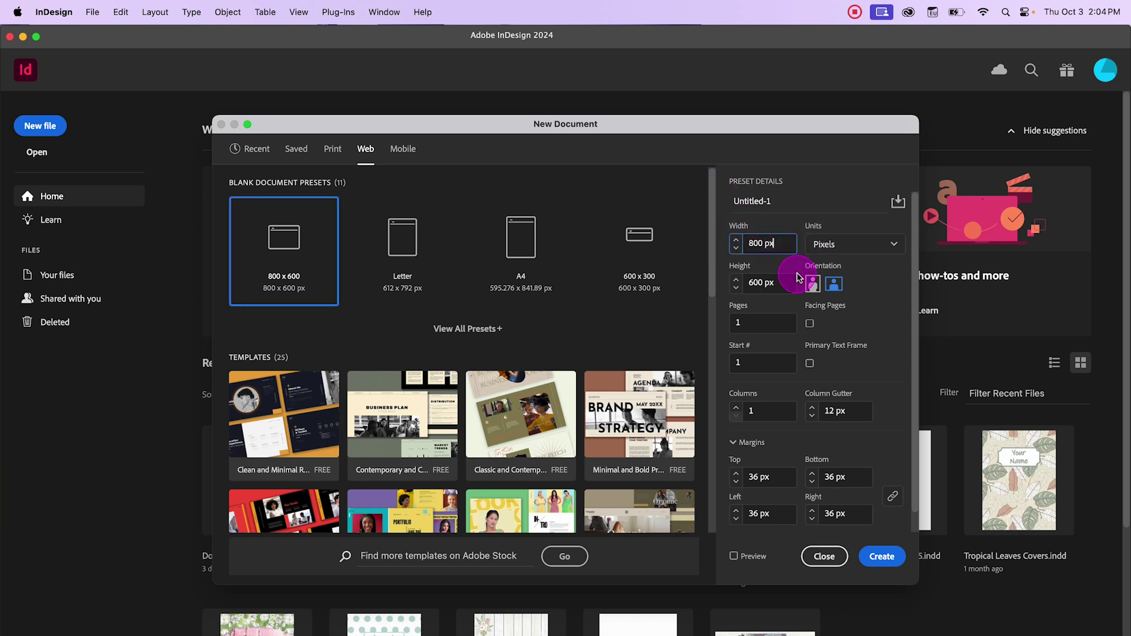
Set the page size to 1200 px wide by 768 px high and create the document.
{"action": "left_click_drag", "start_coordinate": [782, 244], "coordinate": [715, 239]}
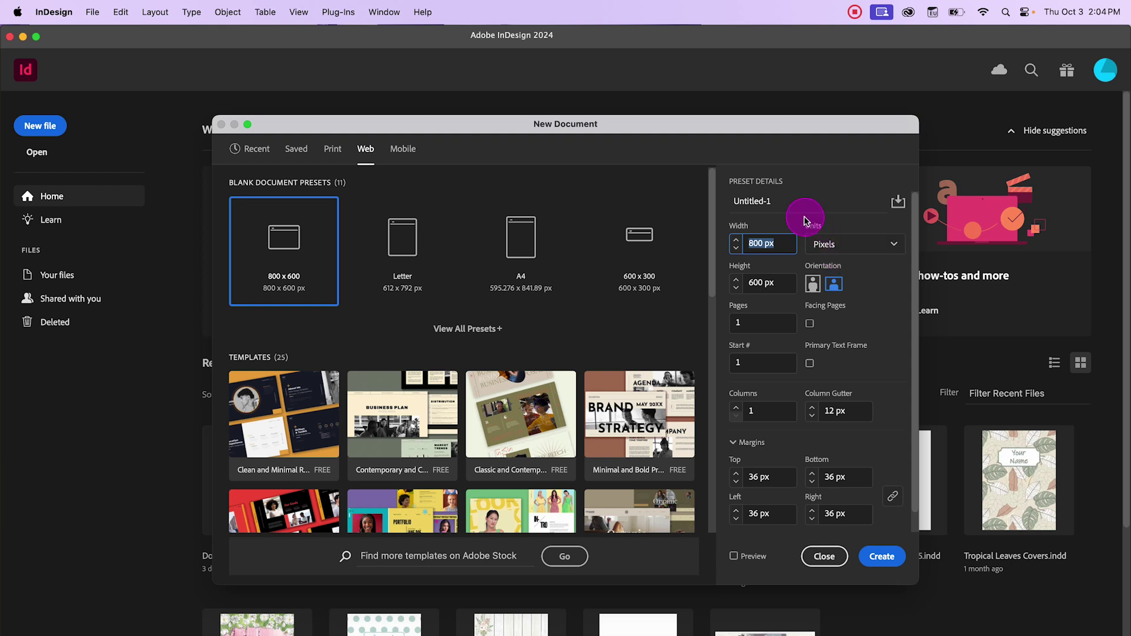
{"action": "type", "text": "1200"}
{"action": "key", "text": "Tab"}
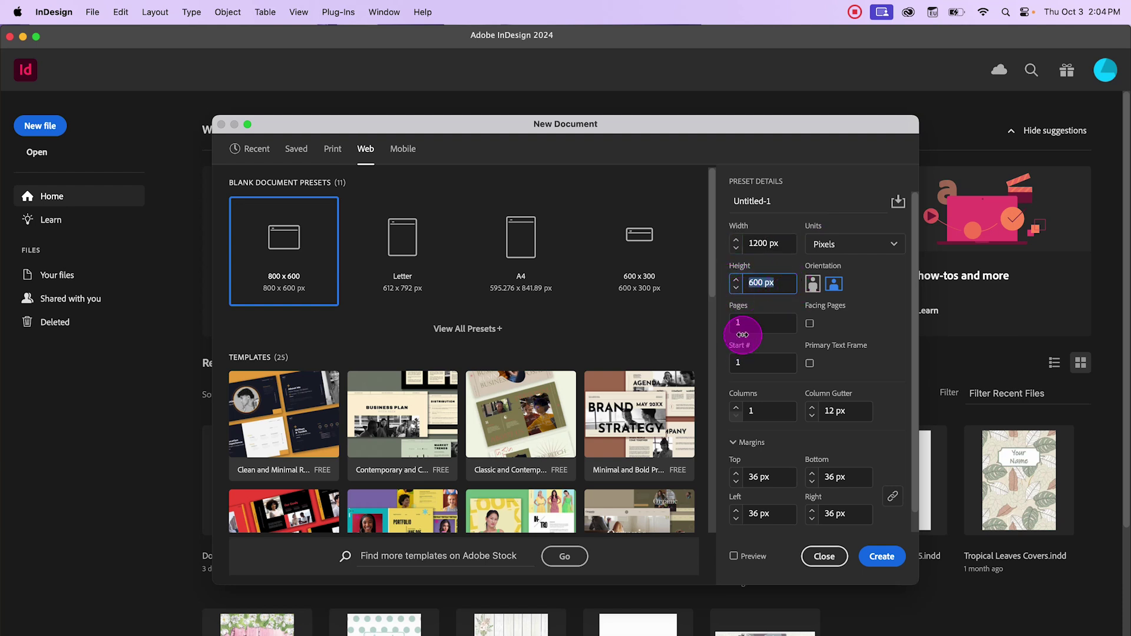
{"action": "type", "text": "768"}
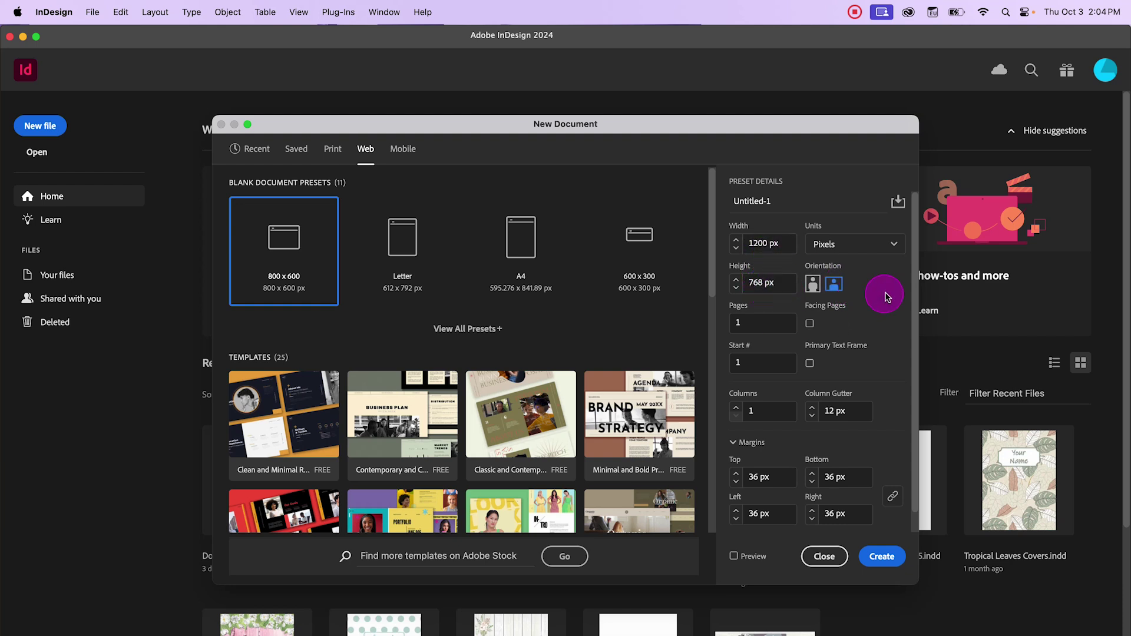
{"action": "scroll", "coordinate": [876, 366], "scroll_direction": "down", "scroll_amount": 1}
{"action": "scroll", "coordinate": [875, 366], "scroll_direction": "down", "scroll_amount": 1}
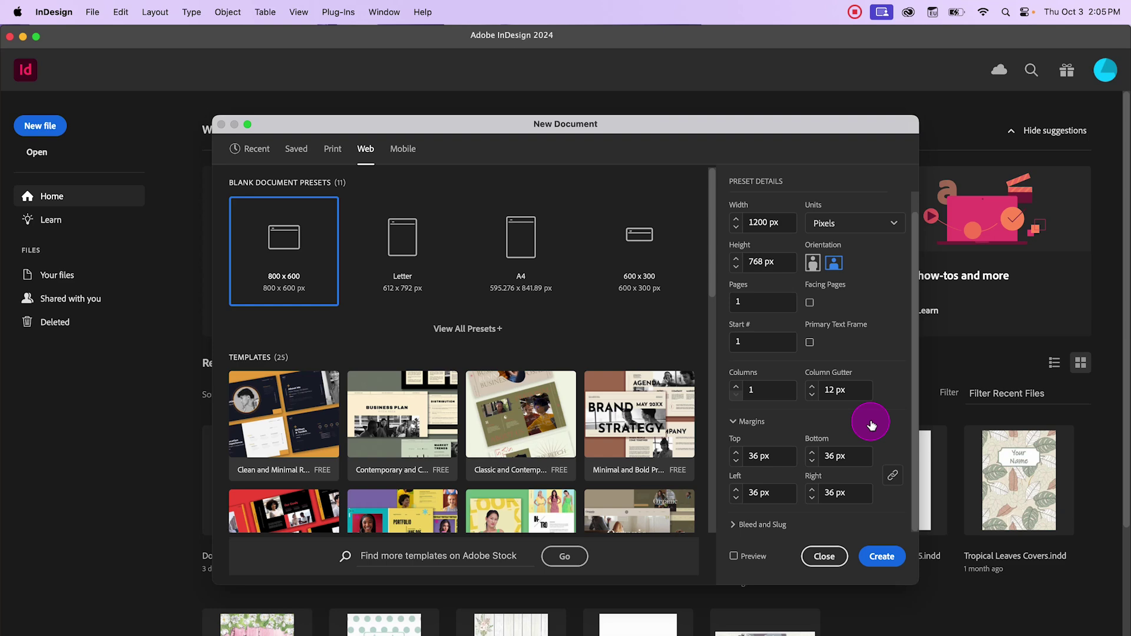
{"action": "left_click", "coordinate": [878, 557]}
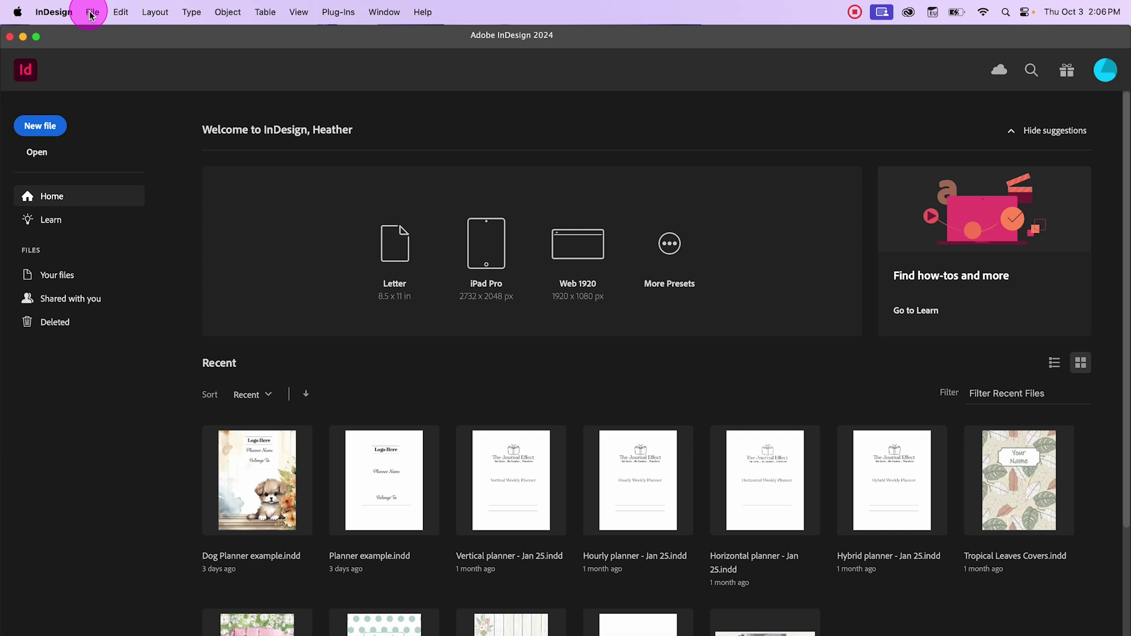
Start another new document from the Print presets with inches as the unit.
{"action": "left_click", "coordinate": [92, 12]}
{"action": "mouse_move", "coordinate": [103, 39]}
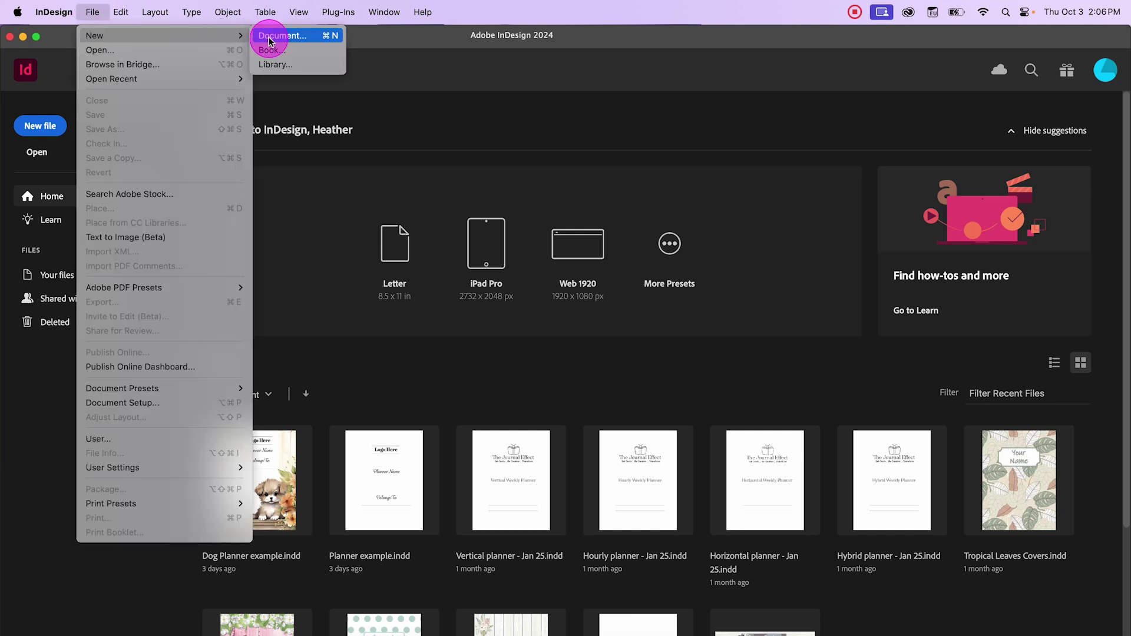
{"action": "left_click", "coordinate": [266, 36]}
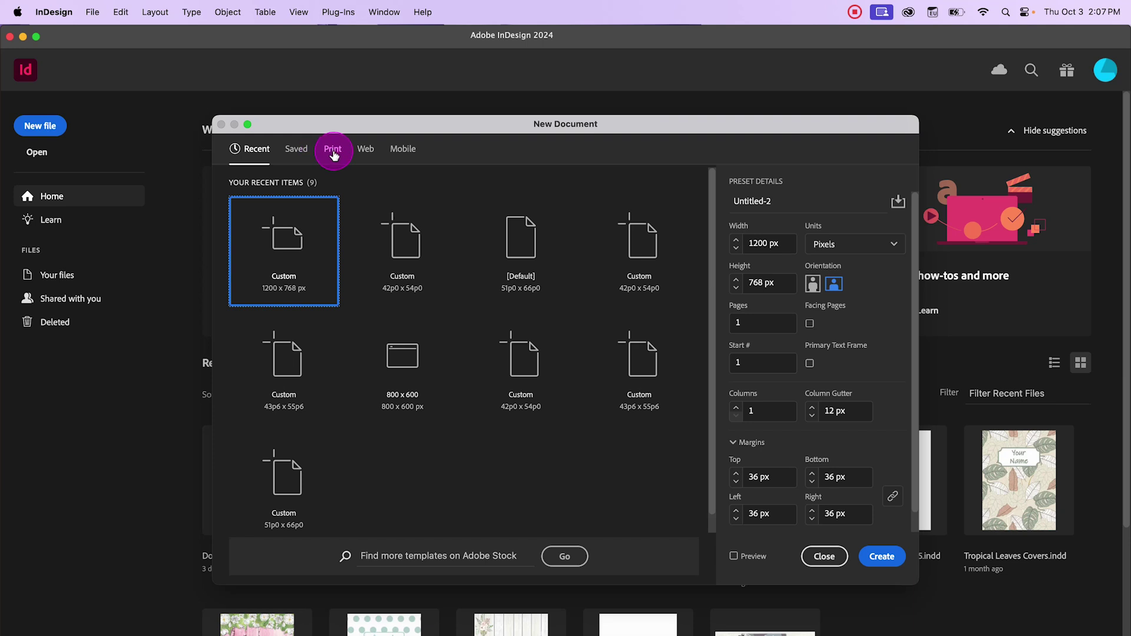
{"action": "left_click", "coordinate": [333, 154]}
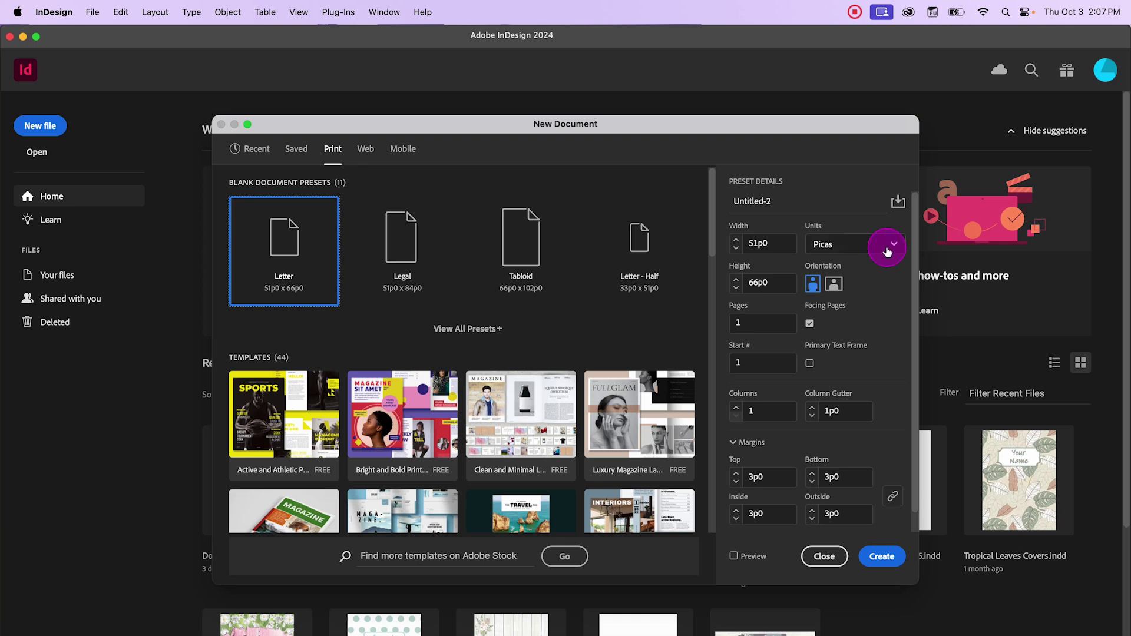
{"action": "left_click", "coordinate": [886, 252]}
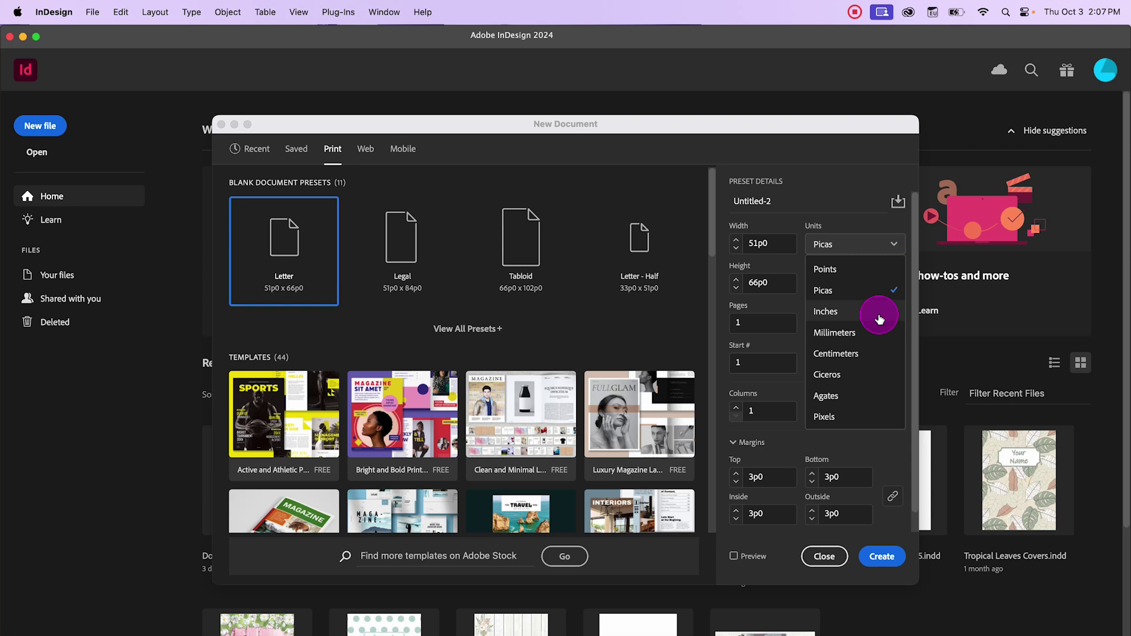
{"action": "left_click", "coordinate": [879, 319]}
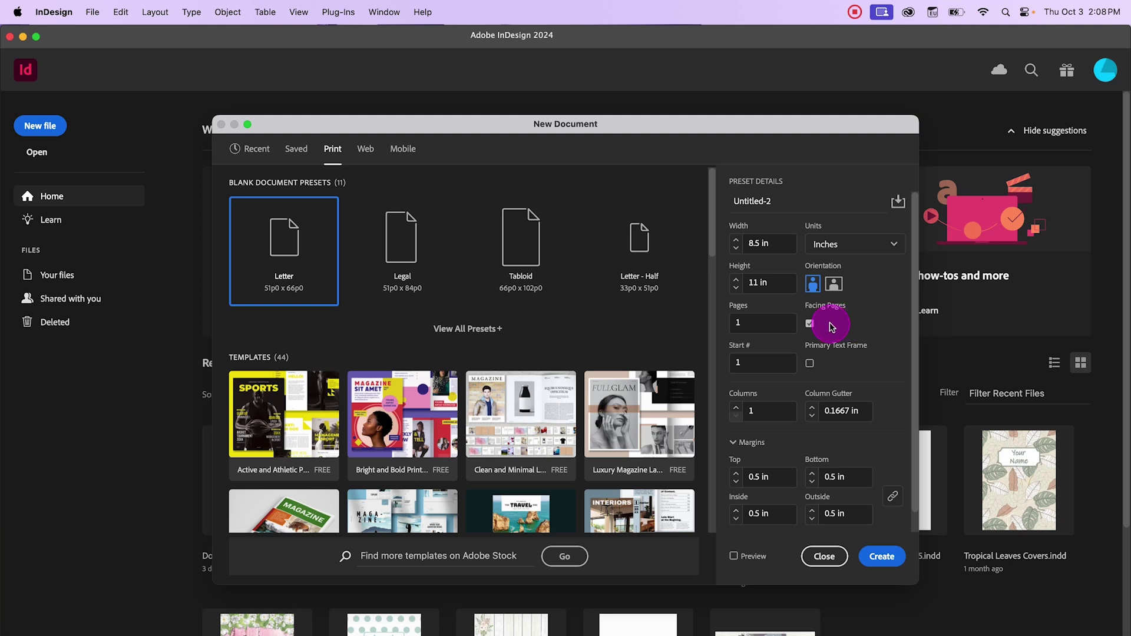
Set the page width to 7 in and the height to 9 in.
{"action": "left_click", "coordinate": [773, 242]}
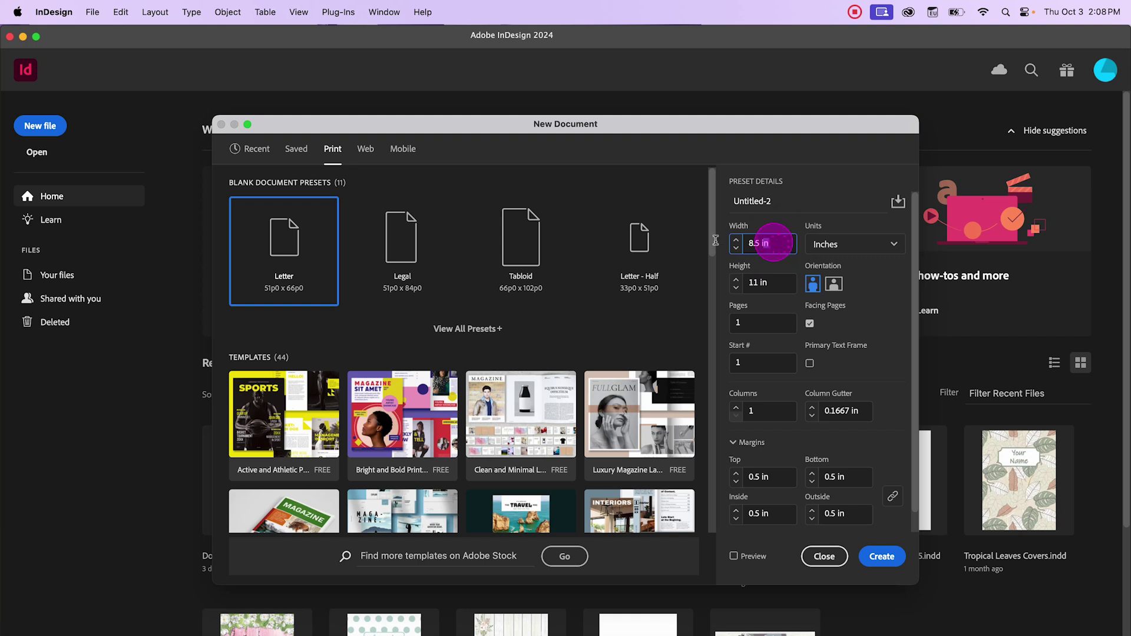
{"action": "type", "text": "7"}
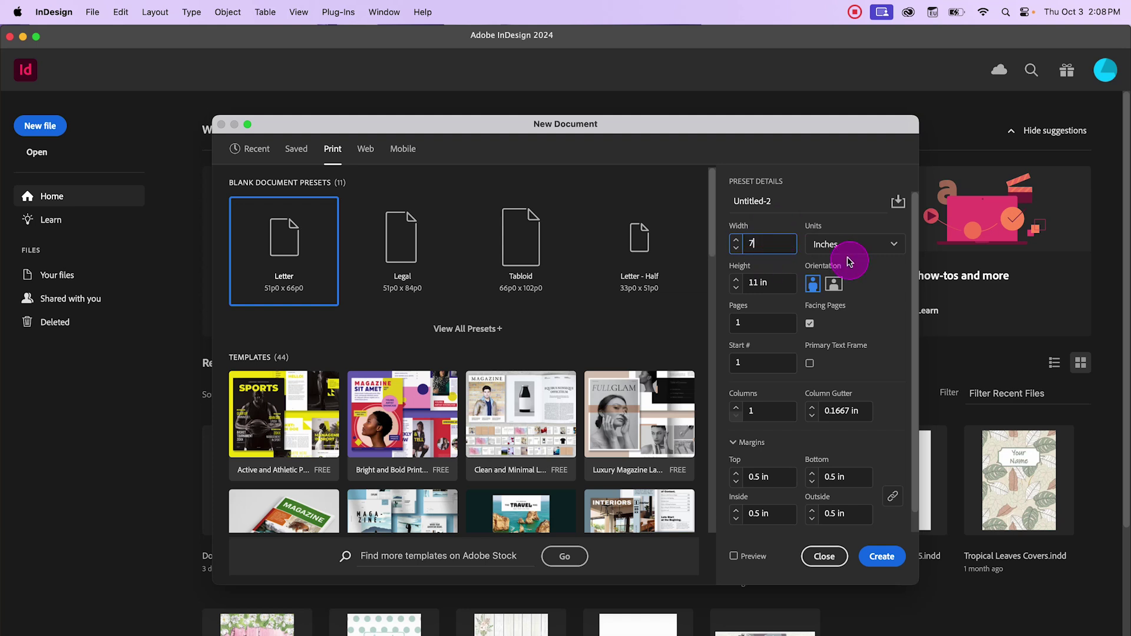
{"action": "left_click", "coordinate": [774, 282]}
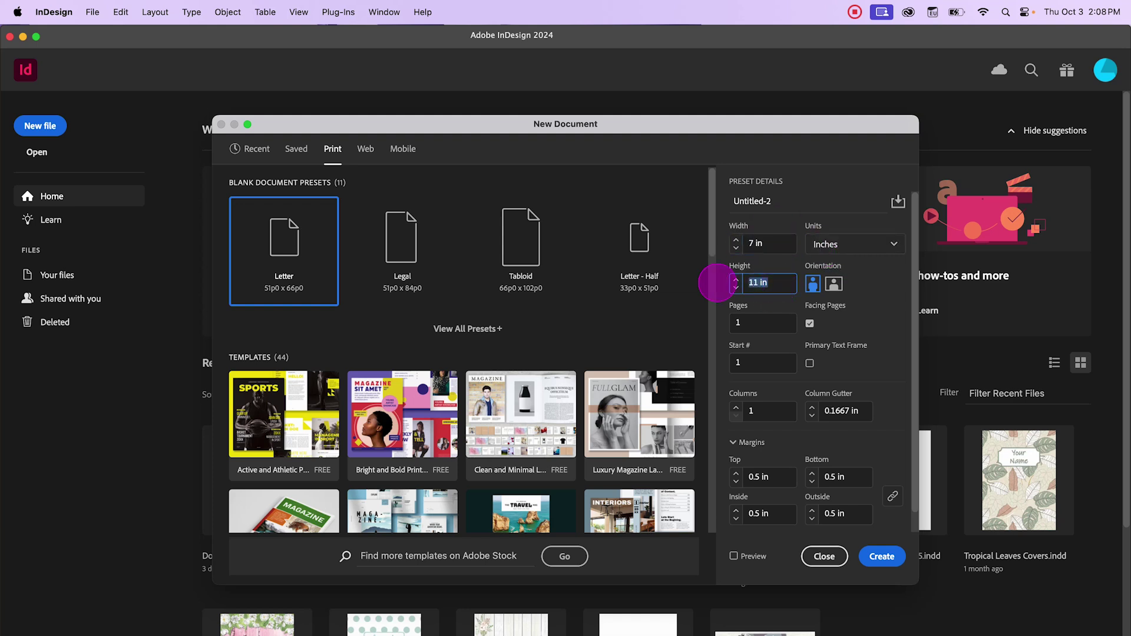
{"action": "key", "text": "BackSpace"}
{"action": "key", "text": "BackSpace"}
{"action": "key", "text": "BackSpace"}
{"action": "key", "text": "BackSpace"}
{"action": "key", "text": "BackSpace"}
{"action": "type", "text": "9"}
{"action": "key", "text": "Tab"}
Set all four linked page margins to 0.1969 in.
{"action": "scroll", "coordinate": [780, 425], "scroll_direction": "down", "scroll_amount": 2}
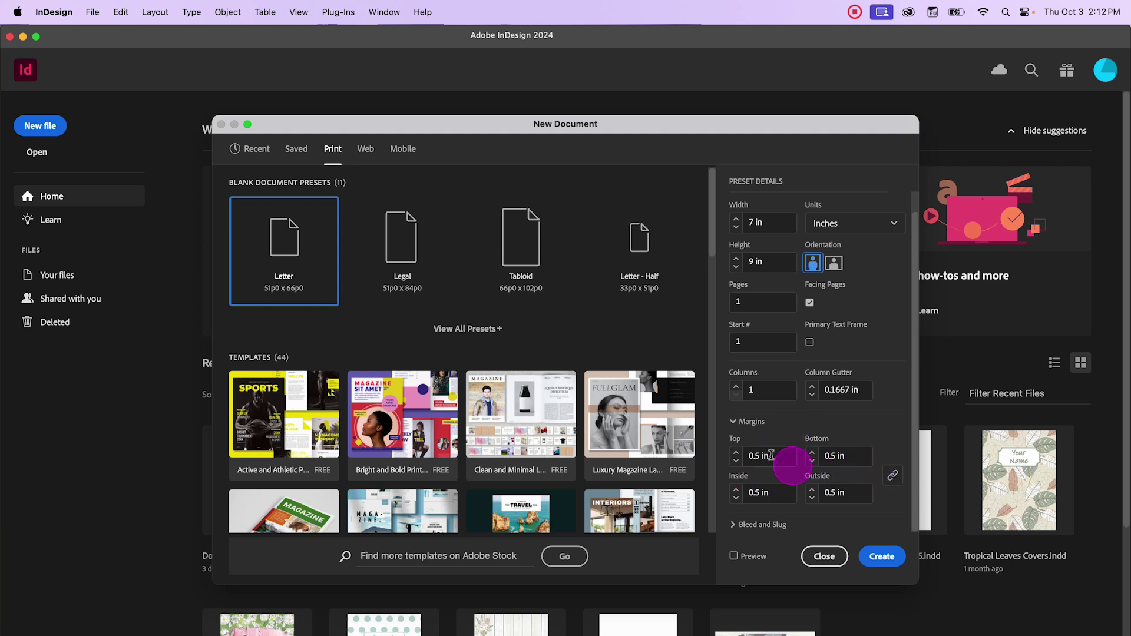
{"action": "left_click", "coordinate": [752, 456]}
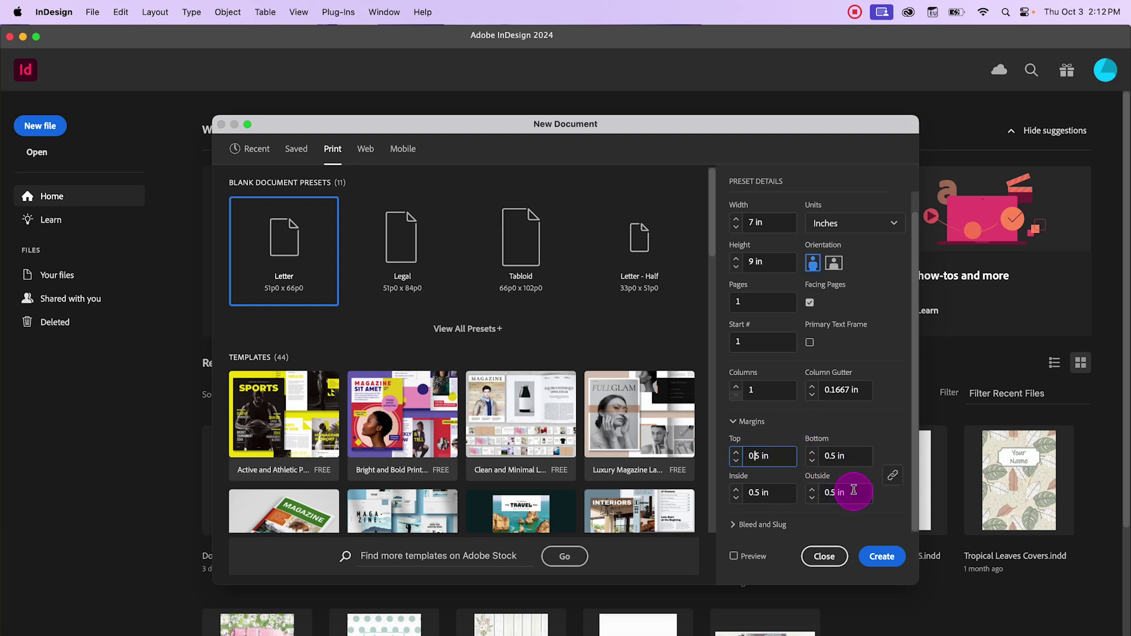
{"action": "triple_click", "coordinate": [785, 455]}
{"action": "type", "text": "0.1969"}
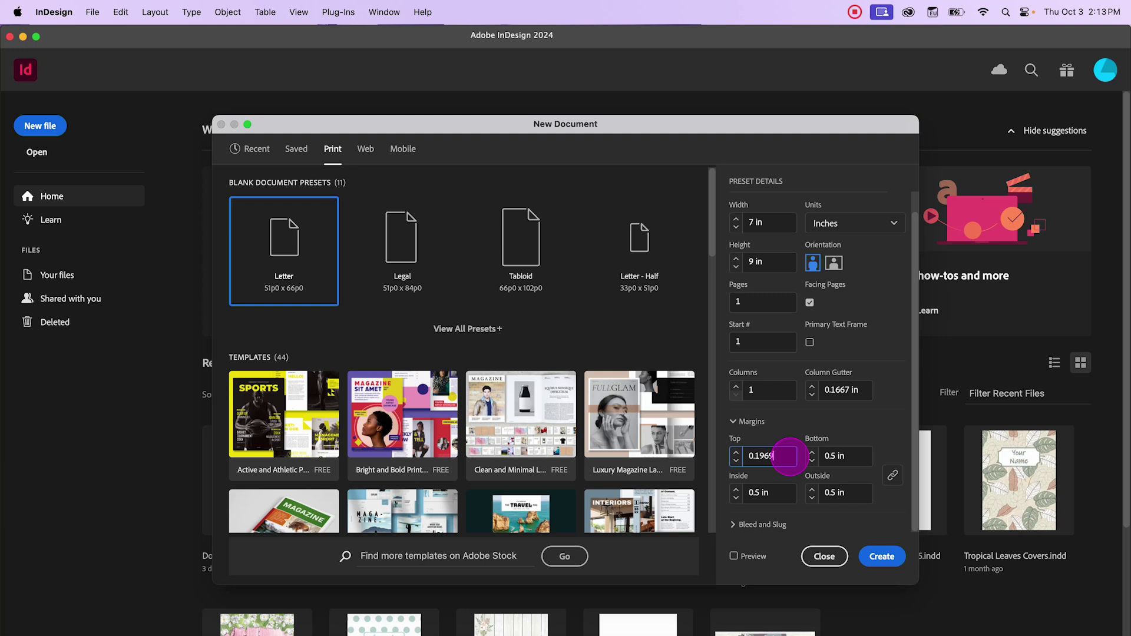
{"action": "key", "text": "Tab"}
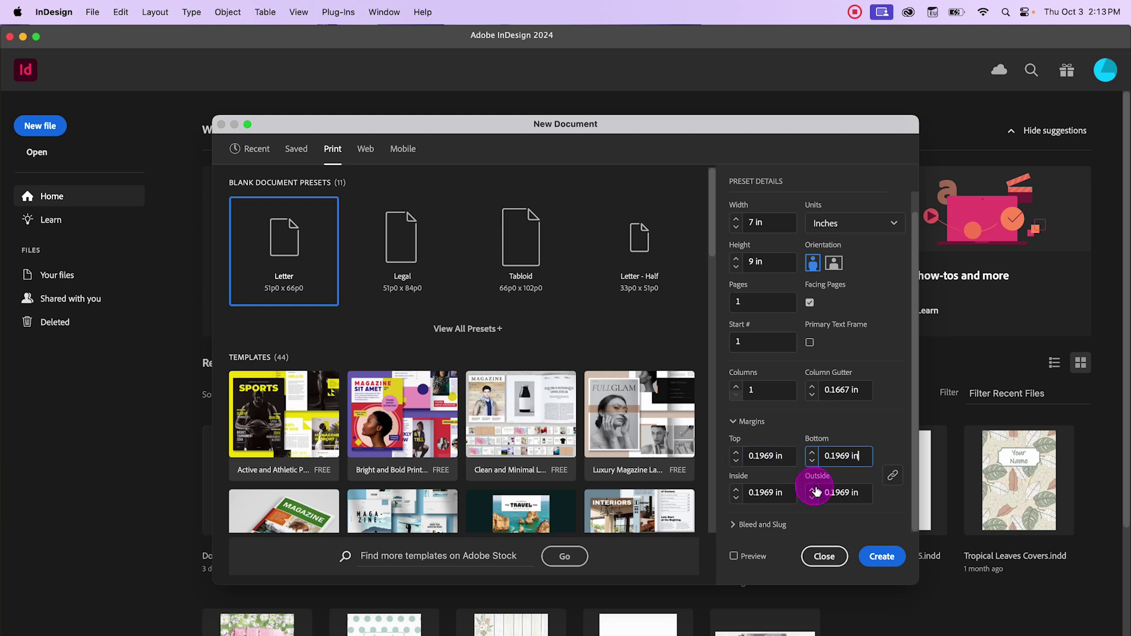
Unlink the margin values and set only the inside margin to 0.55 in.
{"action": "left_click", "coordinate": [891, 476]}
{"action": "left_click_drag", "start_coordinate": [791, 492], "coordinate": [704, 490]}
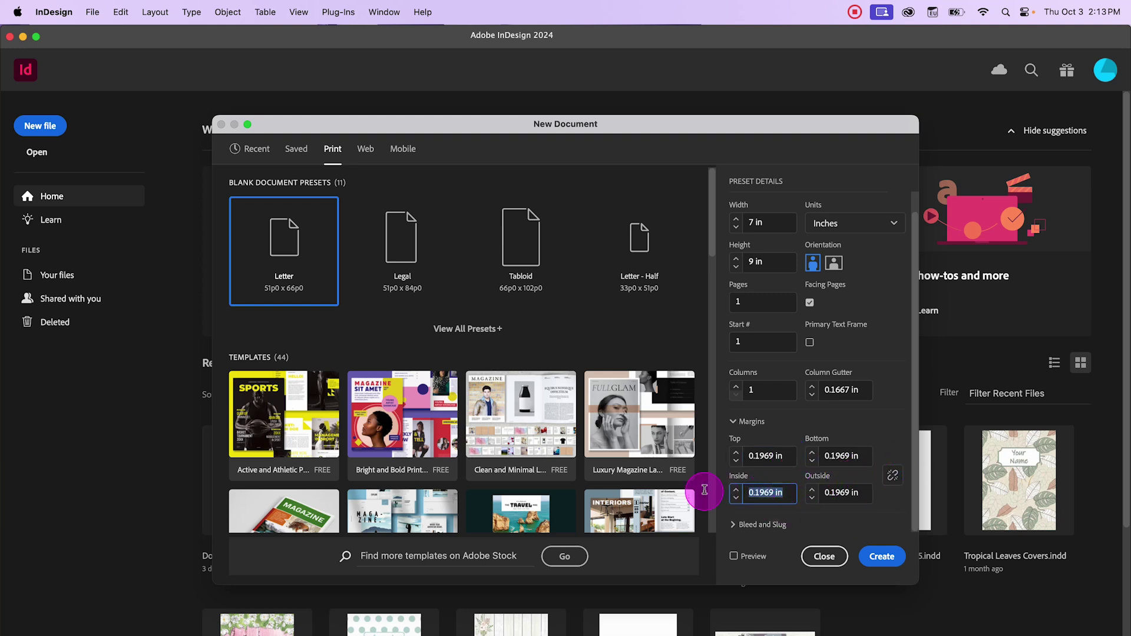
{"action": "type", "text": ".55"}
{"action": "key", "text": "Tab"}
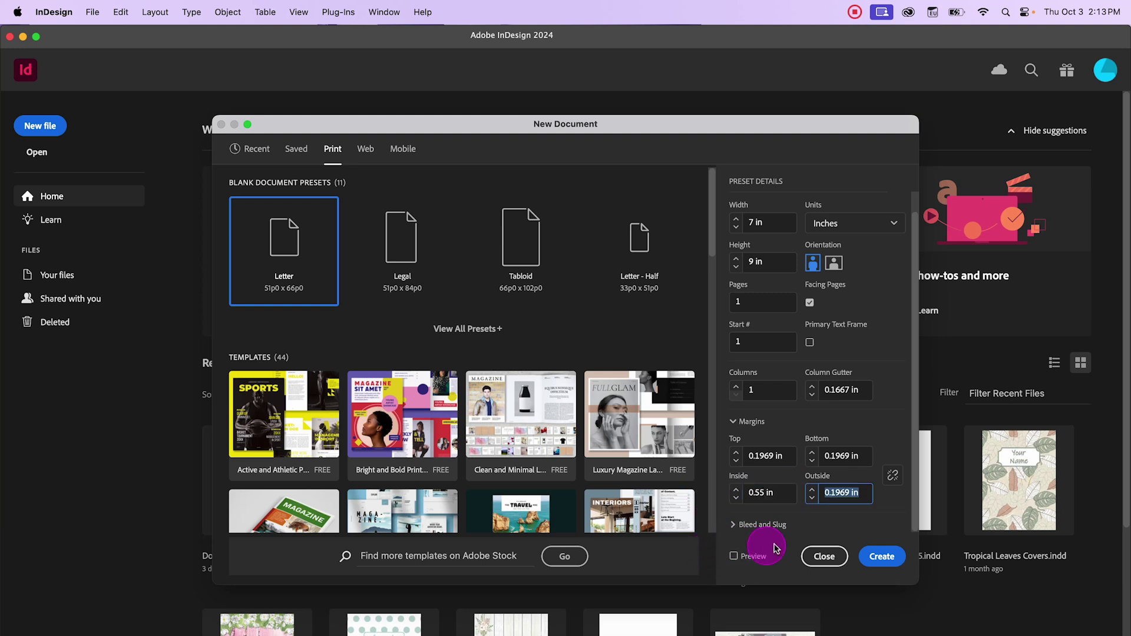
Expand the bleed and slug settings and enter a linked bleed of 0.125 in.
{"action": "left_click", "coordinate": [870, 430]}
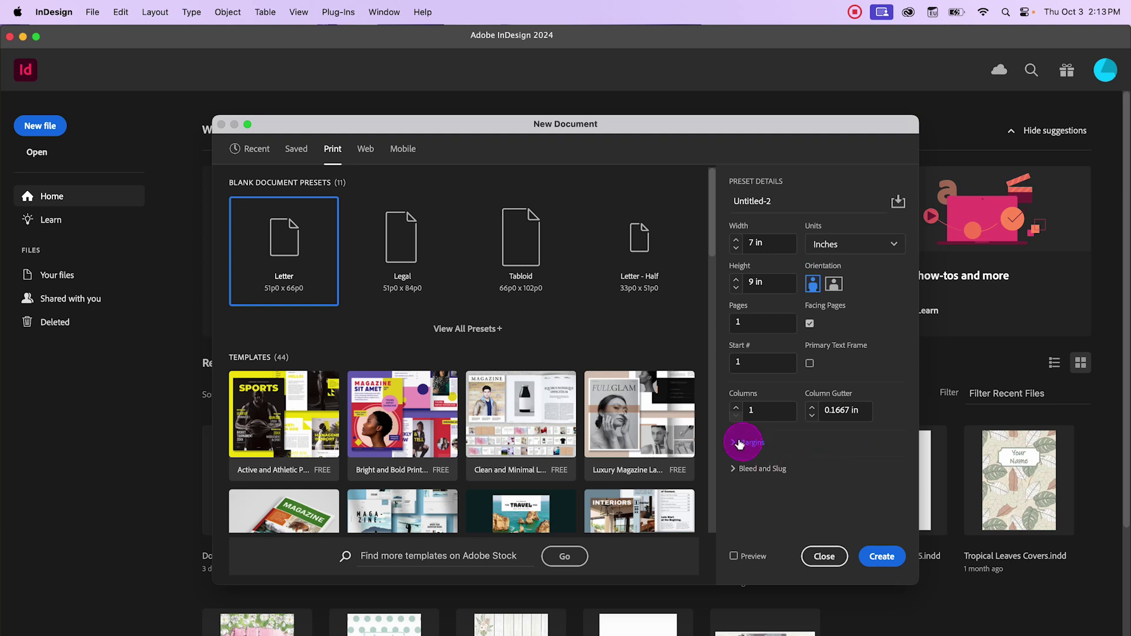
{"action": "left_click", "coordinate": [739, 442]}
{"action": "left_click", "coordinate": [734, 522]}
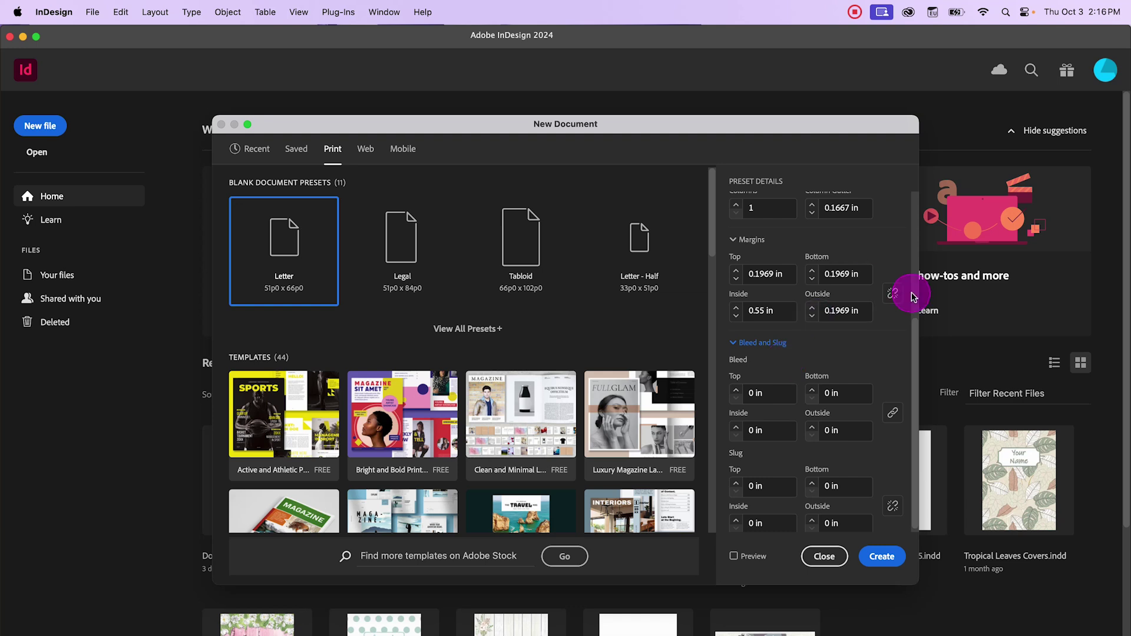
{"action": "scroll", "coordinate": [789, 436], "scroll_direction": "down", "scroll_amount": 1}
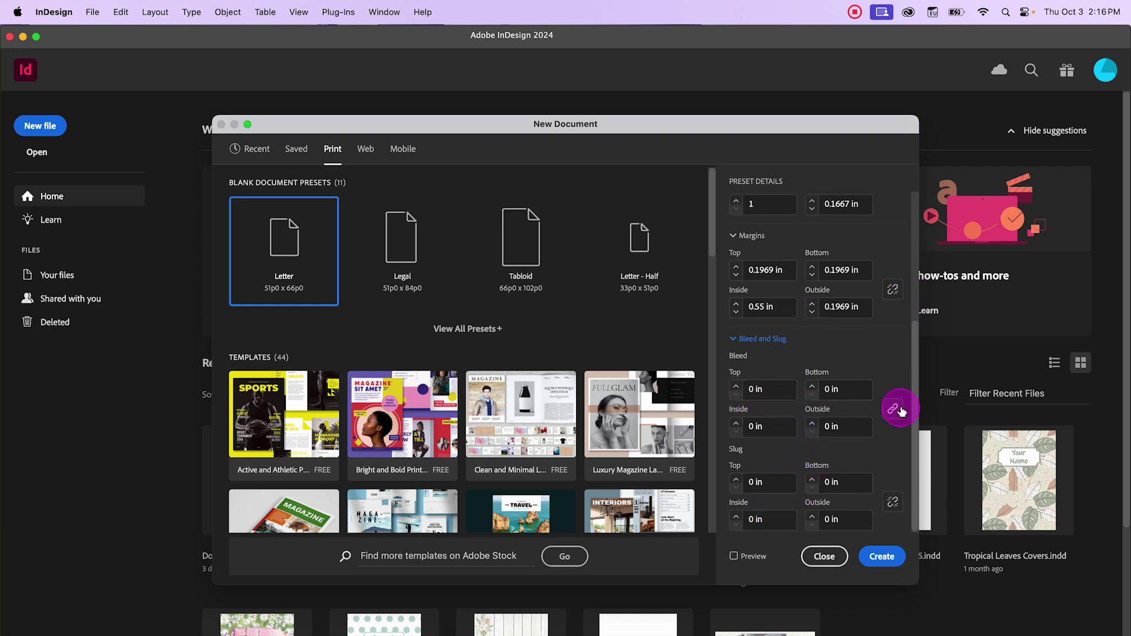
{"action": "left_click_drag", "start_coordinate": [772, 387], "coordinate": [717, 384]}
{"action": "type", "text": ".125"}
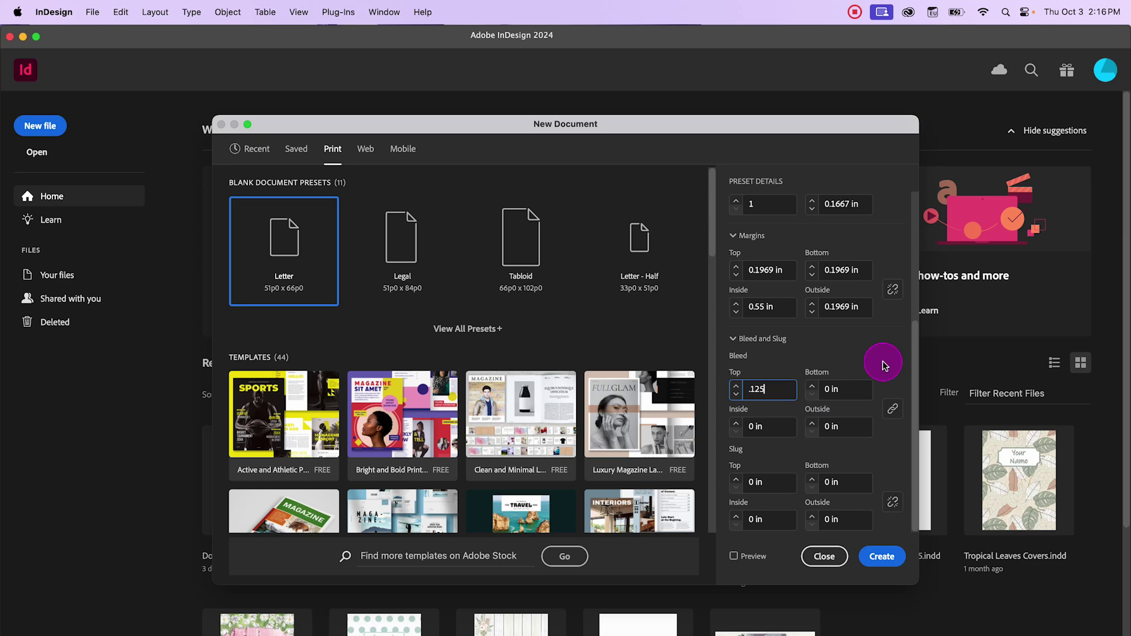
Create the print document and open its A-Parent spread.
{"action": "left_click", "coordinate": [881, 556]}
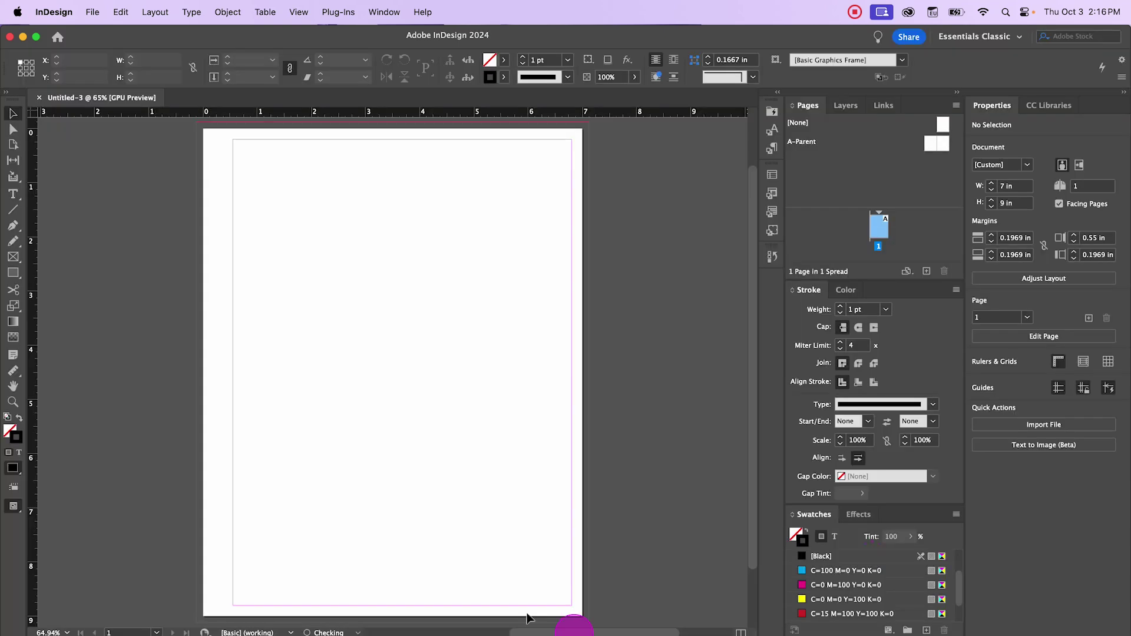
{"action": "double_click", "coordinate": [931, 147]}
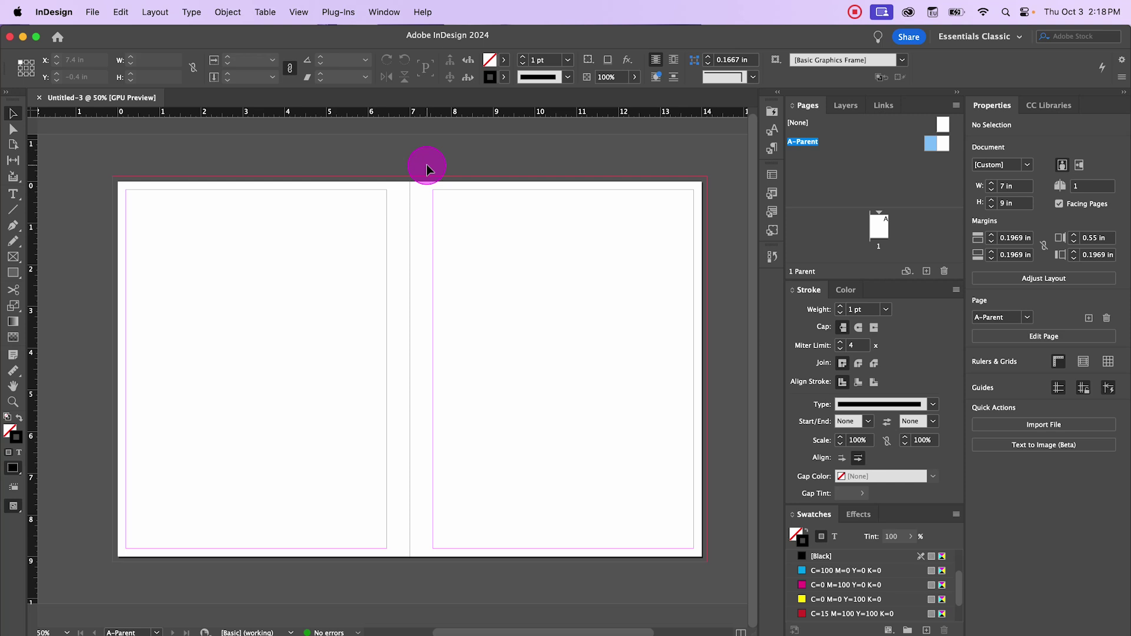
Start a further new document from the Print presets, measured in inches.
{"action": "left_click", "coordinate": [89, 12]}
{"action": "mouse_move", "coordinate": [94, 35]}
{"action": "left_click", "coordinate": [289, 35]}
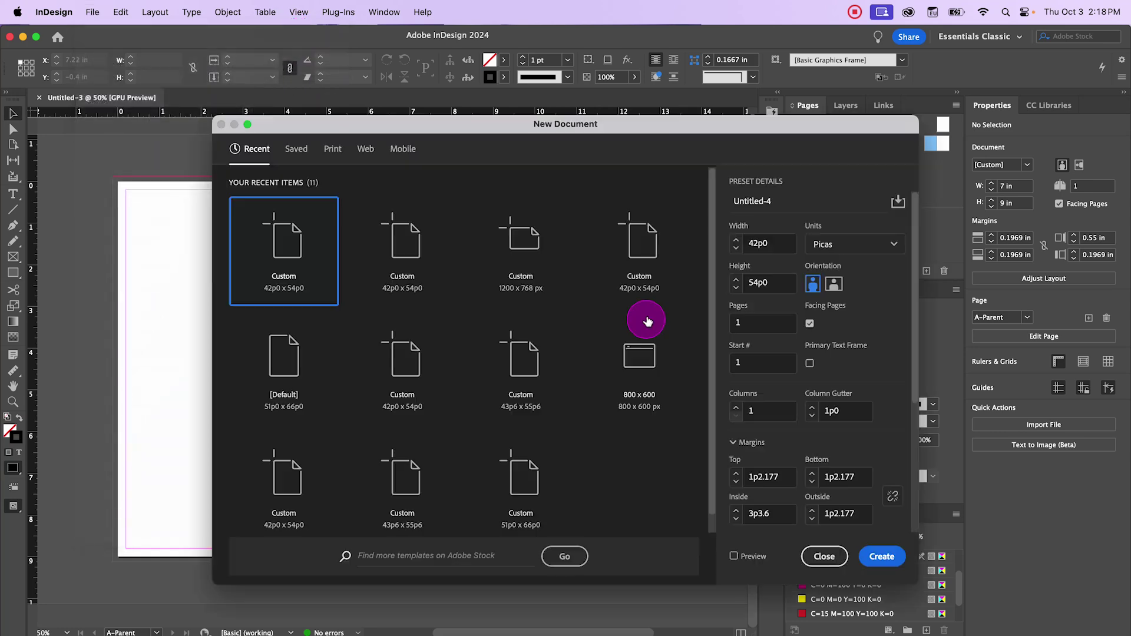
{"action": "left_click", "coordinate": [333, 148]}
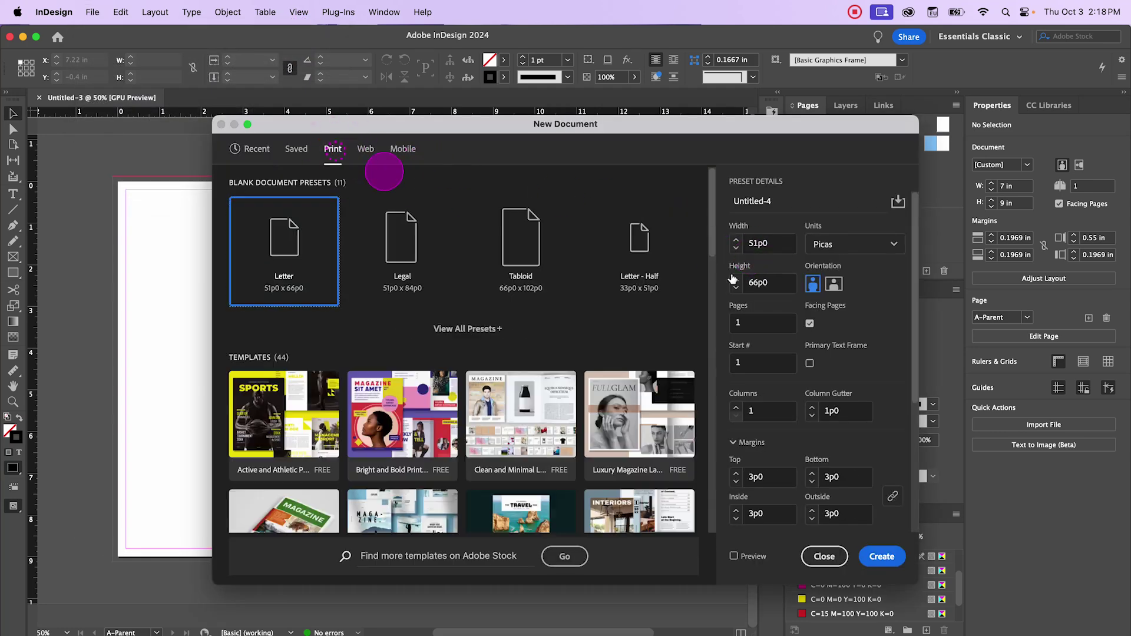
{"action": "left_click", "coordinate": [888, 235]}
{"action": "left_click", "coordinate": [855, 315]}
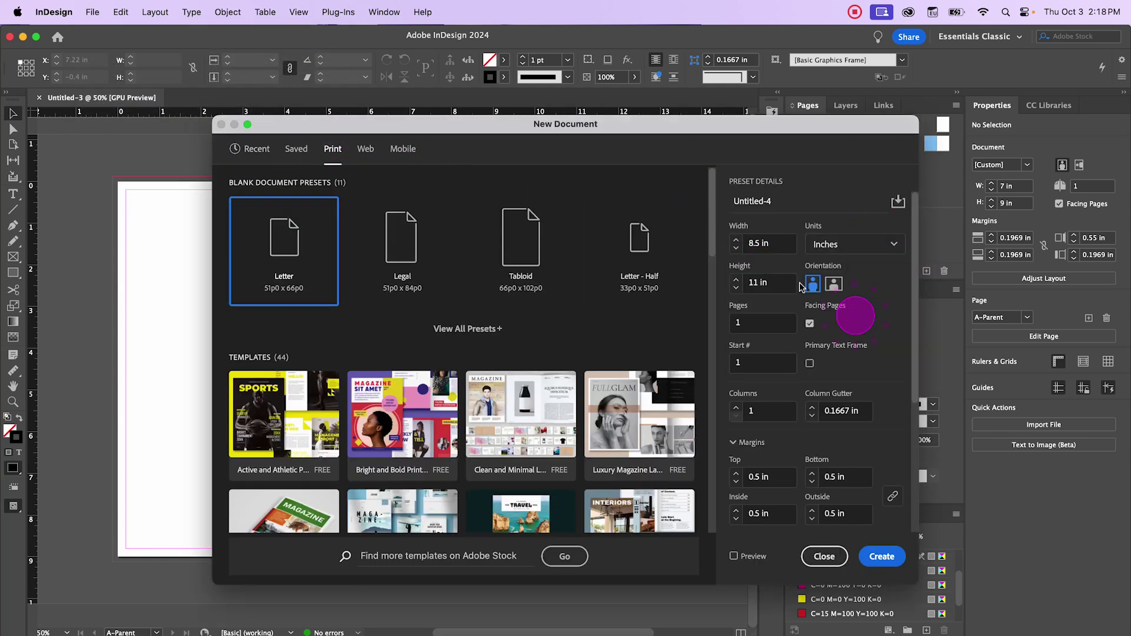
Make the new document's pages 7 in wide and 9 in high.
{"action": "left_click", "coordinate": [782, 245]}
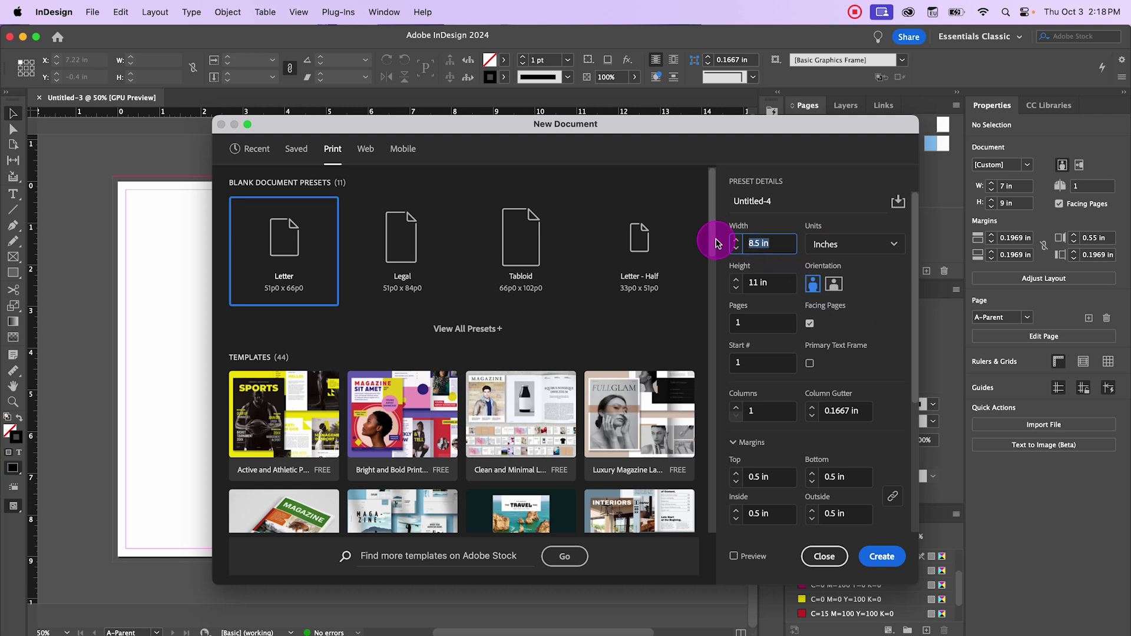
{"action": "type", "text": "7"}
{"action": "key", "text": "Tab"}
{"action": "left_click", "coordinate": [742, 284]}
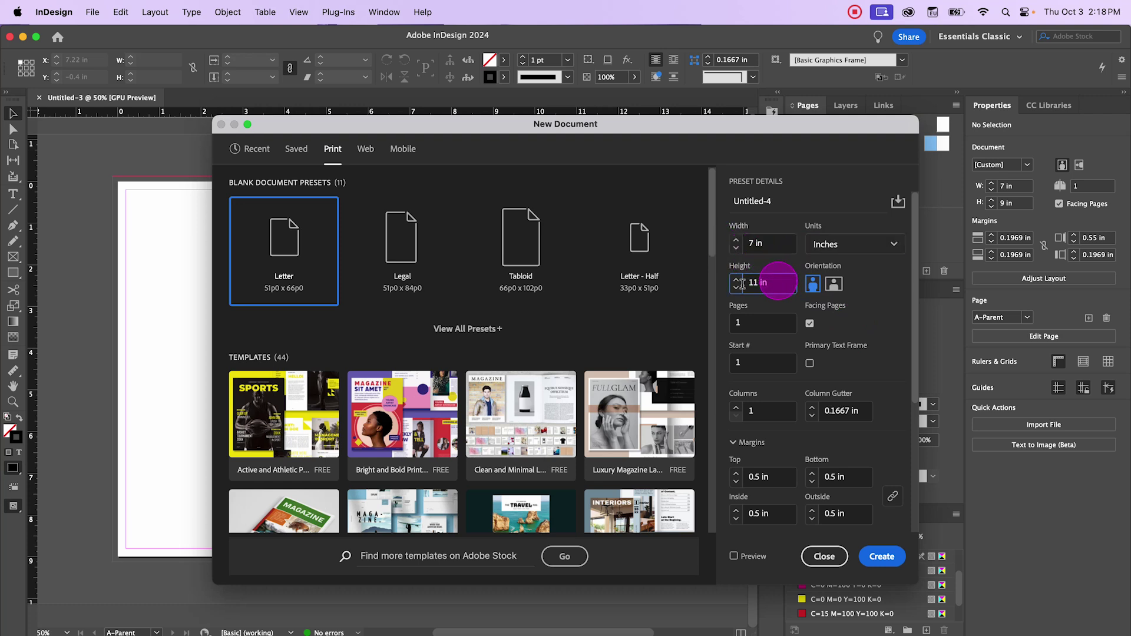
{"action": "type", "text": "9"}
{"action": "key", "text": "Tab"}
{"action": "scroll", "coordinate": [845, 341], "scroll_direction": "down", "scroll_amount": 1}
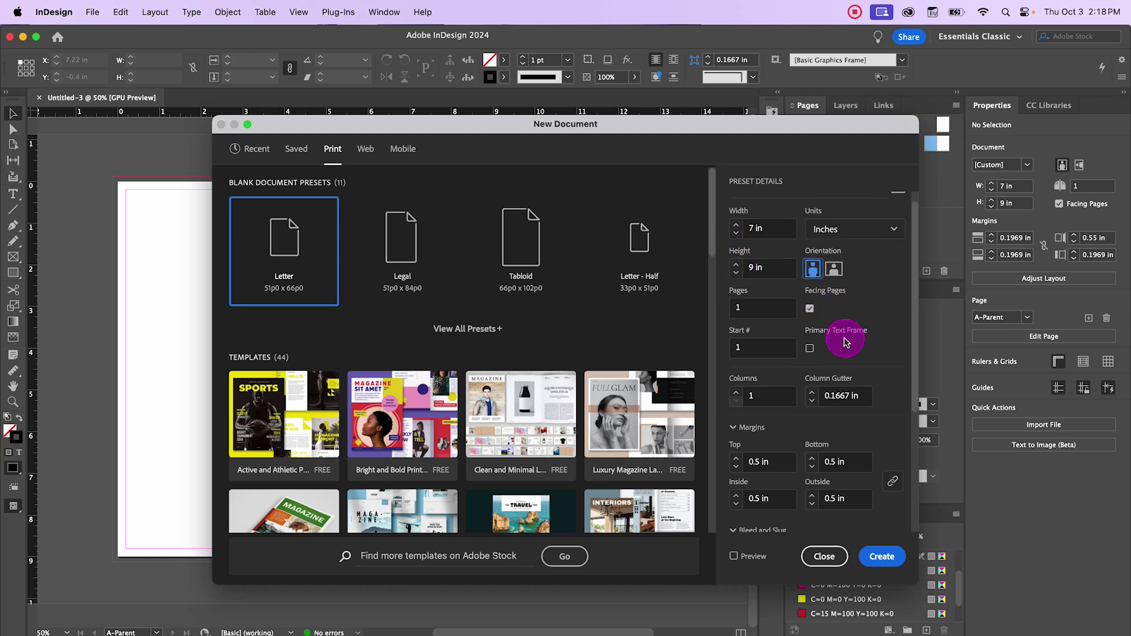
Set all four margins of the new document to 0.25 in and unlink the margin values.
{"action": "scroll", "coordinate": [871, 418], "scroll_direction": "down", "scroll_amount": 1}
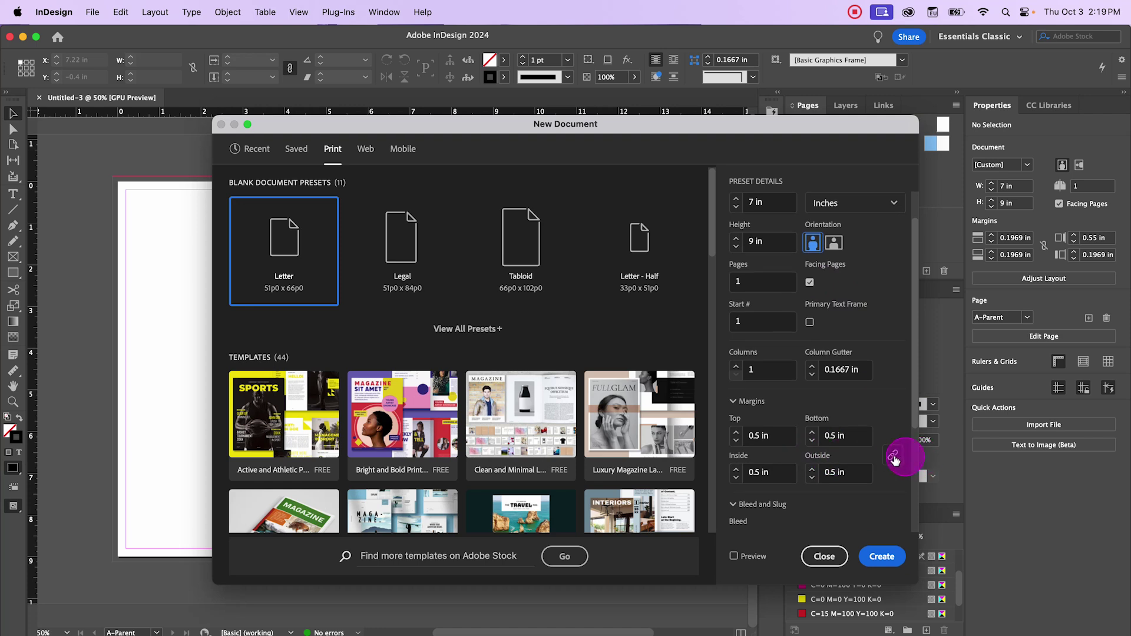
{"action": "left_click", "coordinate": [753, 436]}
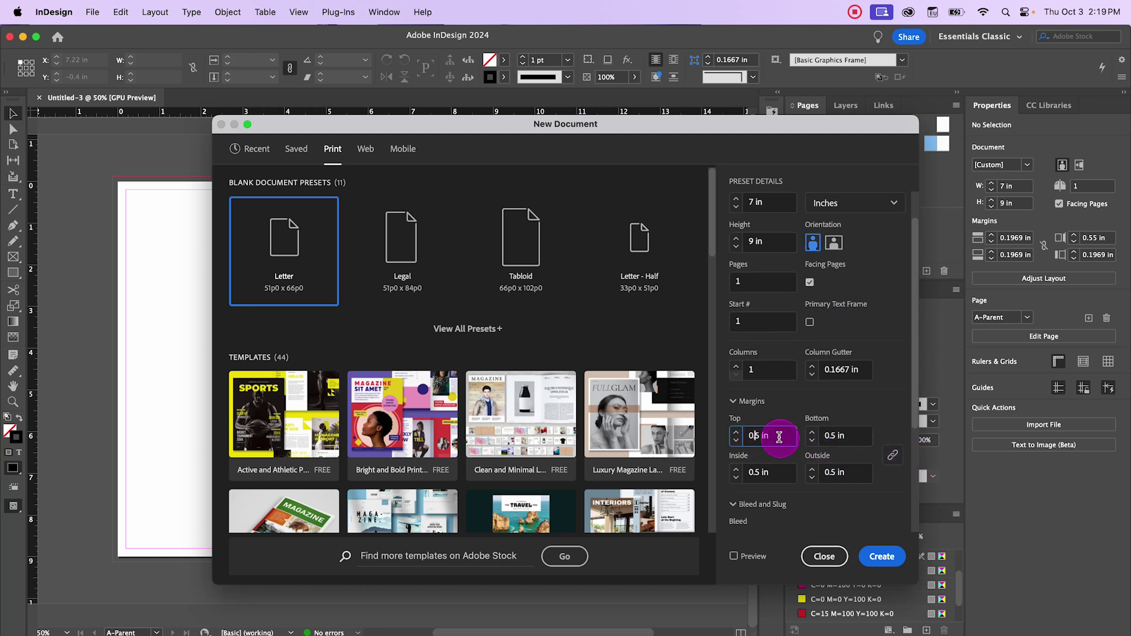
{"action": "triple_click", "coordinate": [779, 437]}
{"action": "type", "text": "0.25"}
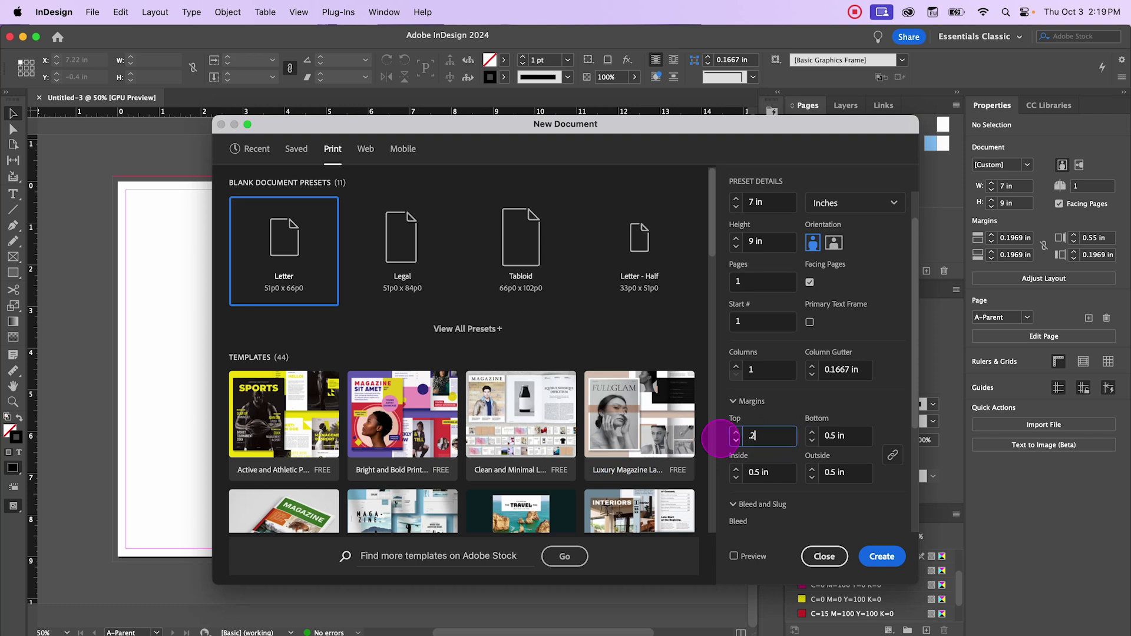
{"action": "key", "text": "Tab"}
{"action": "left_click", "coordinate": [901, 463]}
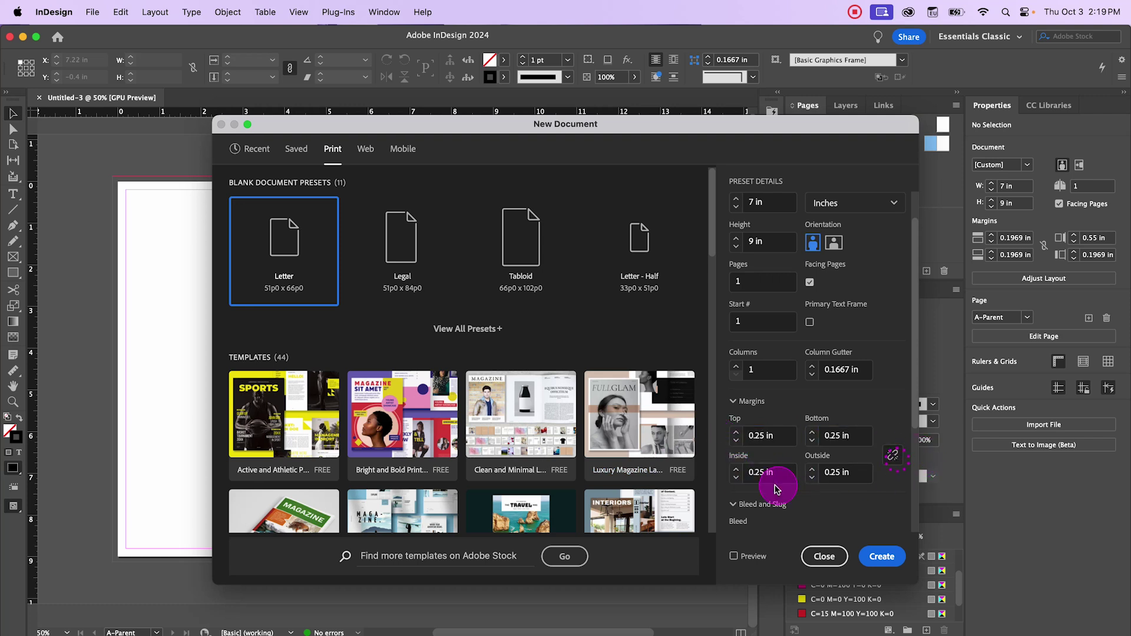
Set the inside margin alone to 0.5 in and collapse the bleed and slug settings.
{"action": "left_click", "coordinate": [758, 475]}
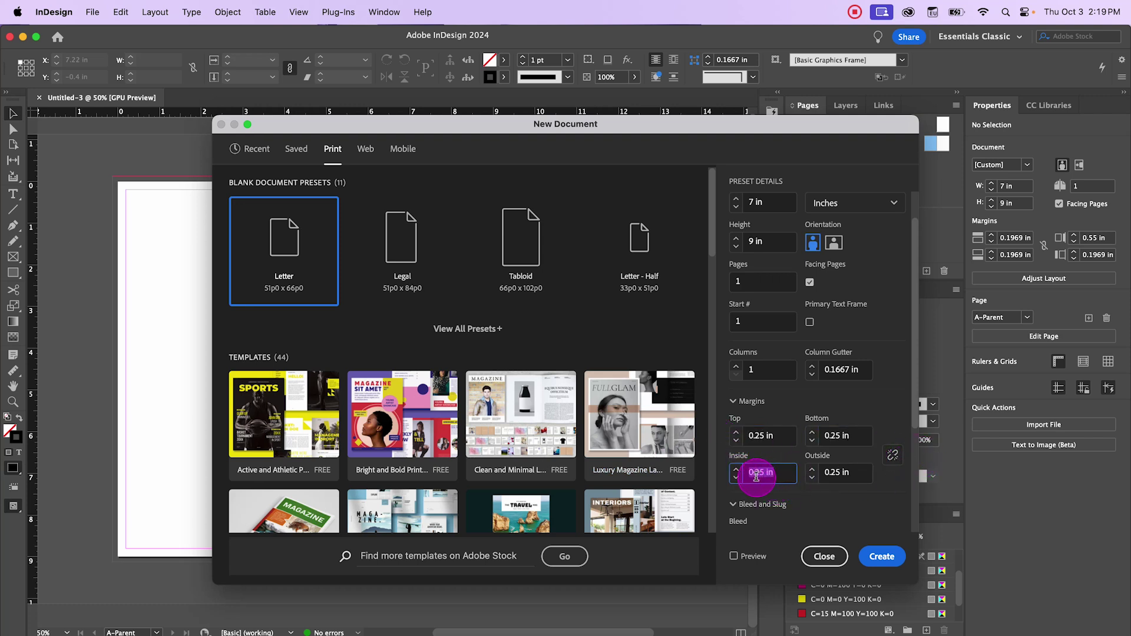
{"action": "type", "text": "0.5"}
{"action": "key", "text": "Tab"}
{"action": "left_click", "coordinate": [829, 508]}
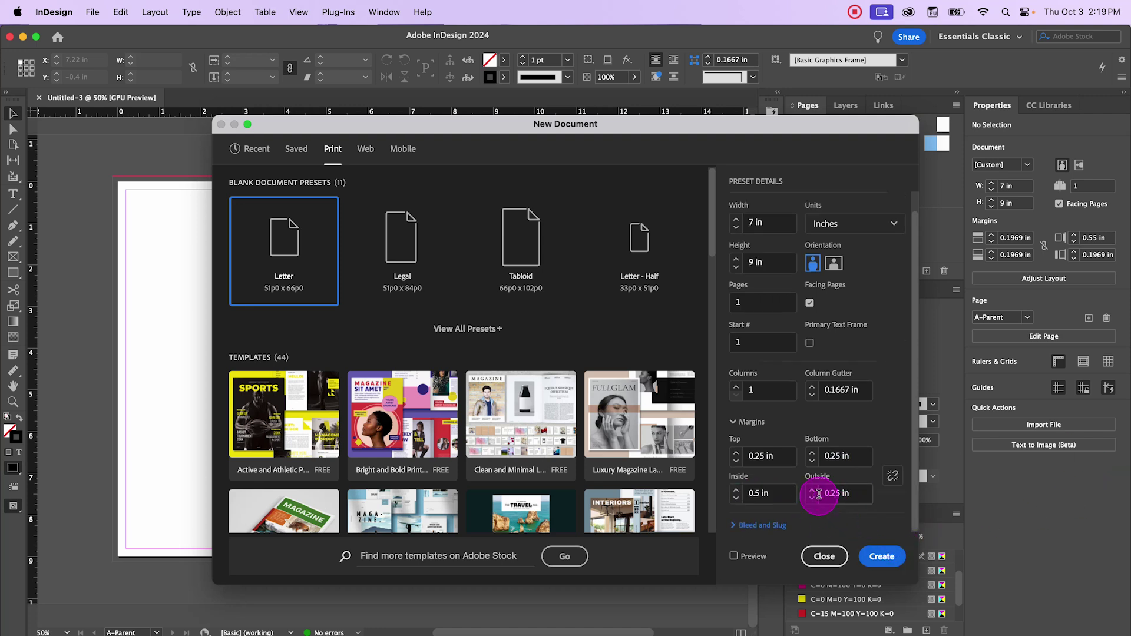
Widen the new document's pages to 7.25 in.
{"action": "scroll", "coordinate": [807, 220], "scroll_direction": "up", "scroll_amount": 3}
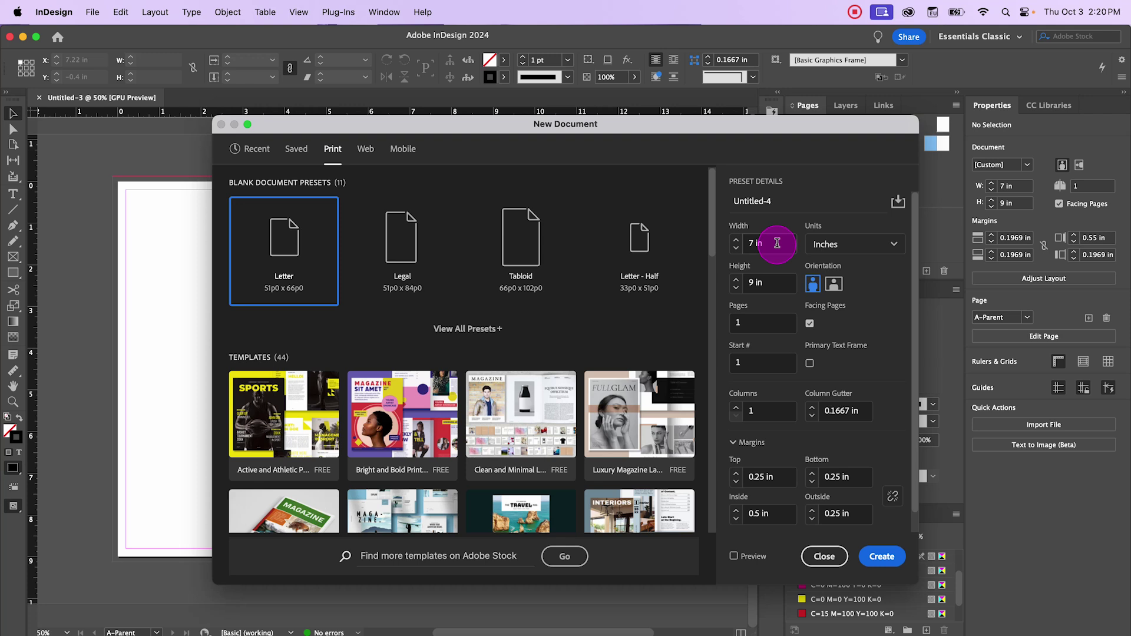
{"action": "left_click", "coordinate": [777, 243]}
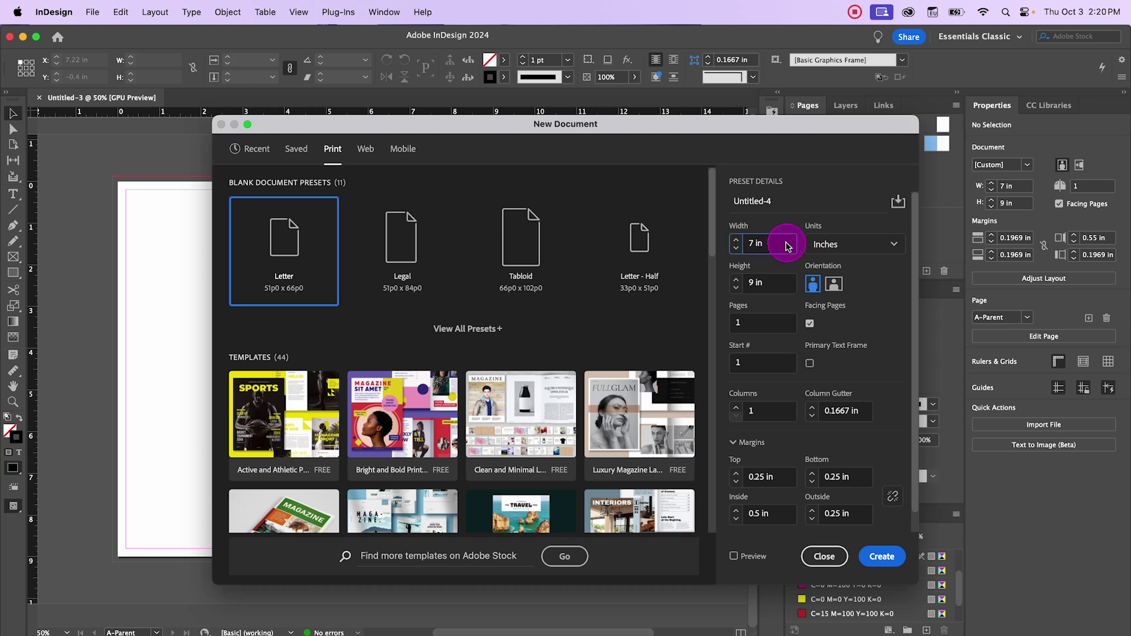
{"action": "key", "text": "BackSpace"}
{"action": "key", "text": "BackSpace"}
{"action": "key", "text": "BackSpace"}
{"action": "type", "text": ".25"}
{"action": "left_click", "coordinate": [879, 302]}
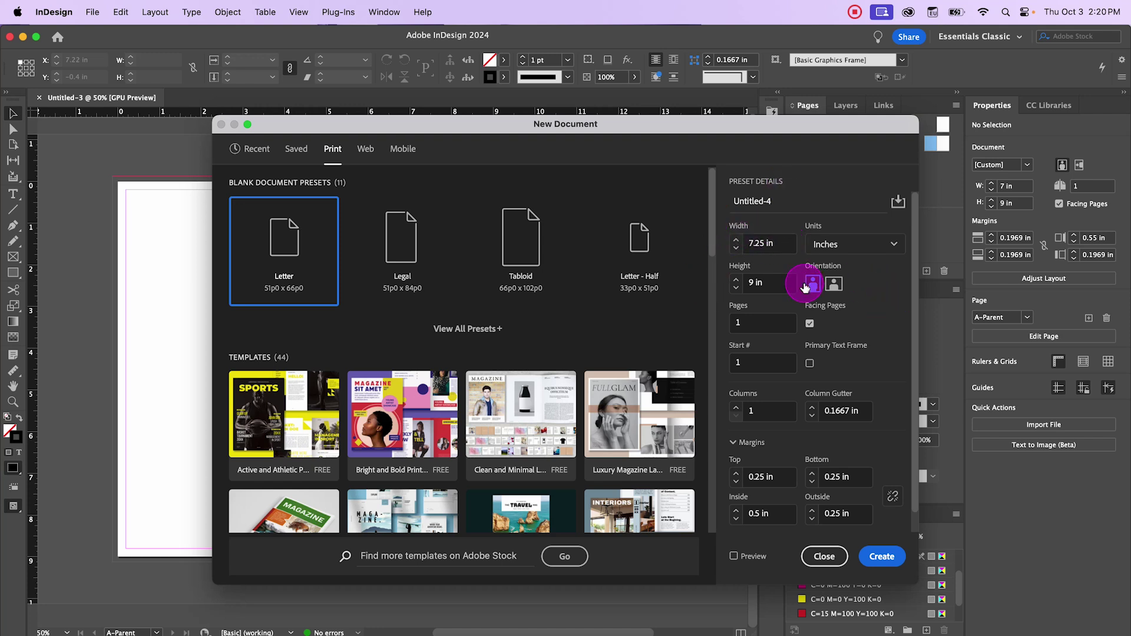
Increase the page height to 9.25 in.
{"action": "left_click", "coordinate": [757, 284]}
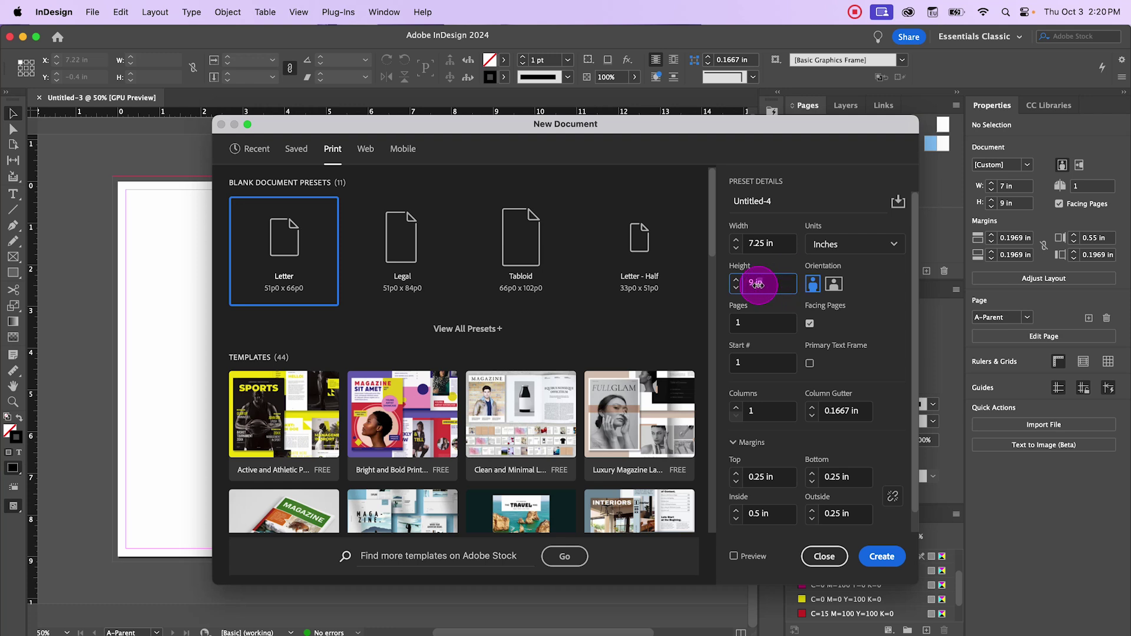
{"action": "key", "text": "BackSpace"}
{"action": "key", "text": "BackSpace"}
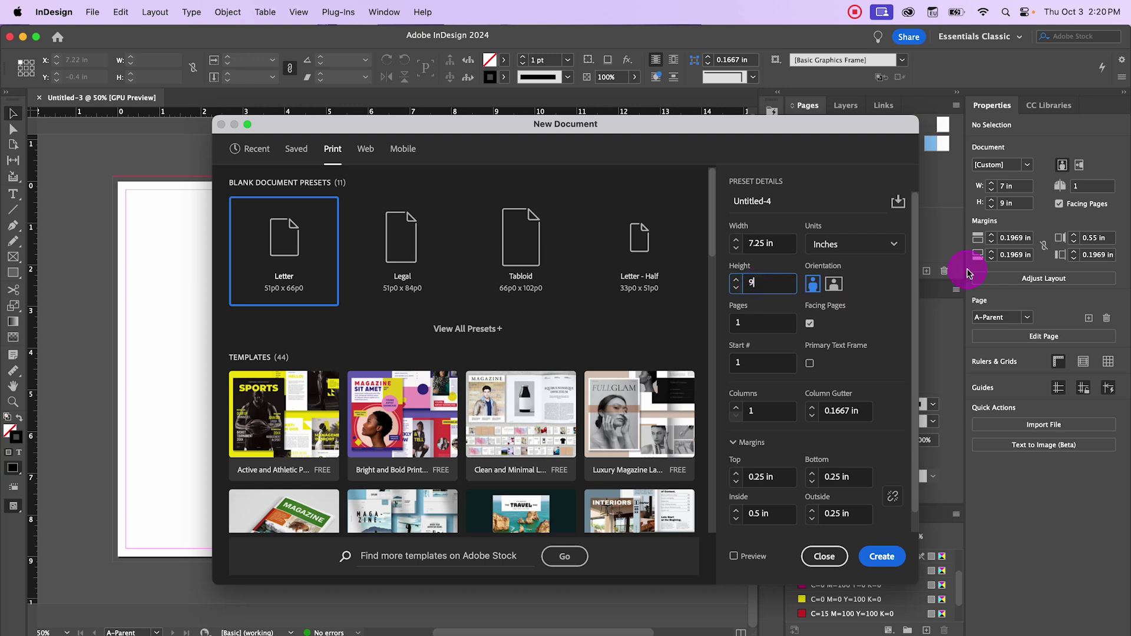
{"action": "type", "text": ".25"}
{"action": "key", "text": "Tab"}
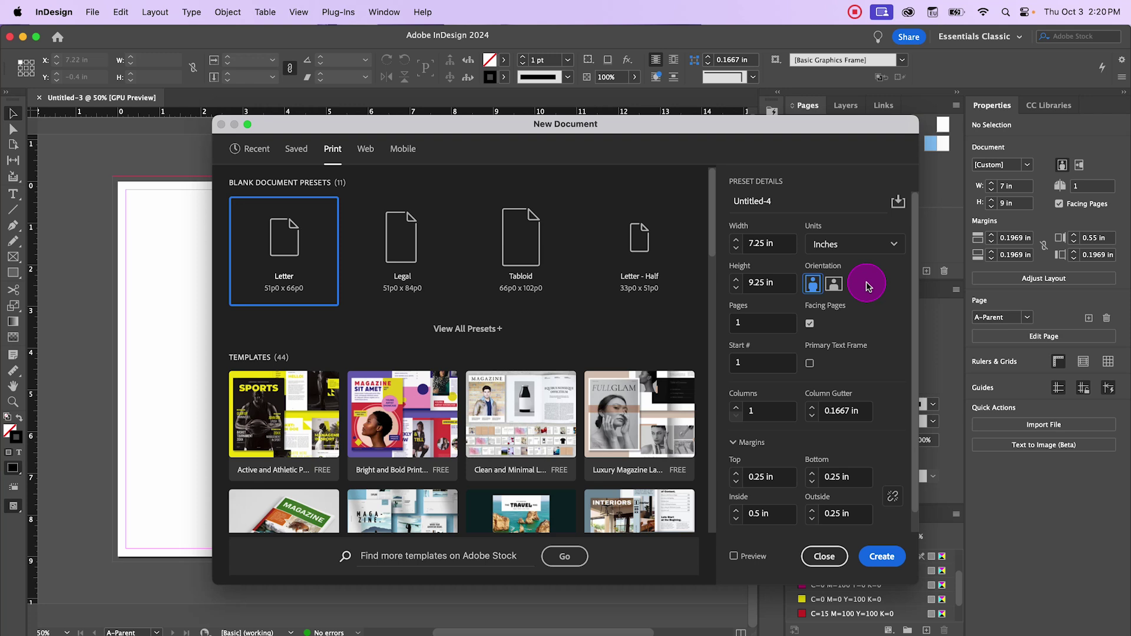
Add 0.125 in to the top and bottom margins, making each 0.375 in.
{"action": "scroll", "coordinate": [867, 286], "scroll_direction": "down", "scroll_amount": 1}
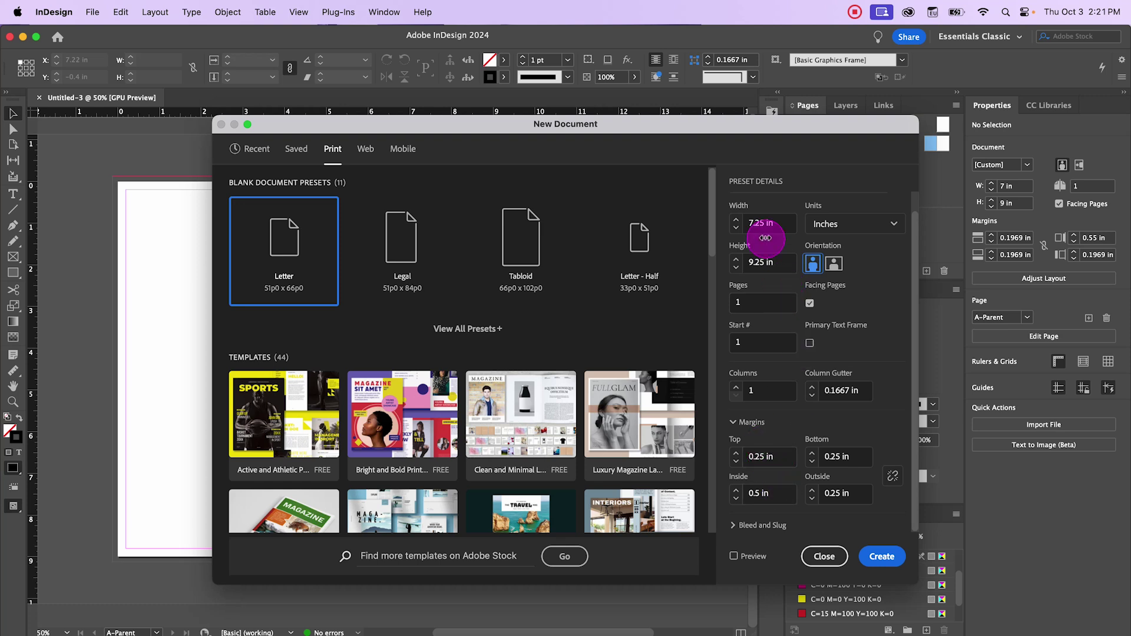
{"action": "left_click", "coordinate": [765, 457]}
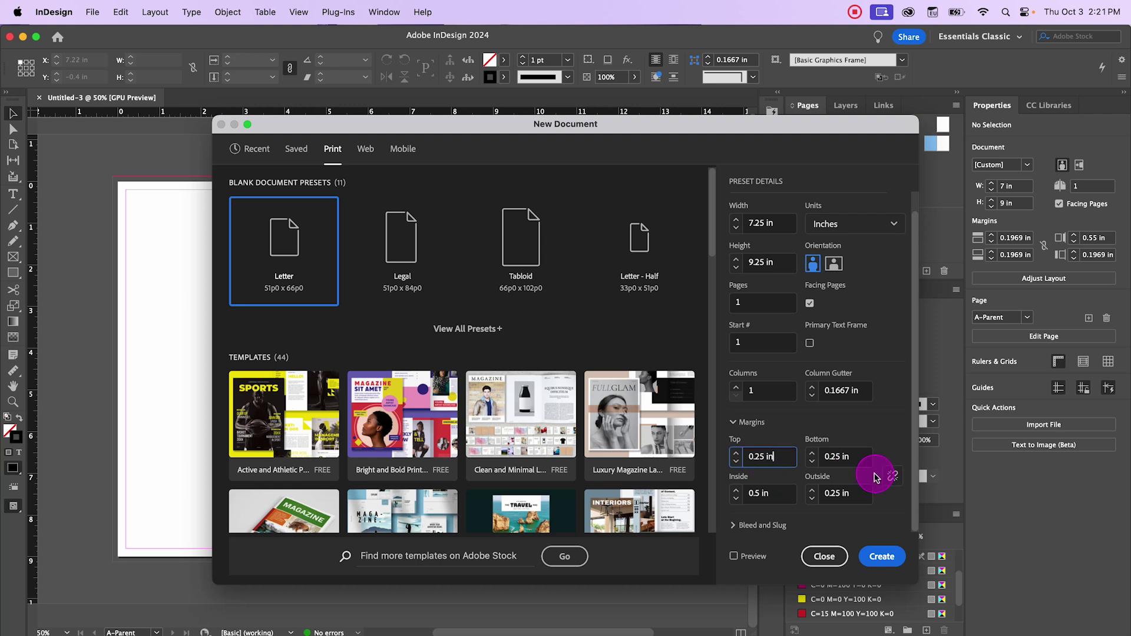
{"action": "type", "text": "+.125"}
{"action": "key", "text": "Tab"}
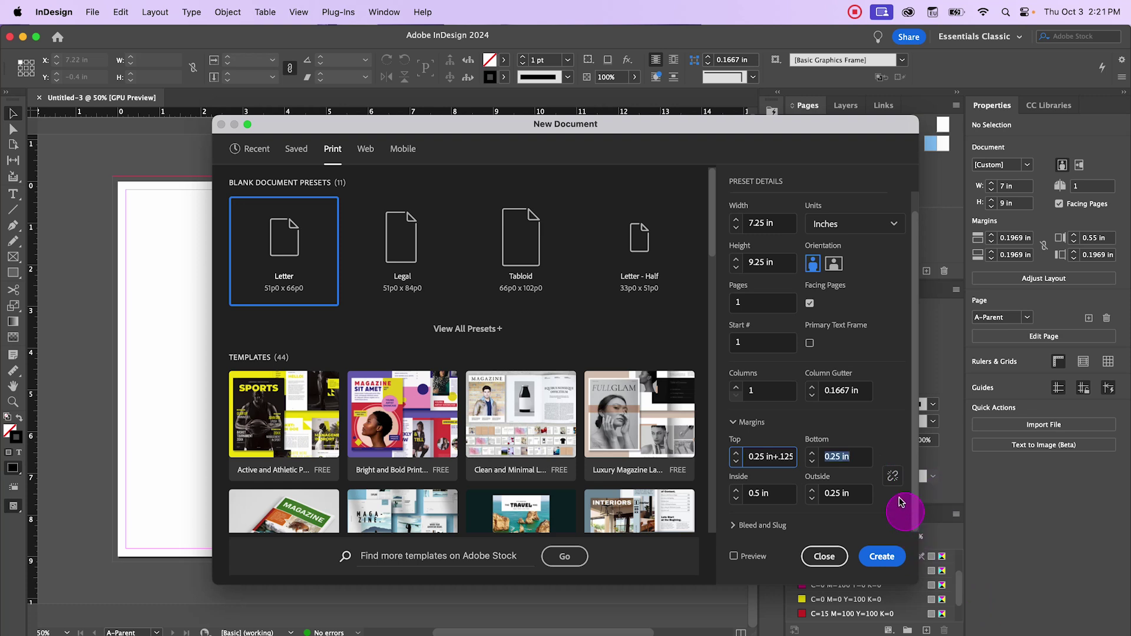
{"action": "left_click", "coordinate": [866, 457]}
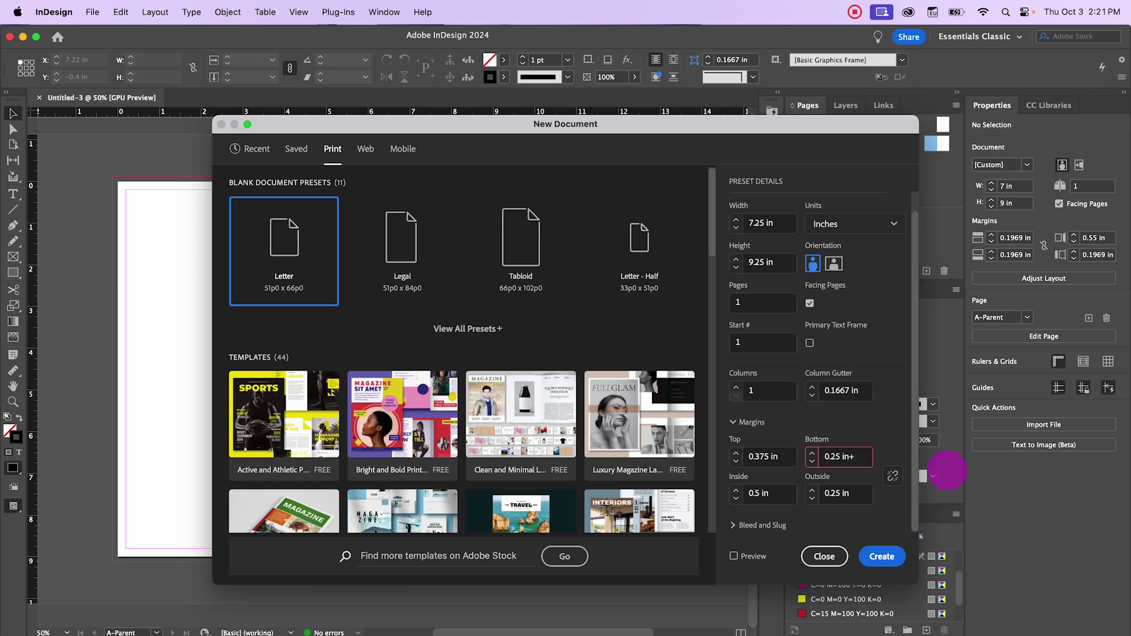
{"action": "type", "text": "+.125"}
{"action": "key", "text": "Tab"}
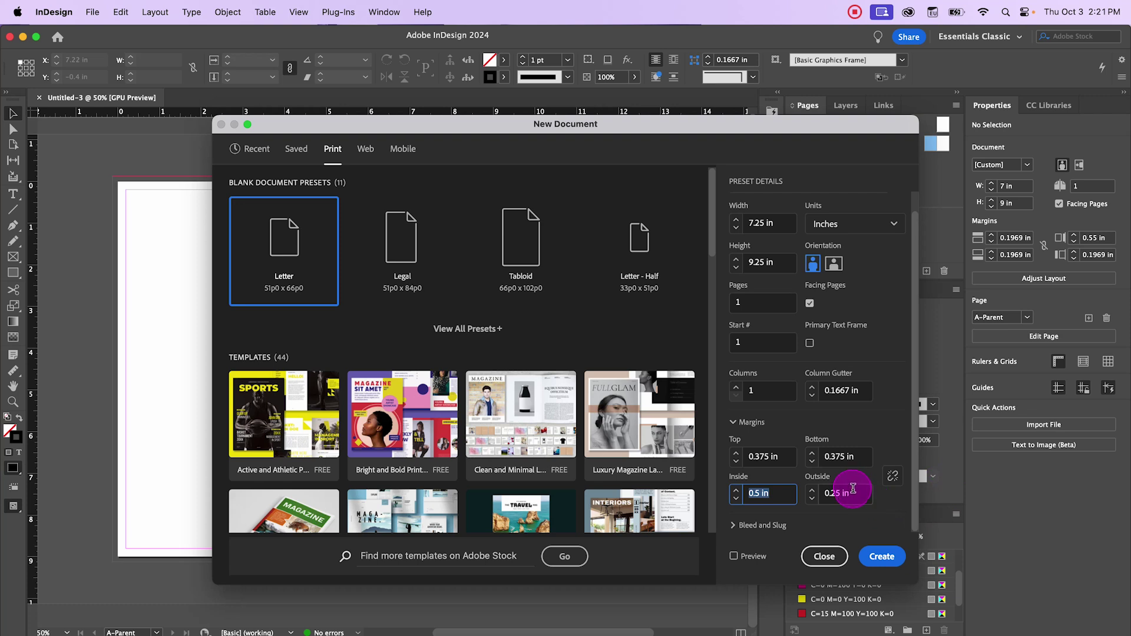
Set the outside margin to 0.375 in and the inside margin to 0.625 in.
{"action": "key", "text": "Tab"}
{"action": "type", "text": "+.125"}
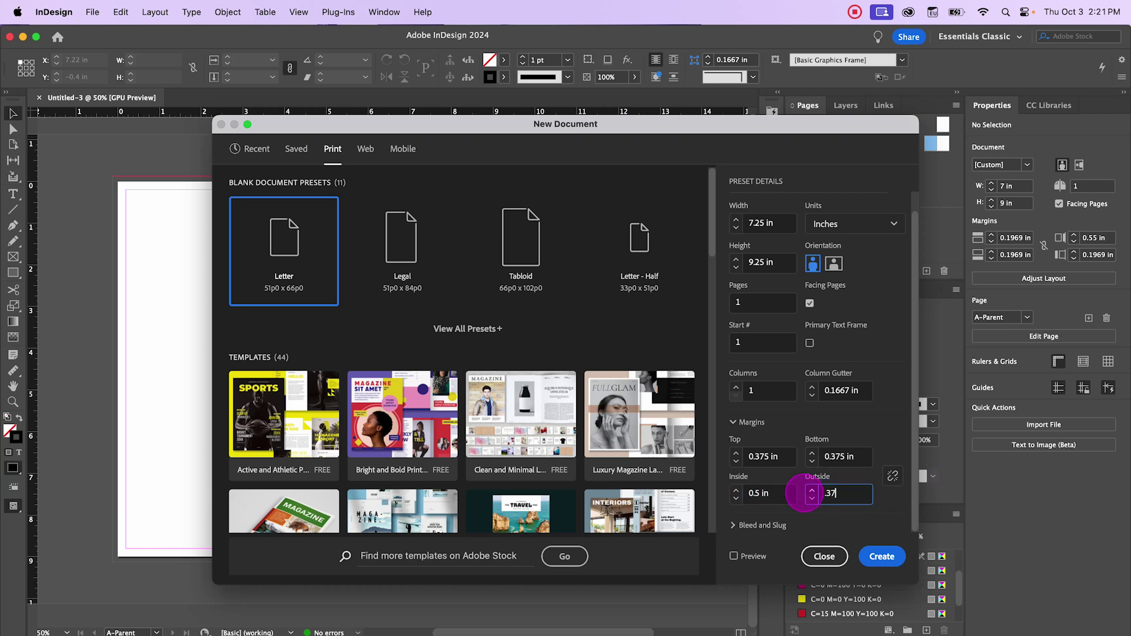
{"action": "key", "text": "Tab"}
{"action": "left_click", "coordinate": [781, 494]}
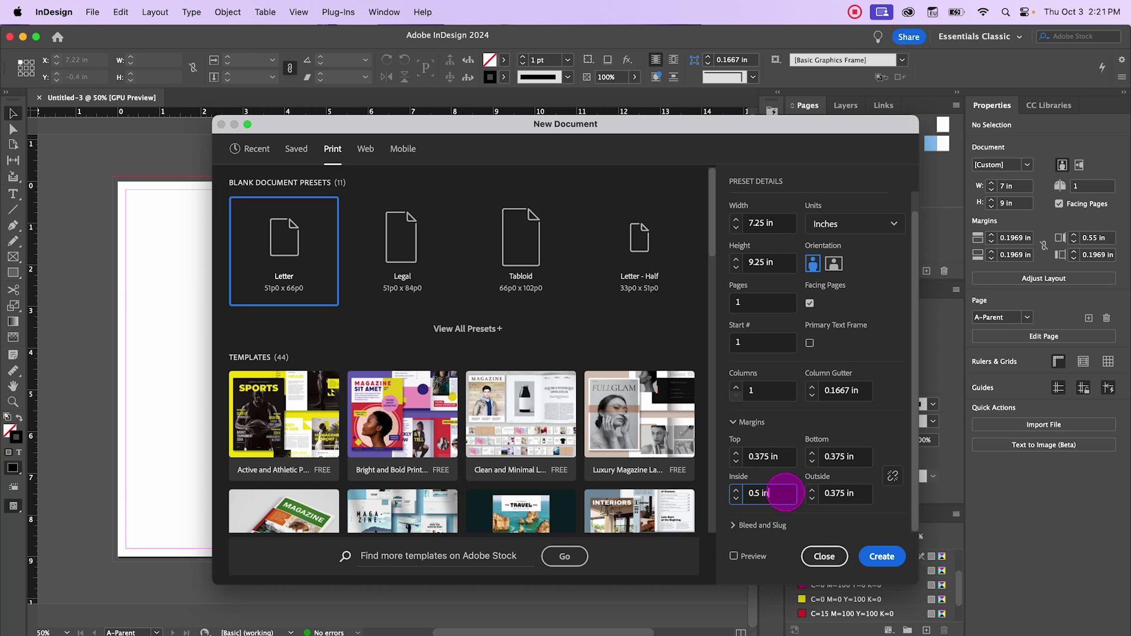
{"action": "type", "text": "+"}
{"action": "key", "text": "BackSpace"}
{"action": "type", "text": ".125"}
{"action": "key", "text": "Tab"}
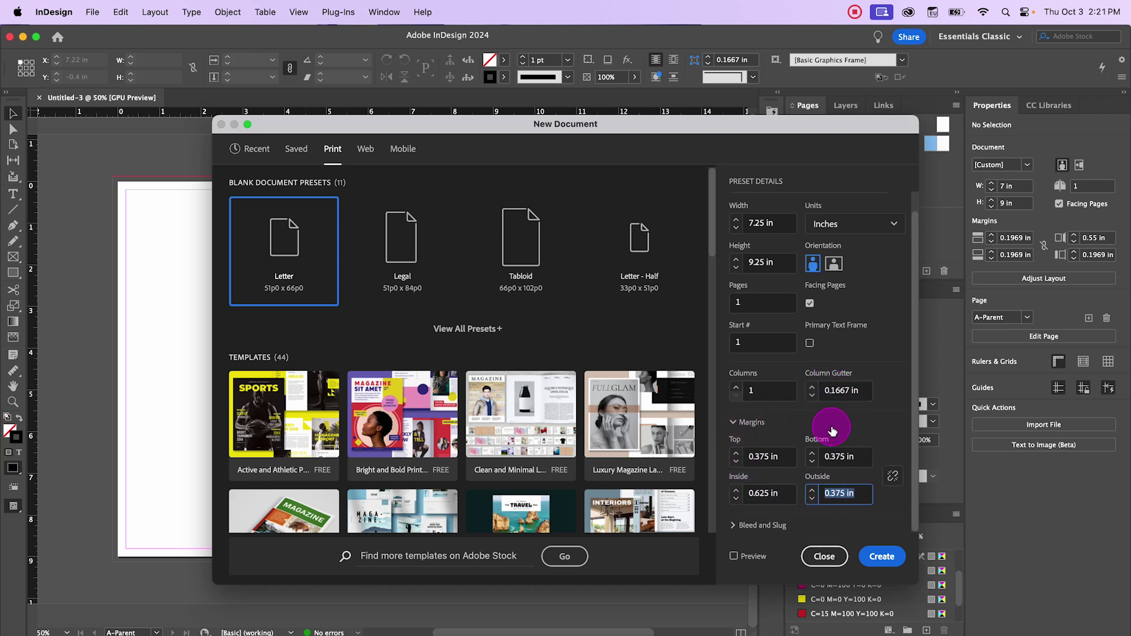
Create the 7.25 x 9.25 in document and open its A-Parent spread.
{"action": "scroll", "coordinate": [806, 430], "scroll_direction": "up", "scroll_amount": 1}
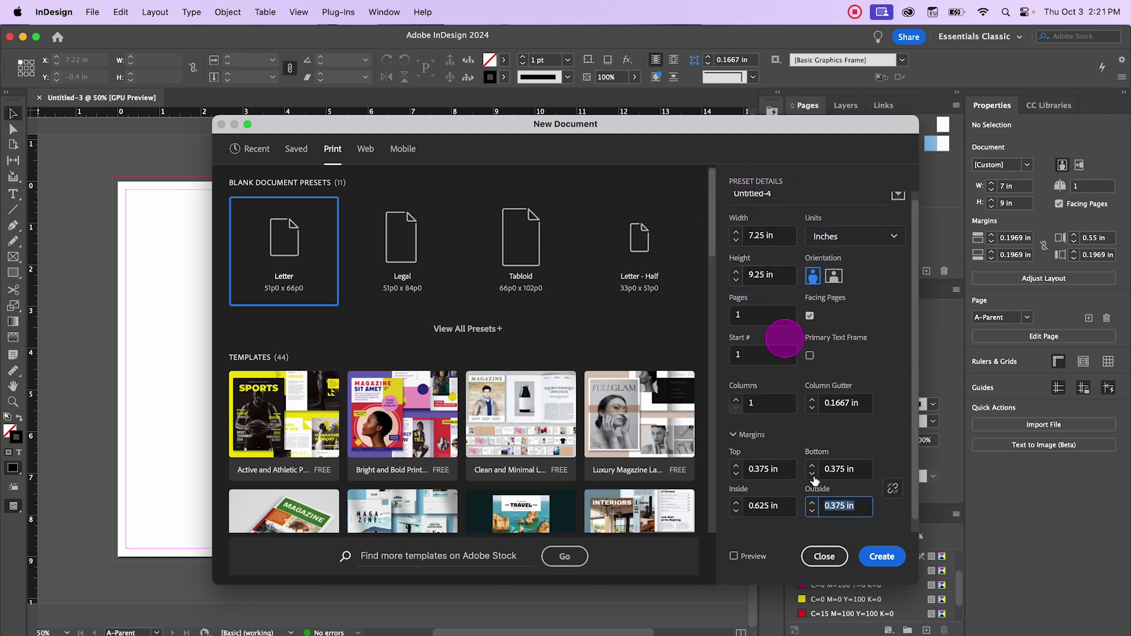
{"action": "left_click", "coordinate": [881, 556]}
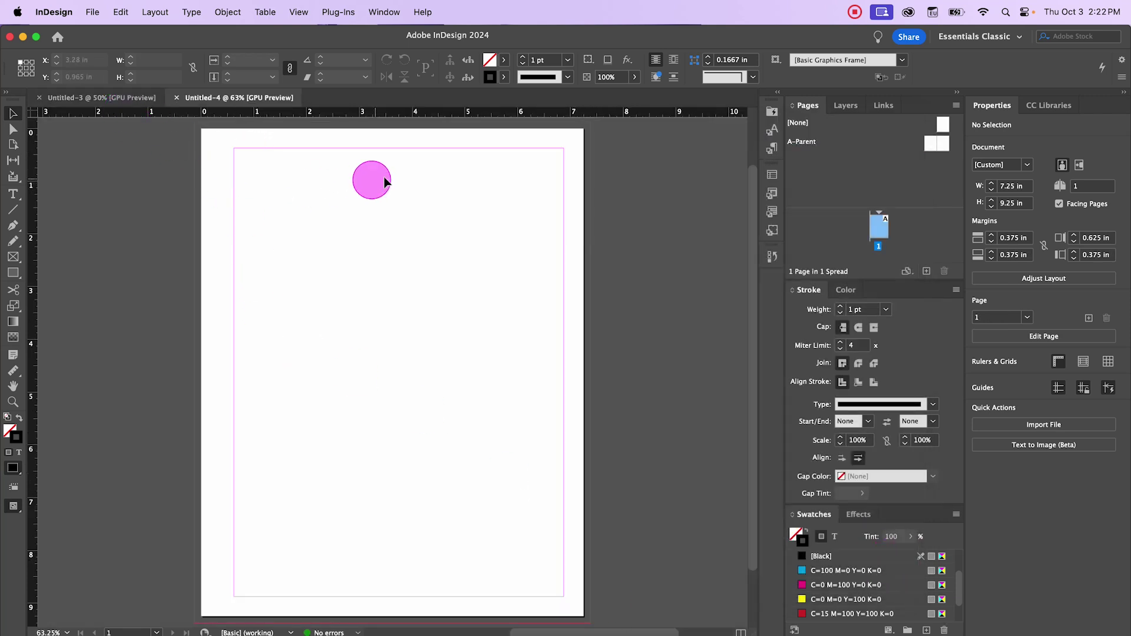
{"action": "double_click", "coordinate": [932, 144]}
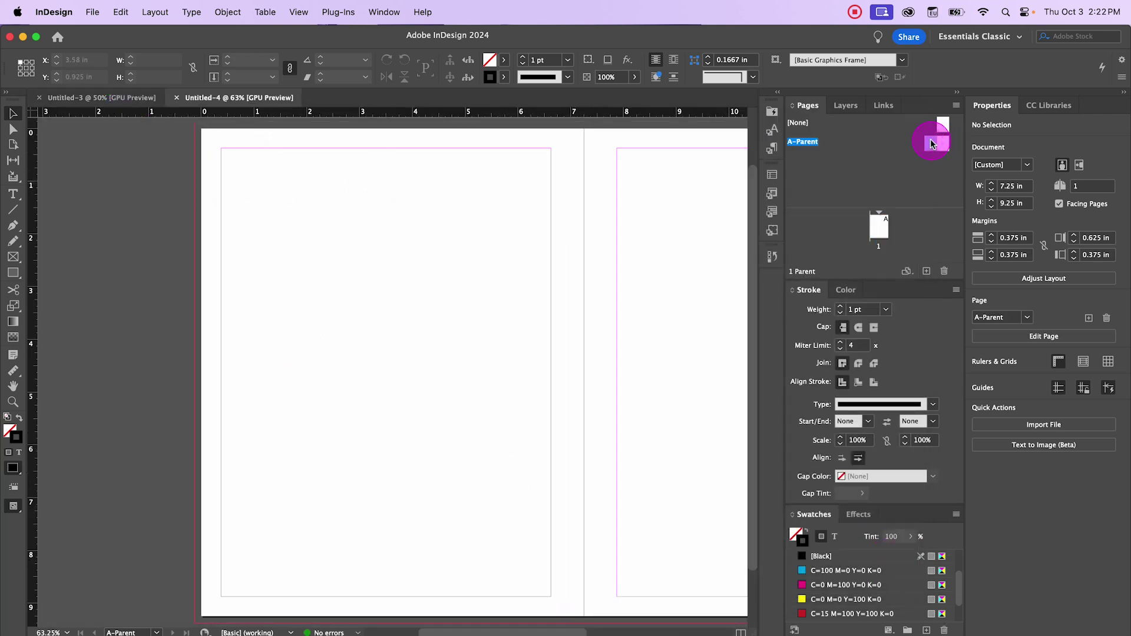
Compare the new document's A-Parent spread with the one in Untitled-3.
{"action": "left_click", "coordinate": [120, 103]}
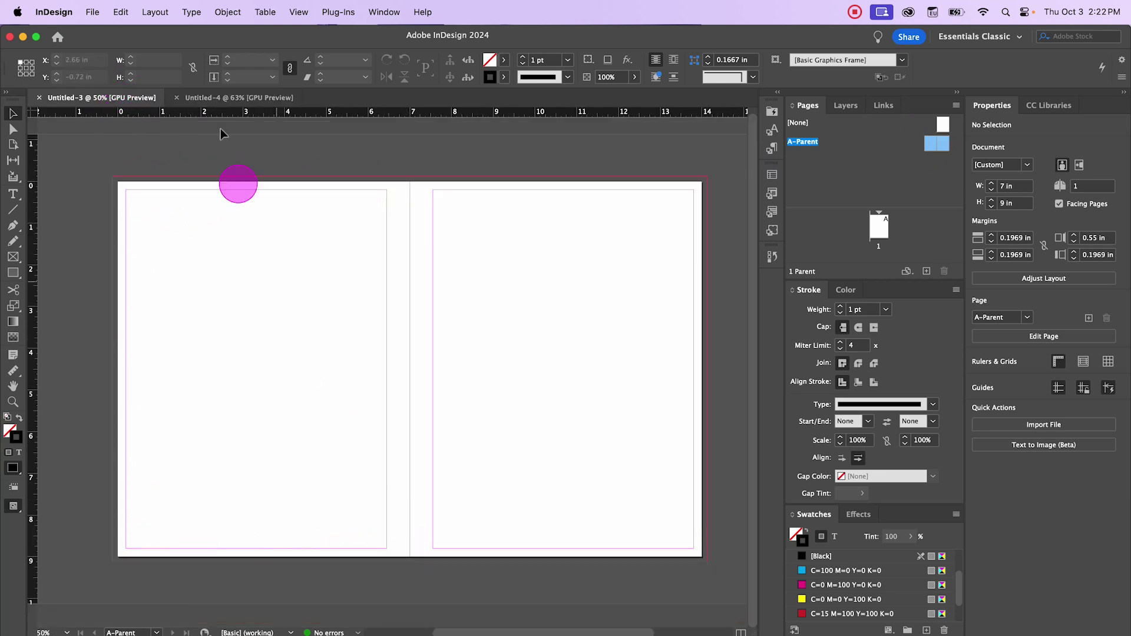
{"action": "left_click", "coordinate": [212, 97]}
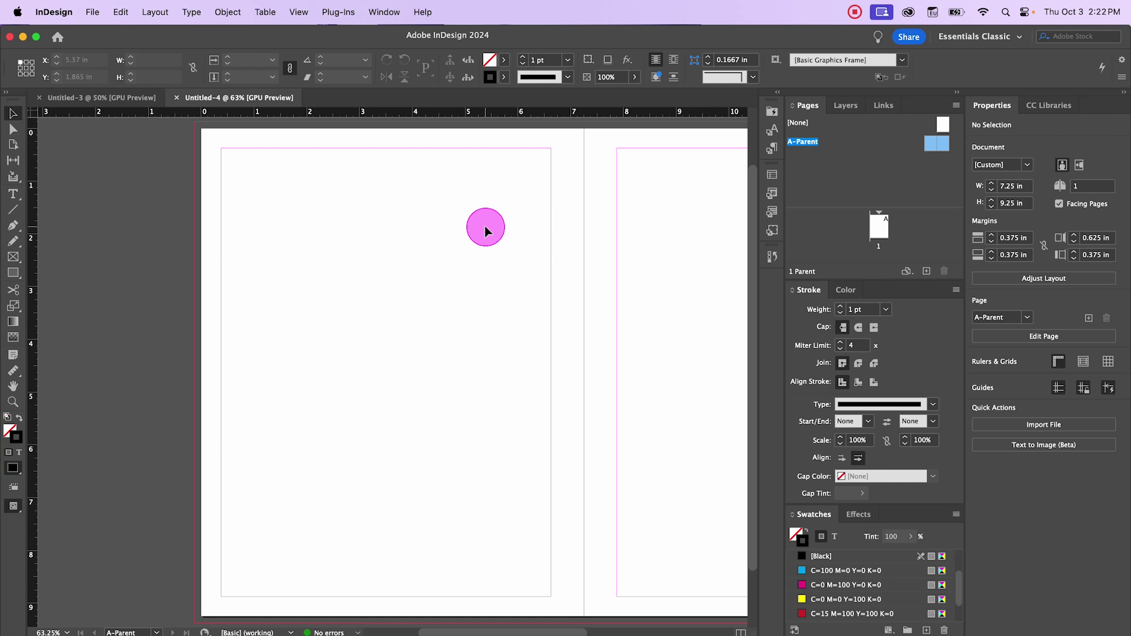
{"action": "left_click_drag", "start_coordinate": [519, 633], "coordinate": [550, 633]}
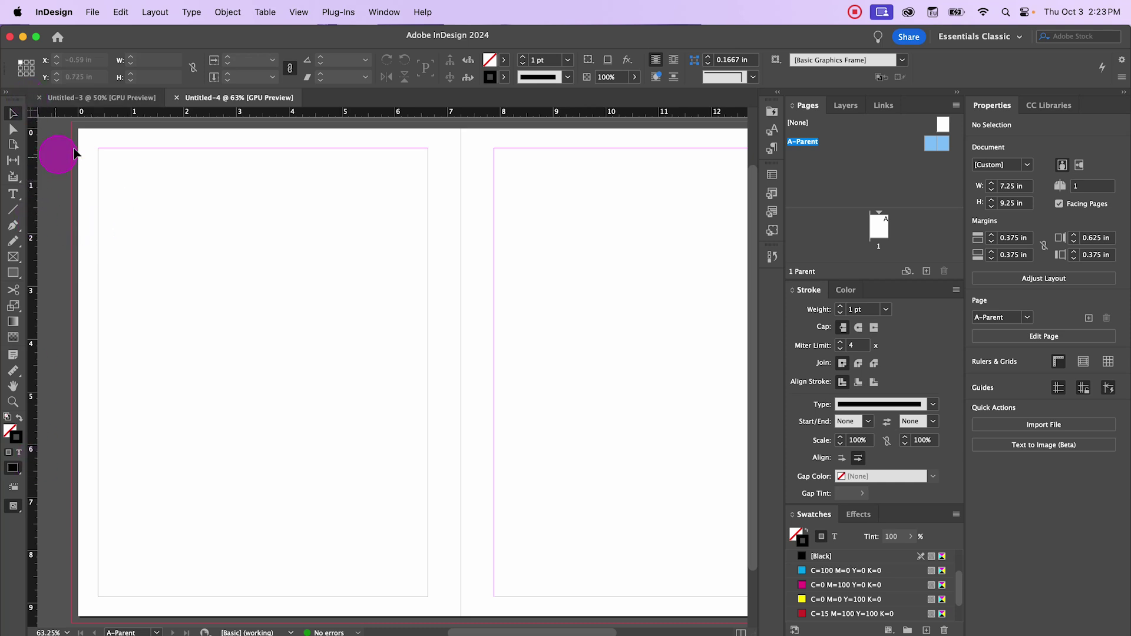
Hide the rulers and show them again.
{"action": "left_click", "coordinate": [297, 15]}
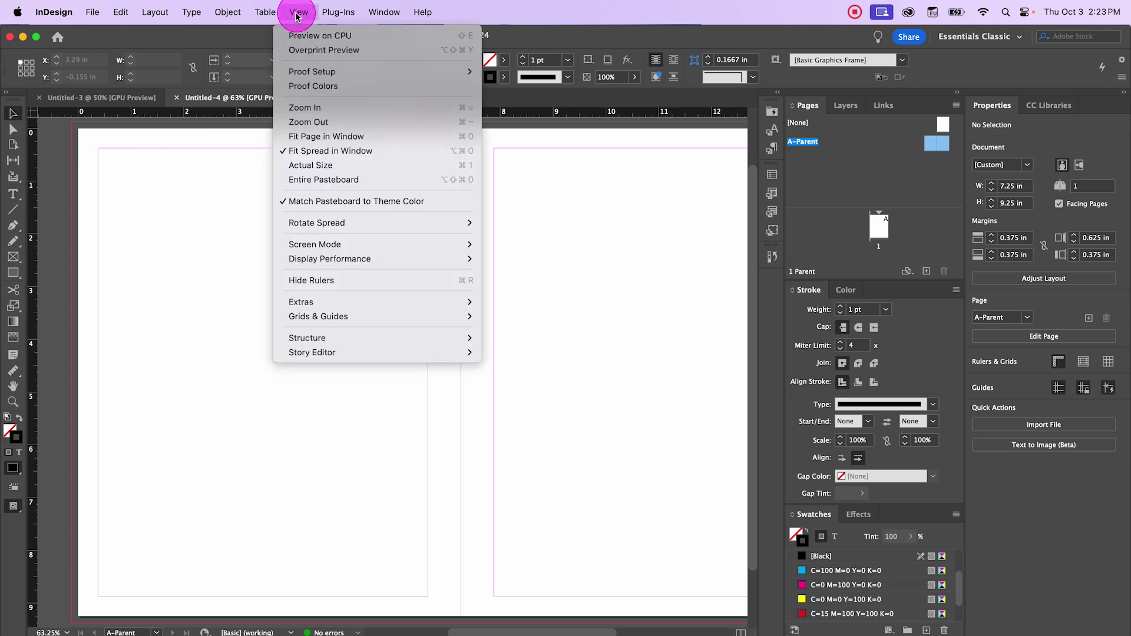
{"action": "mouse_move", "coordinate": [379, 316]}
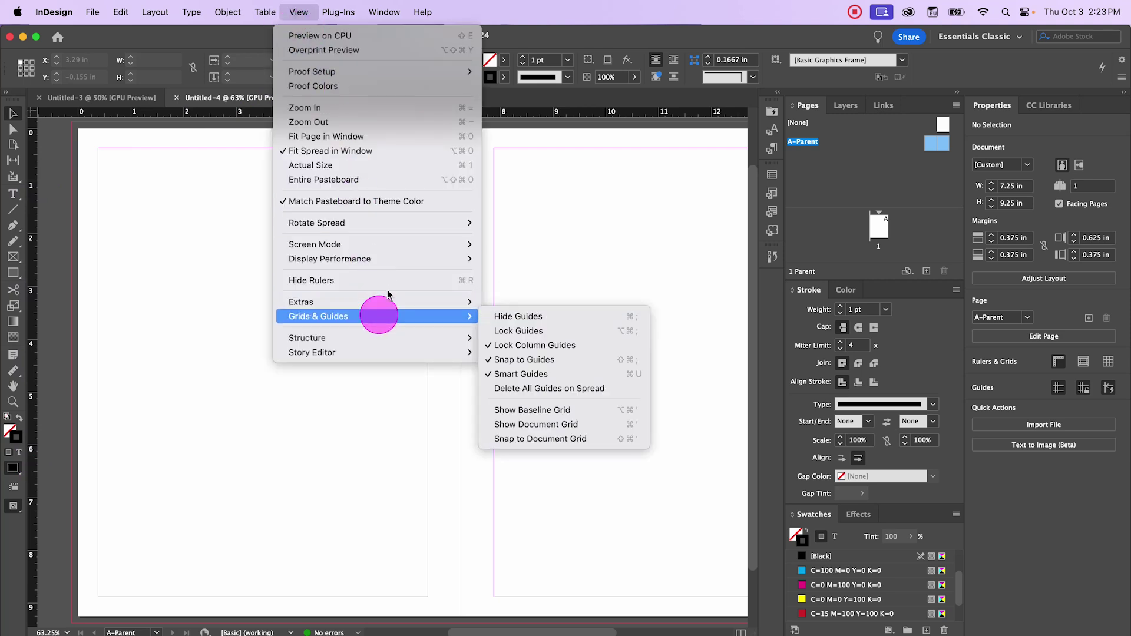
{"action": "left_click", "coordinate": [346, 280]}
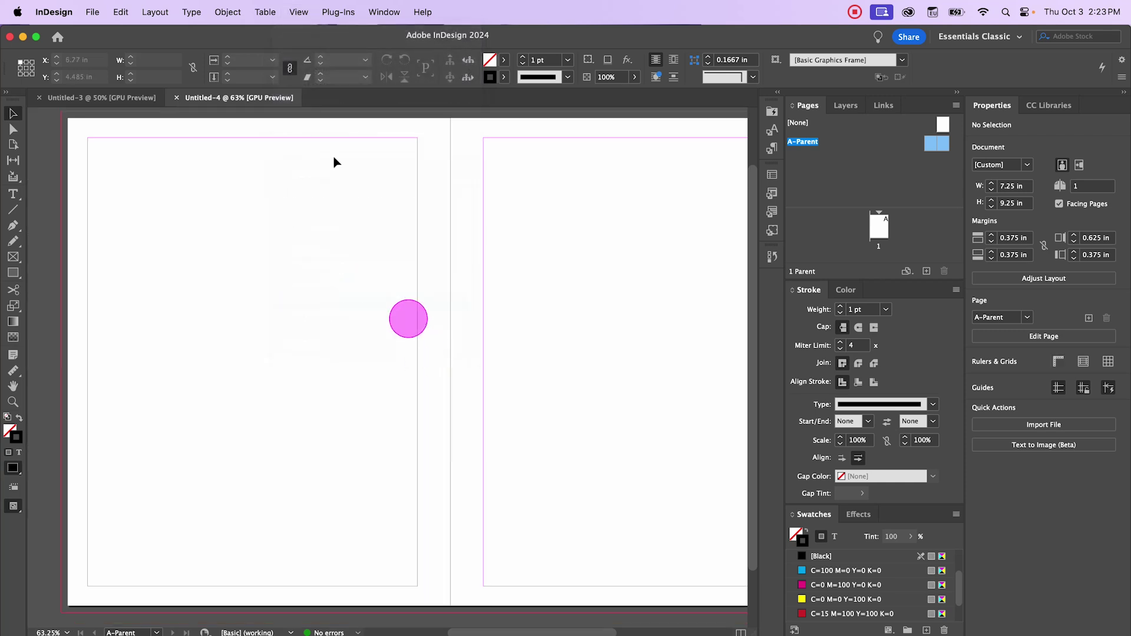
{"action": "left_click", "coordinate": [297, 12]}
{"action": "mouse_move", "coordinate": [385, 259]}
{"action": "left_click", "coordinate": [386, 280]}
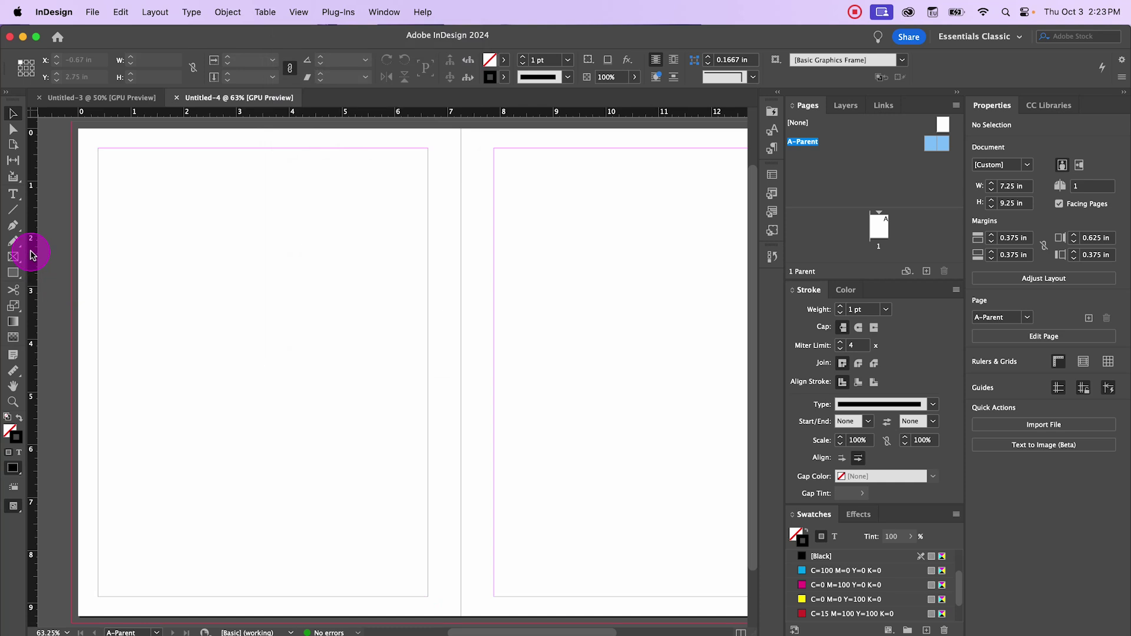
Place a vertical guide at X 0.125 in on the A-Parent spread and make a copy offset 7 in horizontally.
{"action": "left_click_drag", "start_coordinate": [34, 254], "coordinate": [84, 253]}
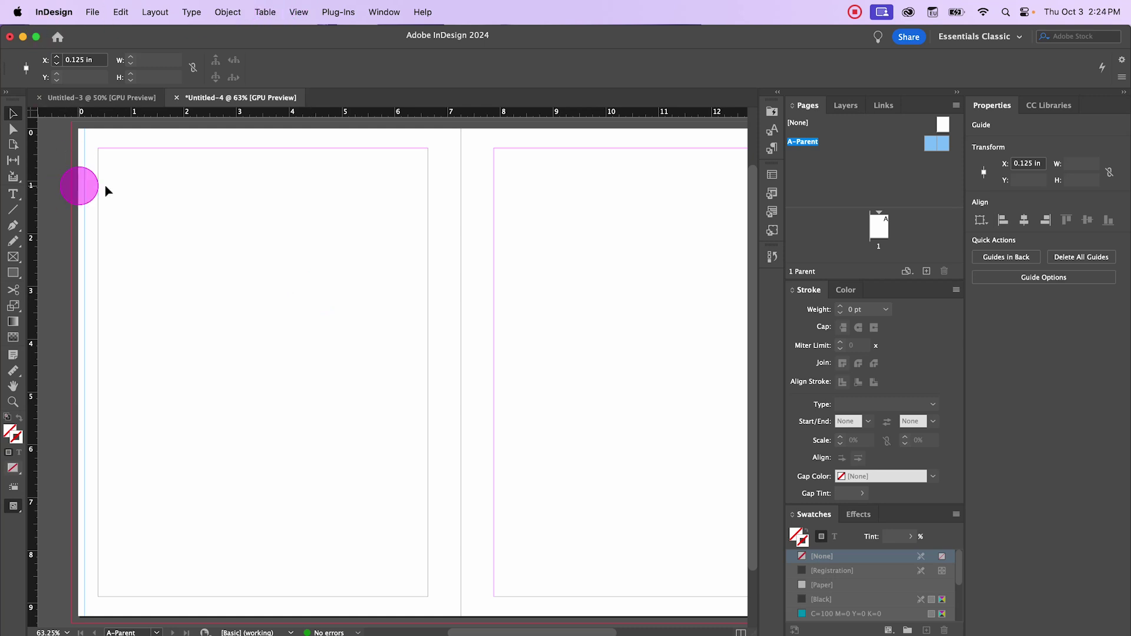
{"action": "left_click", "coordinate": [228, 11]}
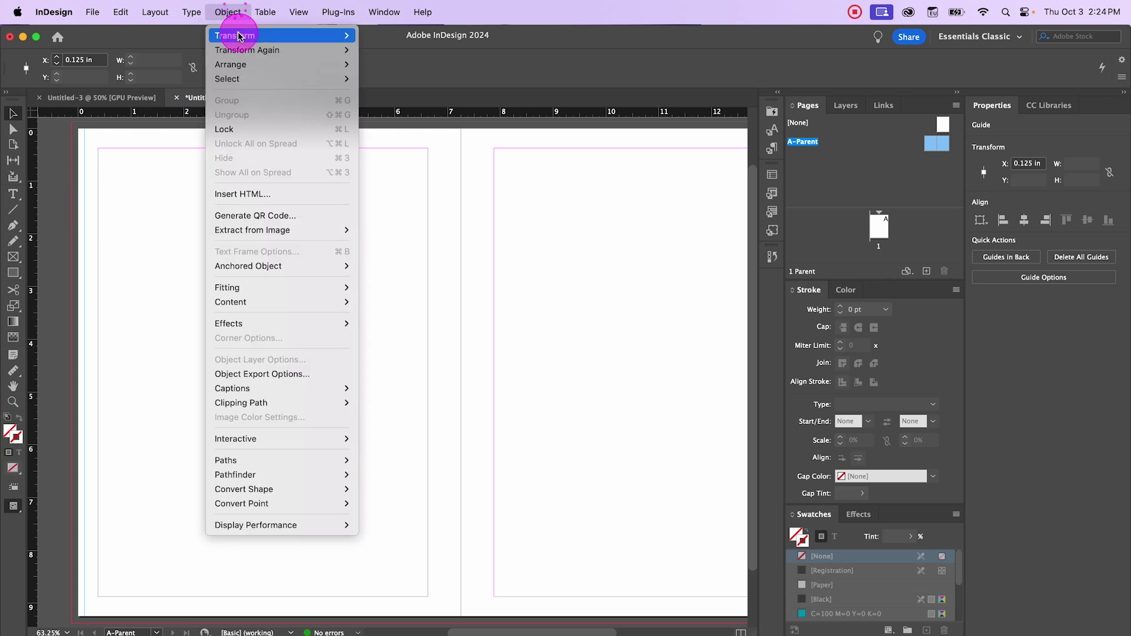
{"action": "mouse_move", "coordinate": [330, 35]}
{"action": "left_click", "coordinate": [392, 36]}
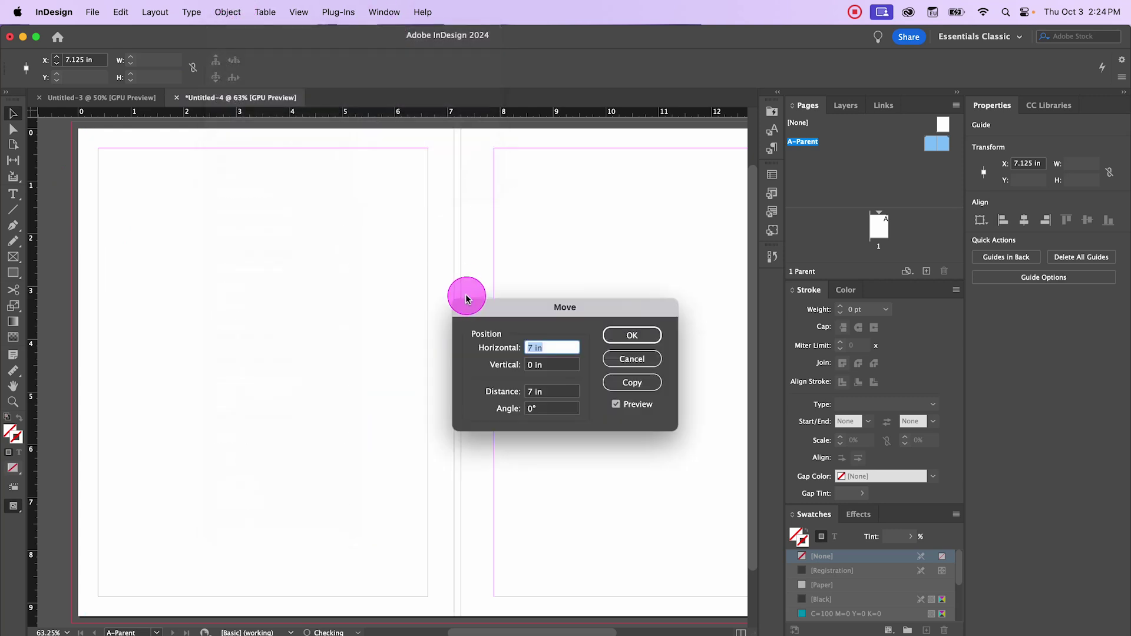
{"action": "left_click_drag", "start_coordinate": [537, 348], "coordinate": [495, 335]}
{"action": "type", "text": "7"}
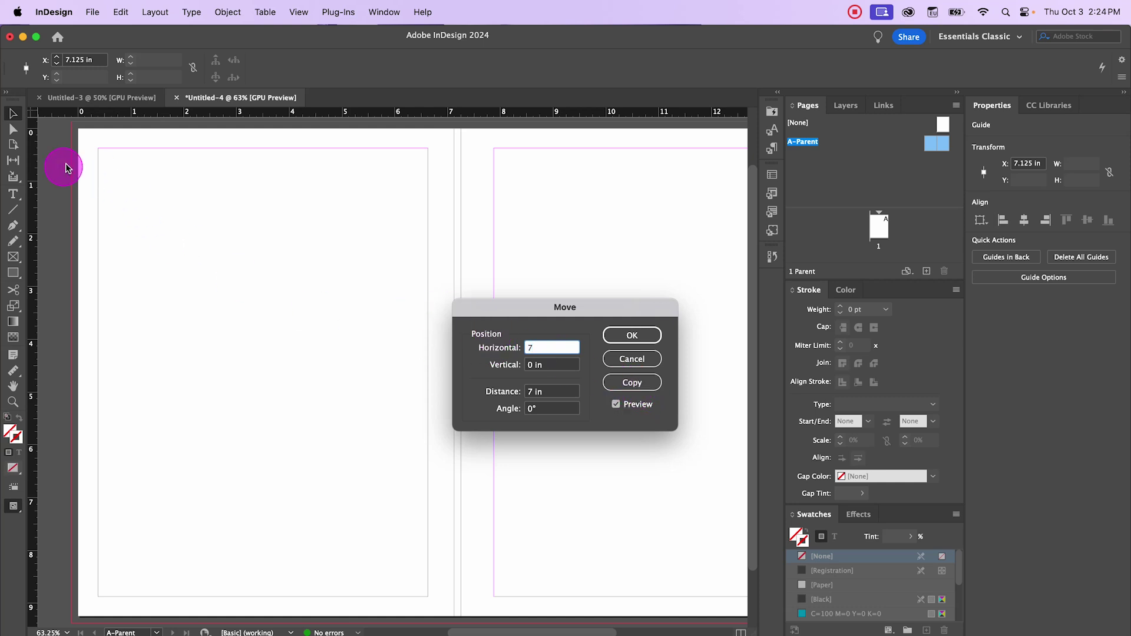
{"action": "left_click", "coordinate": [629, 382]}
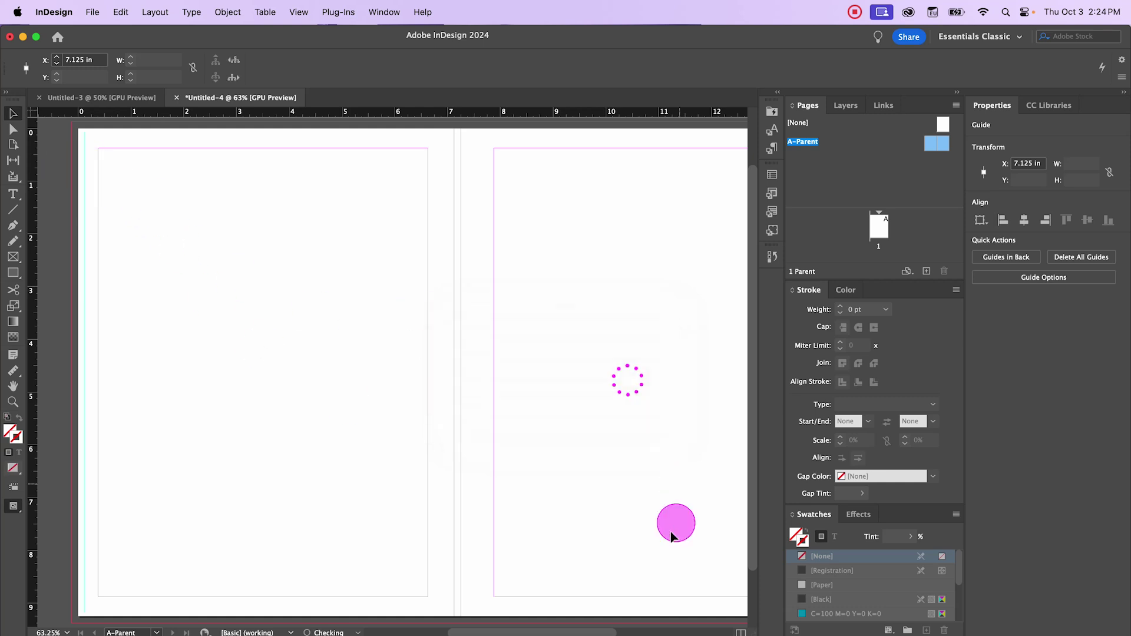
Select both vertical guides on the A-Parent spread and check the distance between them.
{"action": "left_click", "coordinate": [343, 215]}
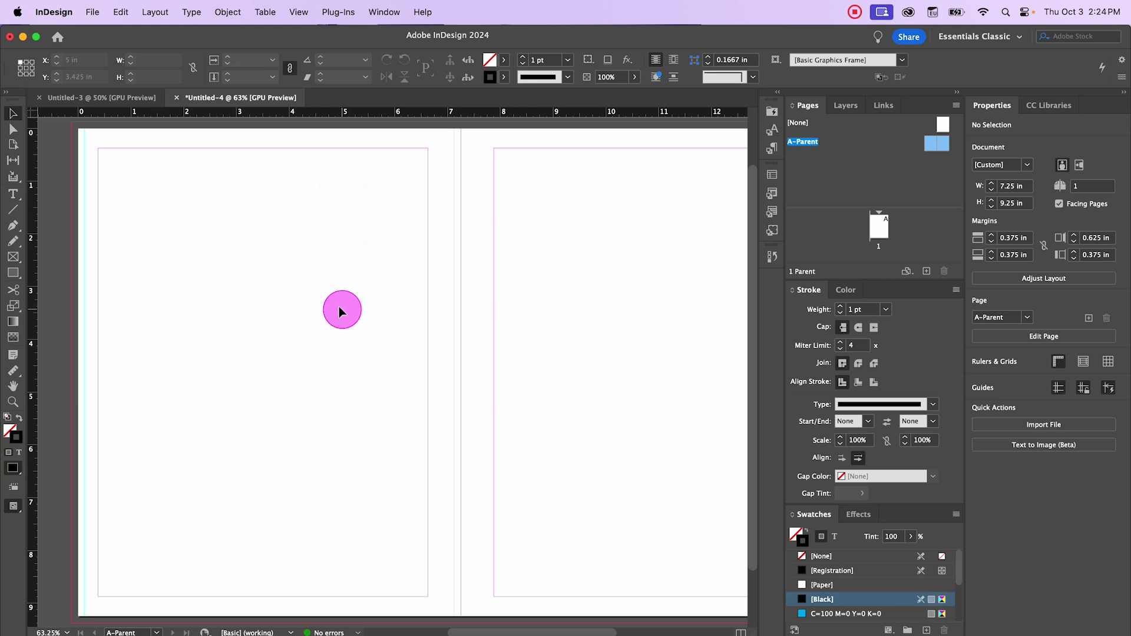
{"action": "left_click_drag", "start_coordinate": [50, 196], "coordinate": [549, 363]}
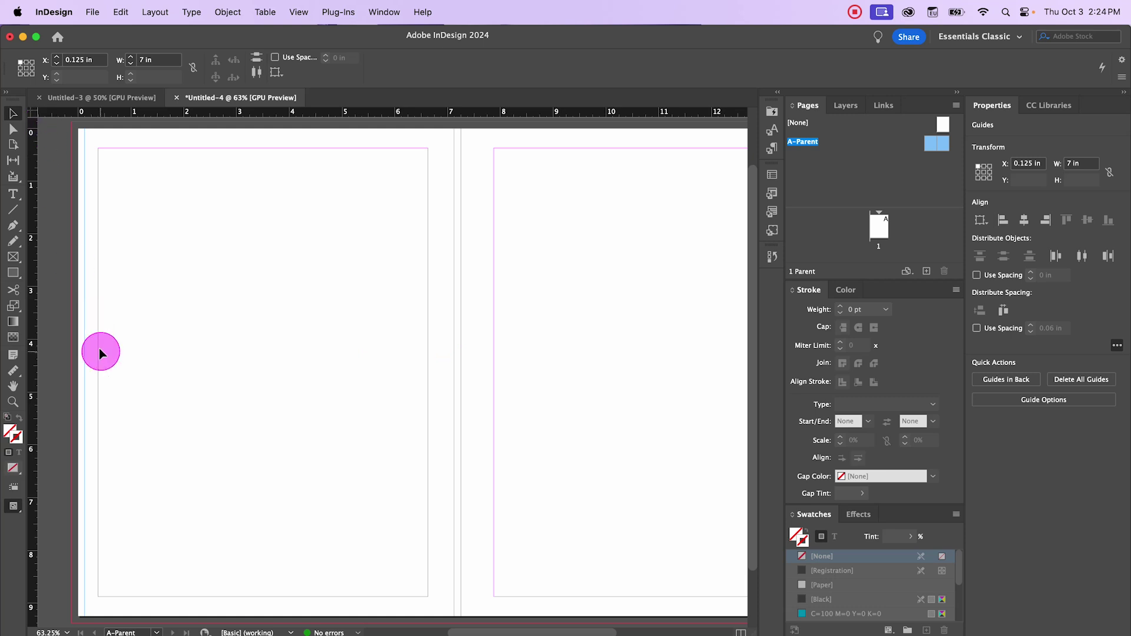
Place a horizontal guide at Y 0.125 in on the A-Parent spread and make a copy offset 9 in vertically.
{"action": "left_click_drag", "start_coordinate": [253, 113], "coordinate": [260, 133]}
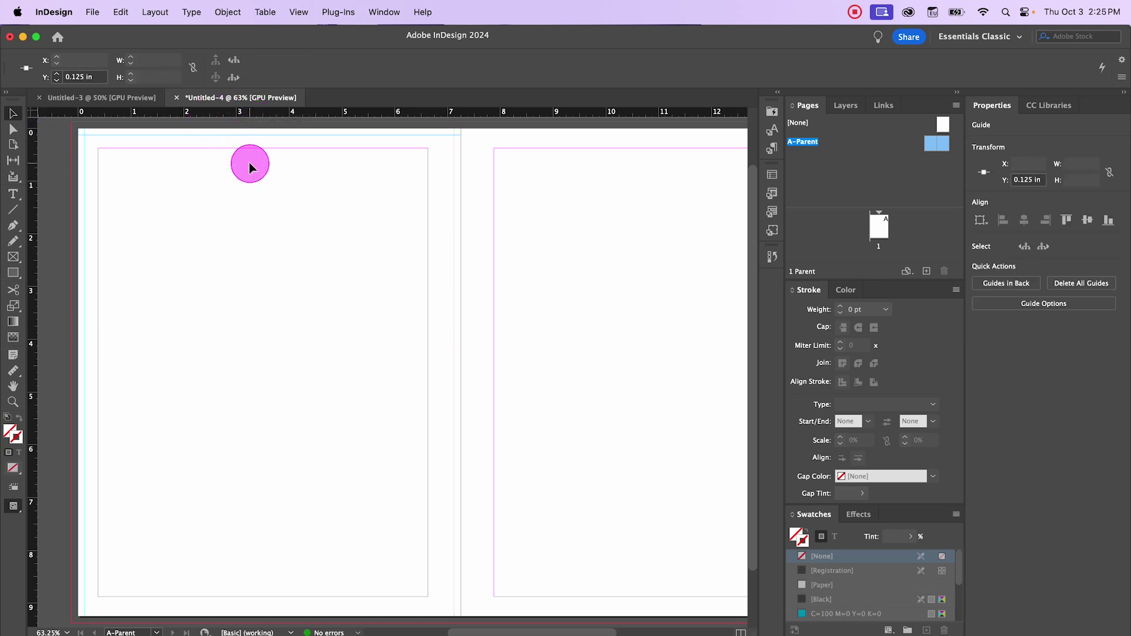
{"action": "left_click", "coordinate": [229, 14]}
{"action": "mouse_move", "coordinate": [238, 35]}
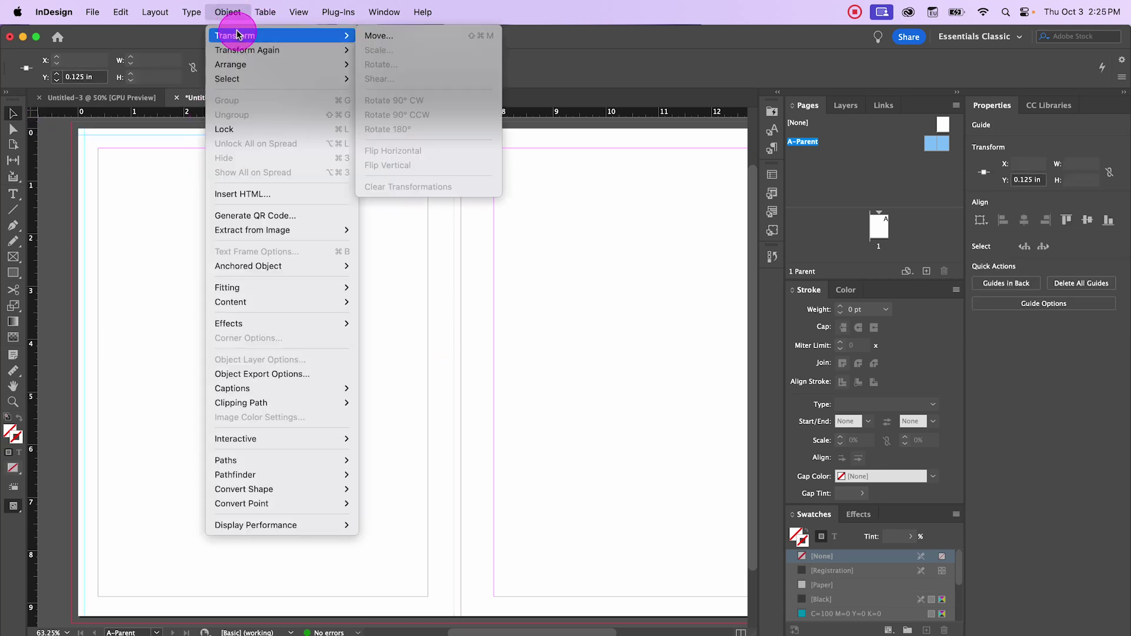
{"action": "left_click", "coordinate": [410, 36]}
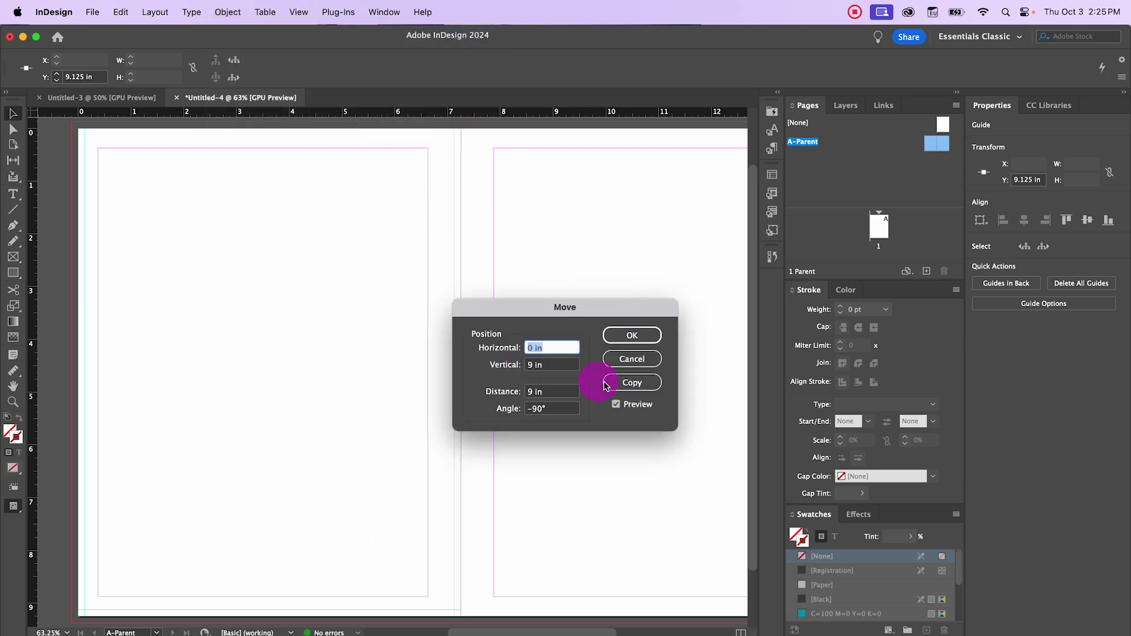
{"action": "left_click", "coordinate": [616, 383]}
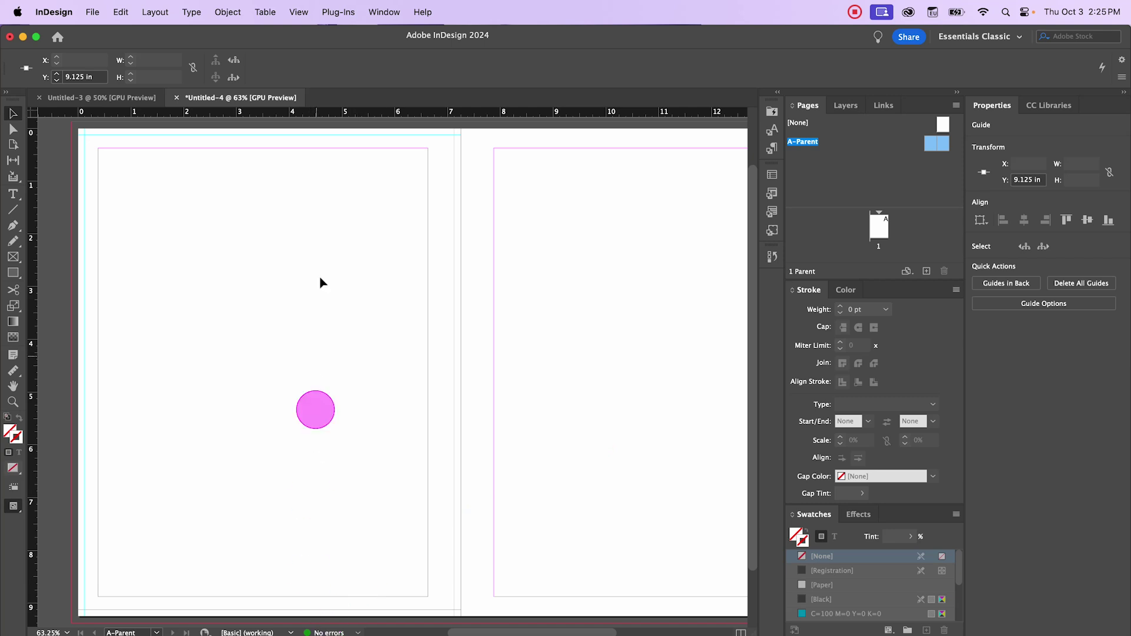
{"action": "left_click", "coordinate": [61, 139]}
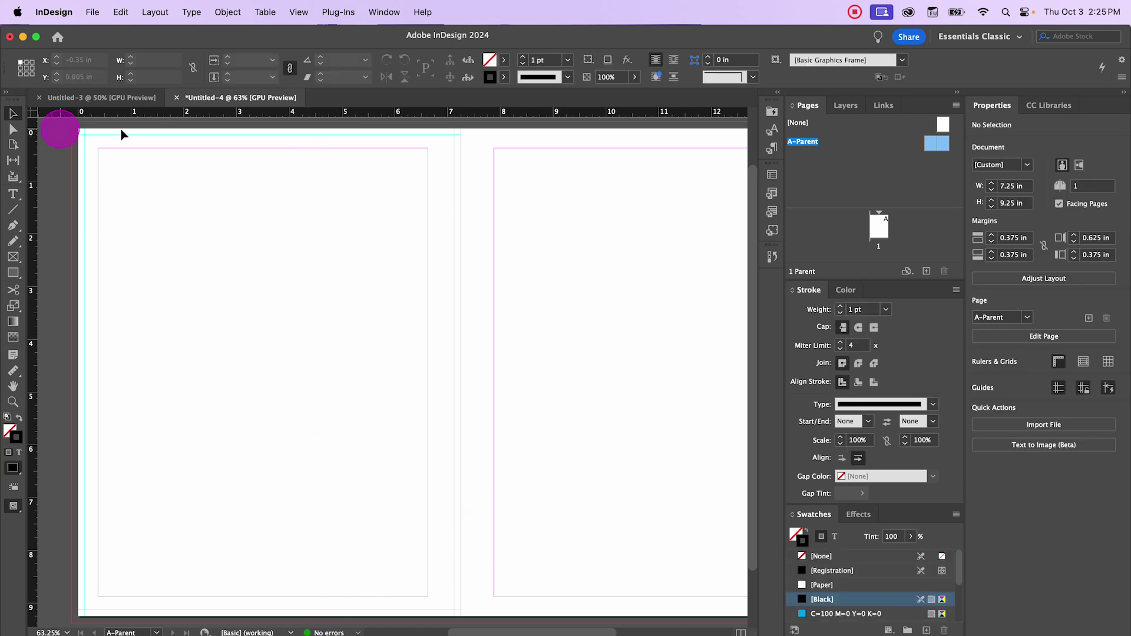
Lock the ruler guides in the 7.25 x 9.25 in document.
{"action": "left_click", "coordinate": [302, 12]}
{"action": "mouse_move", "coordinate": [415, 318]}
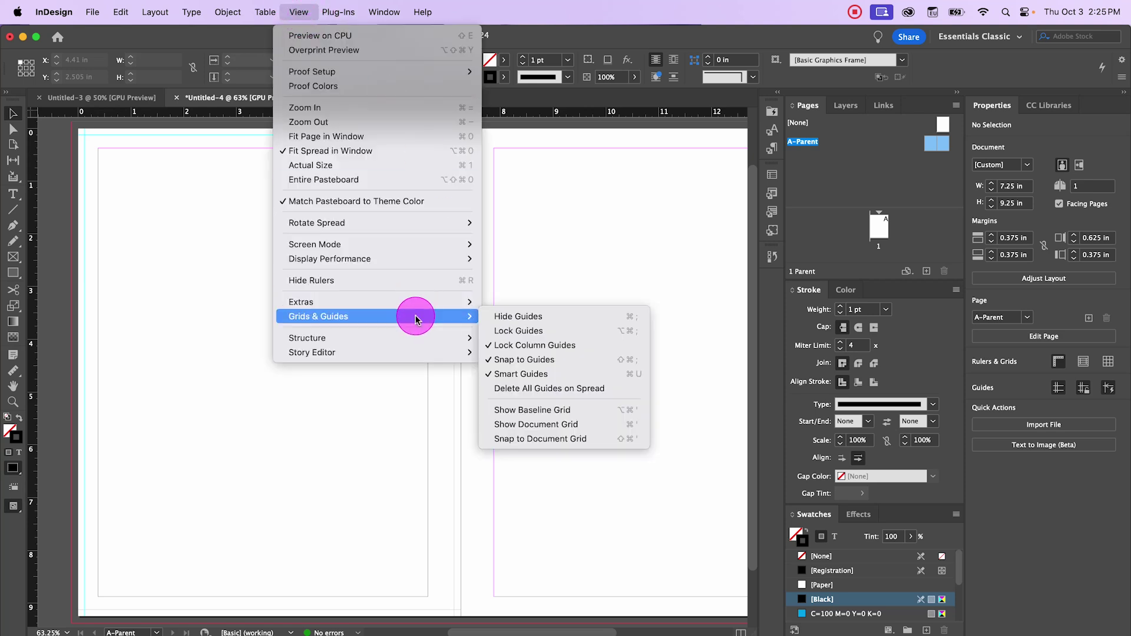
{"action": "left_click", "coordinate": [545, 330]}
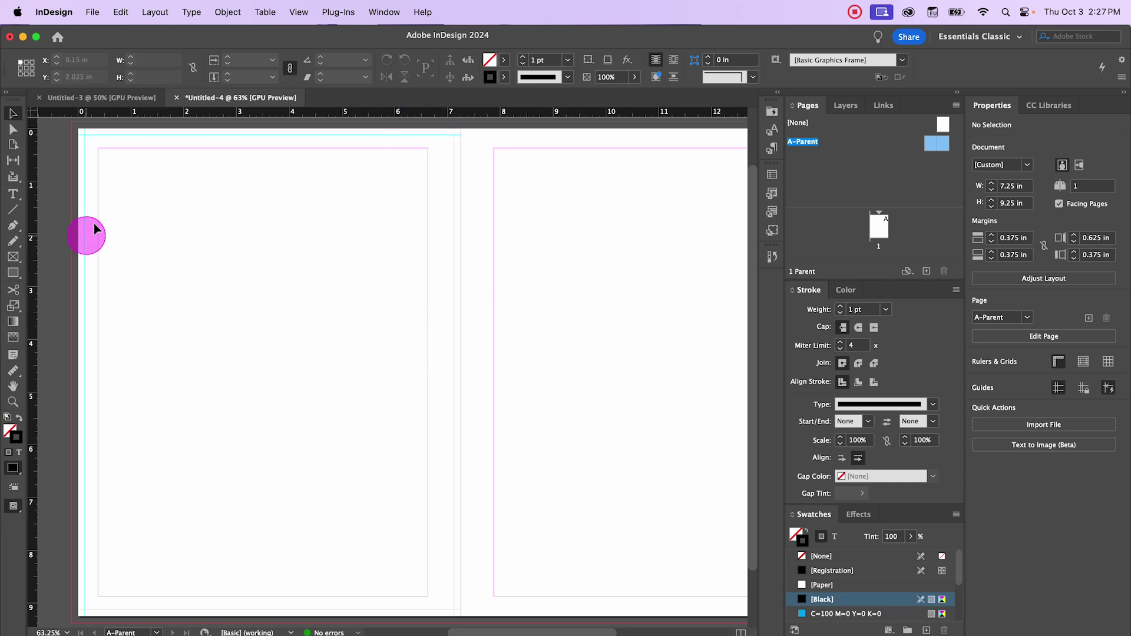
Switch to Untitled-3 and review its A-Parent spread with the bleed area.
{"action": "left_click", "coordinate": [73, 100]}
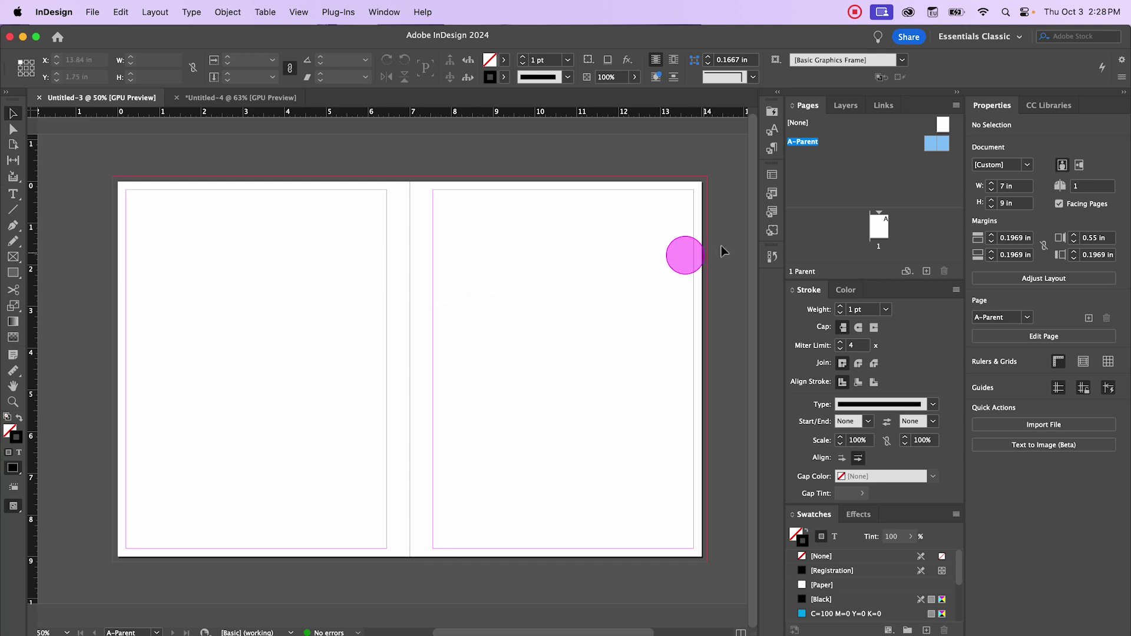
{"action": "left_click", "coordinate": [93, 18]}
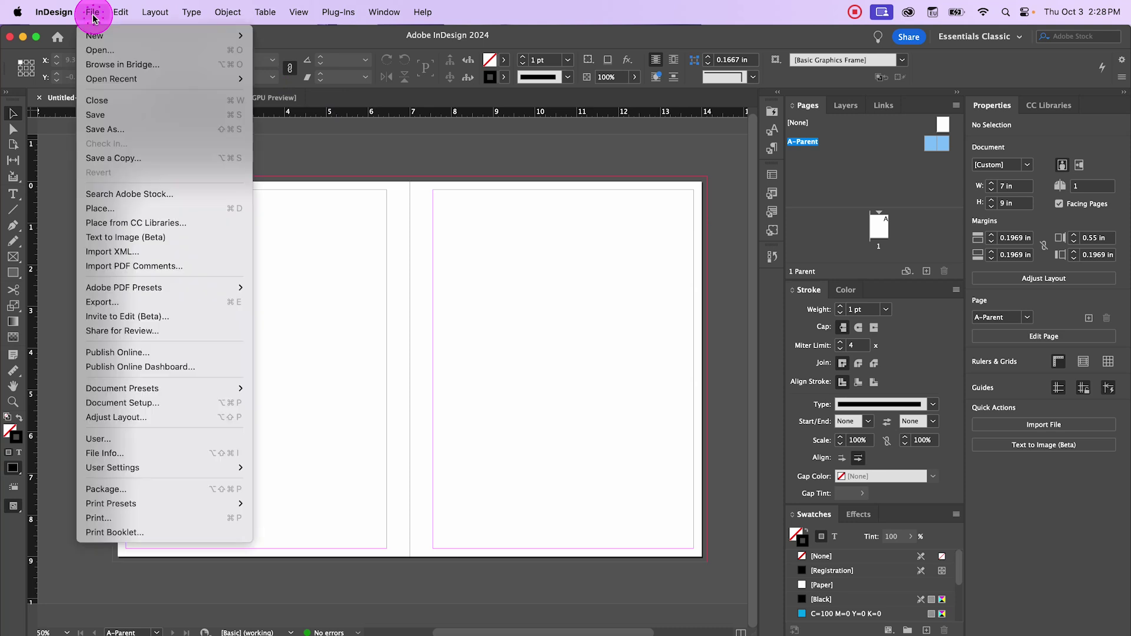
{"action": "left_click", "coordinate": [657, 234]}
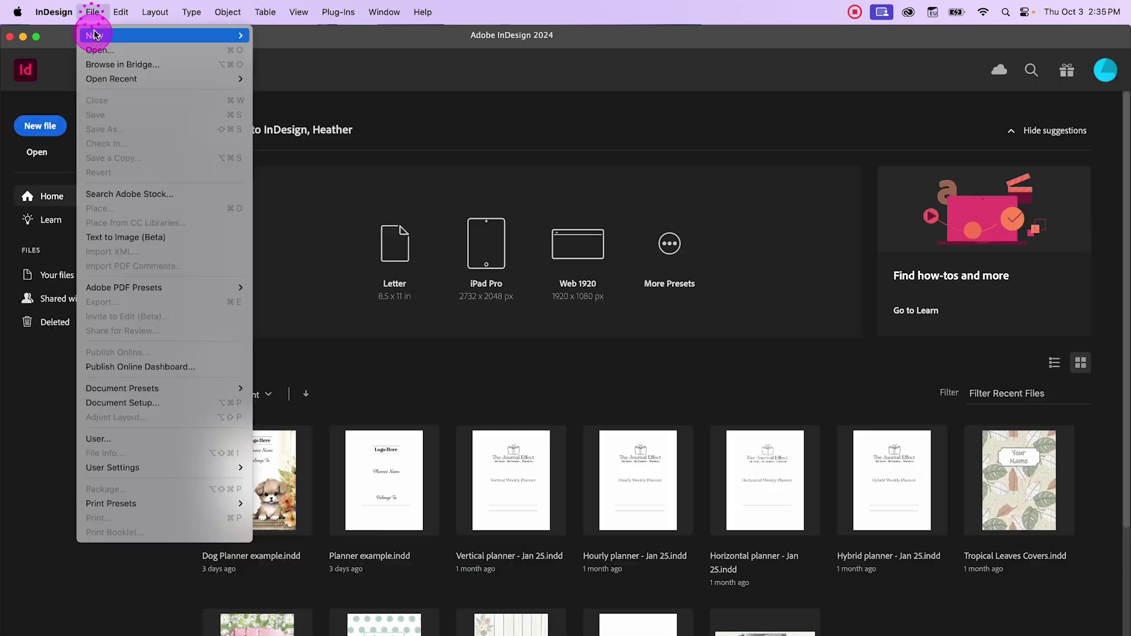
Start a new document from the print presets, with inches as units and a page width of 7 in.
{"action": "mouse_move", "coordinate": [95, 35]}
{"action": "left_click", "coordinate": [282, 36]}
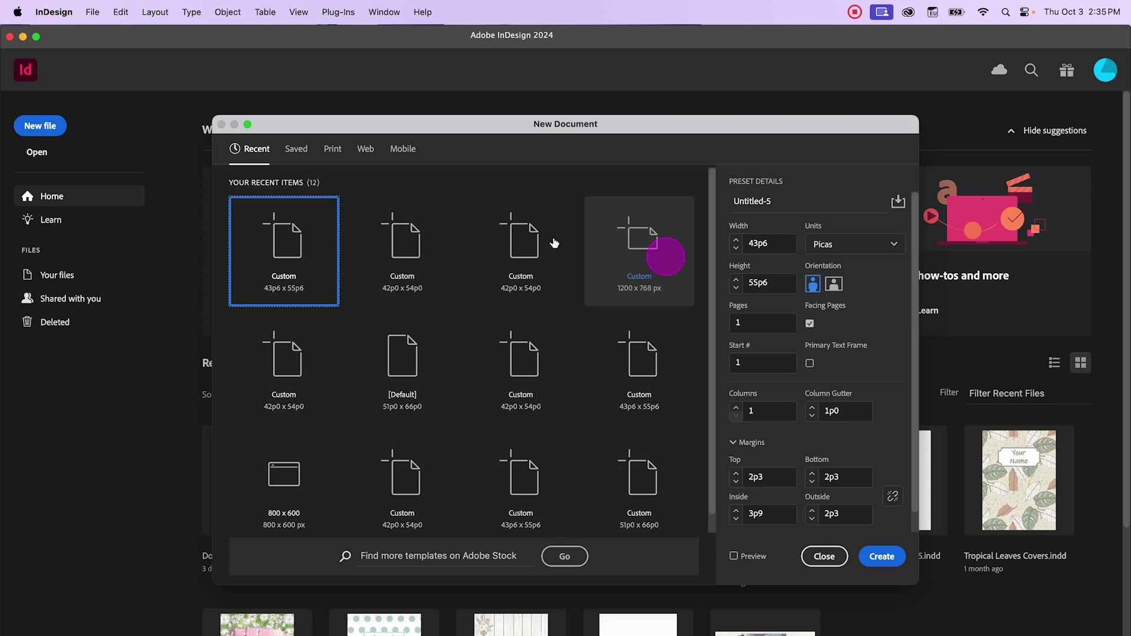
{"action": "left_click", "coordinate": [365, 148]}
{"action": "left_click", "coordinate": [332, 148]}
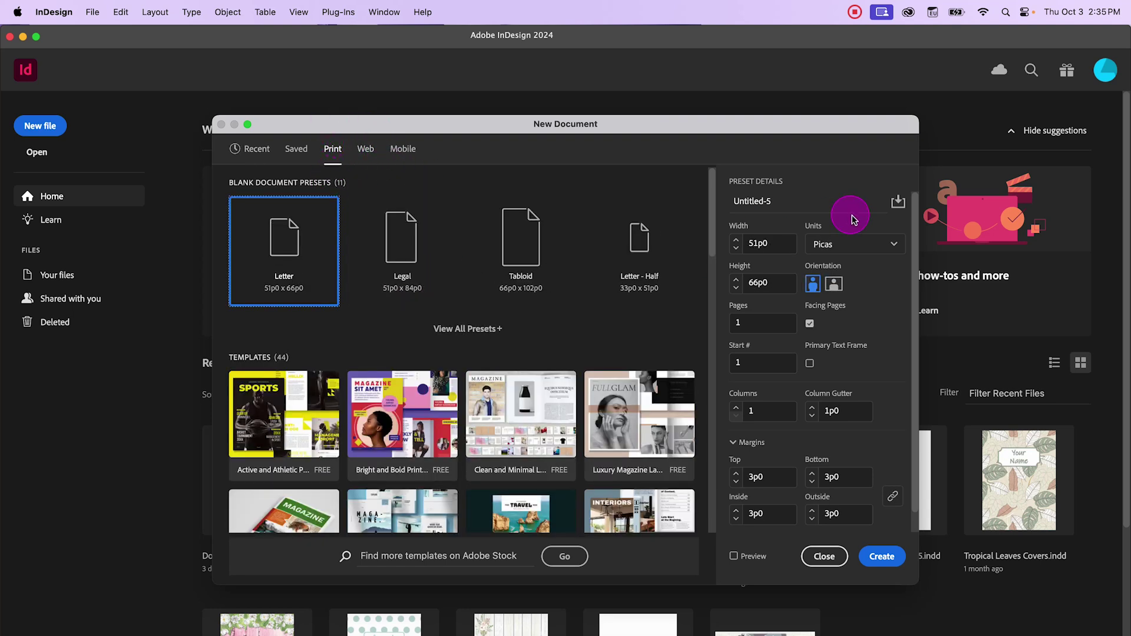
{"action": "left_click", "coordinate": [865, 243]}
{"action": "left_click", "coordinate": [885, 312]}
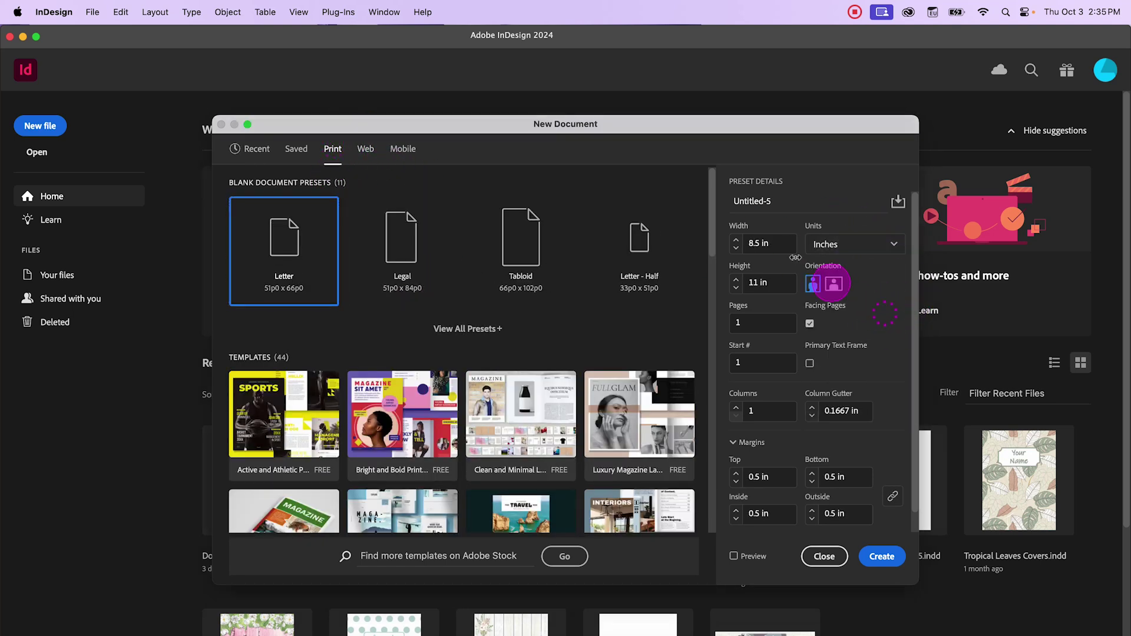
{"action": "left_click", "coordinate": [777, 243]}
{"action": "left_click_drag", "start_coordinate": [777, 244], "coordinate": [716, 231]}
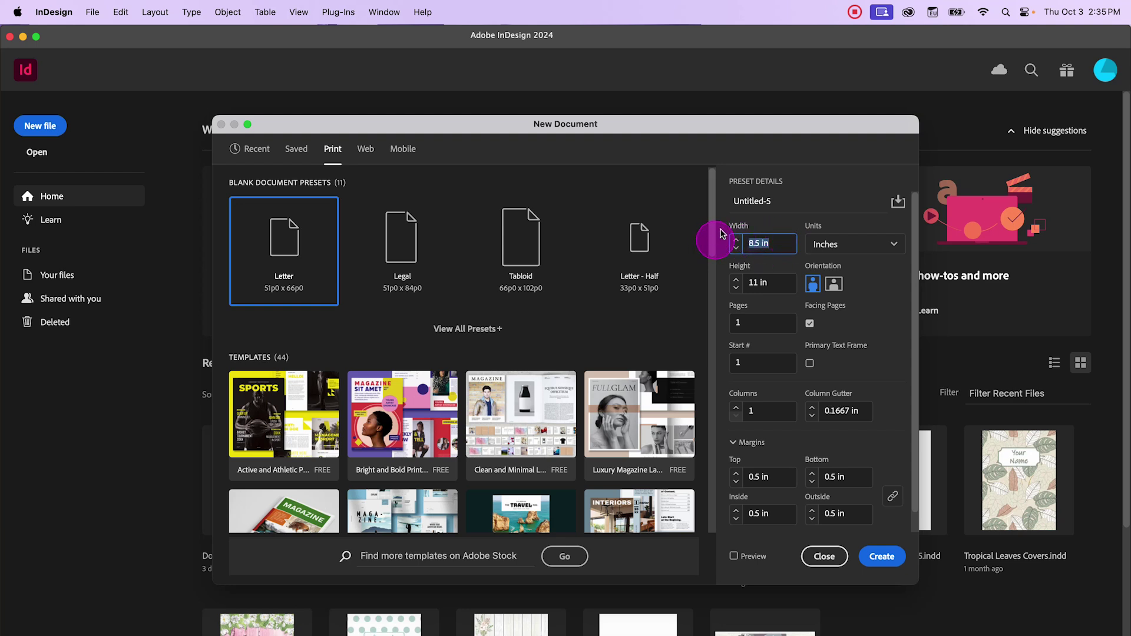
{"action": "type", "text": "7"}
{"action": "key", "text": "Tab"}
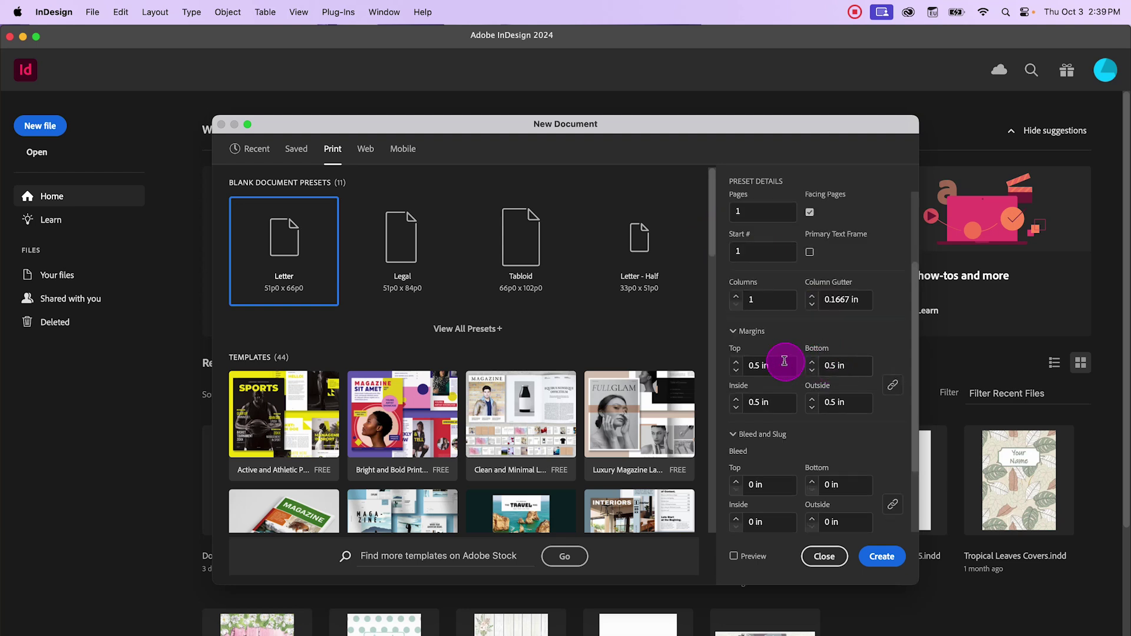
Set the top, bottom and outside margins to 0.1969 in and, unlinked, the inside margin to 0.55 in.
{"action": "left_click_drag", "start_coordinate": [779, 361], "coordinate": [745, 364]}
{"action": "key", "text": "BackSpace"}
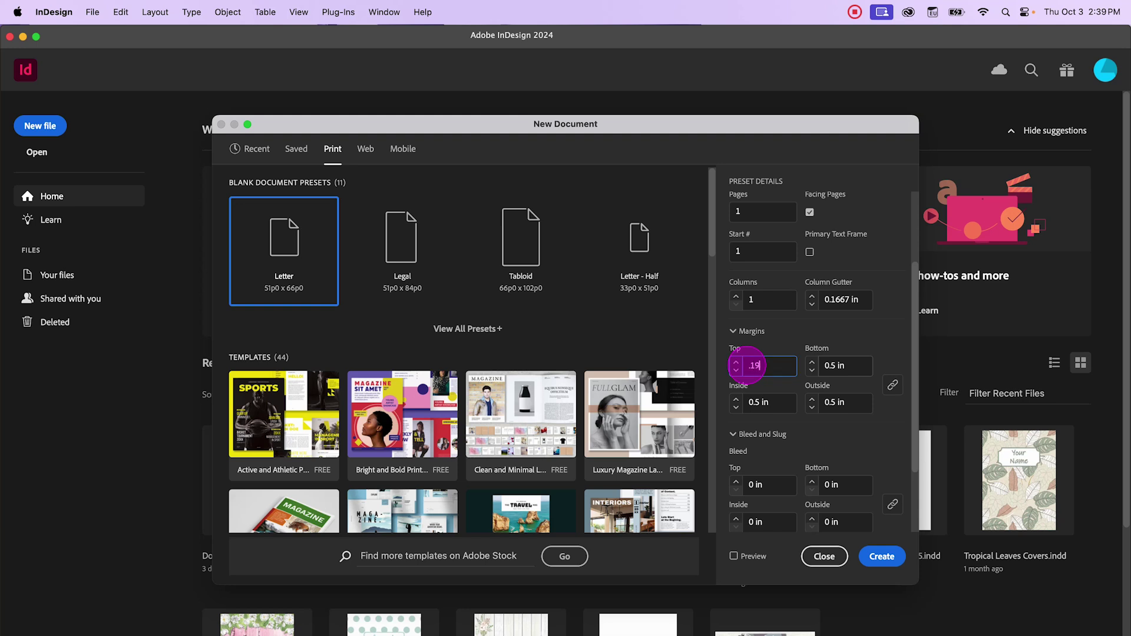
{"action": "type", "text": ".1969"}
{"action": "key", "text": "Tab"}
{"action": "left_click", "coordinate": [892, 384]}
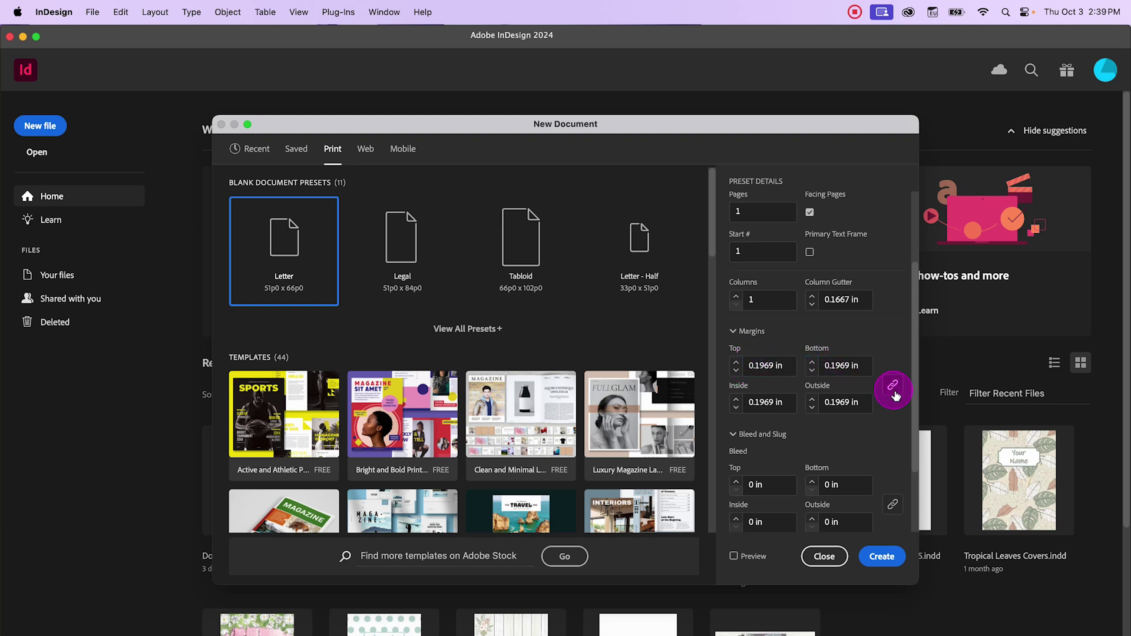
{"action": "left_click_drag", "start_coordinate": [787, 403], "coordinate": [733, 403]}
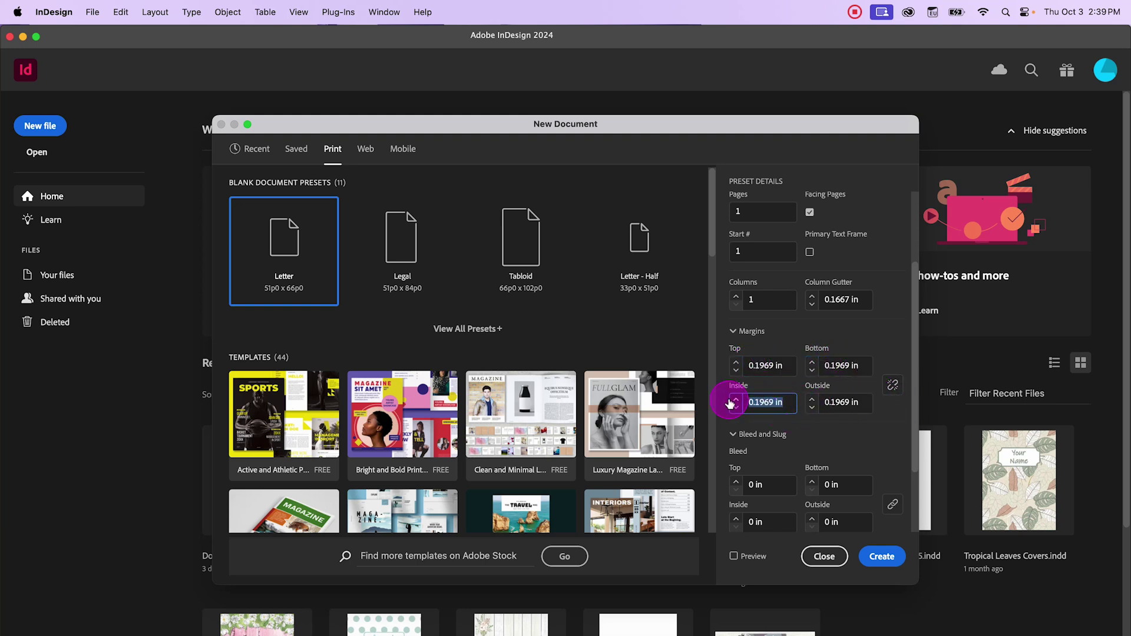
{"action": "key", "text": "BackSpace"}
{"action": "type", "text": ".55"}
{"action": "key", "text": "Tab"}
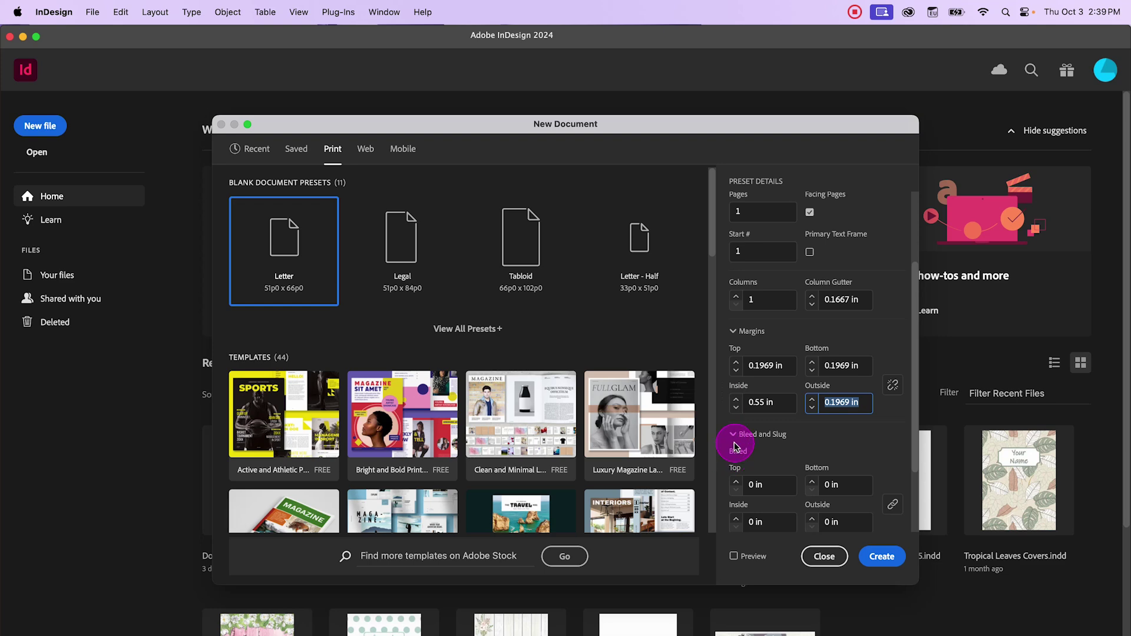
Set the bleed to 0.125 in on all sides and create the document.
{"action": "left_click_drag", "start_coordinate": [768, 488], "coordinate": [748, 484]}
{"action": "key", "text": "BackSpace"}
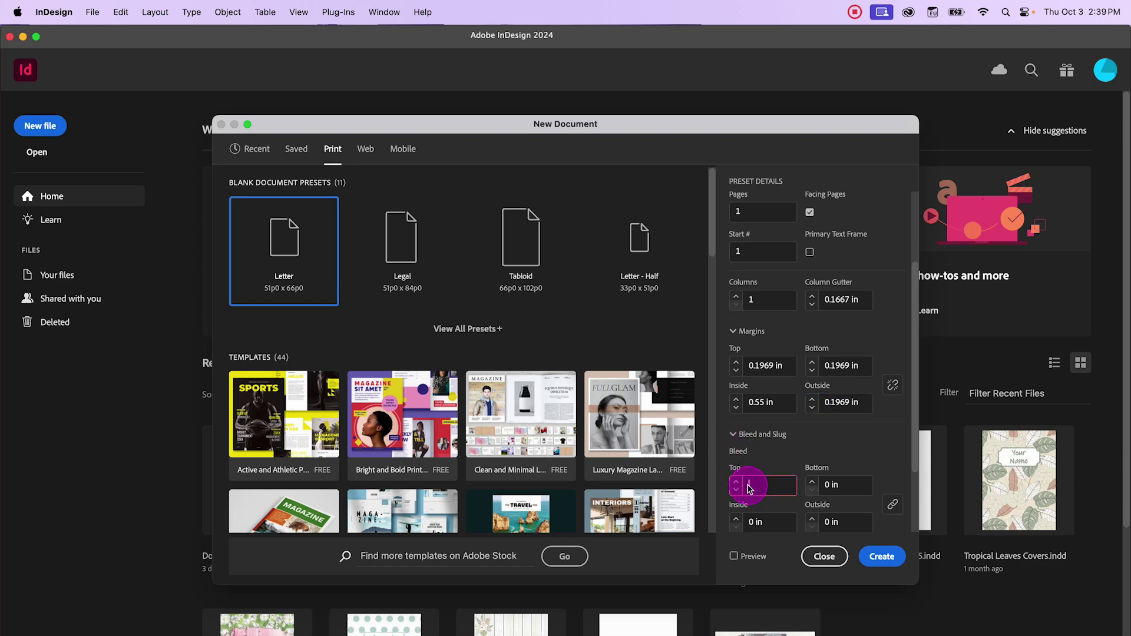
{"action": "type", "text": ".125"}
{"action": "key", "text": "Tab"}
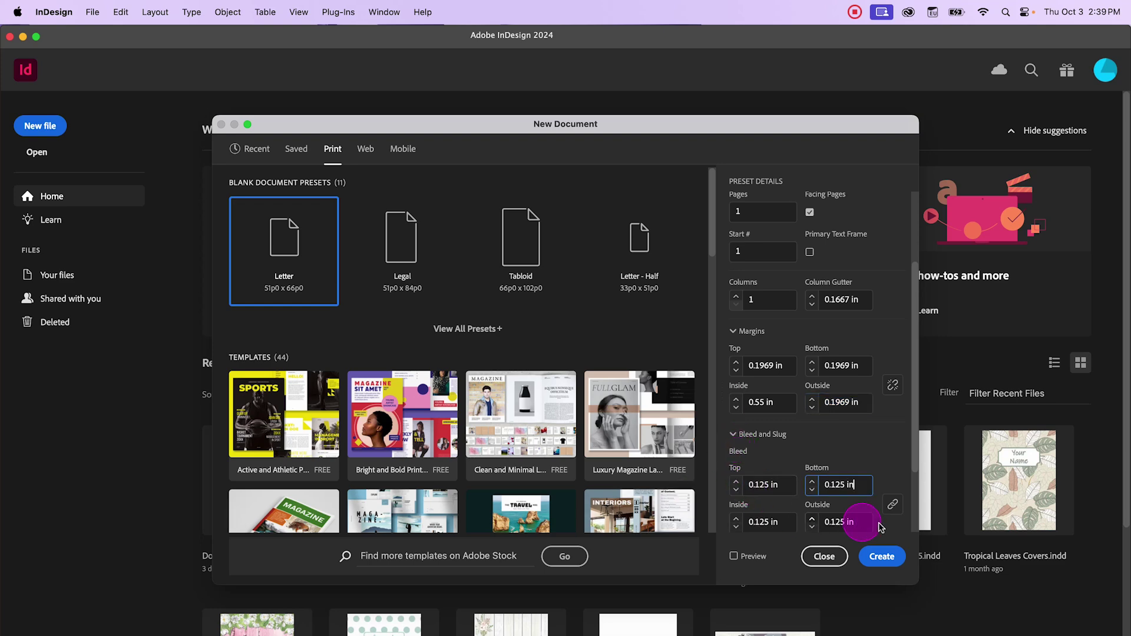
{"action": "left_click", "coordinate": [881, 556]}
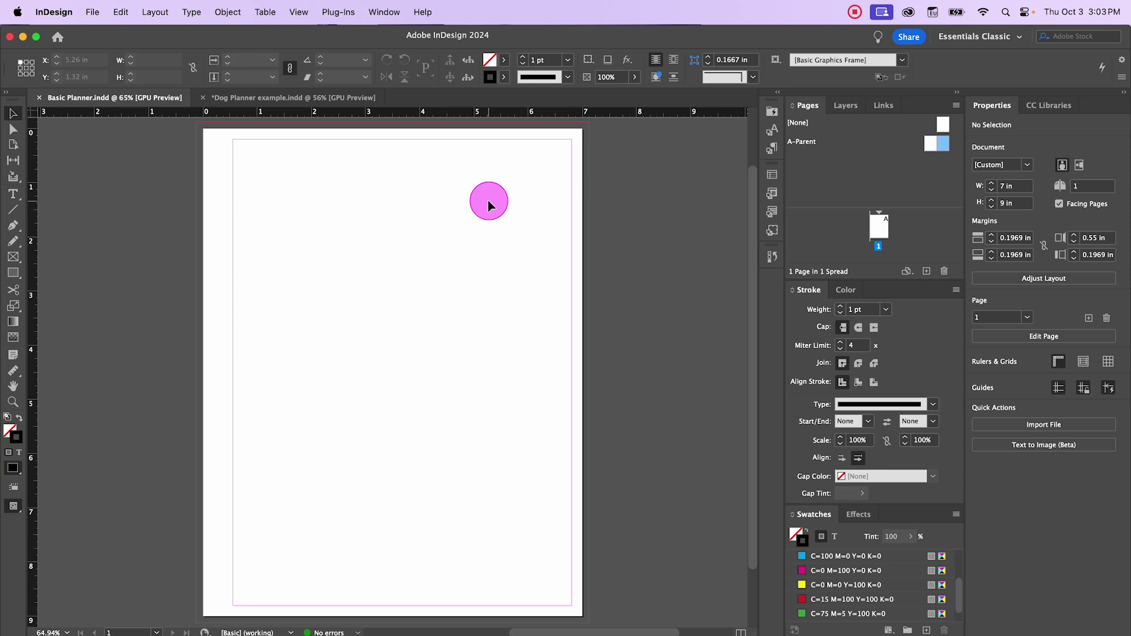
View page 1 of Basic Planner.indd and both pages of its A-Parent spread.
{"action": "double_click", "coordinate": [878, 229]}
{"action": "scroll", "coordinate": [397, 257], "scroll_direction": "up", "scroll_amount": 1}
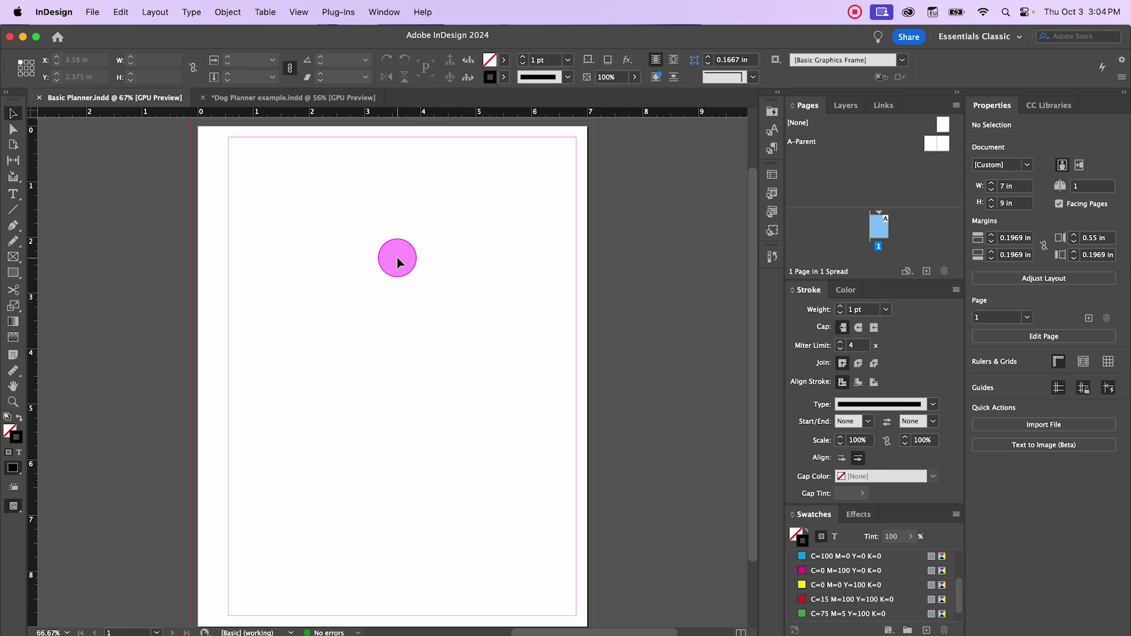
{"action": "double_click", "coordinate": [881, 165]}
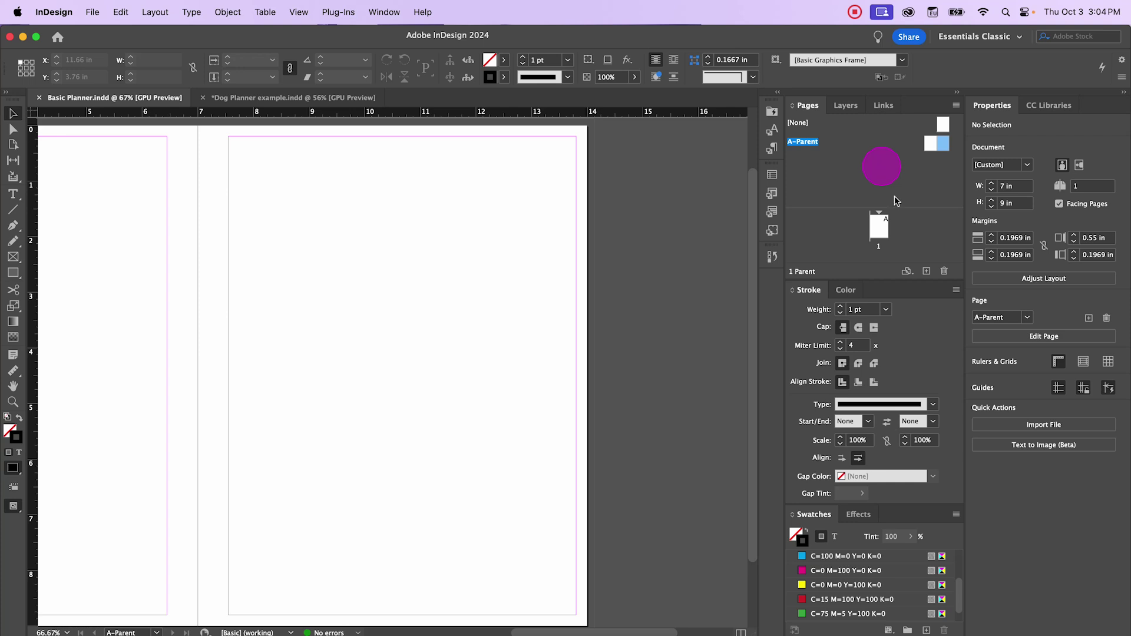
{"action": "double_click", "coordinate": [929, 145]}
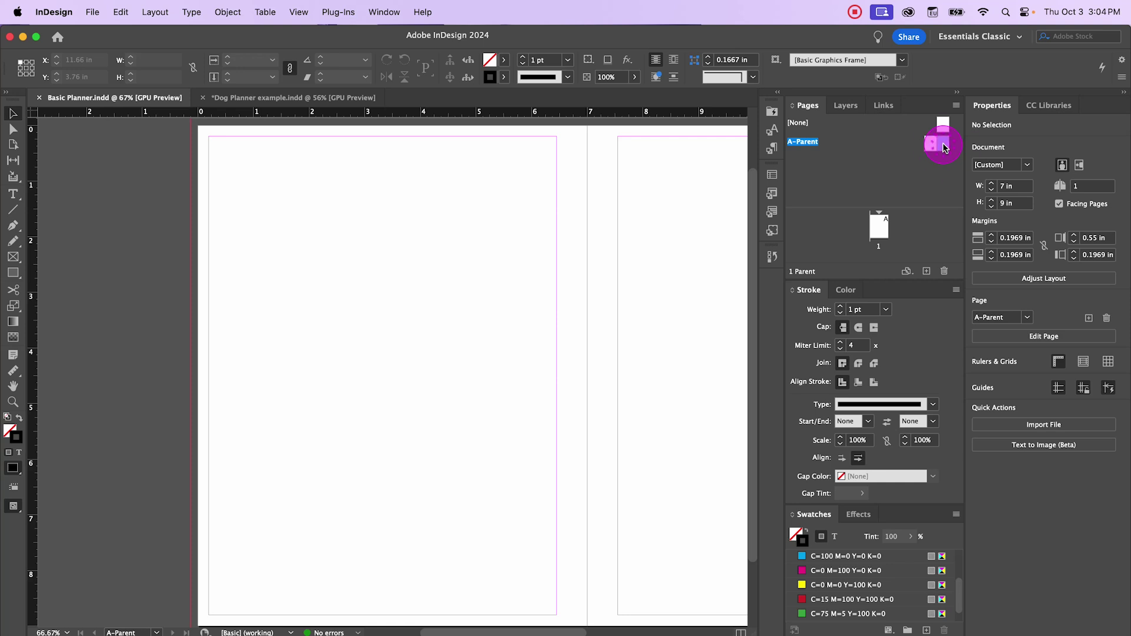
Delete the left page of the A-Parent spread and open the remaining parent page.
{"action": "left_click", "coordinate": [928, 146]}
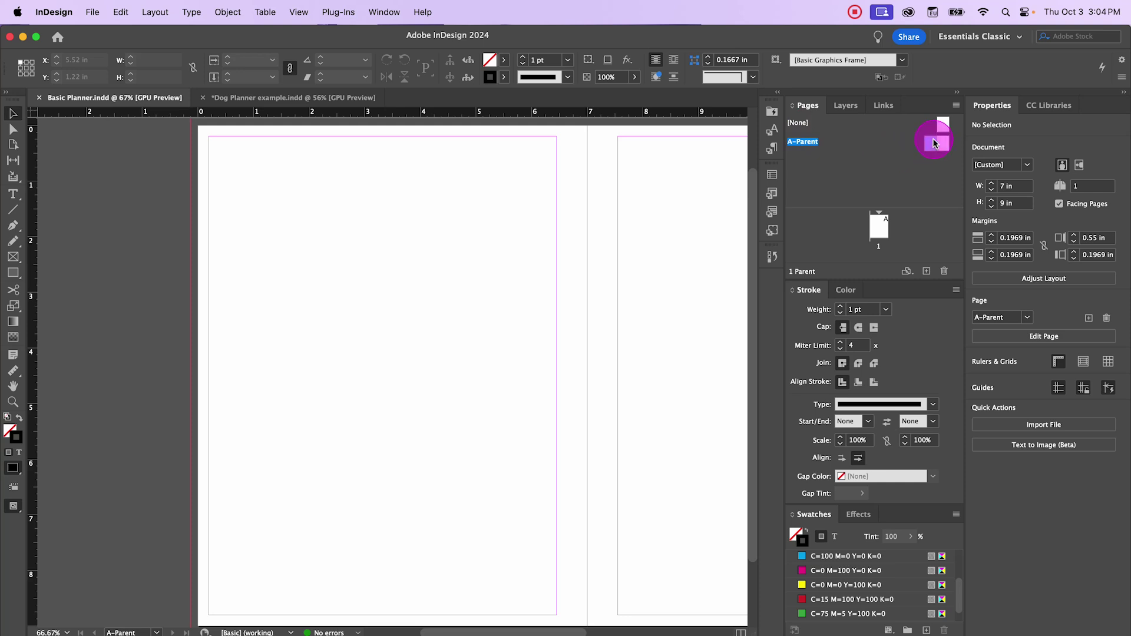
{"action": "left_click", "coordinate": [943, 272]}
{"action": "left_click", "coordinate": [678, 356]}
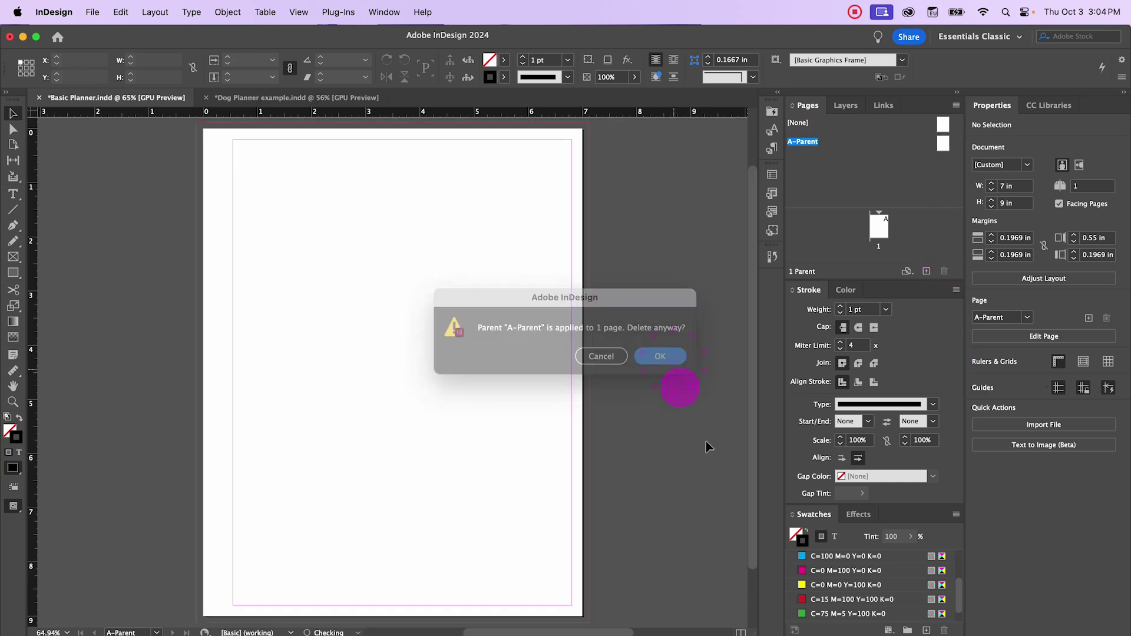
{"action": "double_click", "coordinate": [943, 152]}
{"action": "left_click", "coordinate": [247, 149]}
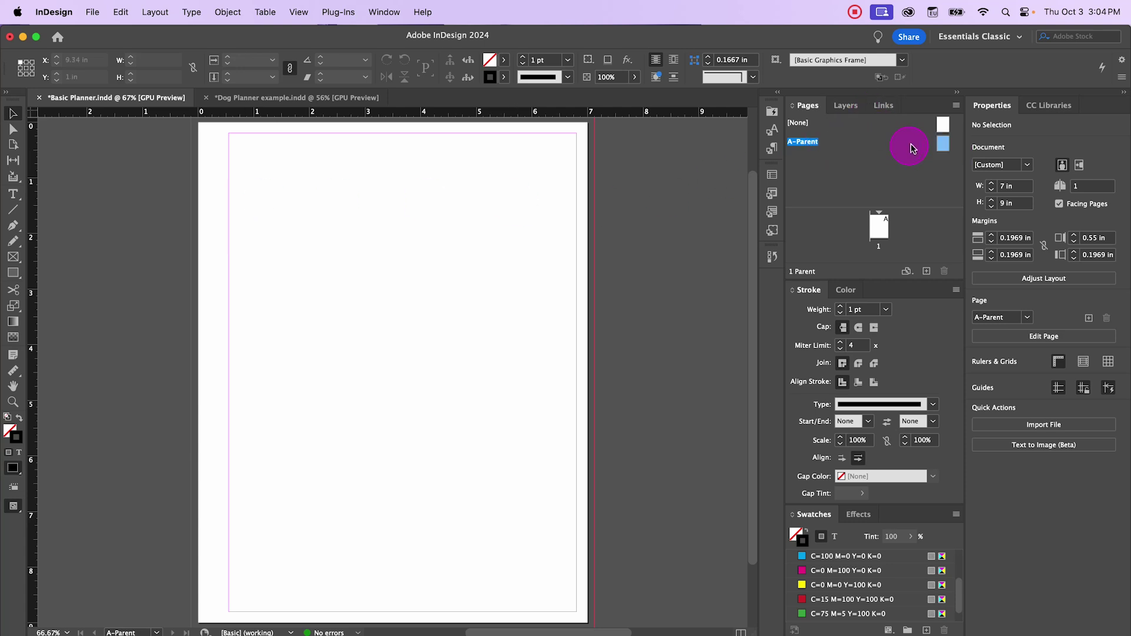
Rename the A-Parent parent page as Cover Page, keeping the prefix A.
{"action": "right_click", "coordinate": [808, 147]}
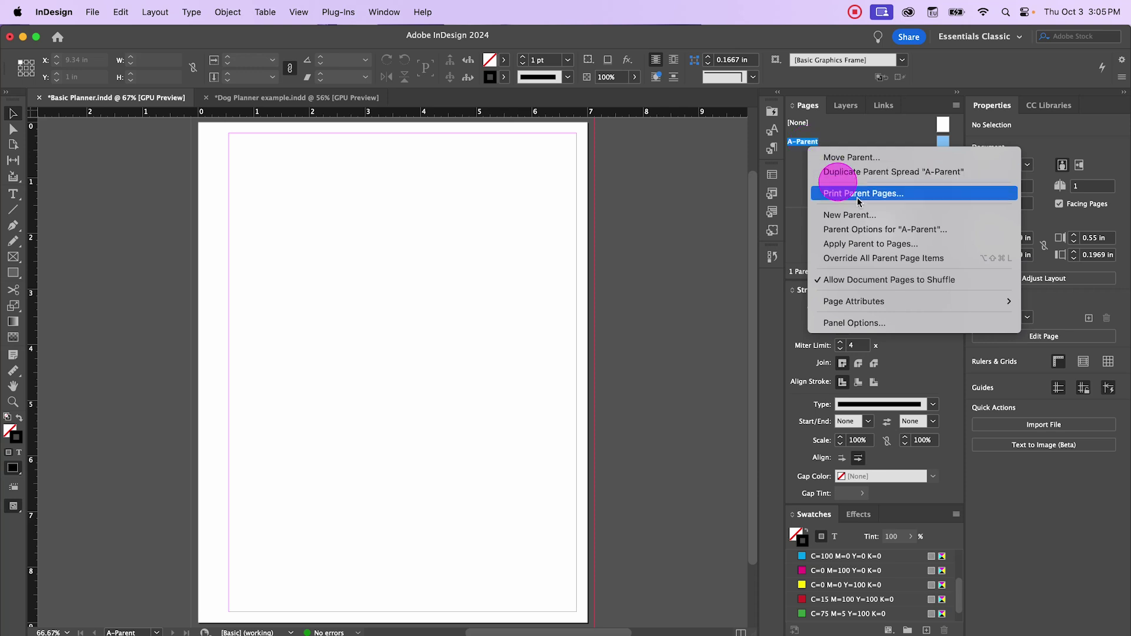
{"action": "left_click", "coordinate": [883, 231]}
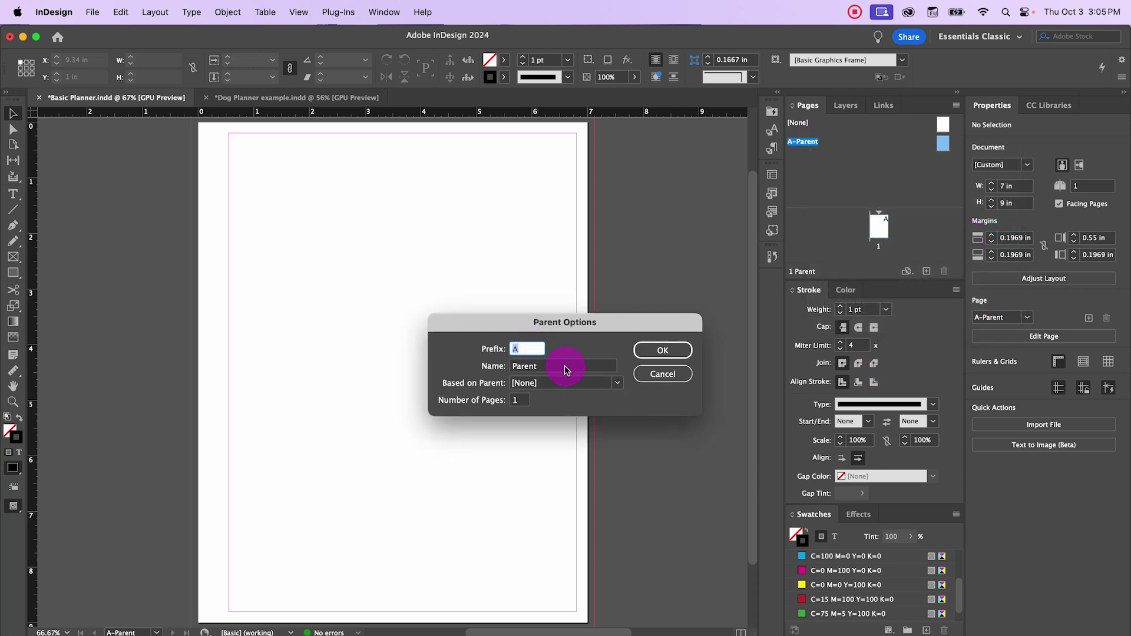
{"action": "double_click", "coordinate": [539, 366]}
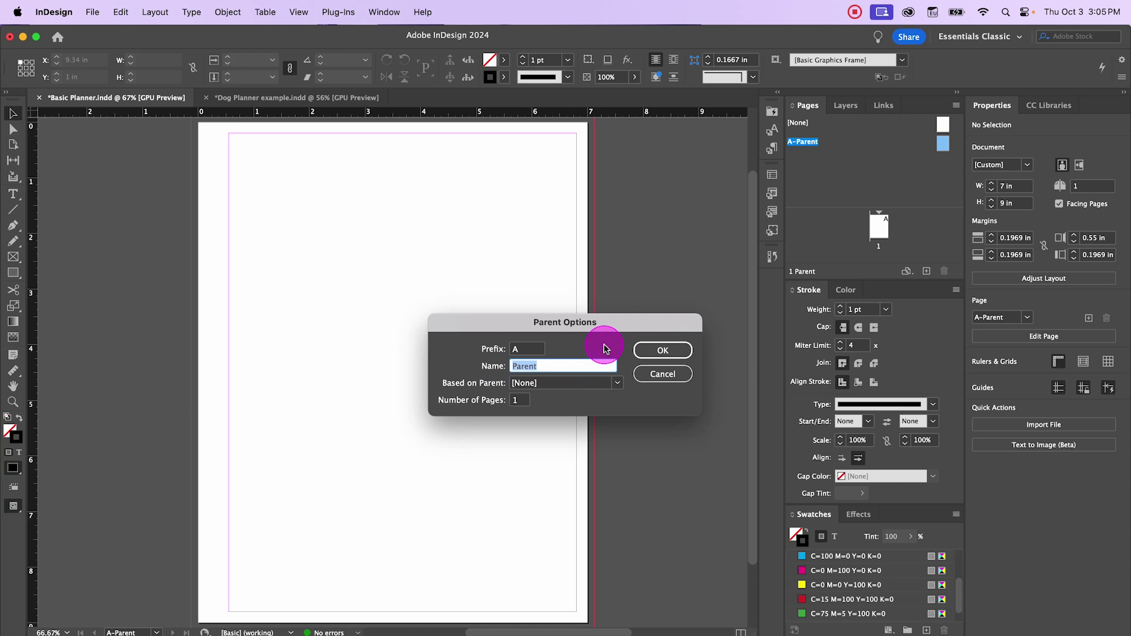
{"action": "type", "text": "Cover"}
{"action": "key", "text": "BackSpace"}
{"action": "key", "text": "BackSpace"}
{"action": "key", "text": "BackSpace"}
{"action": "type", "text": "age"}
{"action": "left_click", "coordinate": [682, 352]}
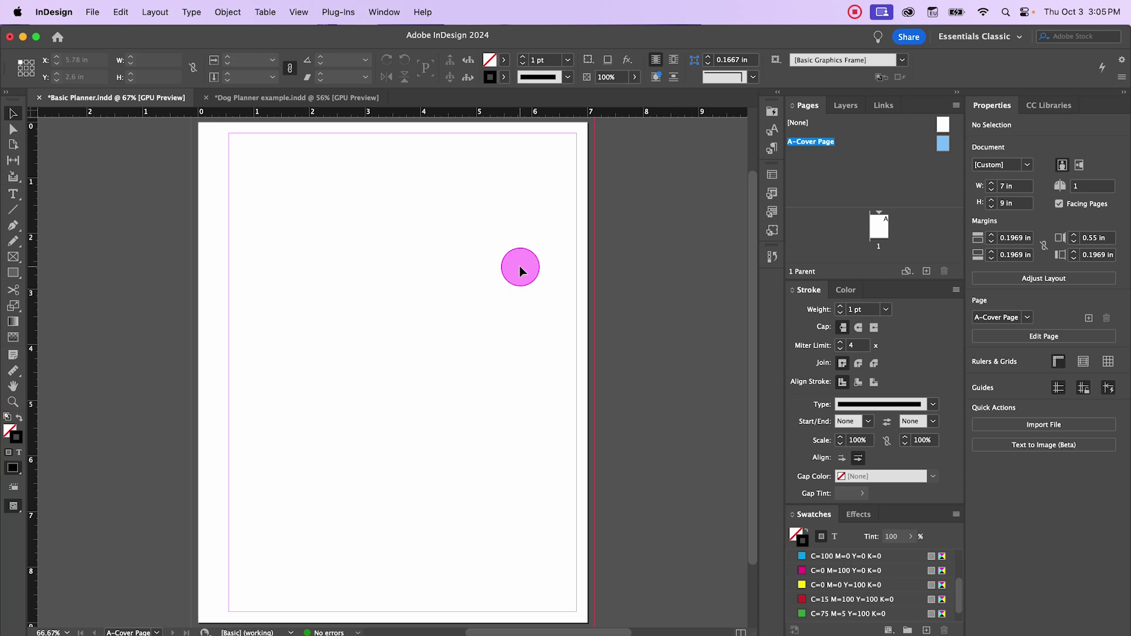
Add a text frame about 2.62 by 1.375 in near the top of the cover page, containing "Logo Here".
{"action": "left_click", "coordinate": [13, 194]}
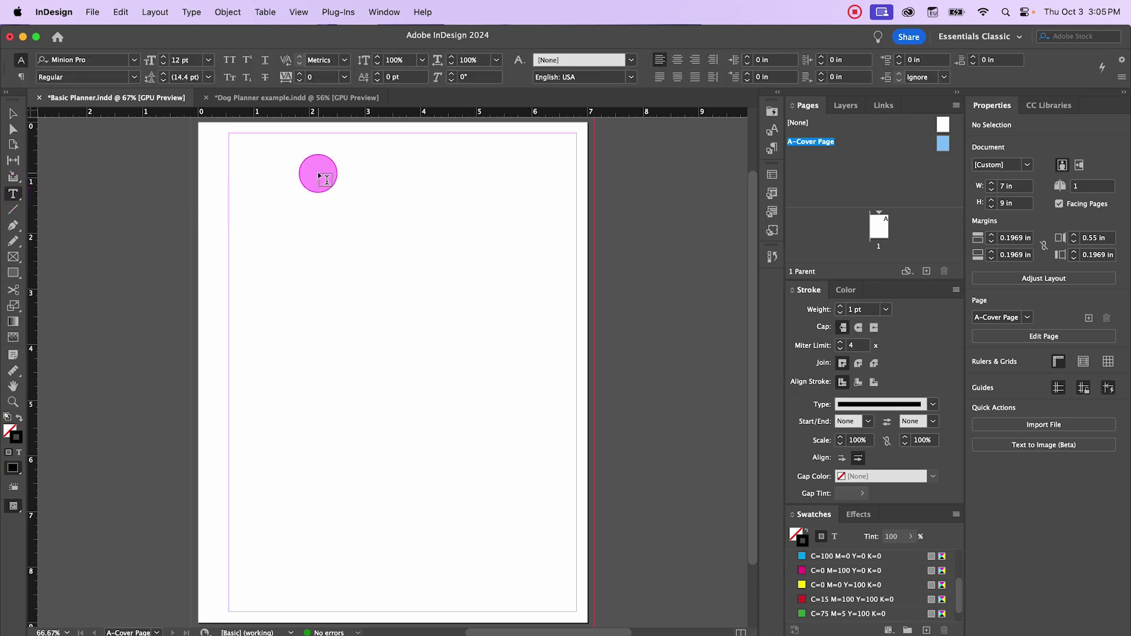
{"action": "left_click_drag", "start_coordinate": [318, 184], "coordinate": [473, 263]}
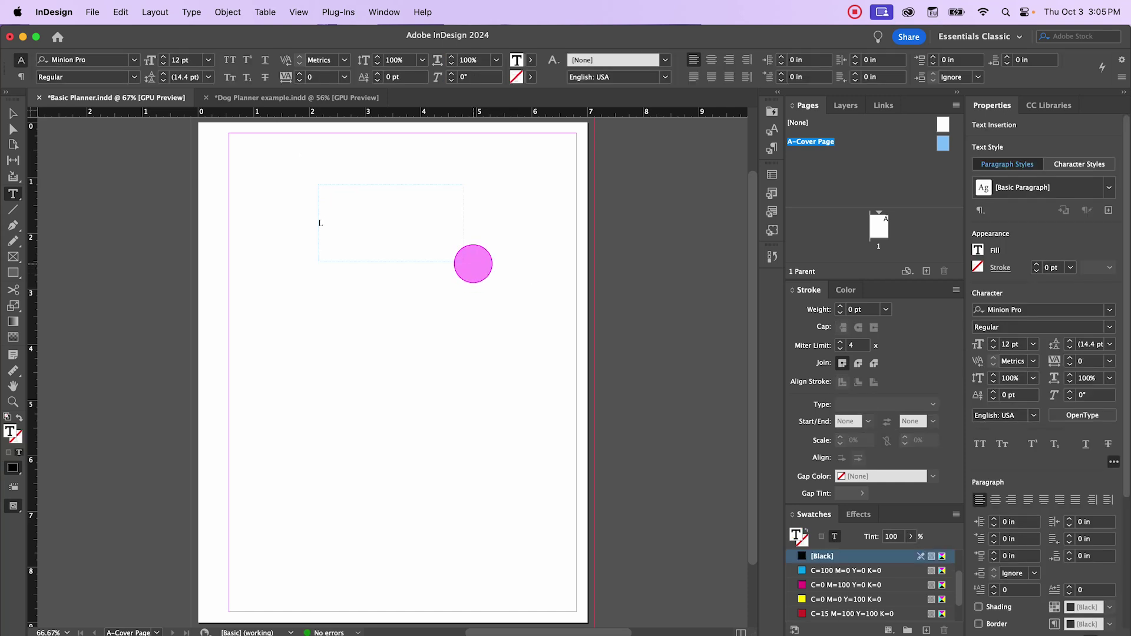
{"action": "type", "text": "Logo Here"}
{"action": "left_click", "coordinate": [13, 114]}
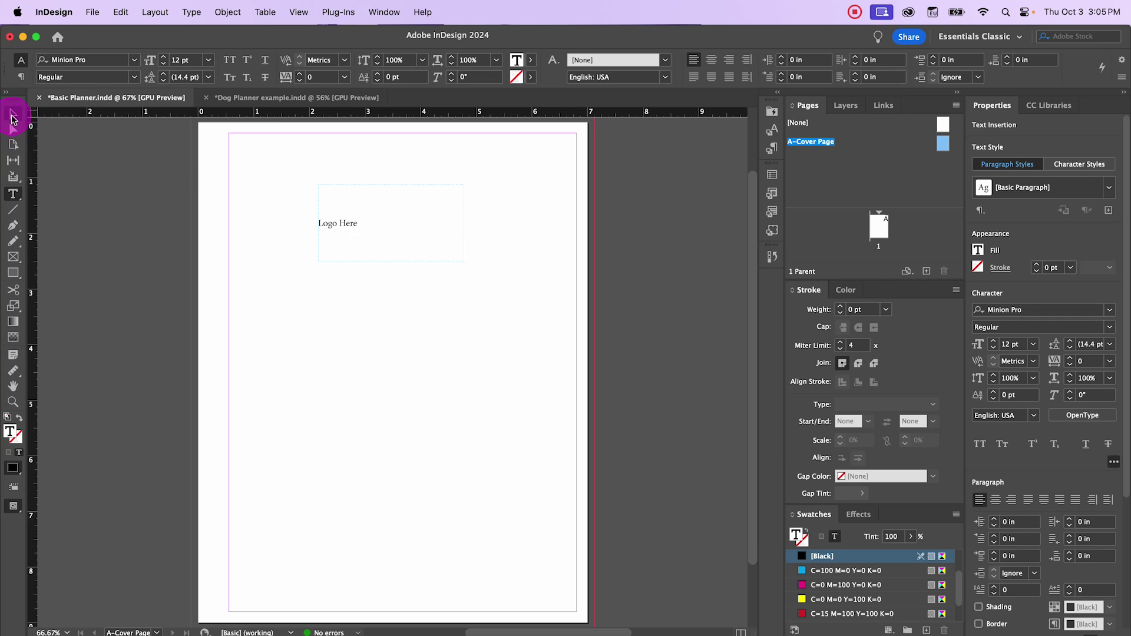
Format the "Logo Here" text as centred Abril Fatface at 32 pt.
{"action": "double_click", "coordinate": [358, 223]}
{"action": "left_click_drag", "start_coordinate": [358, 222], "coordinate": [308, 227]}
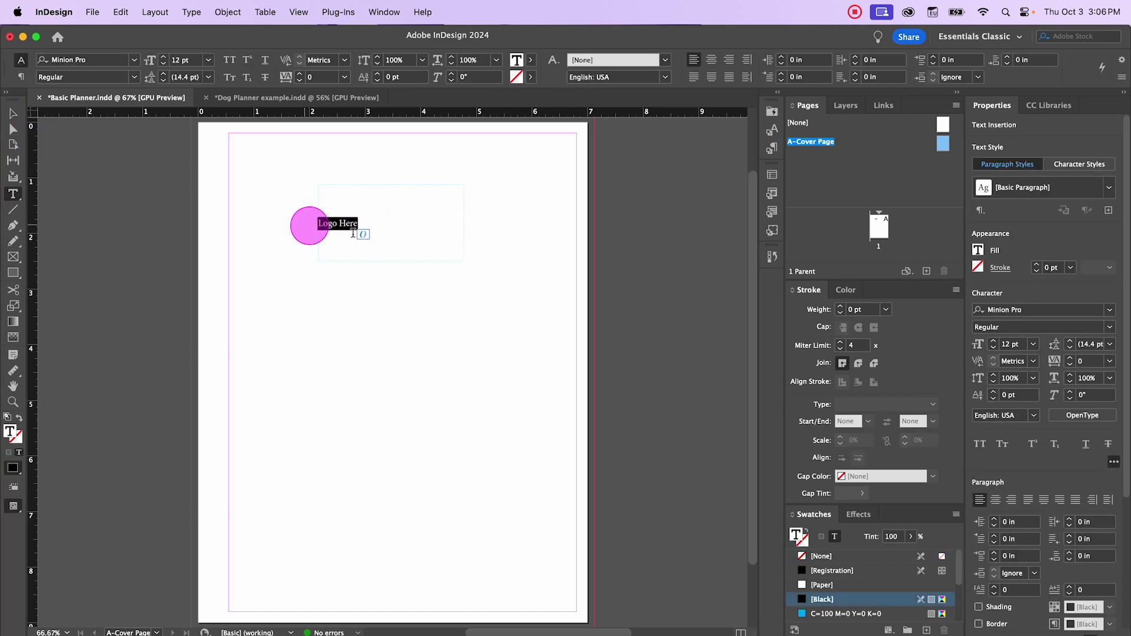
{"action": "left_click", "coordinate": [997, 501]}
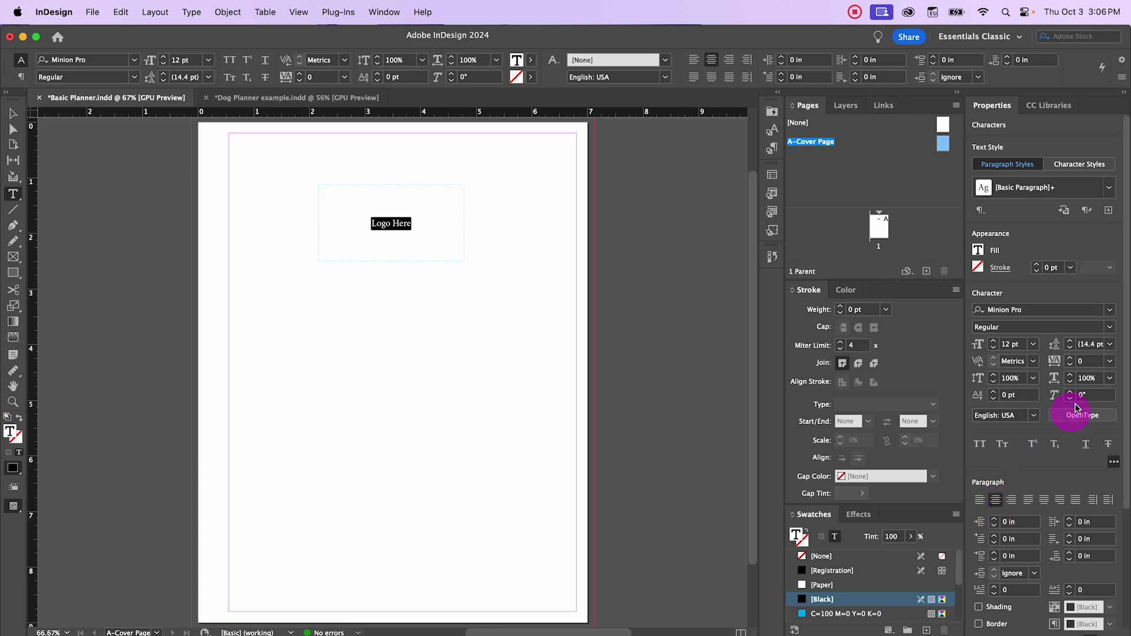
{"action": "left_click", "coordinate": [1108, 310]}
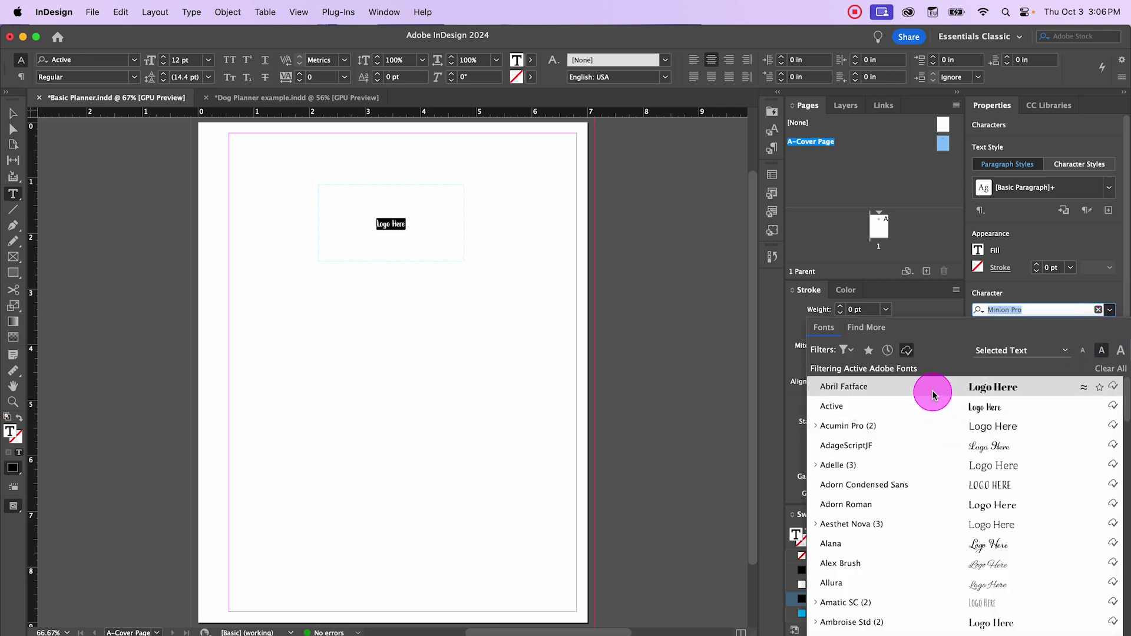
{"action": "left_click", "coordinate": [1008, 390]}
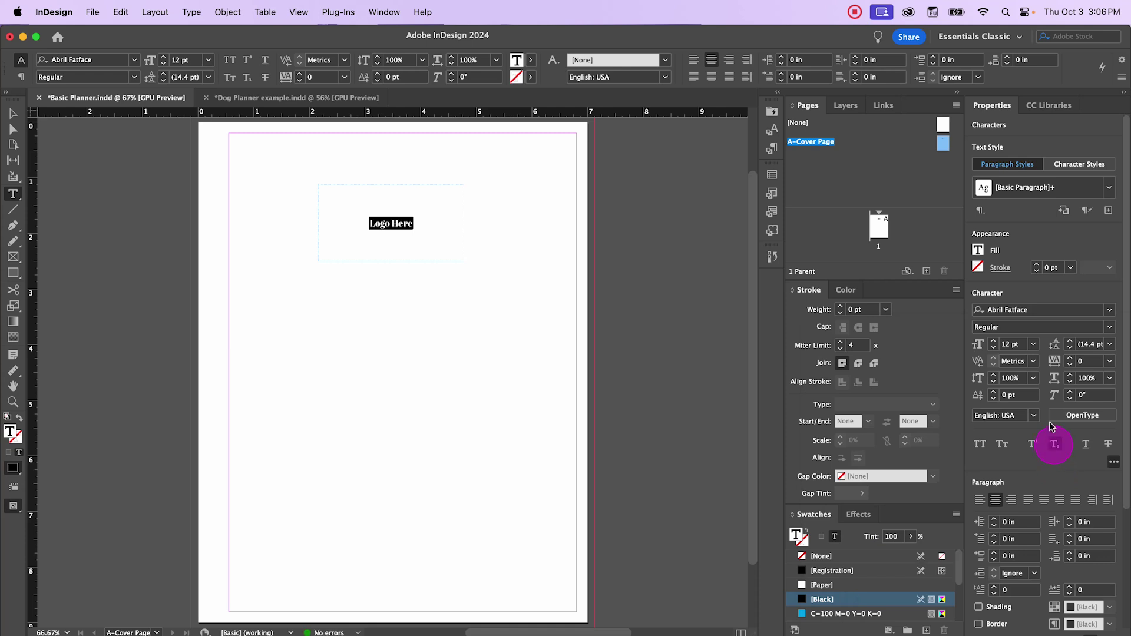
{"action": "left_click", "coordinate": [1010, 345]}
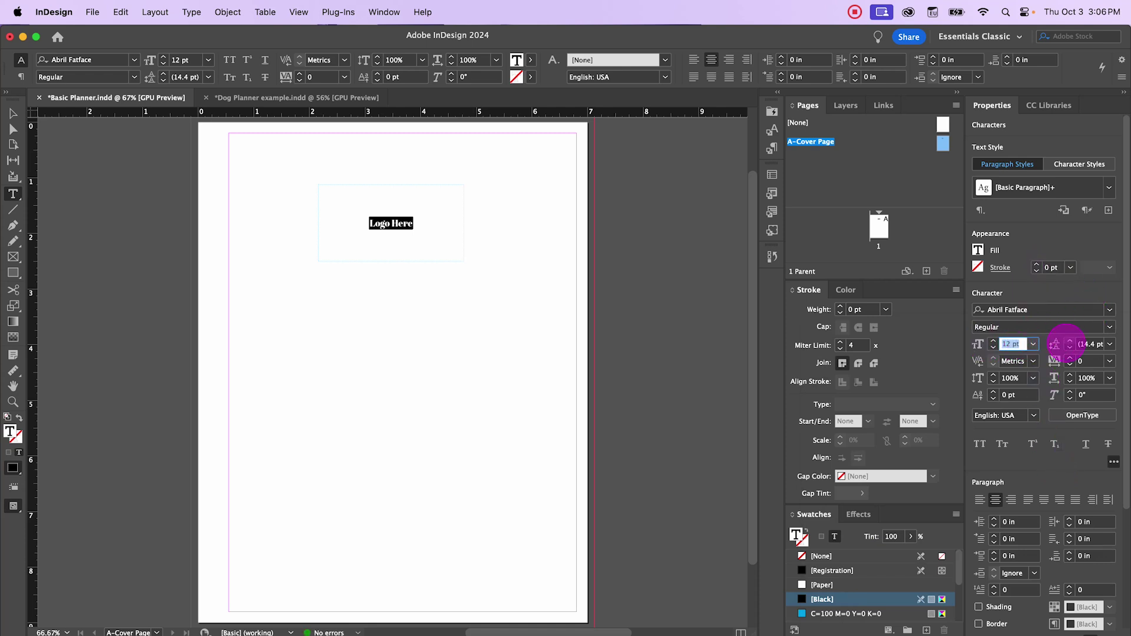
{"action": "type", "text": "32"}
{"action": "key", "text": "Tab"}
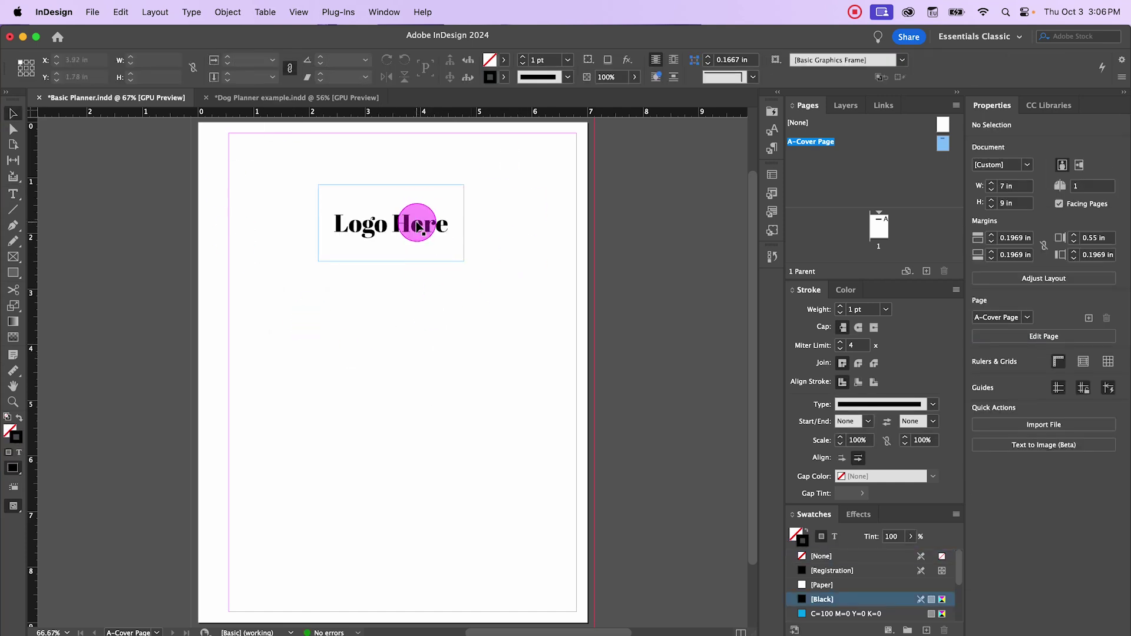
Set the "Logo Here" text frame to align relative to the page margins.
{"action": "left_click", "coordinate": [417, 223]}
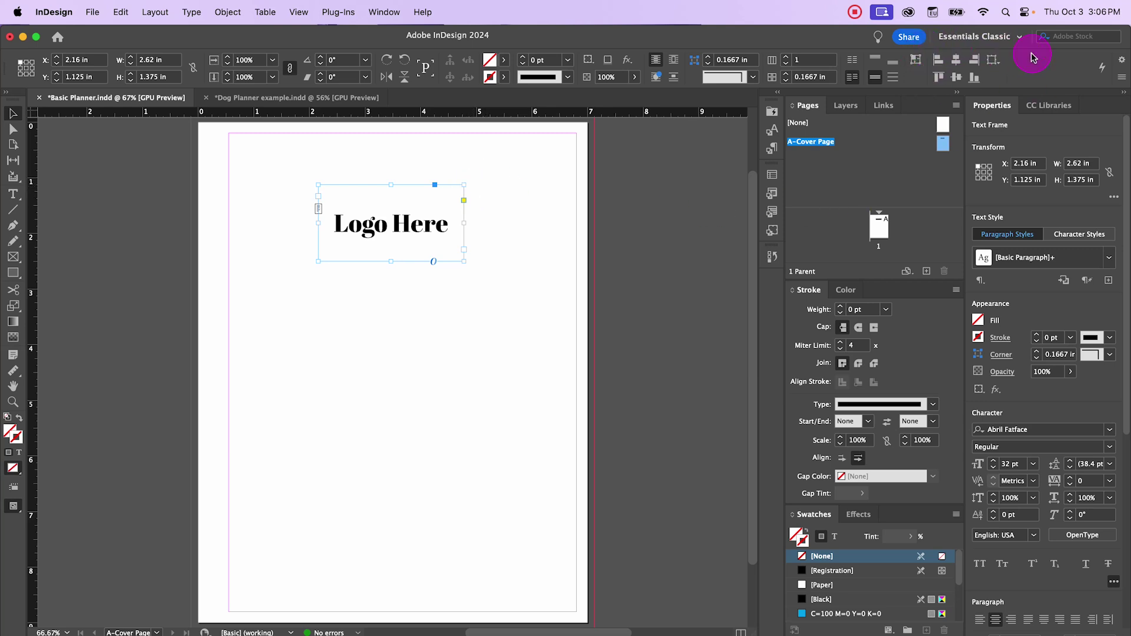
{"action": "scroll", "coordinate": [1072, 396], "scroll_direction": "down", "scroll_amount": 10}
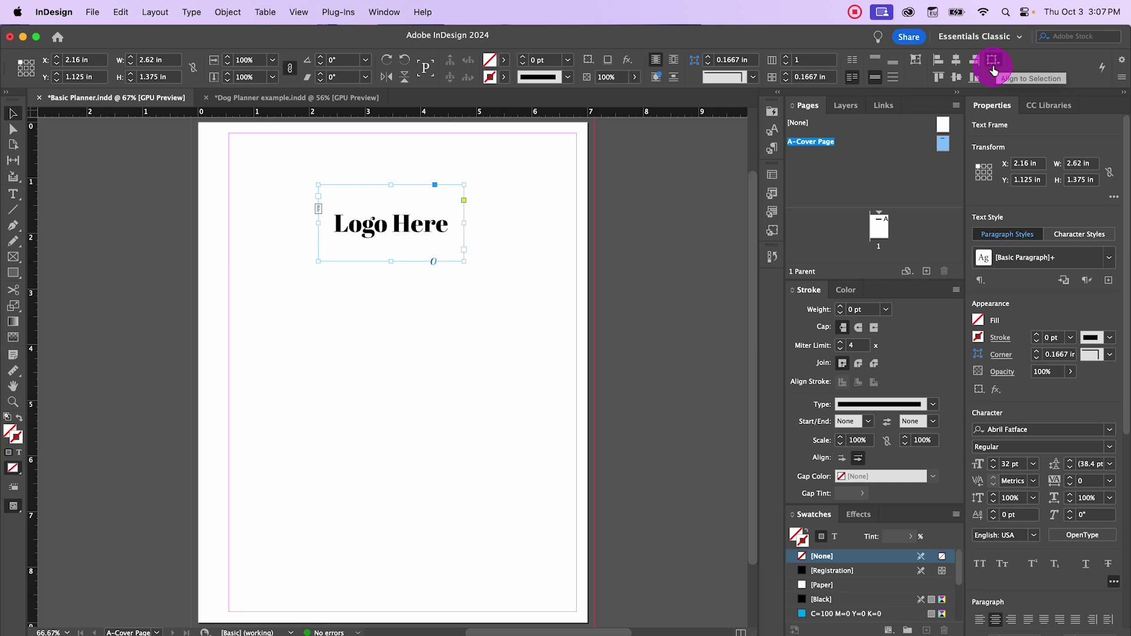
{"action": "left_click", "coordinate": [1000, 66]}
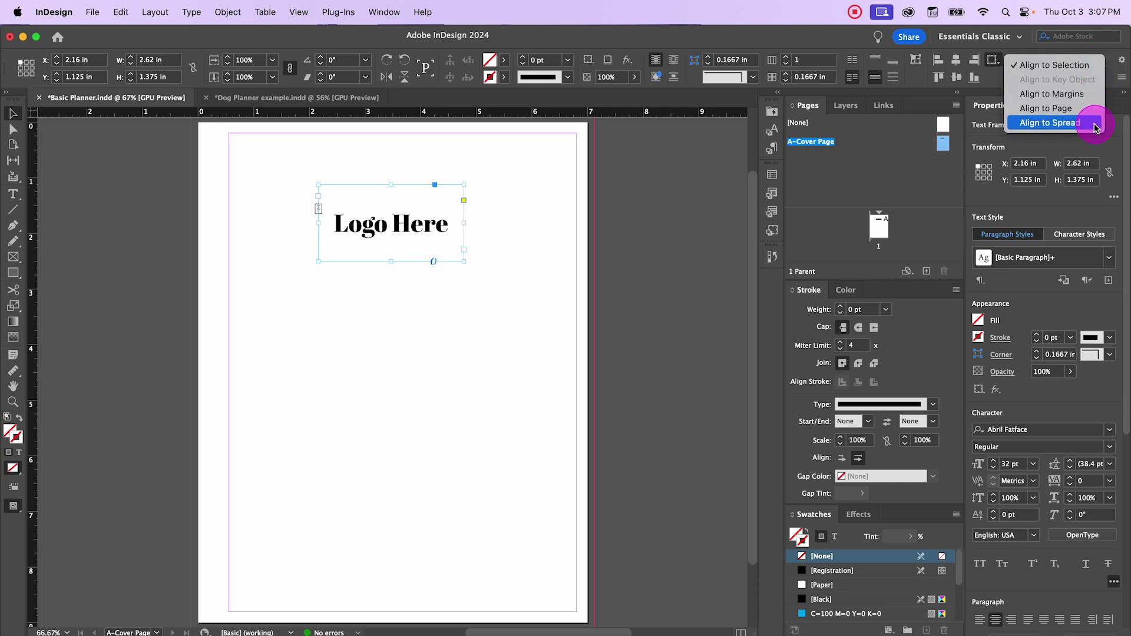
{"action": "left_click", "coordinate": [1076, 97]}
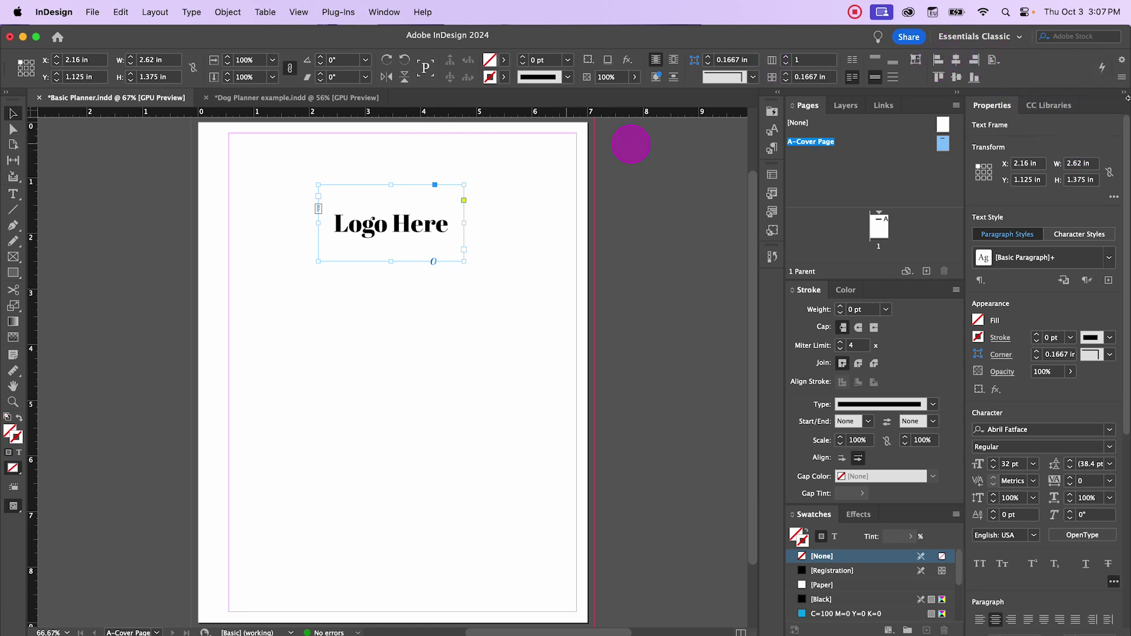
Try aligning the "Logo Here" frame to the left margin, the right margin and the vertical centre.
{"action": "left_click", "coordinate": [941, 66]}
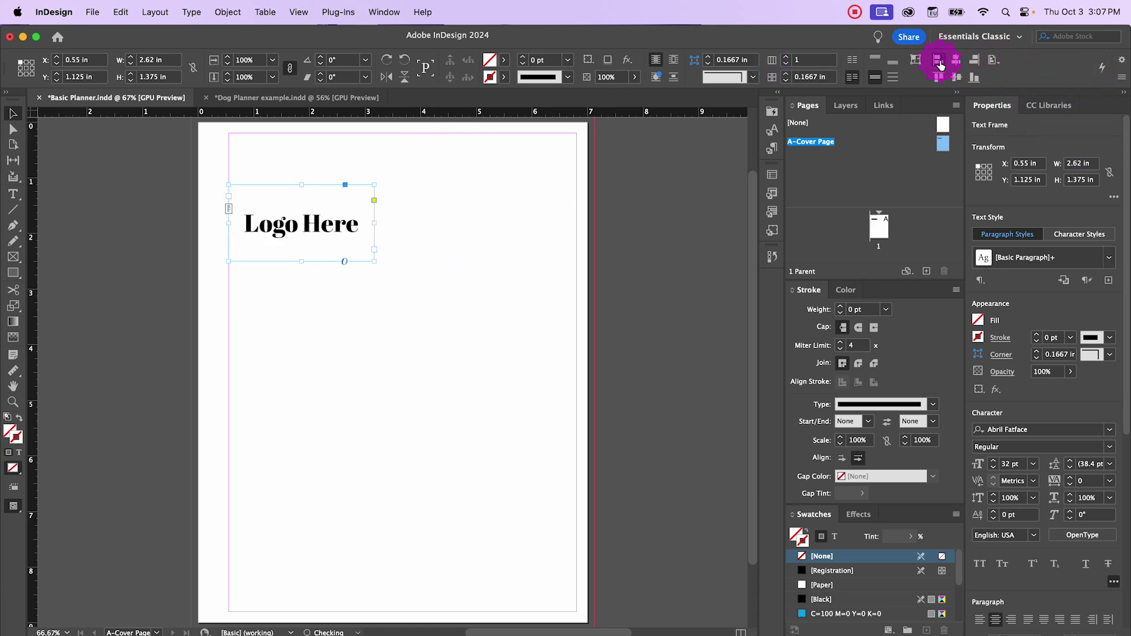
{"action": "left_click", "coordinate": [975, 64]}
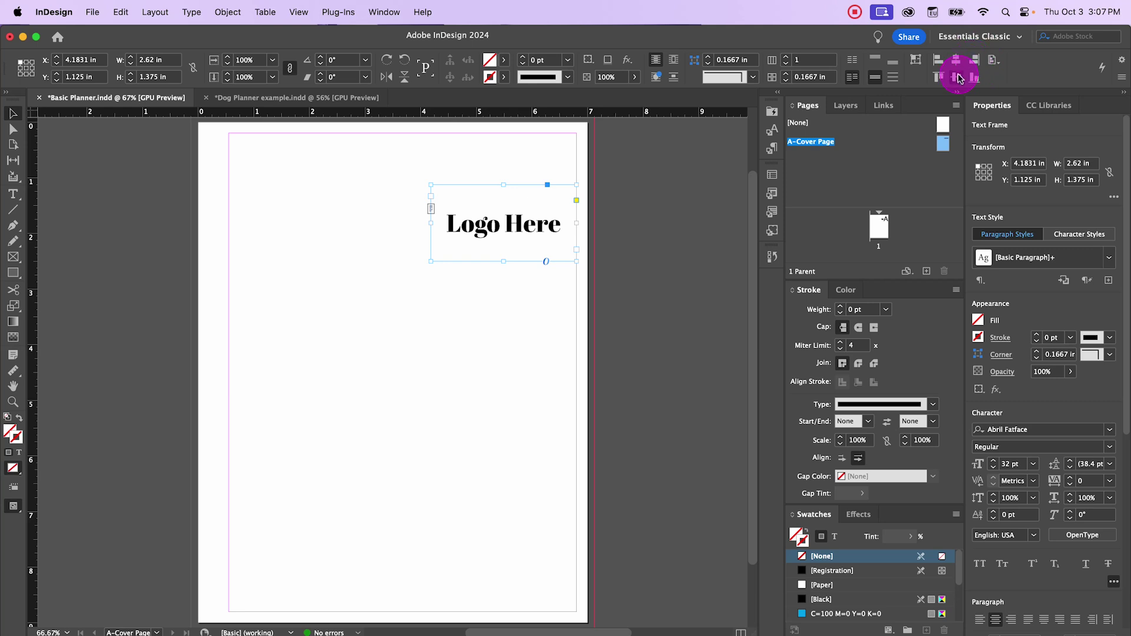
{"action": "left_click", "coordinate": [957, 77]}
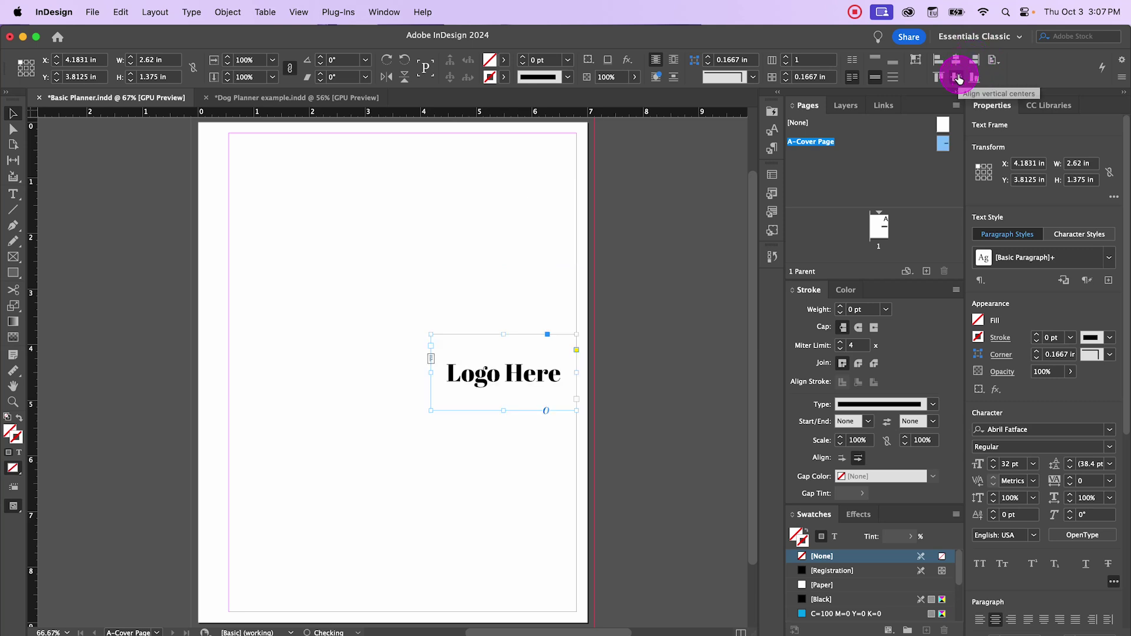
{"action": "left_click", "coordinate": [959, 78]}
Centre the "Logo Here" frame horizontally between the margins and deselect it.
{"action": "left_click", "coordinate": [956, 59]}
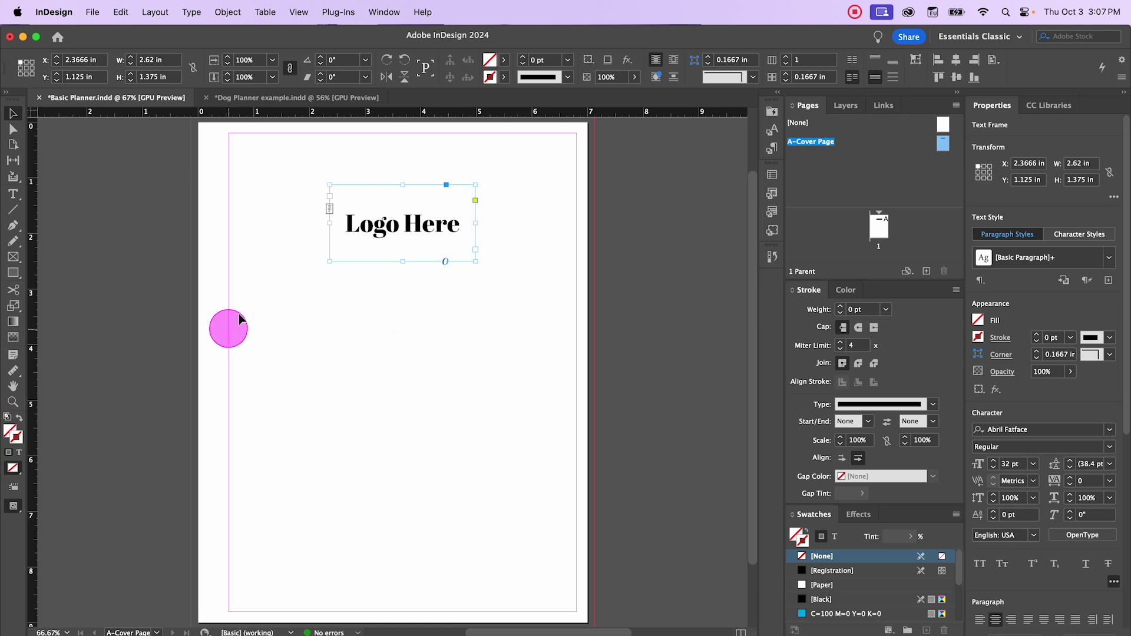
{"action": "left_click", "coordinate": [230, 222]}
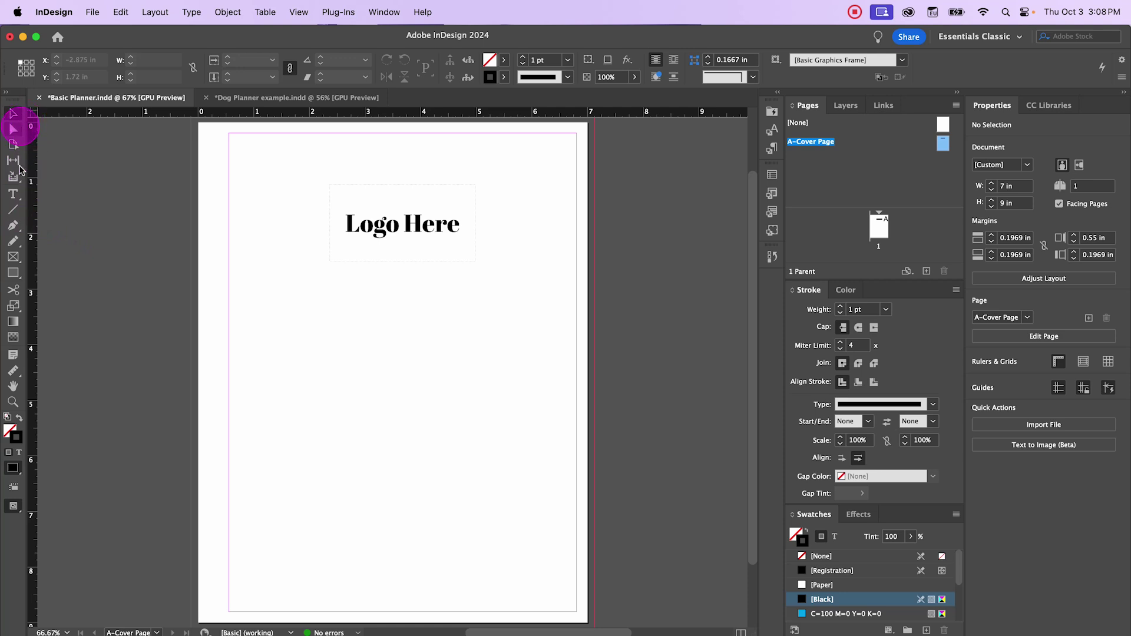
Draw a horizontal line about 2.36 in long above the "Logo Here" text and place a duplicate of it below the text.
{"action": "left_click", "coordinate": [14, 211]}
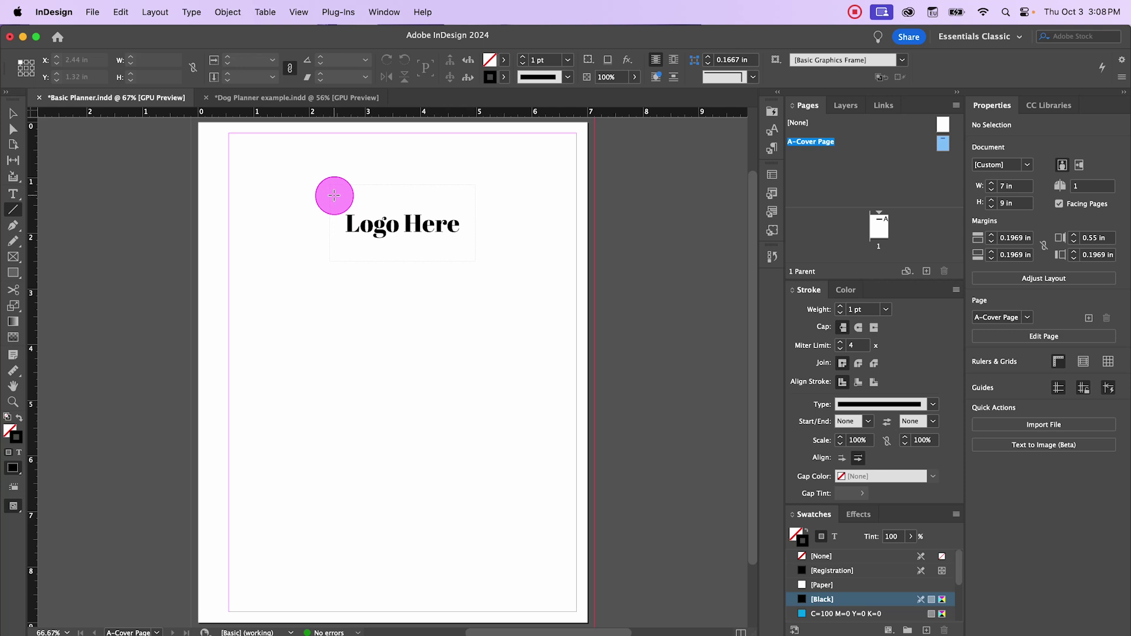
{"action": "left_click_drag", "start_coordinate": [333, 196], "coordinate": [466, 192]}
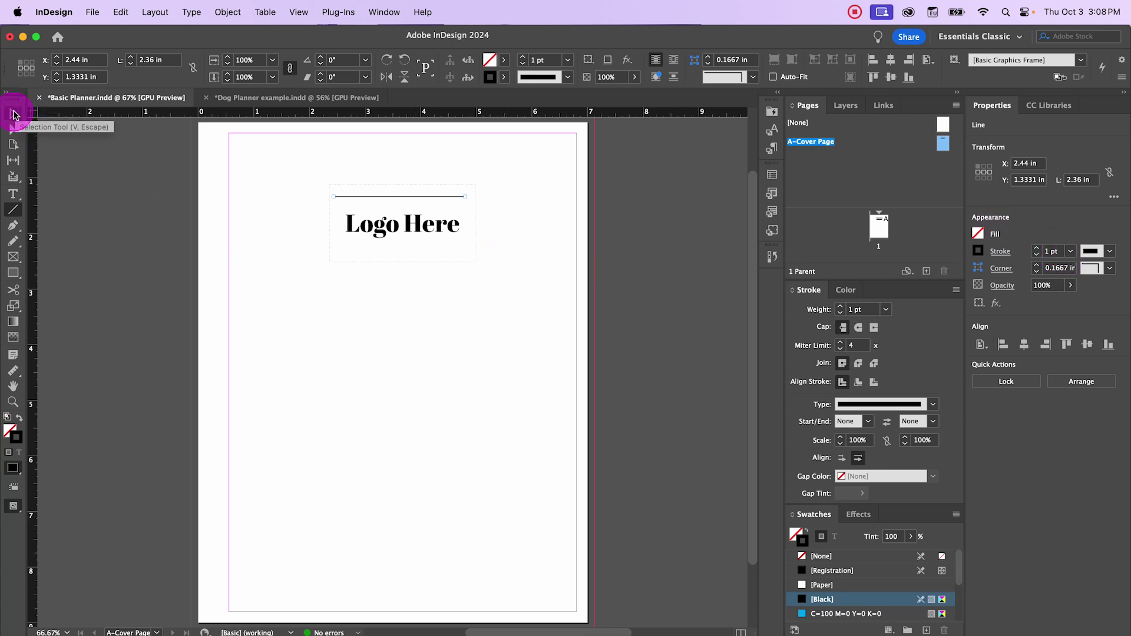
{"action": "left_click", "coordinate": [14, 114]}
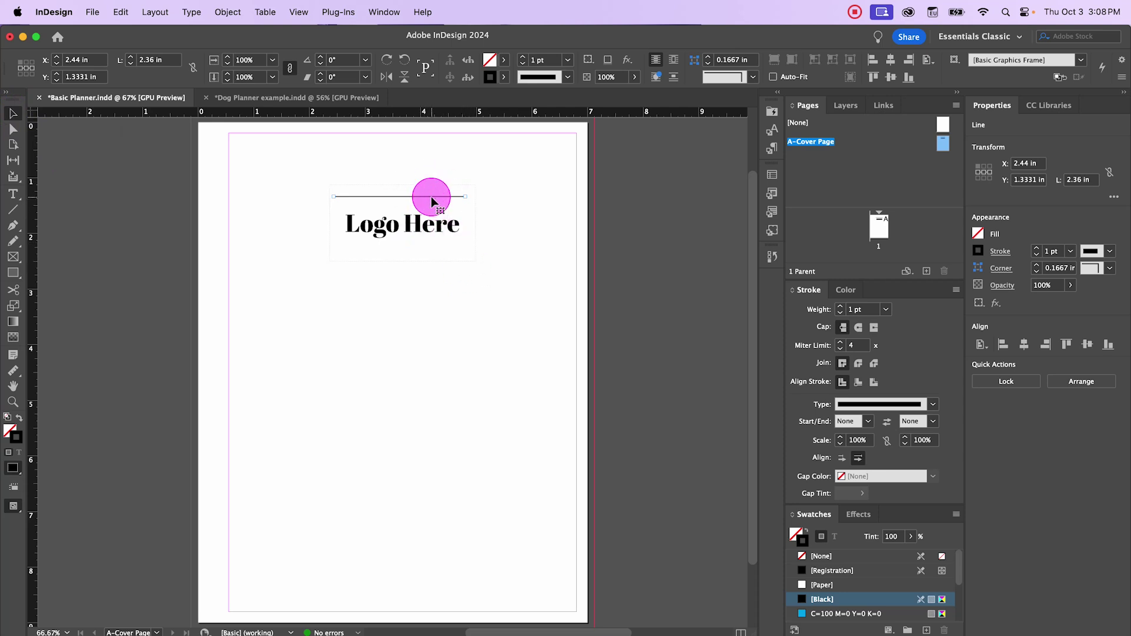
{"action": "left_click_drag", "start_coordinate": [433, 202], "coordinate": [434, 203]}
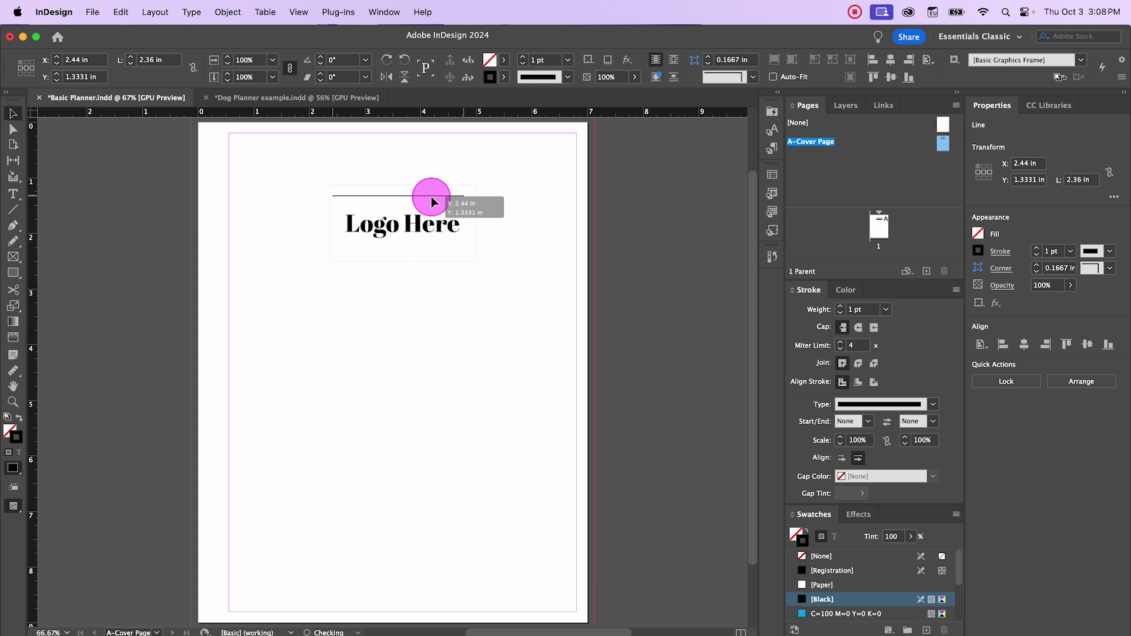
{"action": "left_click_drag", "start_coordinate": [434, 203], "coordinate": [443, 257]}
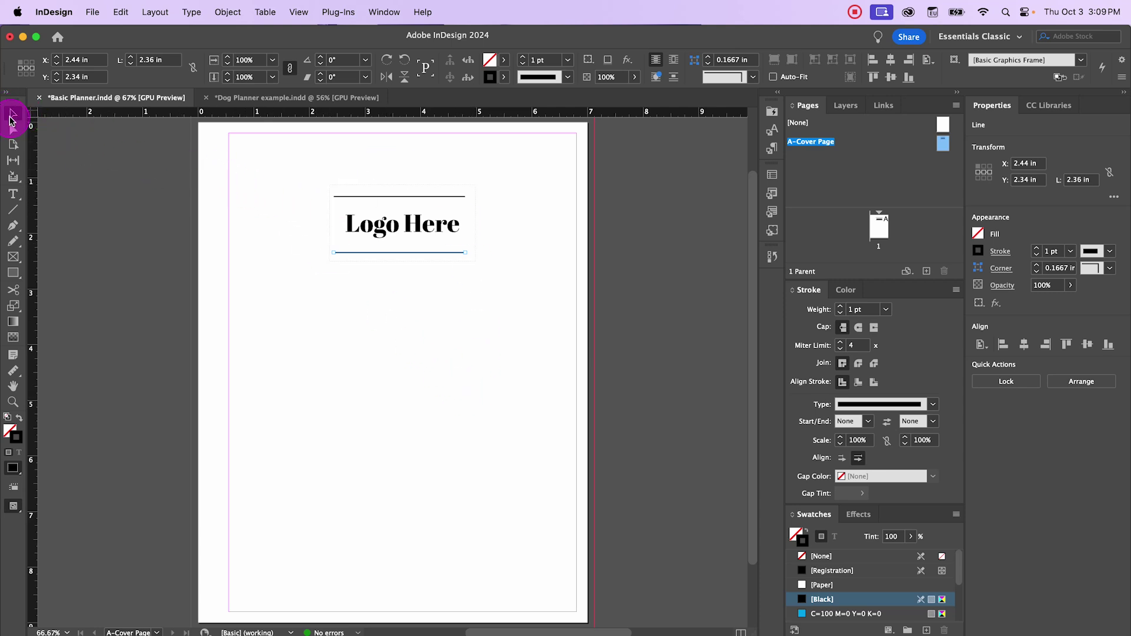
{"action": "left_click", "coordinate": [318, 295]}
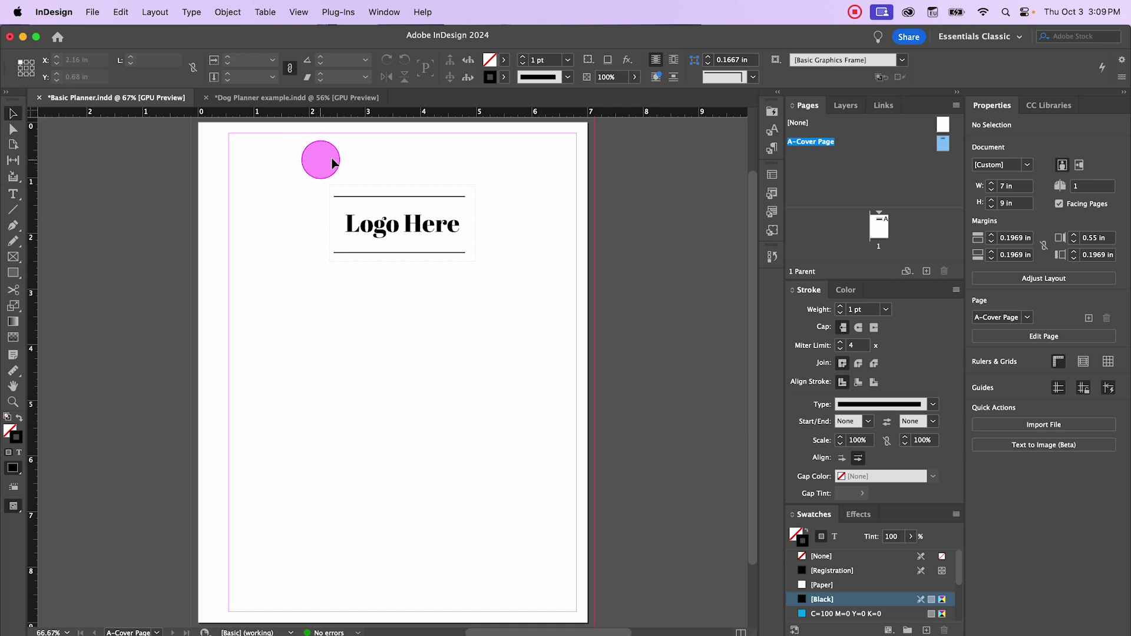
Shrink the height of the "Logo Here" text frame from both edges so it fits between the two lines.
{"action": "left_click_drag", "start_coordinate": [325, 164], "coordinate": [336, 296]}
{"action": "left_click", "coordinate": [352, 324]}
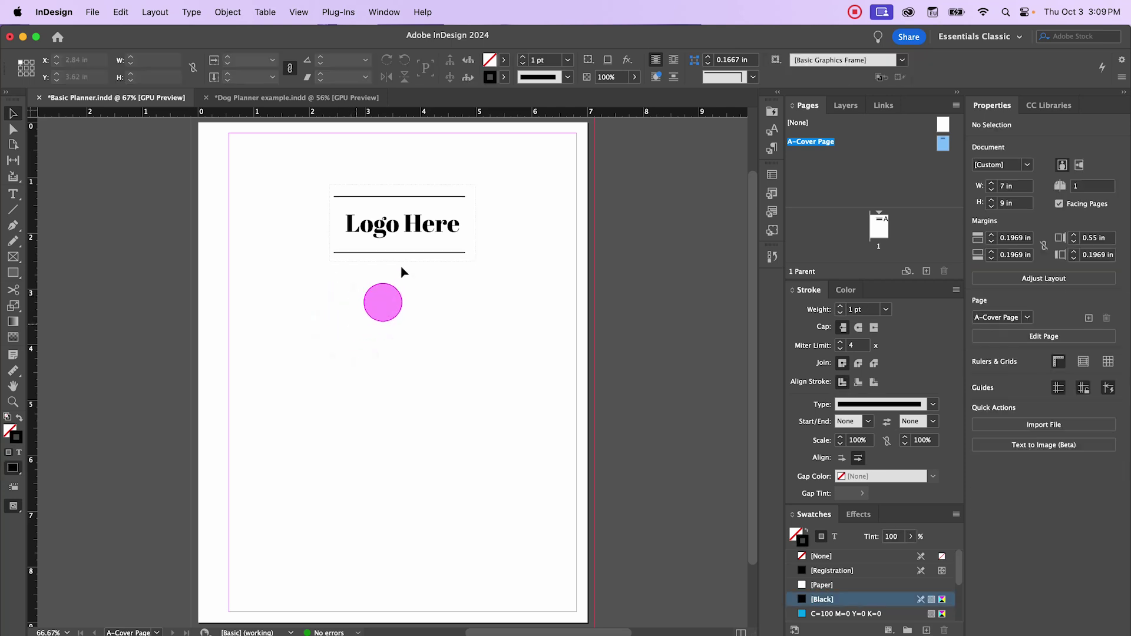
{"action": "left_click", "coordinate": [414, 238]}
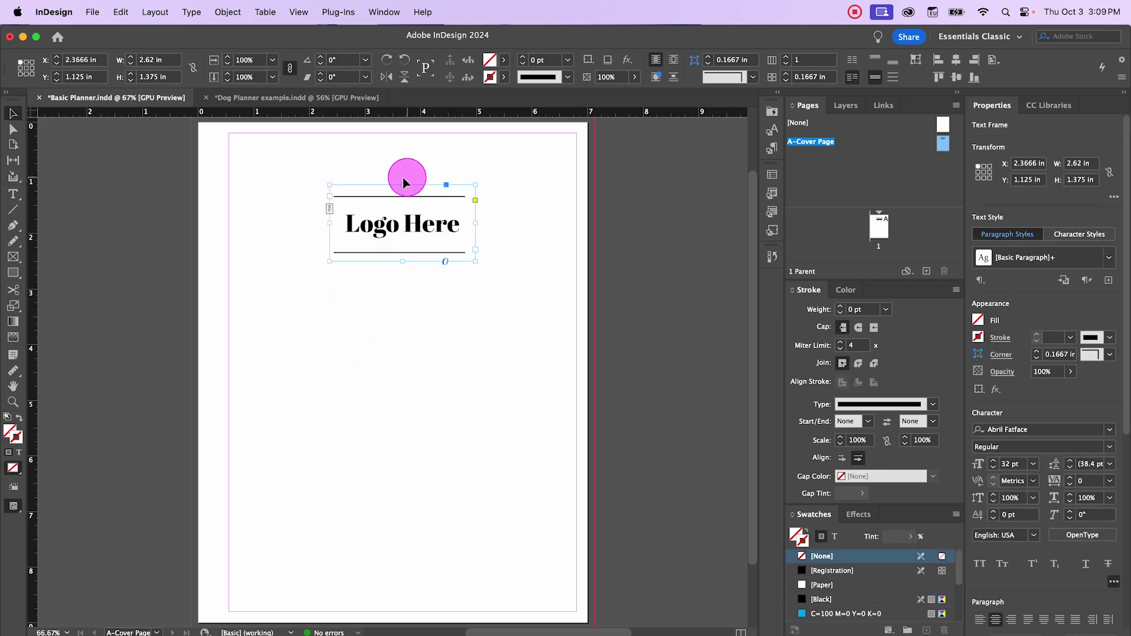
{"action": "left_click_drag", "start_coordinate": [404, 184], "coordinate": [402, 243]}
{"action": "left_click", "coordinate": [464, 316]}
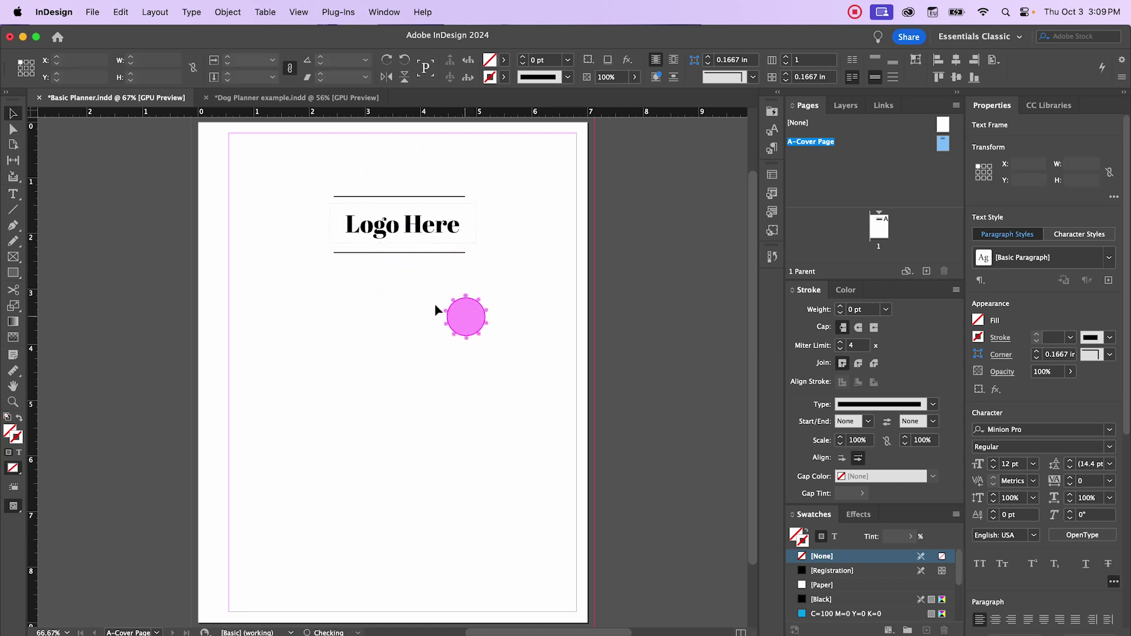
Group the two horizontal lines above and below the "Logo Here" text.
{"action": "left_click", "coordinate": [349, 198]}
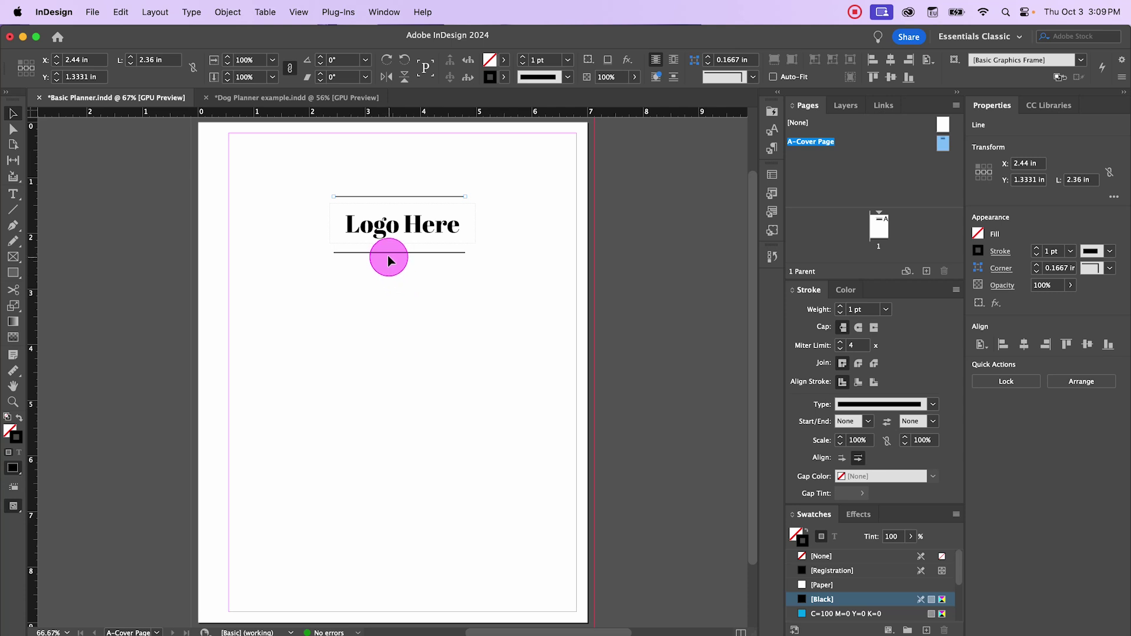
{"action": "left_click", "coordinate": [387, 252], "text": "shift"}
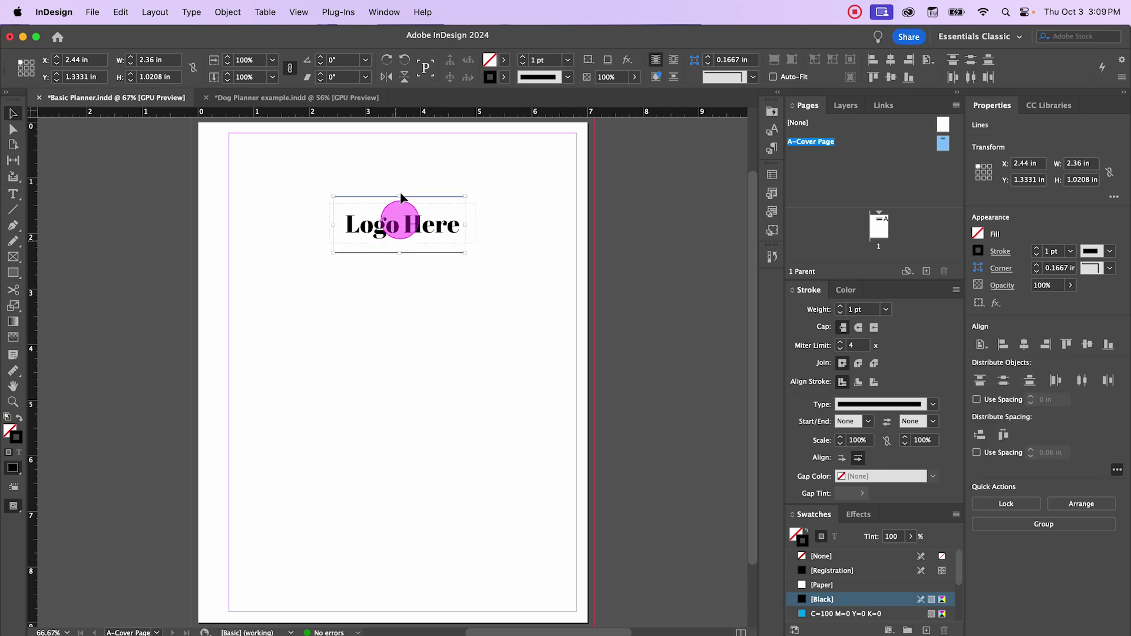
{"action": "left_click", "coordinate": [380, 180]}
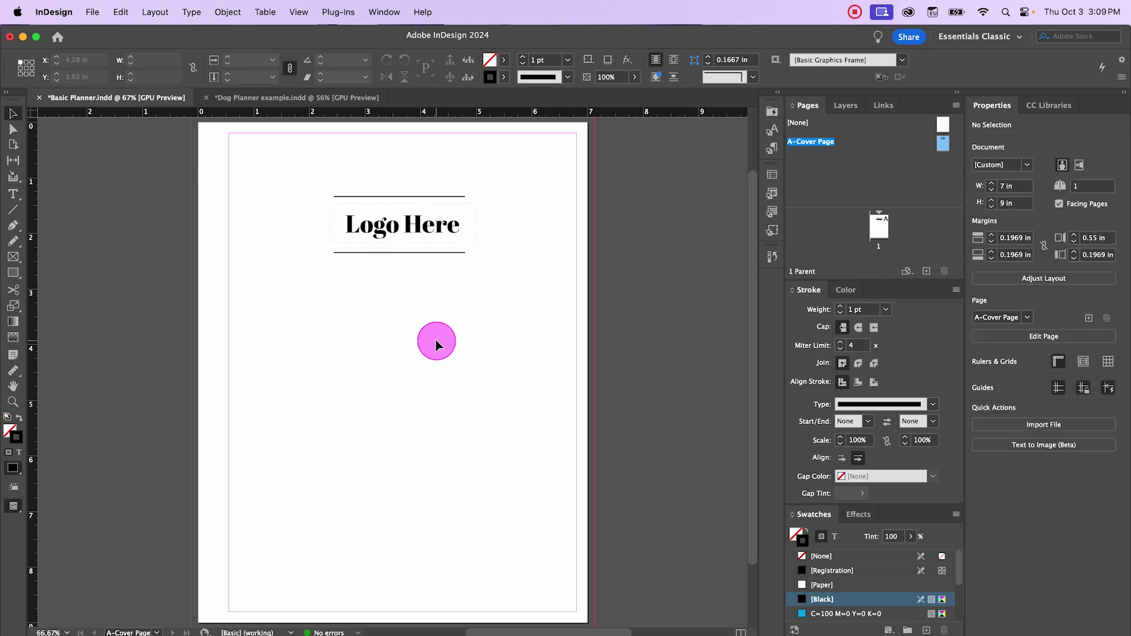
{"action": "left_click", "coordinate": [372, 198]}
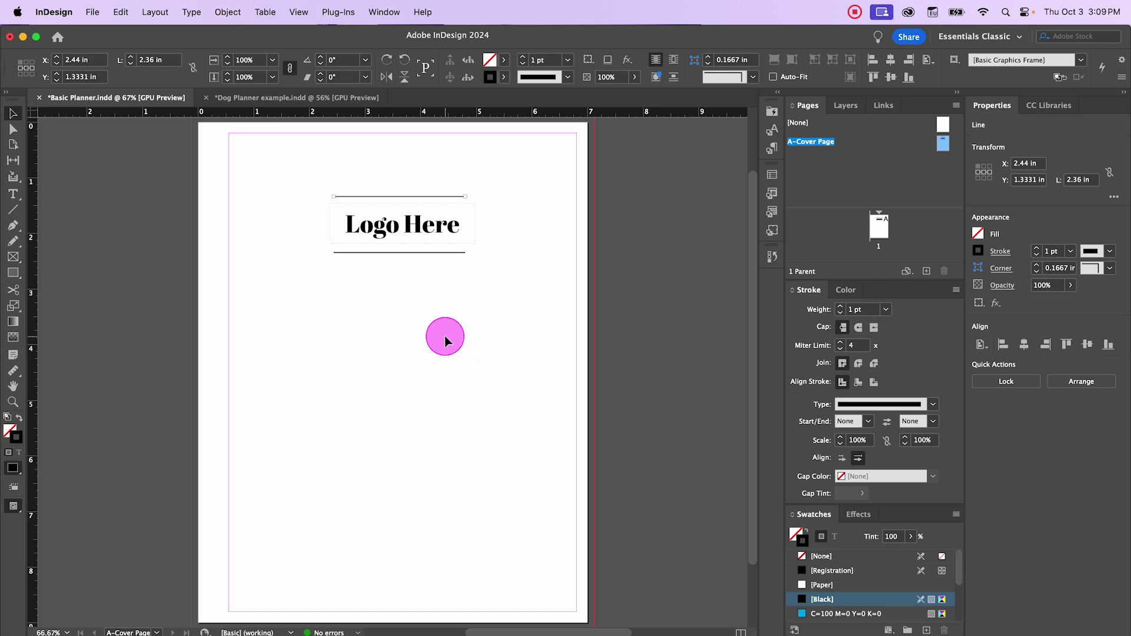
{"action": "left_click", "coordinate": [383, 253], "text": "shift"}
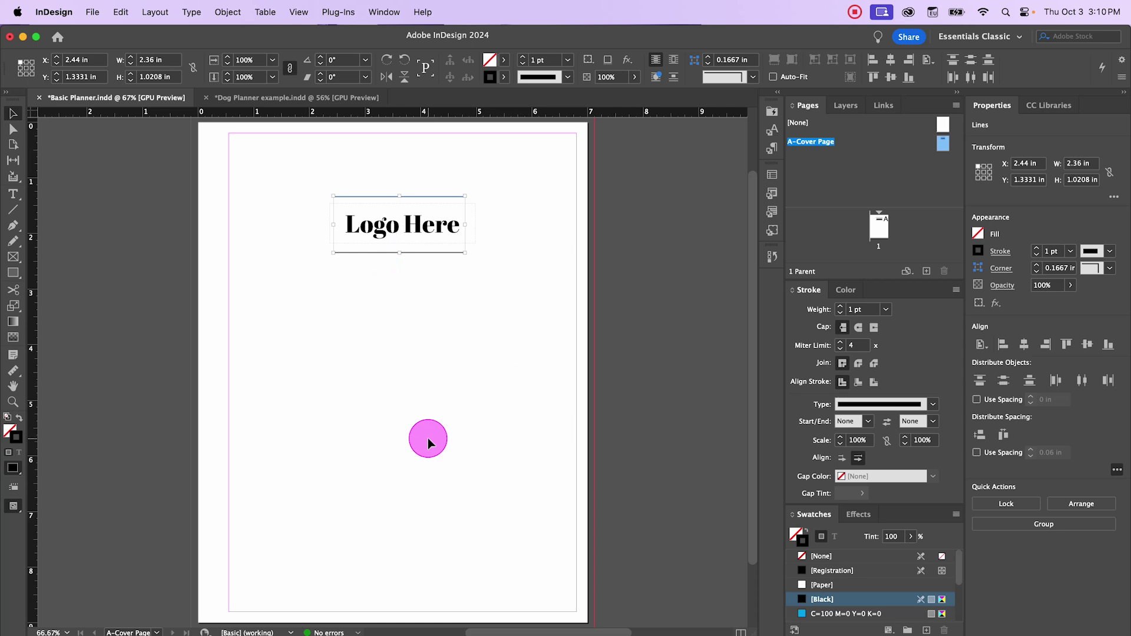
{"action": "right_click", "coordinate": [423, 254]}
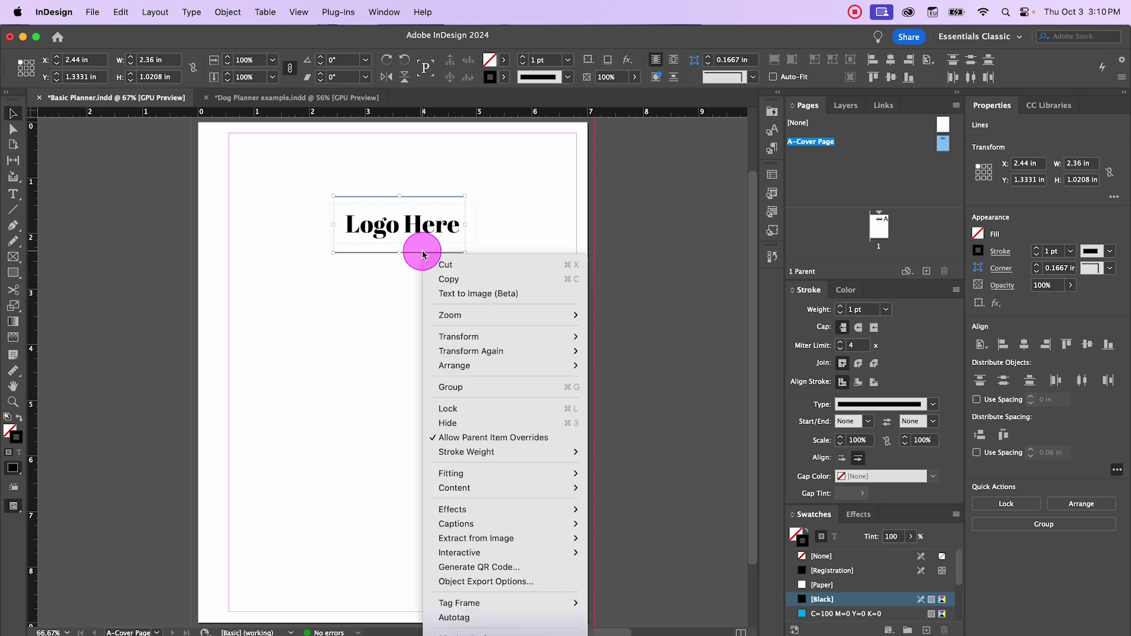
{"action": "left_click", "coordinate": [490, 387]}
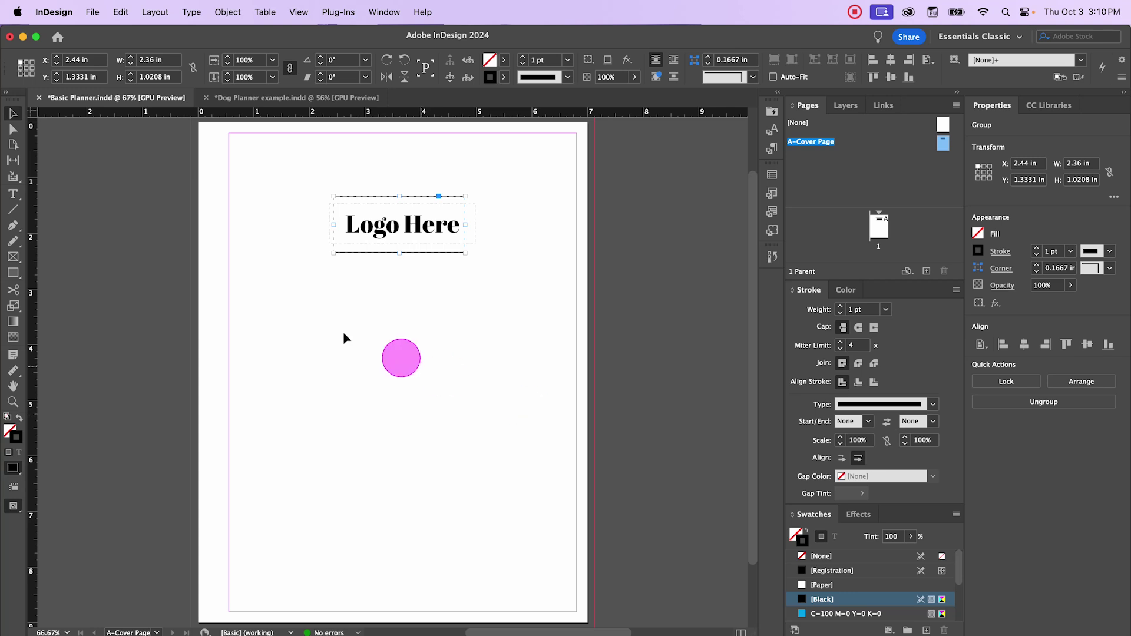
{"action": "left_click", "coordinate": [346, 316]}
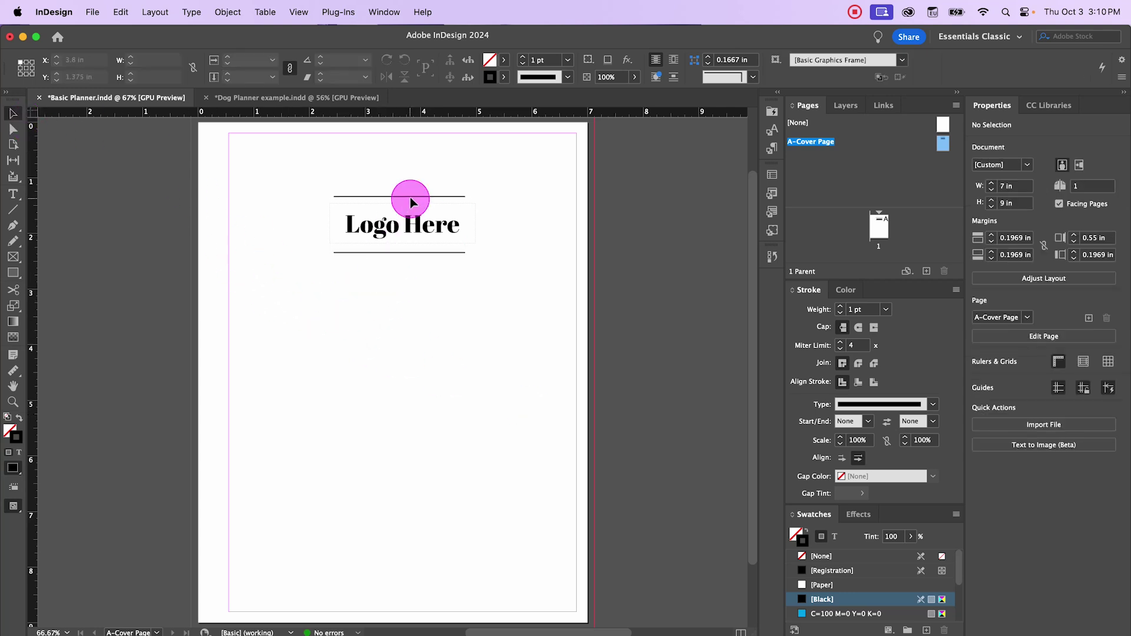
Centre the "Logo Here" text frame horizontally and vertically on the grouped lines, using the line group as key object.
{"action": "left_click_drag", "start_coordinate": [411, 201], "coordinate": [500, 222]}
{"action": "left_click", "coordinate": [404, 176]}
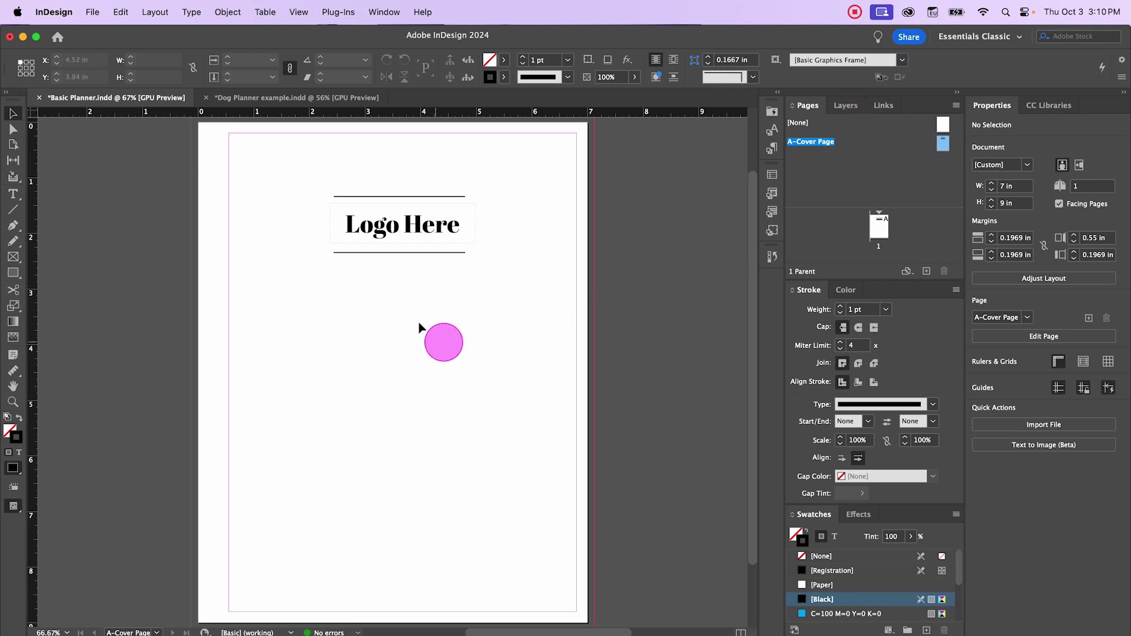
{"action": "left_click_drag", "start_coordinate": [373, 156], "coordinate": [412, 268]}
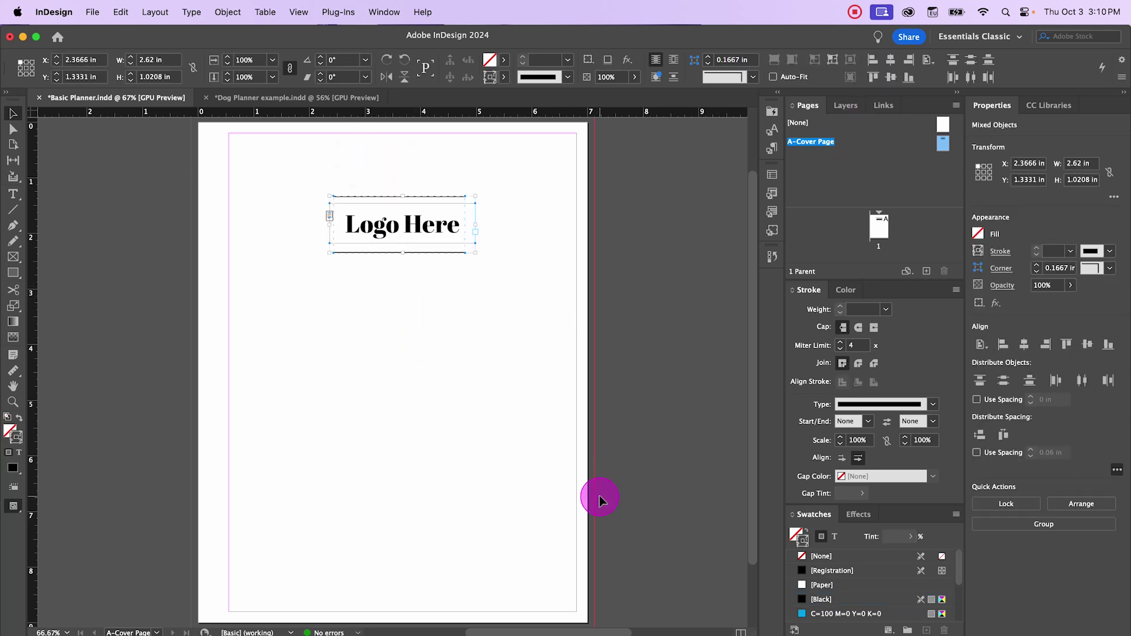
{"action": "left_click", "coordinate": [439, 198]}
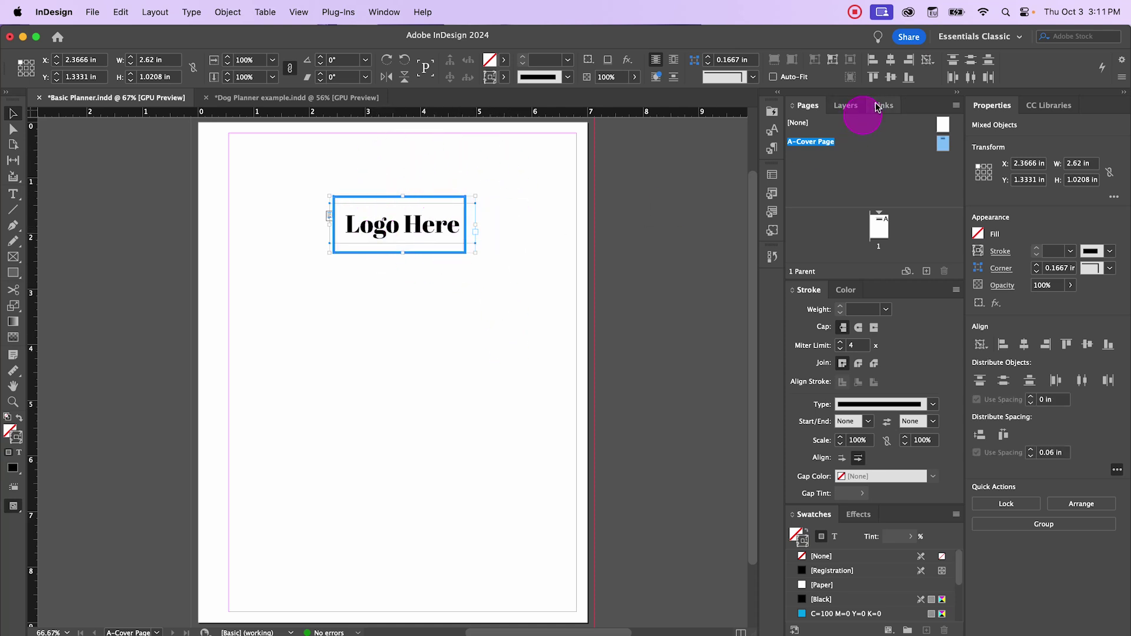
{"action": "left_click", "coordinate": [928, 65]}
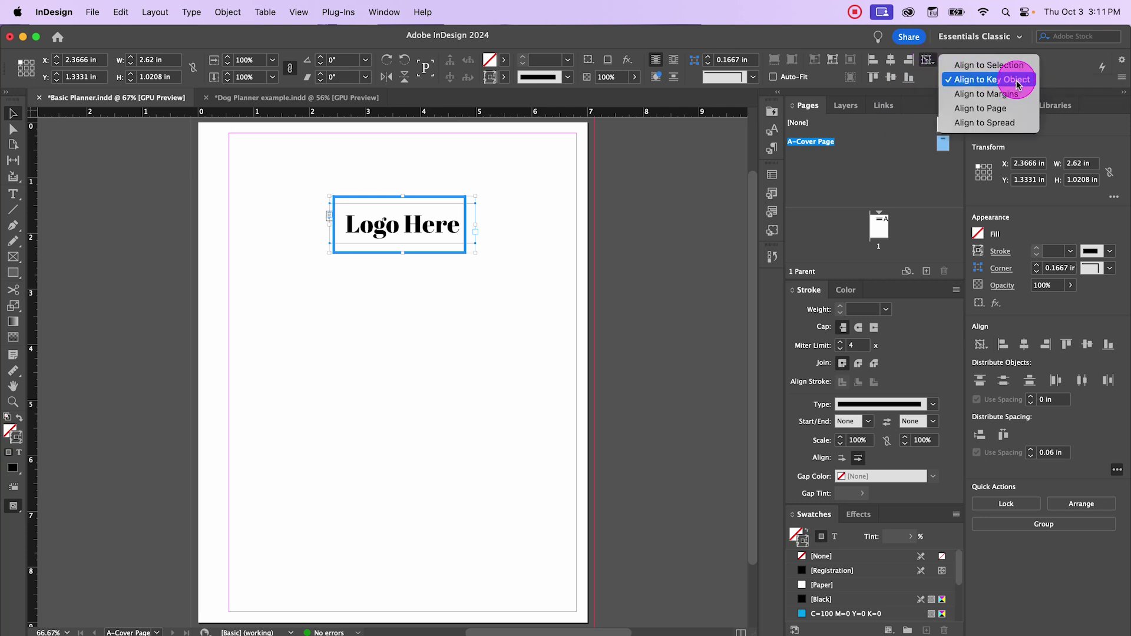
{"action": "left_click", "coordinate": [992, 80]}
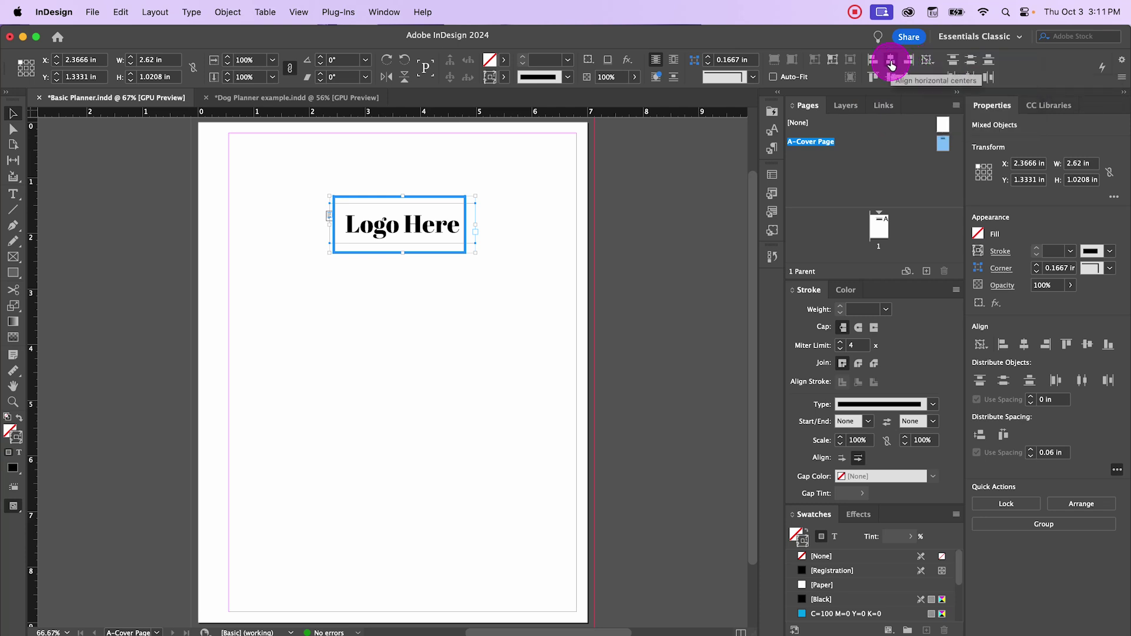
{"action": "left_click", "coordinate": [891, 62]}
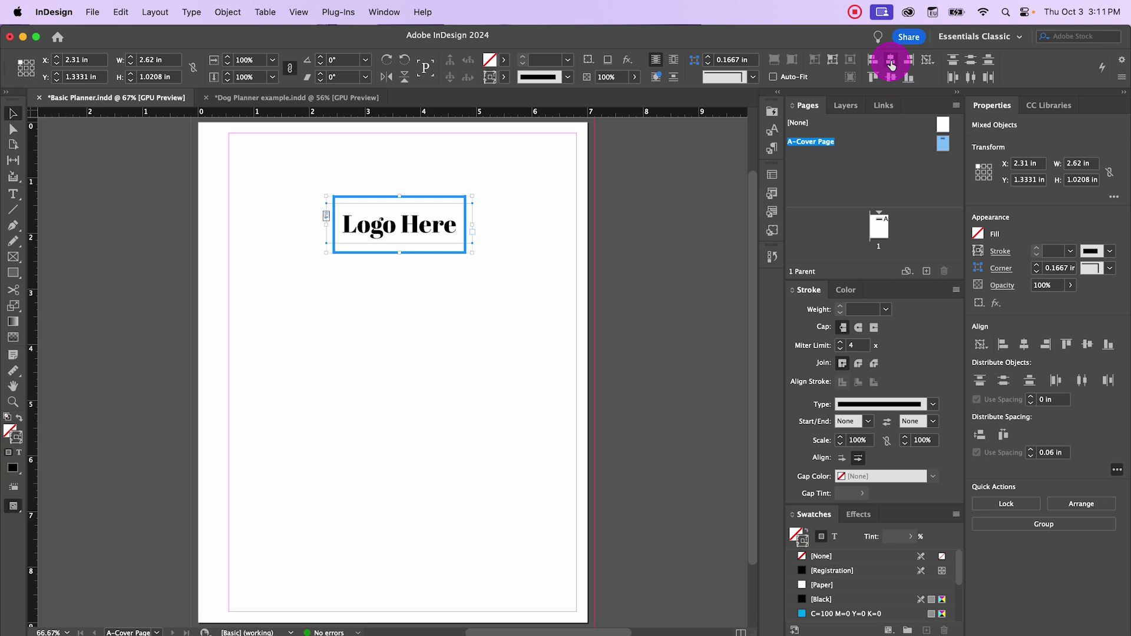
{"action": "left_click", "coordinate": [891, 76]}
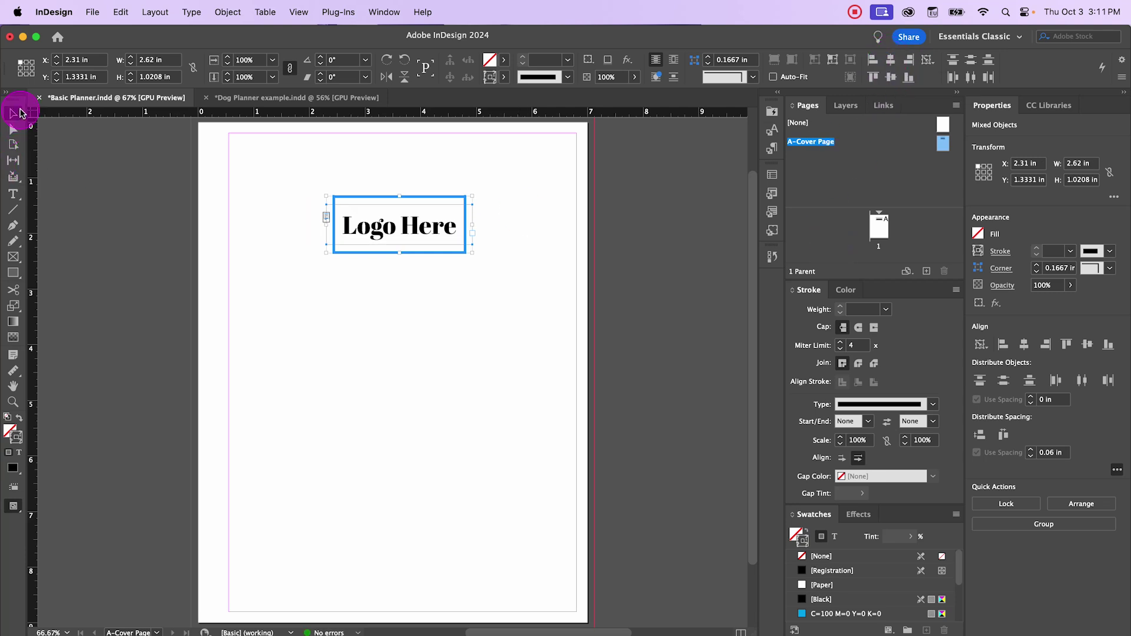
{"action": "left_click", "coordinate": [470, 319]}
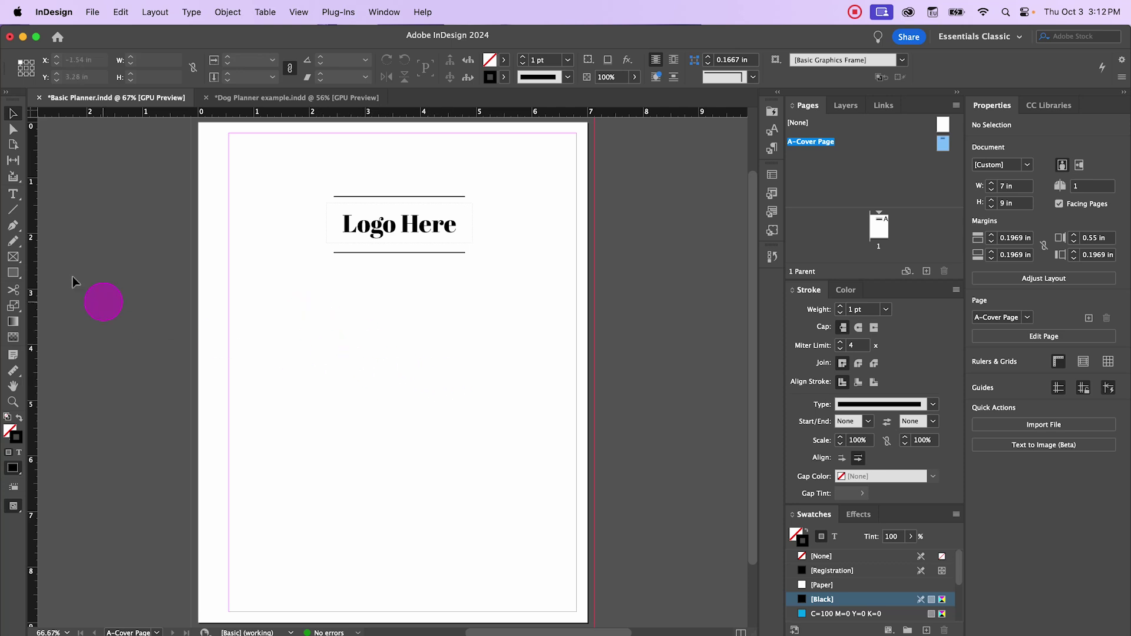
Create a text frame about 3.8 in wide and 1.02 in high below the logo, containing centre-aligned text "Planner Name".
{"action": "left_click", "coordinate": [13, 194]}
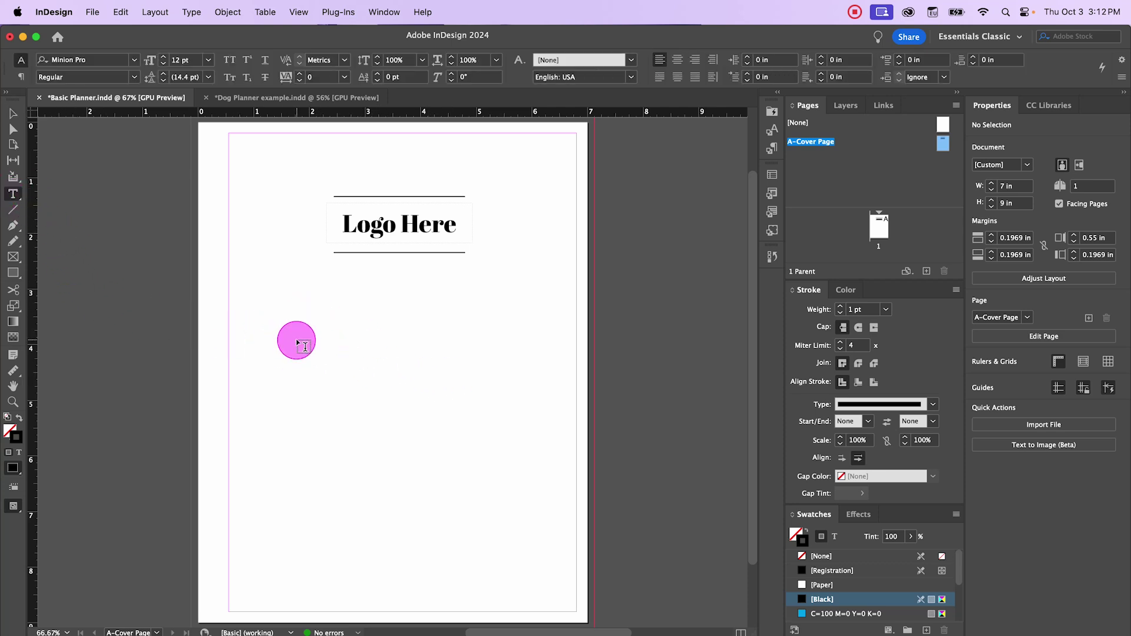
{"action": "left_click_drag", "start_coordinate": [297, 340], "coordinate": [508, 396]}
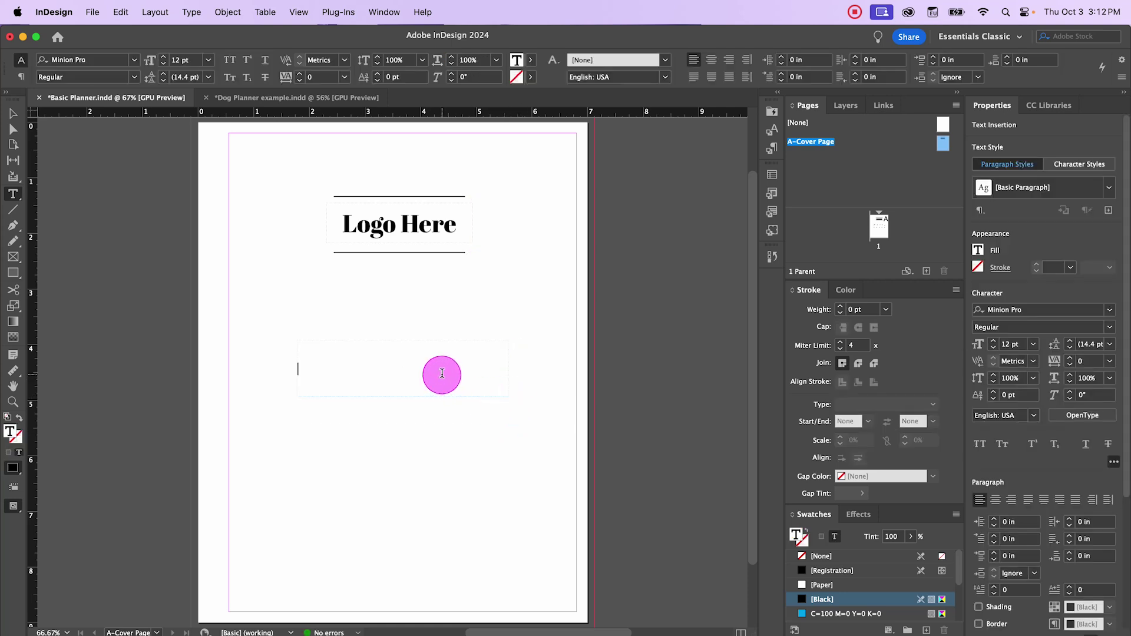
{"action": "type", "text": "Planner Name"}
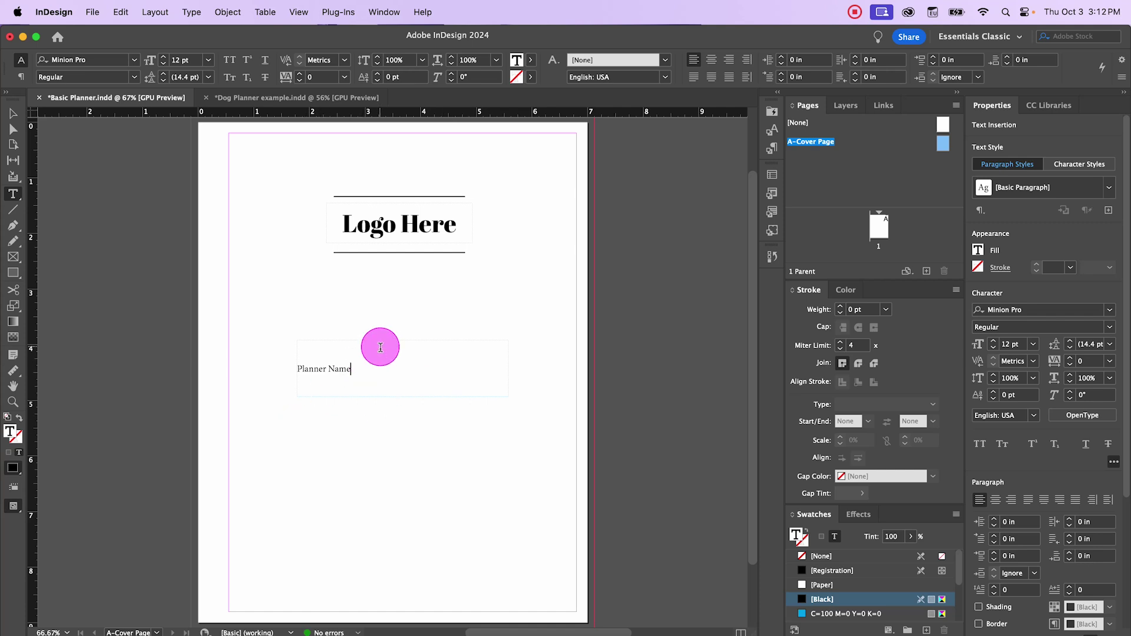
{"action": "left_click_drag", "start_coordinate": [355, 369], "coordinate": [297, 369]}
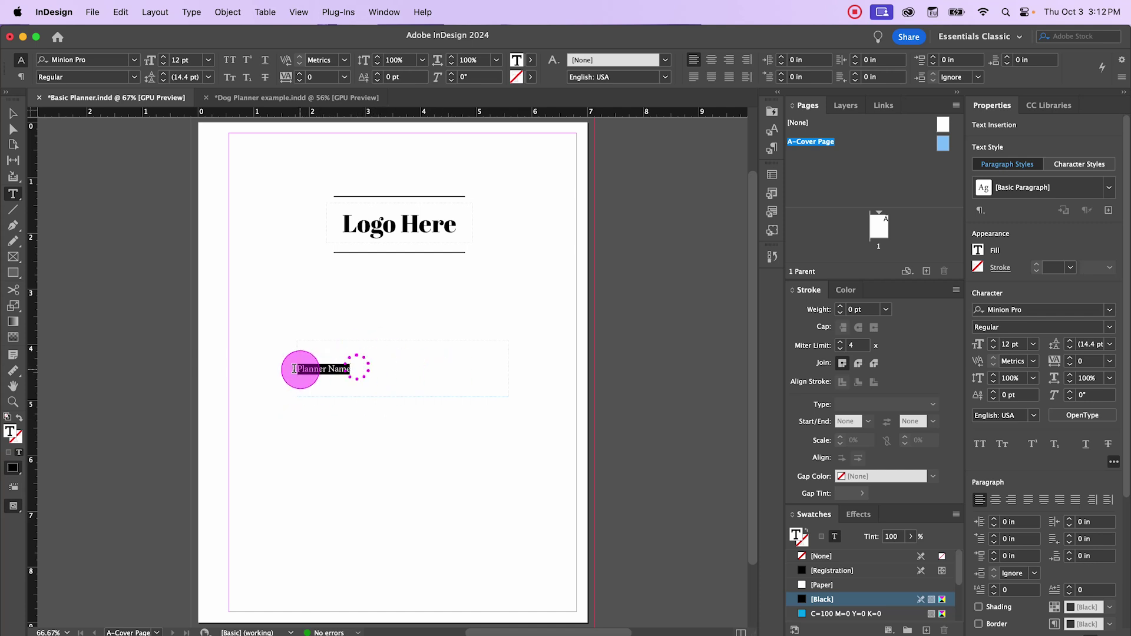
{"action": "left_click", "coordinate": [1011, 499]}
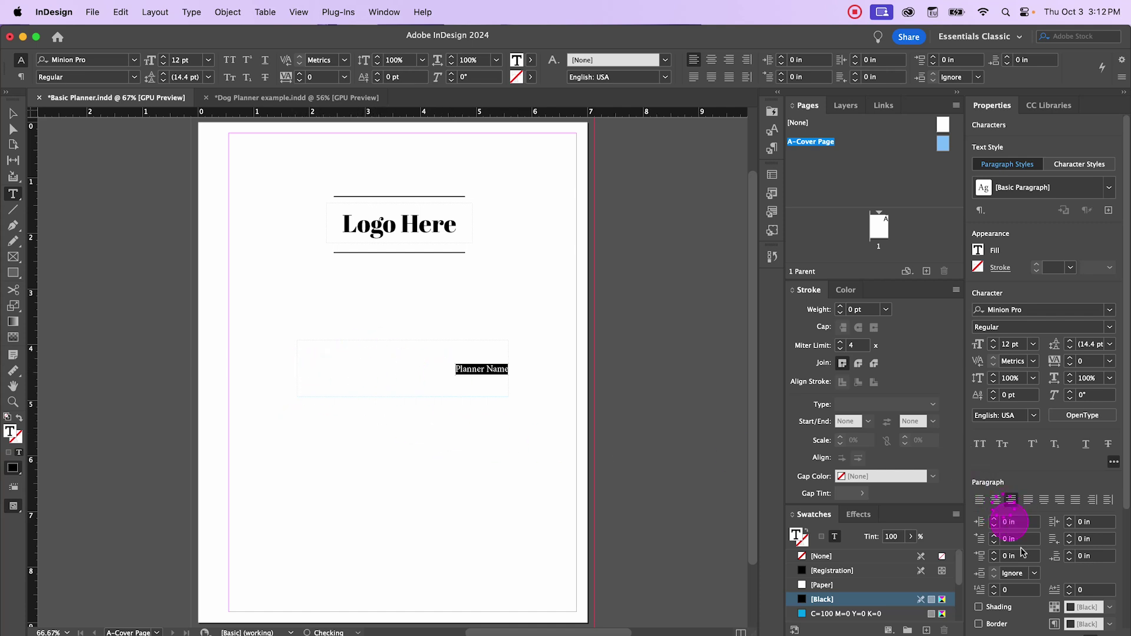
{"action": "left_click", "coordinate": [994, 500]}
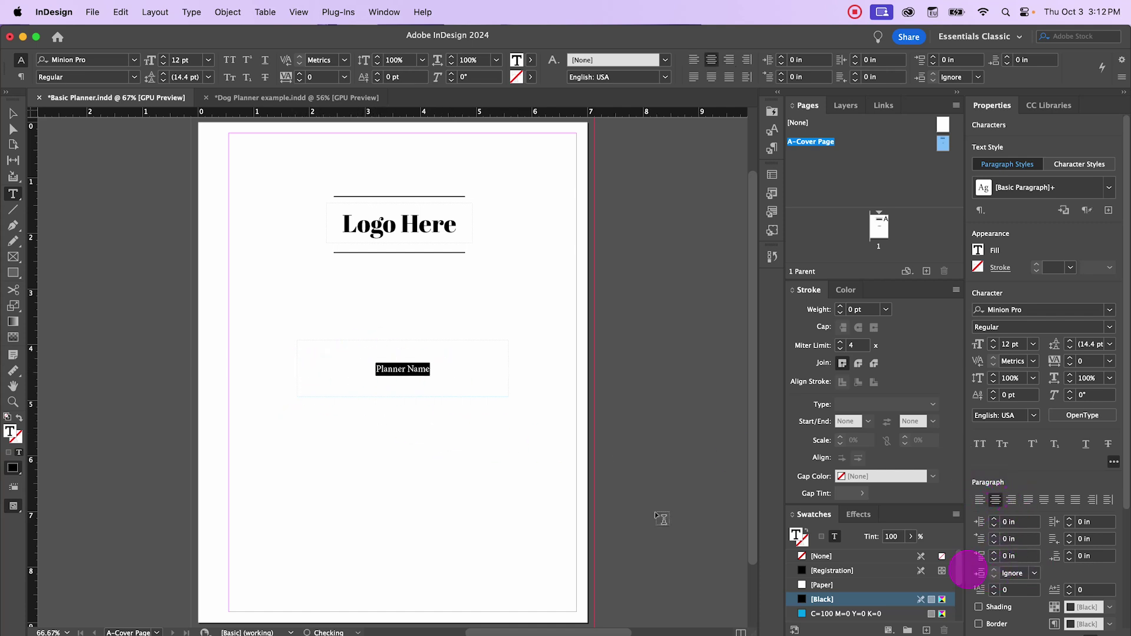
Set the font of the "Planner Name" text to Grafolita Script Bold.
{"action": "left_click", "coordinate": [1110, 310]}
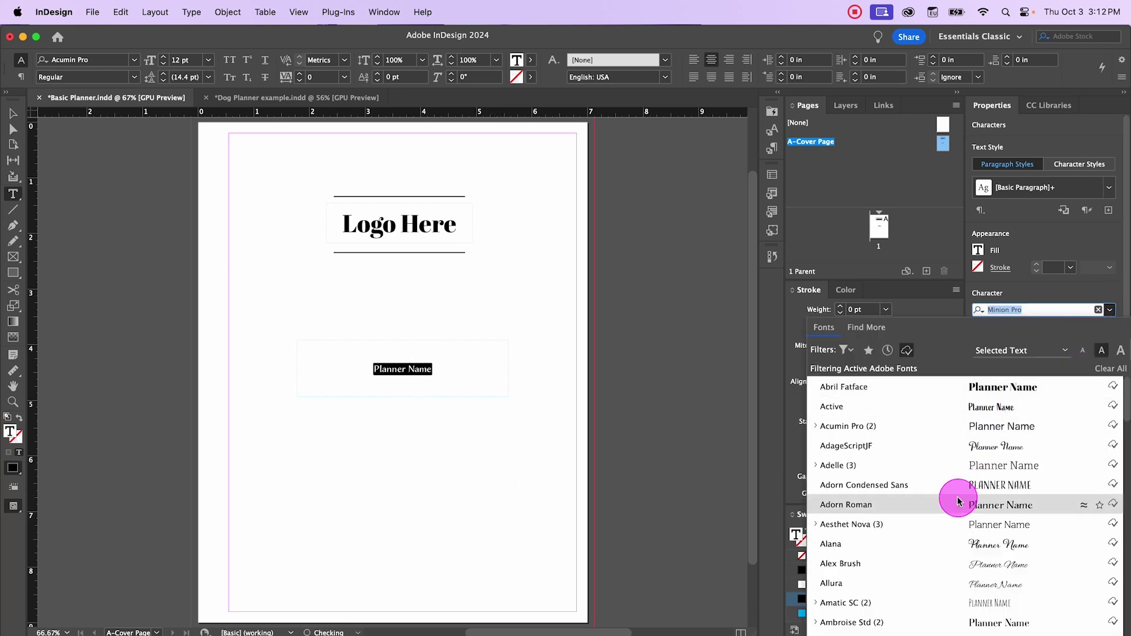
{"action": "scroll", "coordinate": [957, 501], "scroll_direction": "down", "scroll_amount": 4}
{"action": "scroll", "coordinate": [957, 502], "scroll_direction": "down", "scroll_amount": 10}
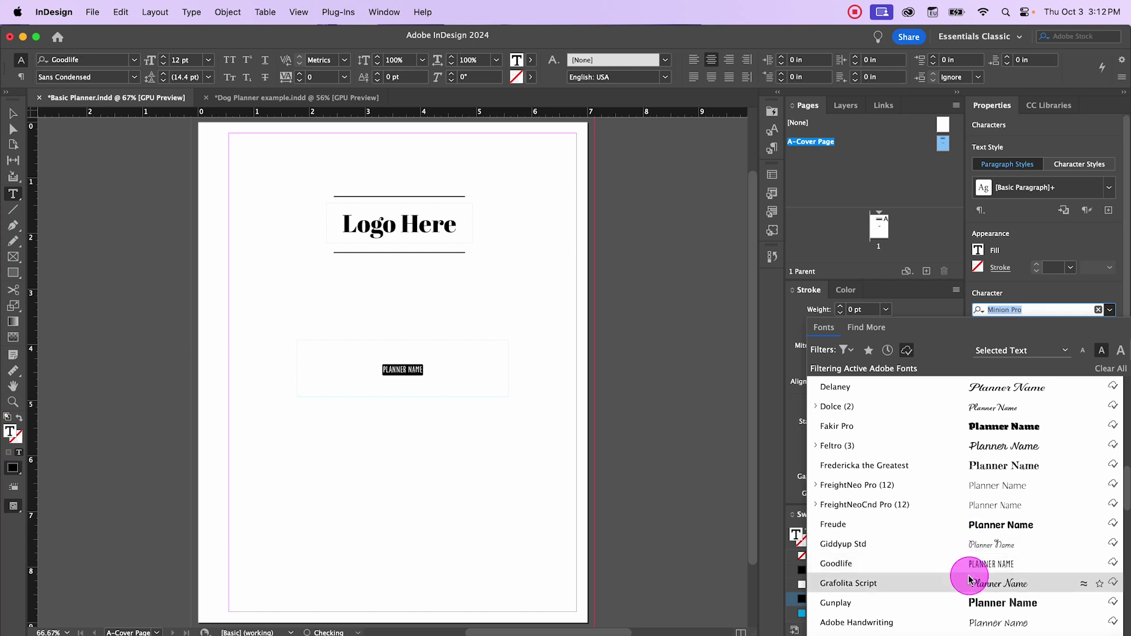
{"action": "left_click", "coordinate": [971, 582]}
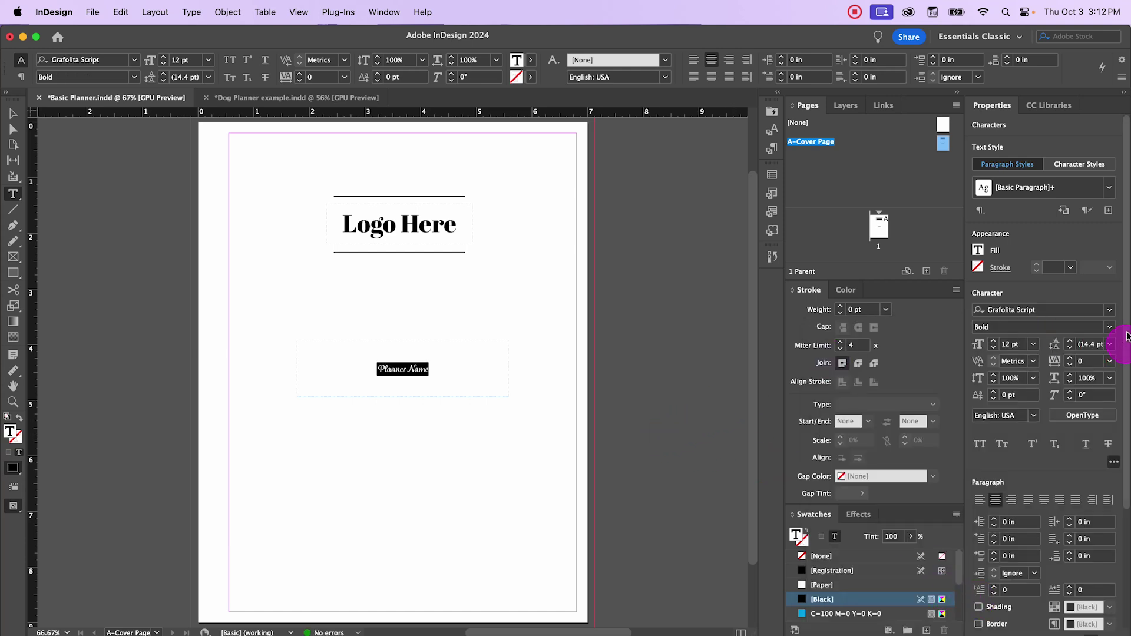
Set the size of the "Planner Name" text to 32 pt and deselect its frame.
{"action": "left_click", "coordinate": [1021, 345]}
{"action": "left_click", "coordinate": [1033, 344]}
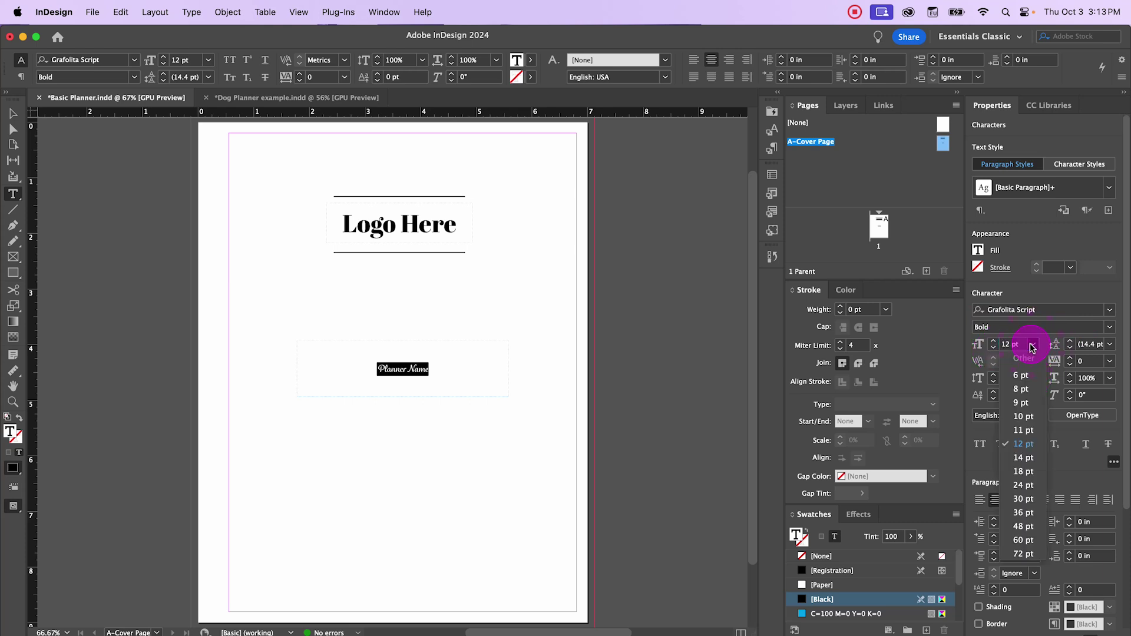
{"action": "left_click", "coordinate": [1023, 498]}
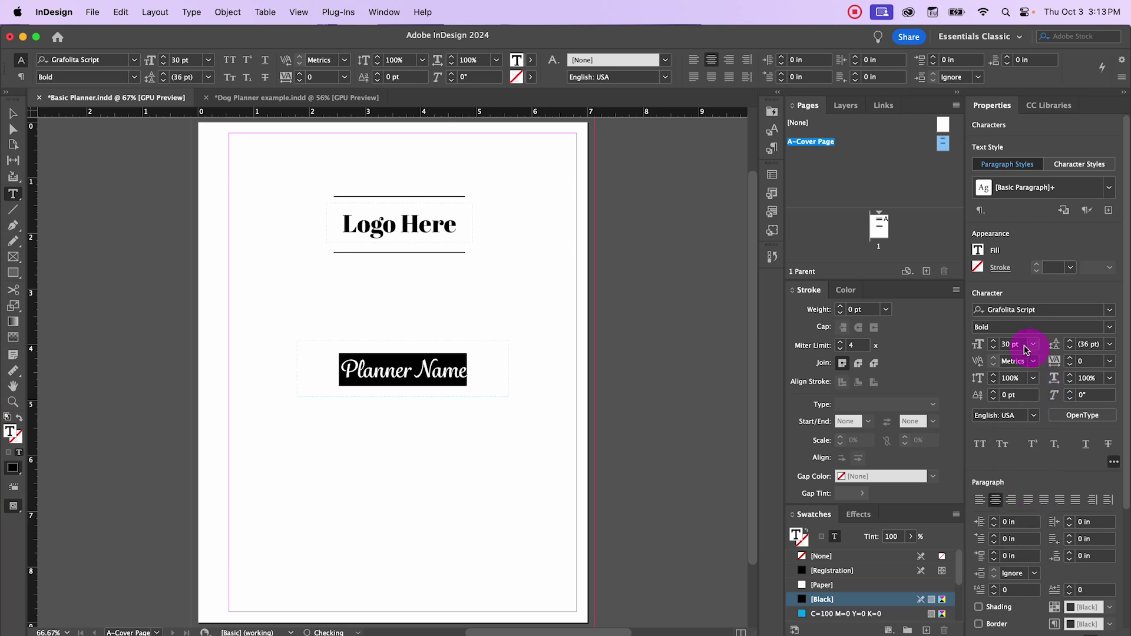
{"action": "left_click", "coordinate": [1017, 345]}
{"action": "key", "text": "Up"}
{"action": "key", "text": "Up"}
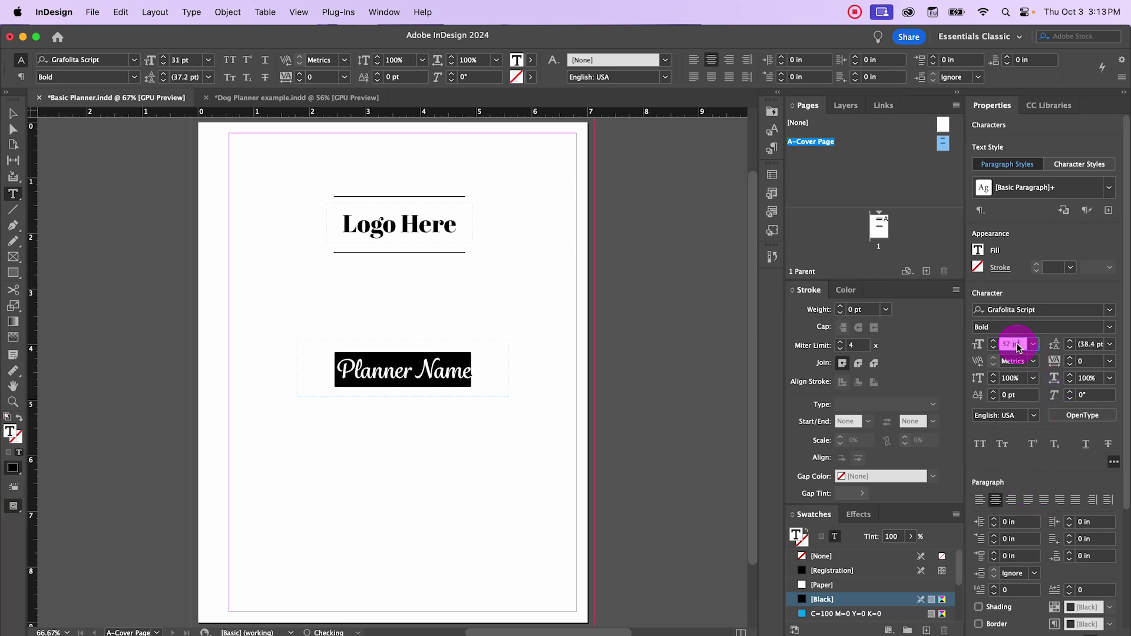
{"action": "left_click", "coordinate": [13, 113]}
{"action": "left_click", "coordinate": [267, 516]}
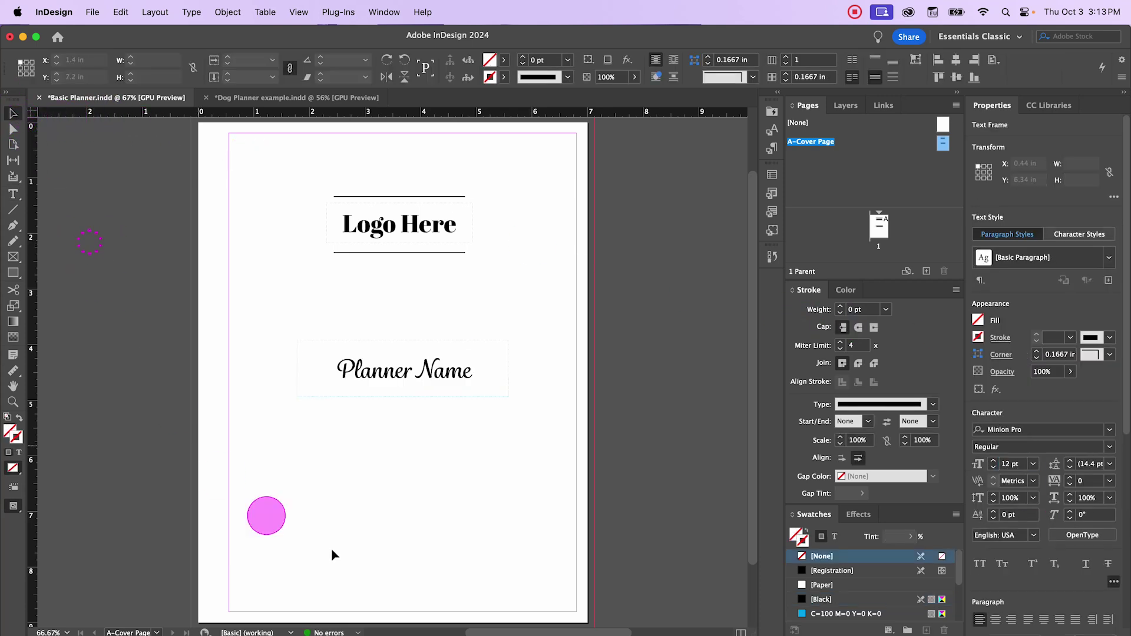
{"action": "left_click", "coordinate": [532, 421]}
{"action": "left_click", "coordinate": [528, 358]}
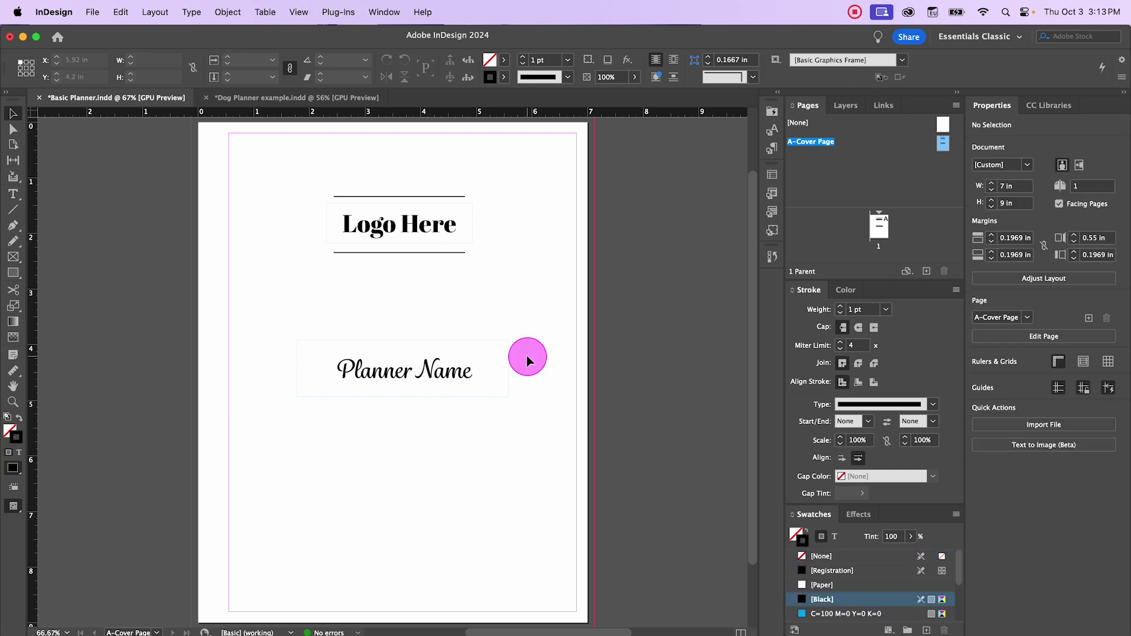
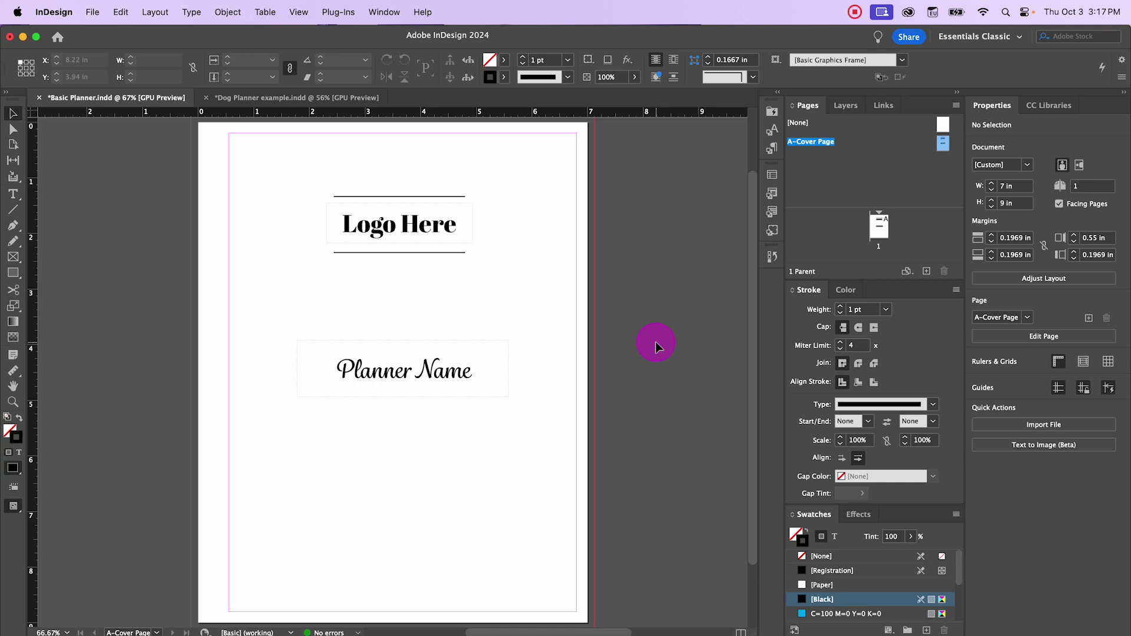
Select all of the "Planner Name" text and bring up the document's paragraph styles.
{"action": "left_click", "coordinate": [438, 377]}
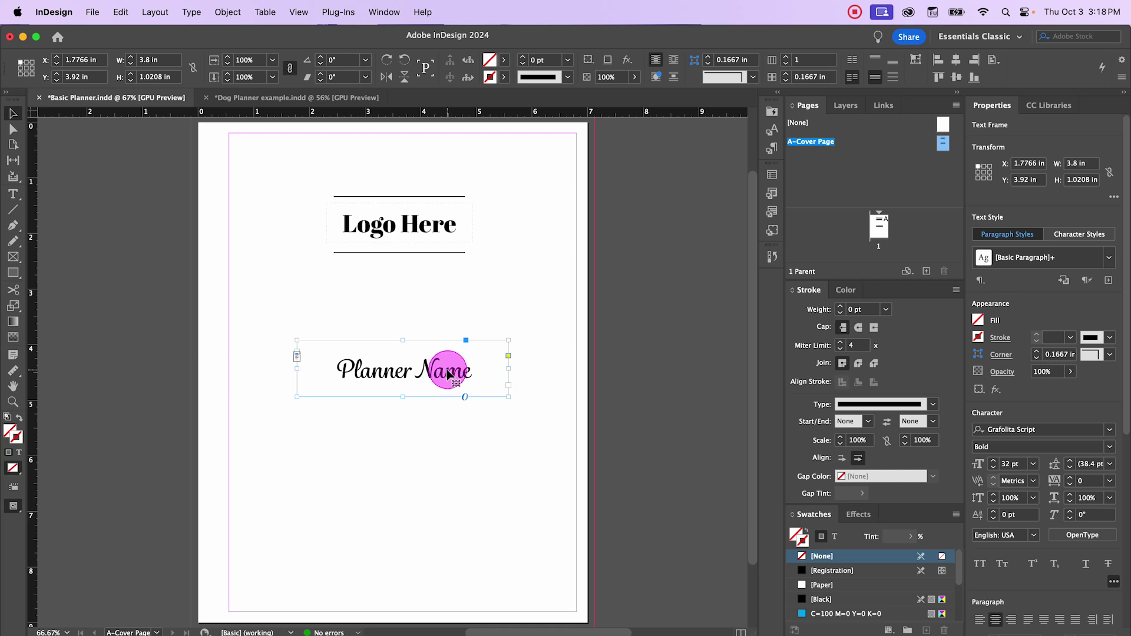
{"action": "double_click", "coordinate": [449, 375]}
{"action": "triple_click", "coordinate": [453, 373]}
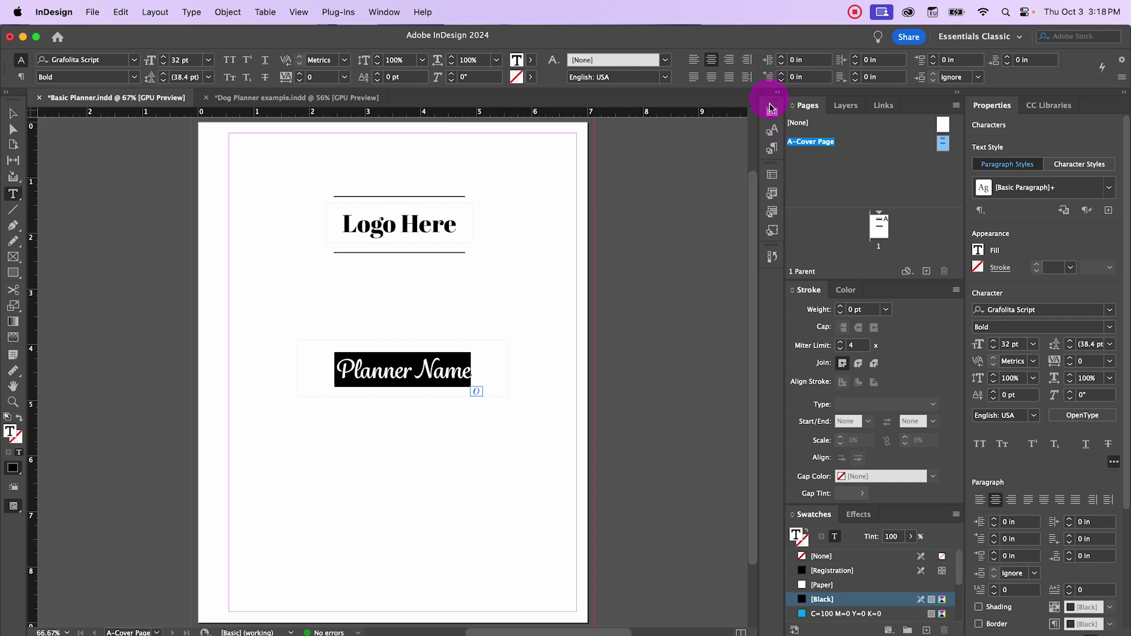
{"action": "left_click", "coordinate": [774, 136]}
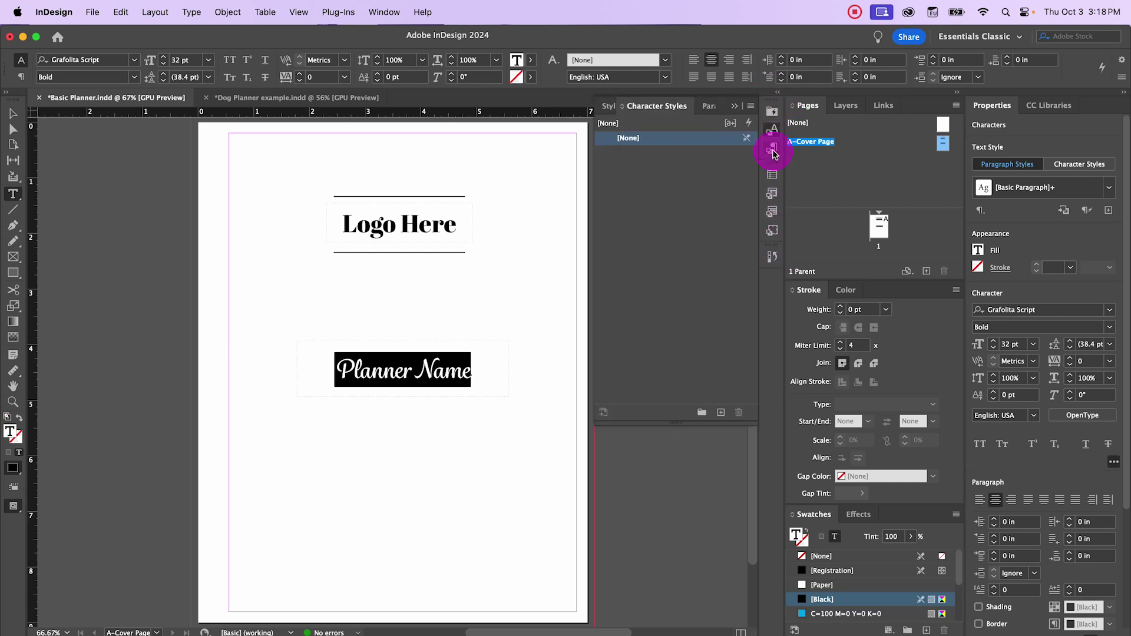
{"action": "left_click", "coordinate": [772, 148]}
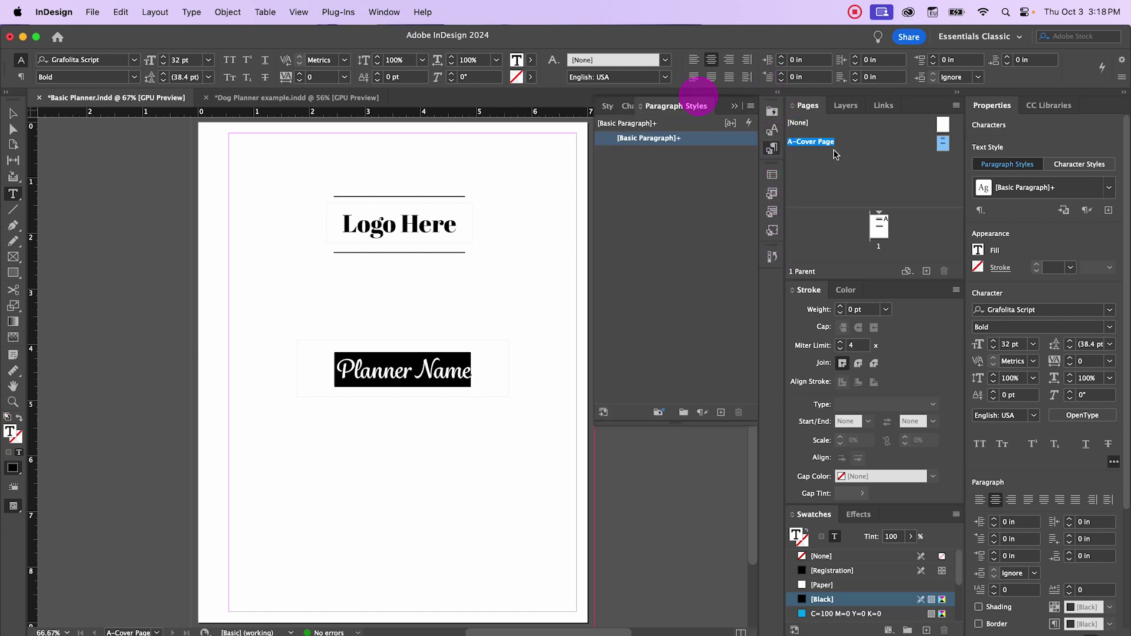
{"action": "left_click", "coordinate": [387, 15]}
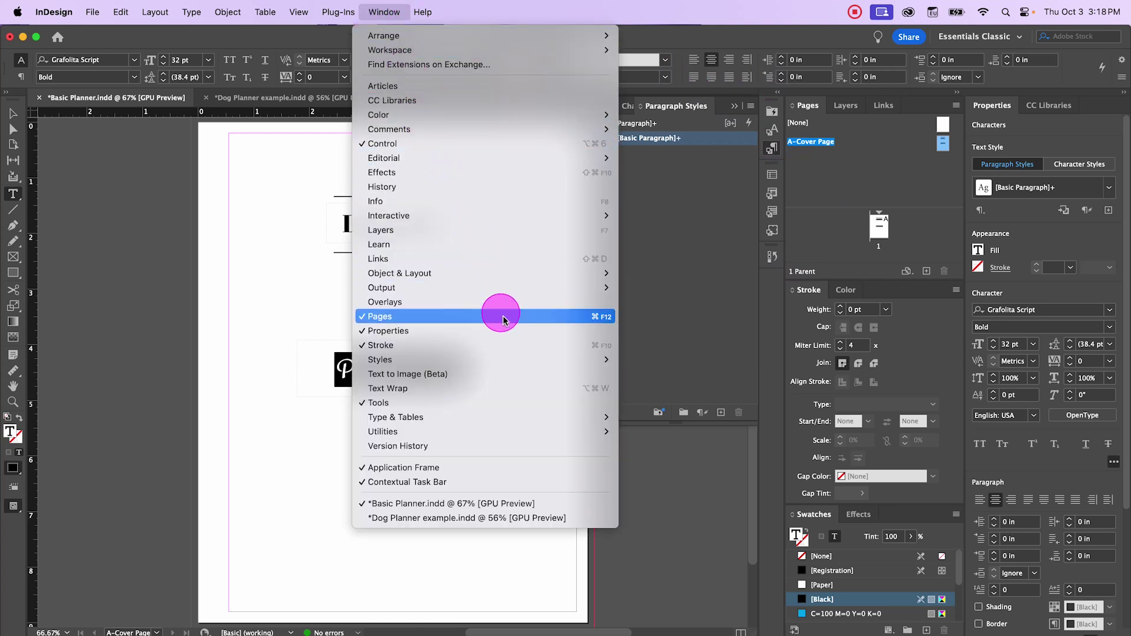
{"action": "mouse_move", "coordinate": [530, 358]}
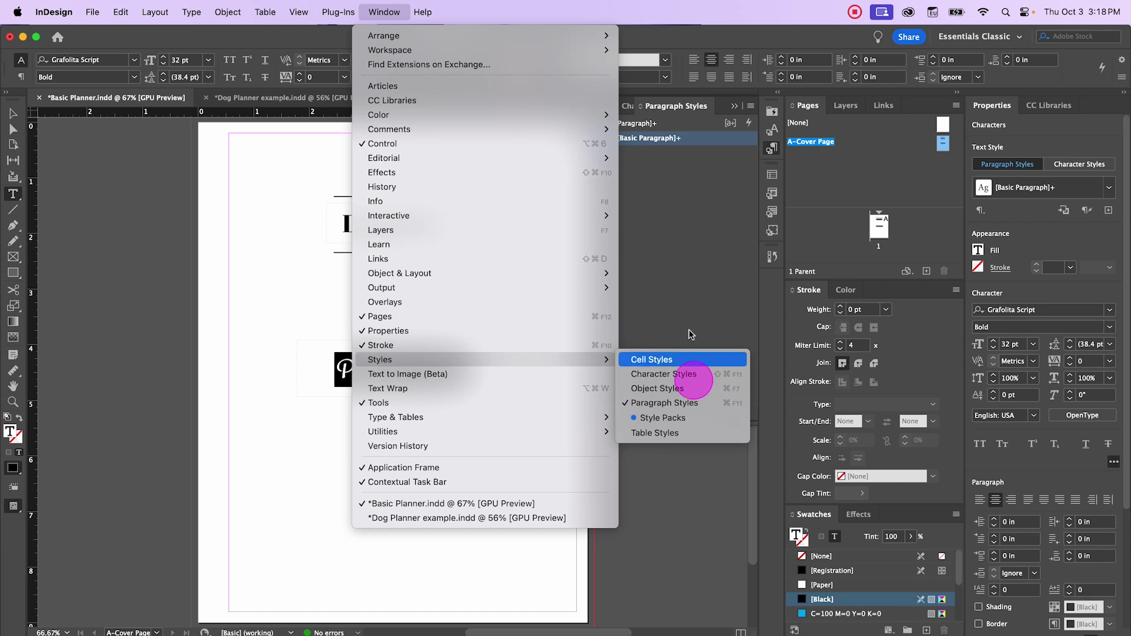
{"action": "left_click", "coordinate": [690, 402]}
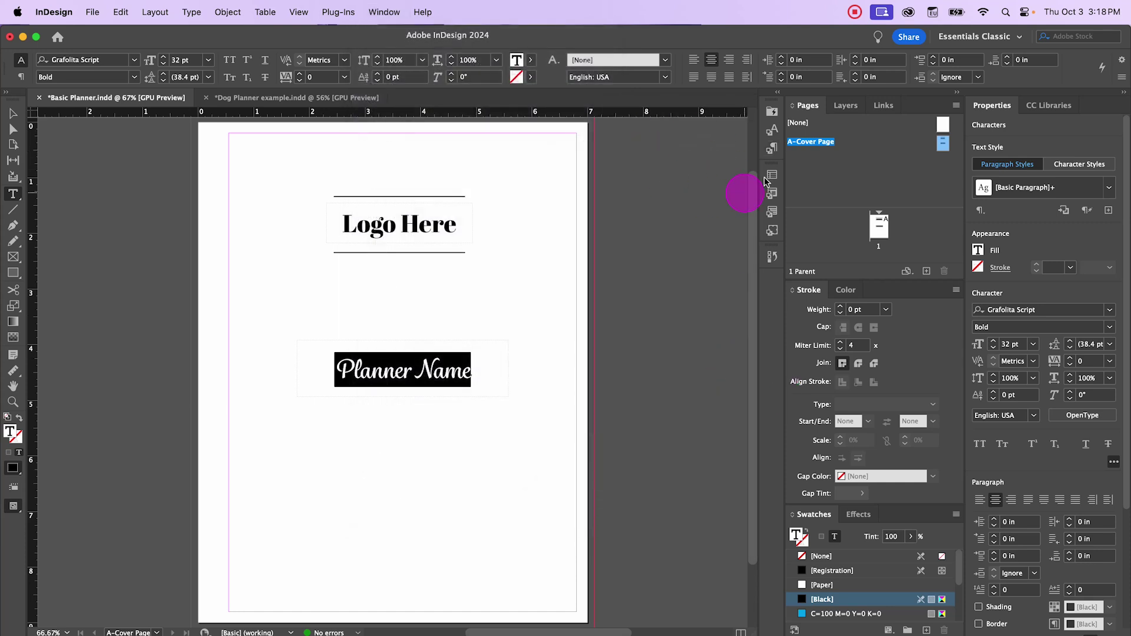
{"action": "left_click", "coordinate": [771, 128]}
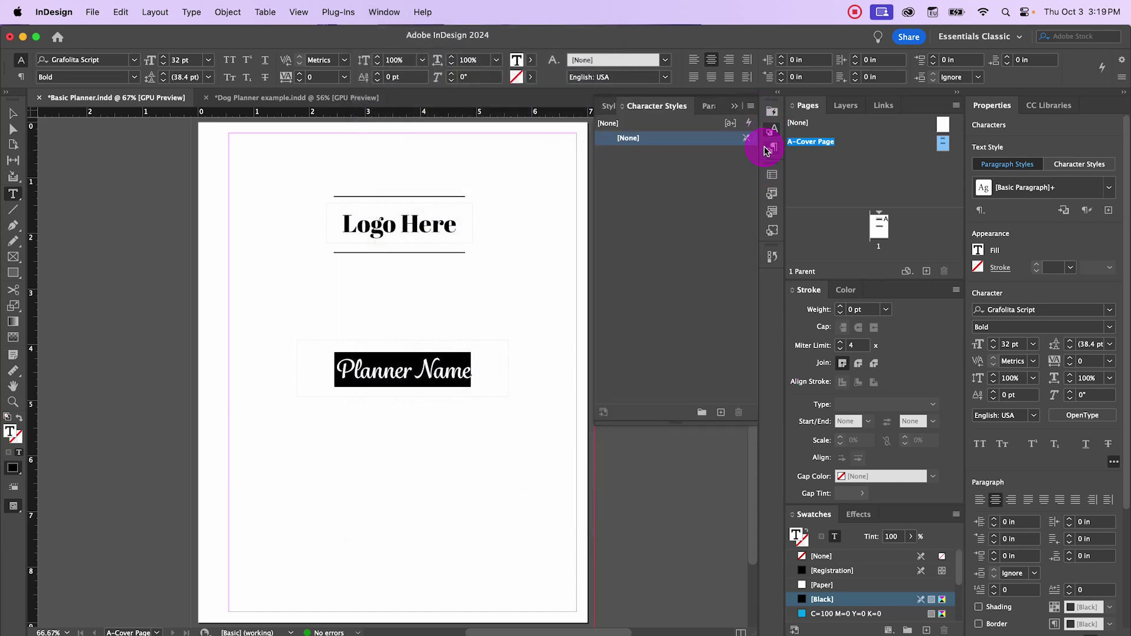
{"action": "left_click", "coordinate": [769, 150]}
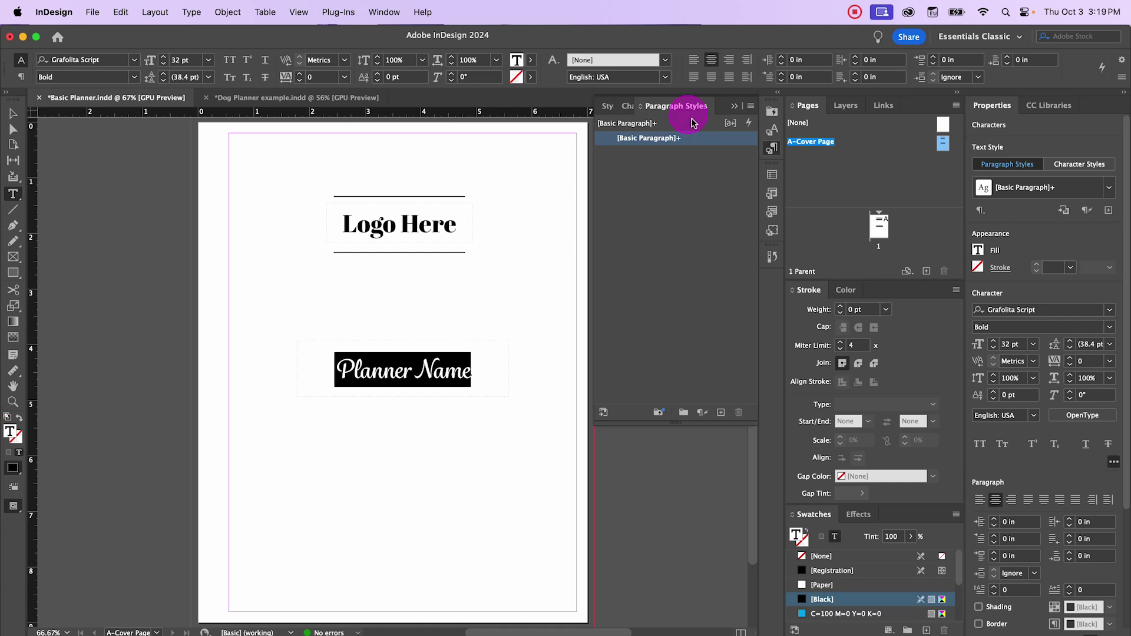
Create a paragraph style from the selected "Planner Name" text and name it "Page Headers".
{"action": "left_click", "coordinate": [721, 421]}
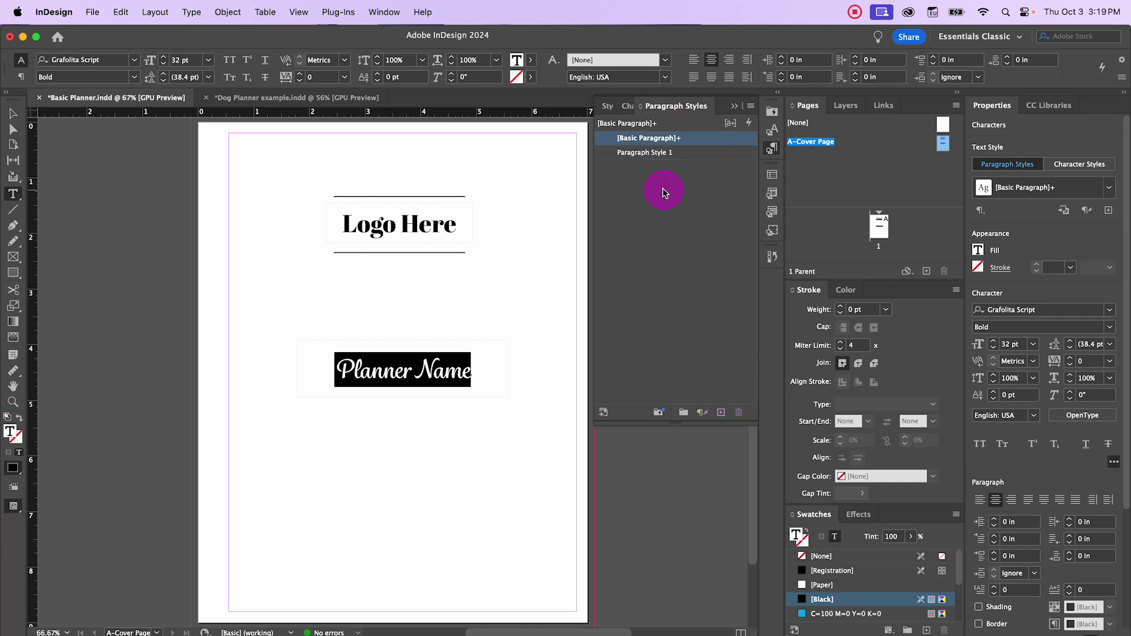
{"action": "double_click", "coordinate": [656, 156]}
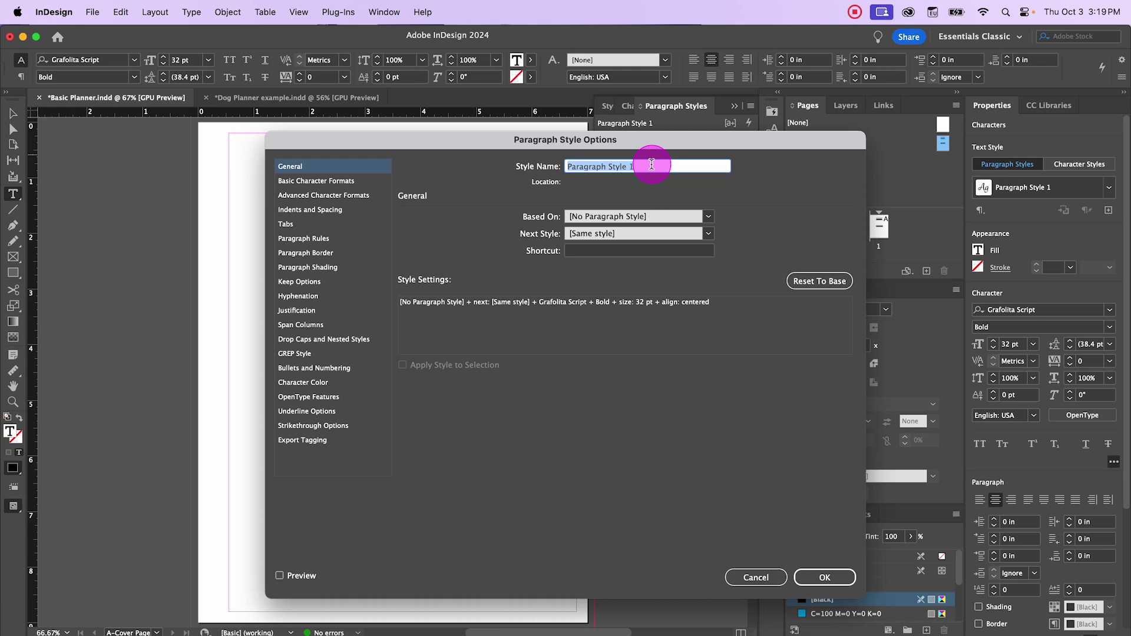
{"action": "type", "text": "Page Headera"}
{"action": "key", "text": "BackSpace"}
{"action": "type", "text": "s"}
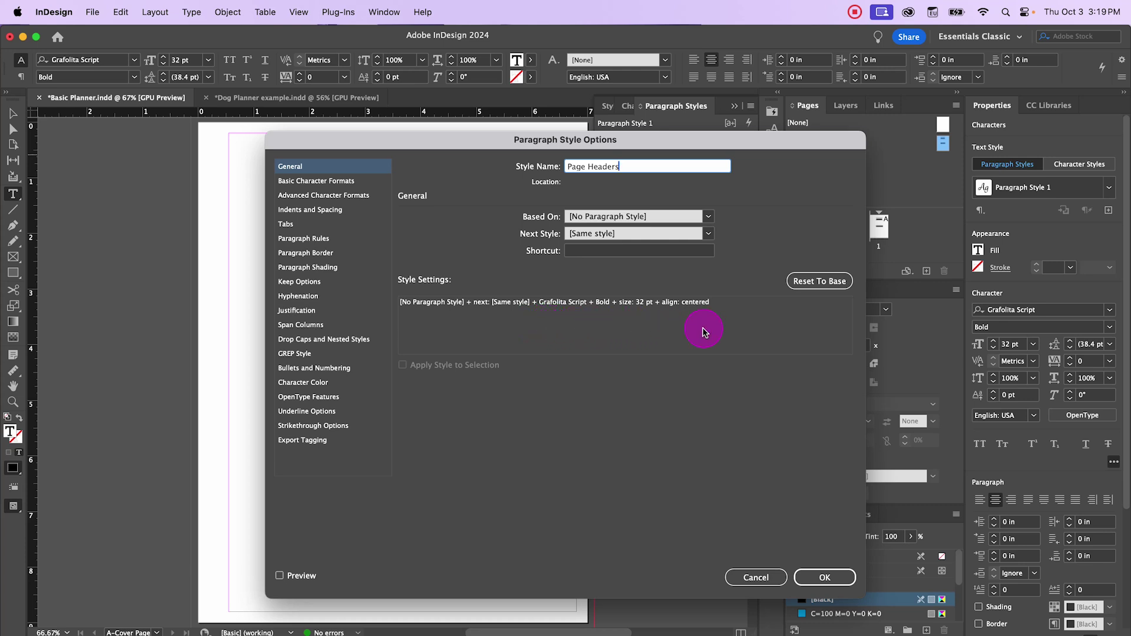
Review the Page Headers style's character, indent, tab, rule, border and shading settings, and save the style.
{"action": "left_click", "coordinate": [323, 183]}
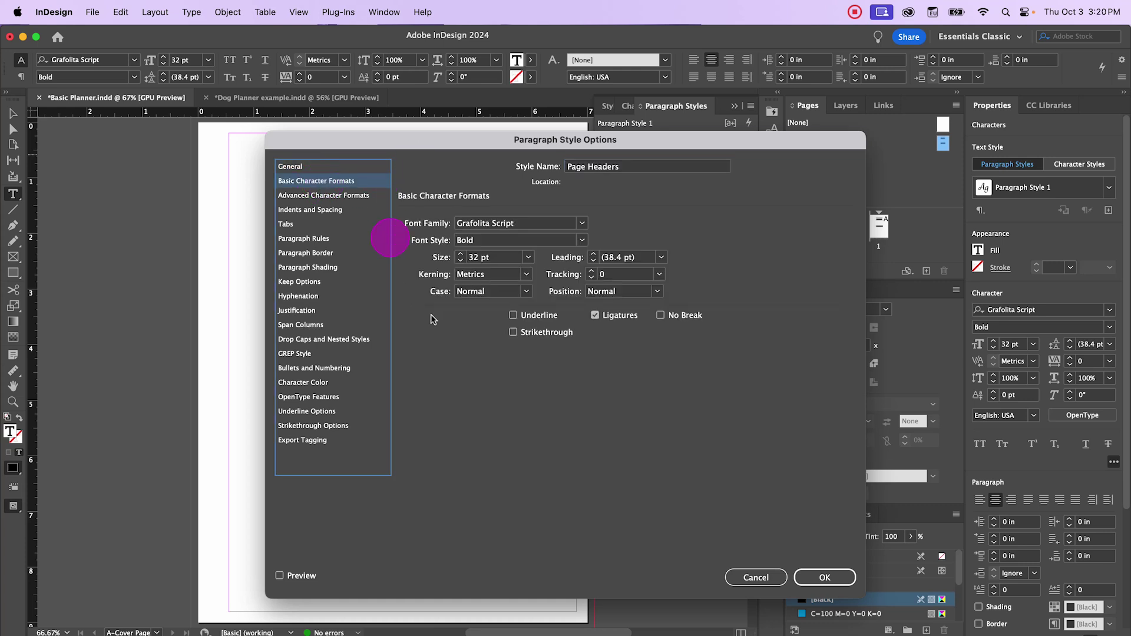
{"action": "left_click", "coordinate": [295, 196]}
{"action": "left_click", "coordinate": [302, 211]}
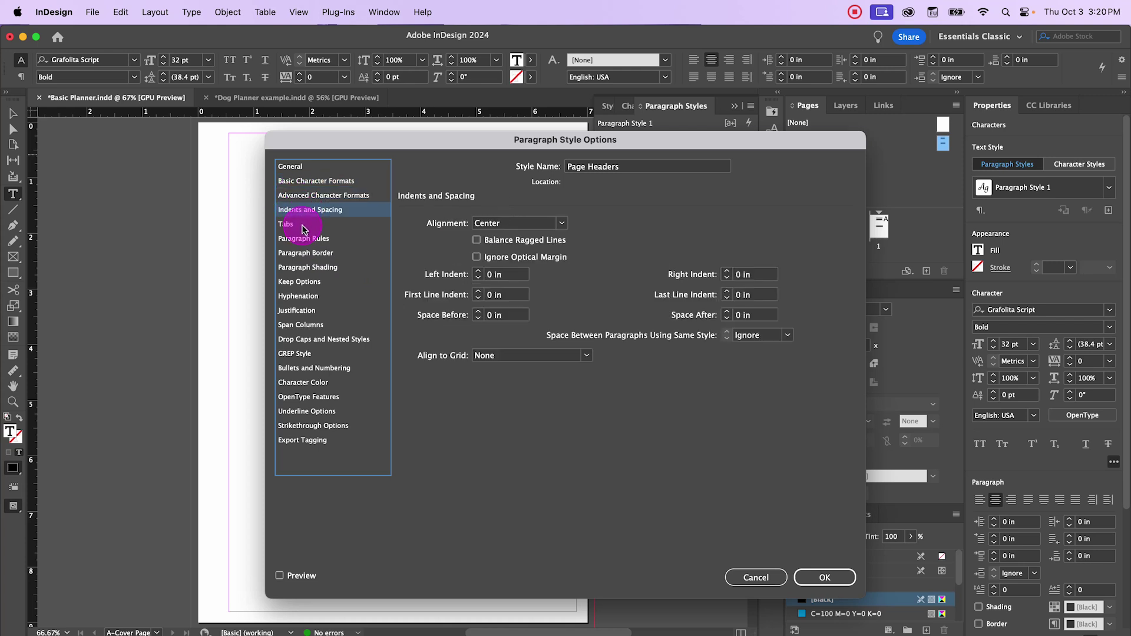
{"action": "left_click", "coordinate": [301, 226]}
{"action": "left_click", "coordinate": [306, 239]}
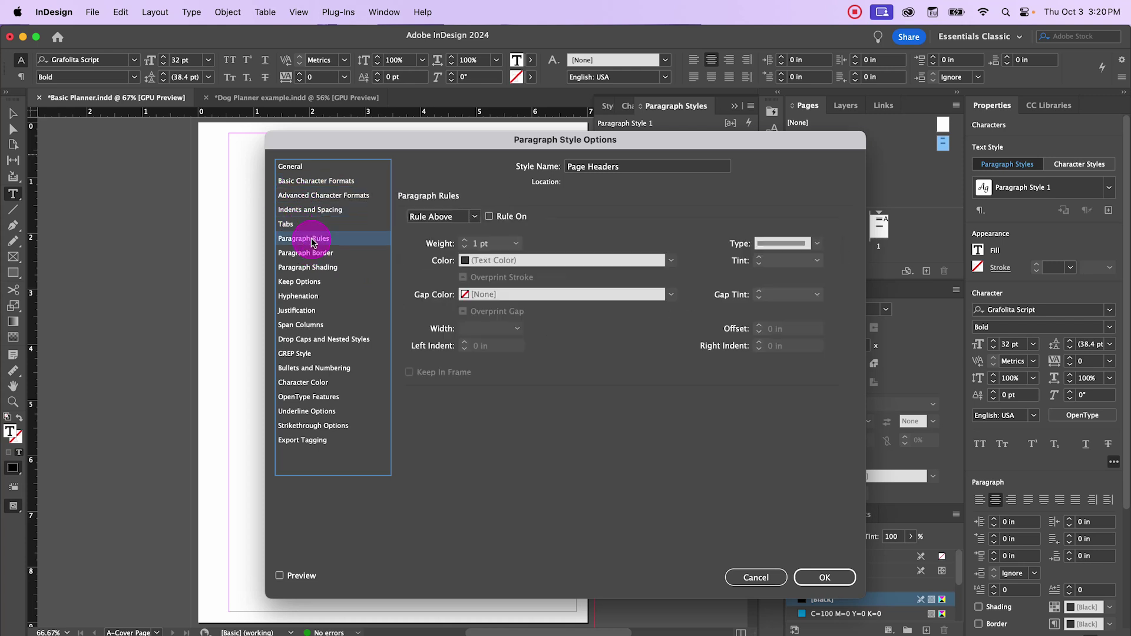
{"action": "left_click", "coordinate": [307, 253]}
{"action": "left_click", "coordinate": [311, 268]}
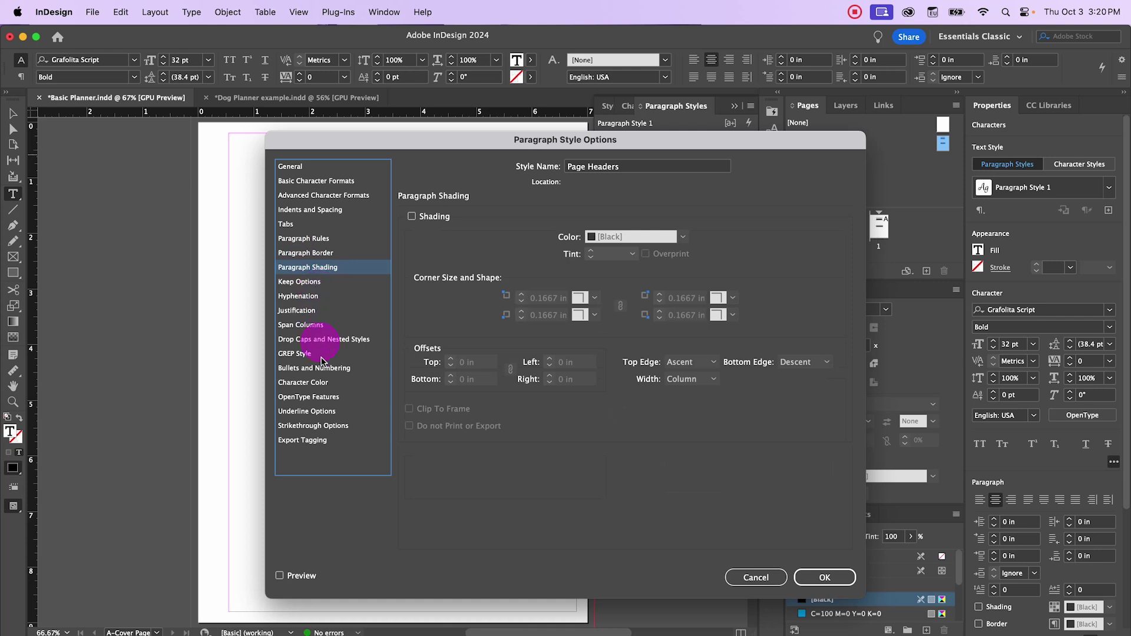
{"action": "left_click", "coordinate": [301, 166]}
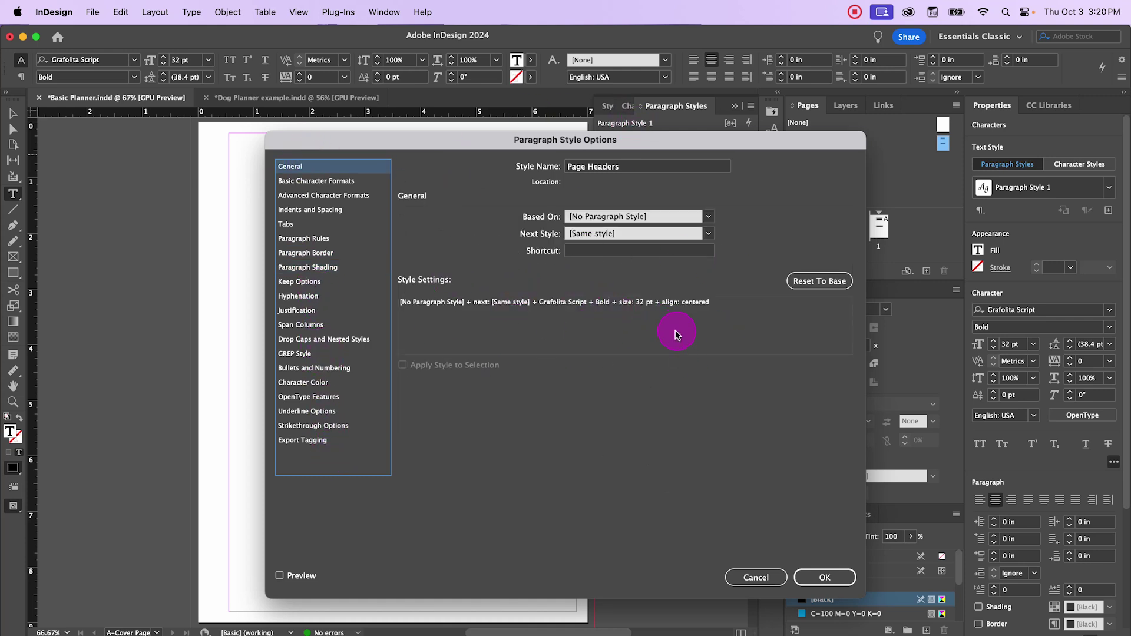
{"action": "left_click", "coordinate": [824, 575]}
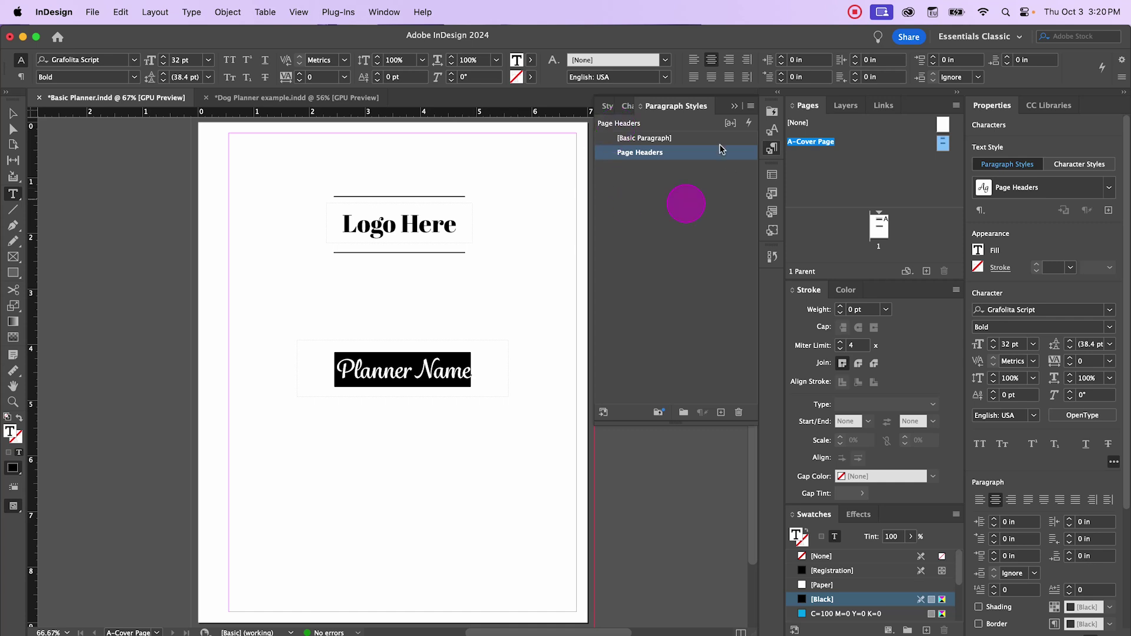
Create a text frame below "Planner Name", matching that frame's width, containing the text "Belongs To".
{"action": "left_click", "coordinate": [419, 436]}
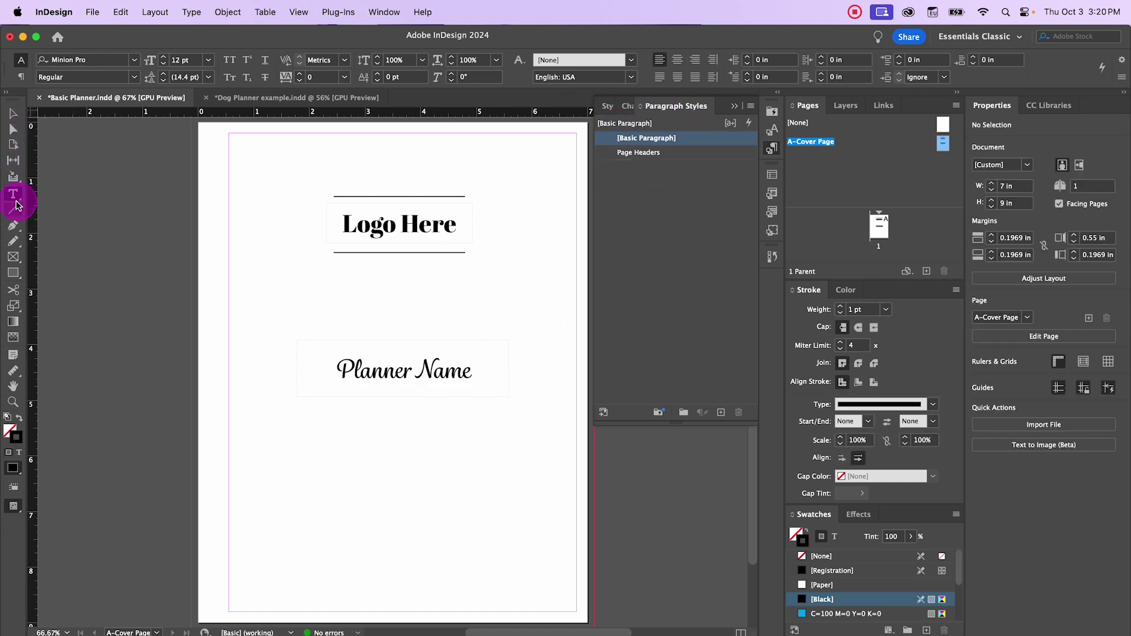
{"action": "left_click_drag", "start_coordinate": [297, 445], "coordinate": [508, 506]}
{"action": "type", "text": "B"}
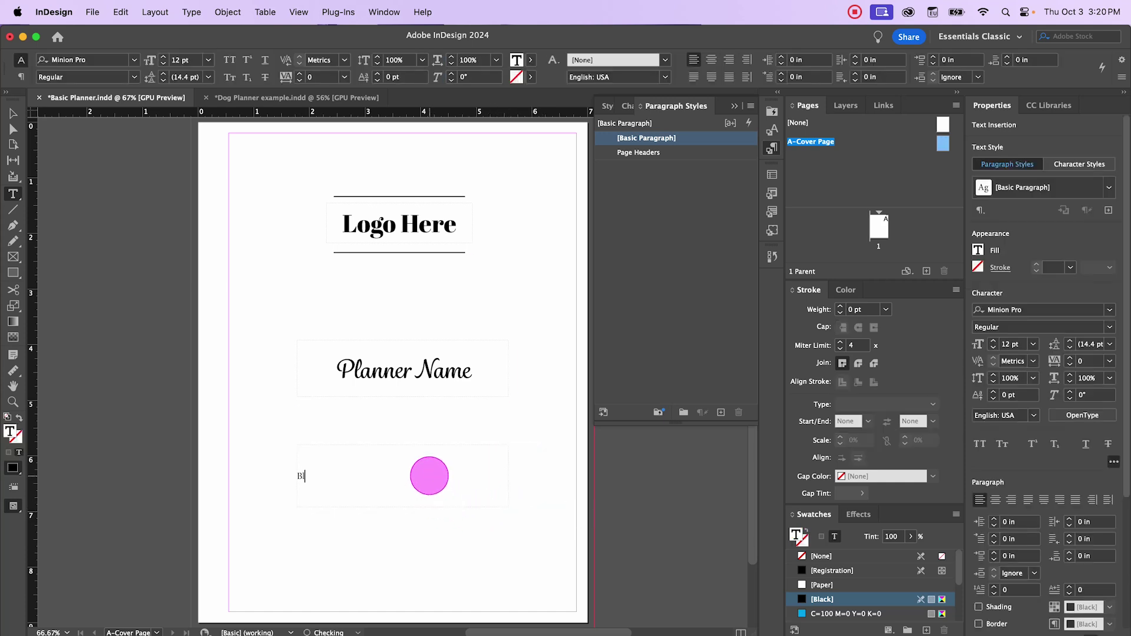
{"action": "type", "text": "elongs To"}
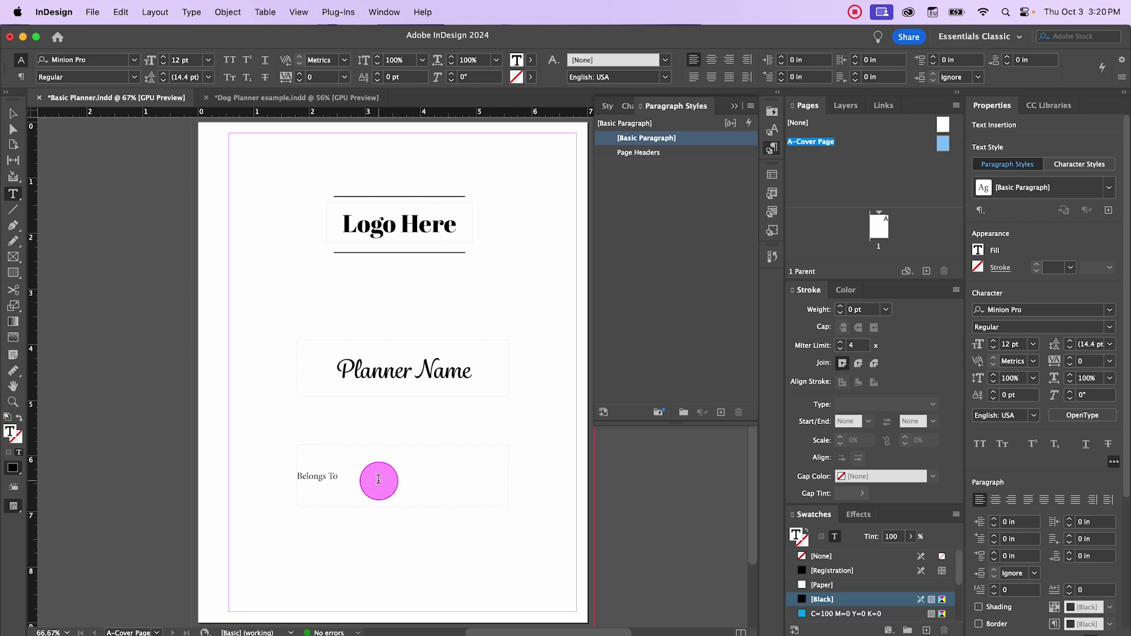
Apply the Page Headers paragraph style to the "Belongs To" text.
{"action": "left_click_drag", "start_coordinate": [341, 475], "coordinate": [300, 477]}
{"action": "left_click", "coordinate": [329, 481]}
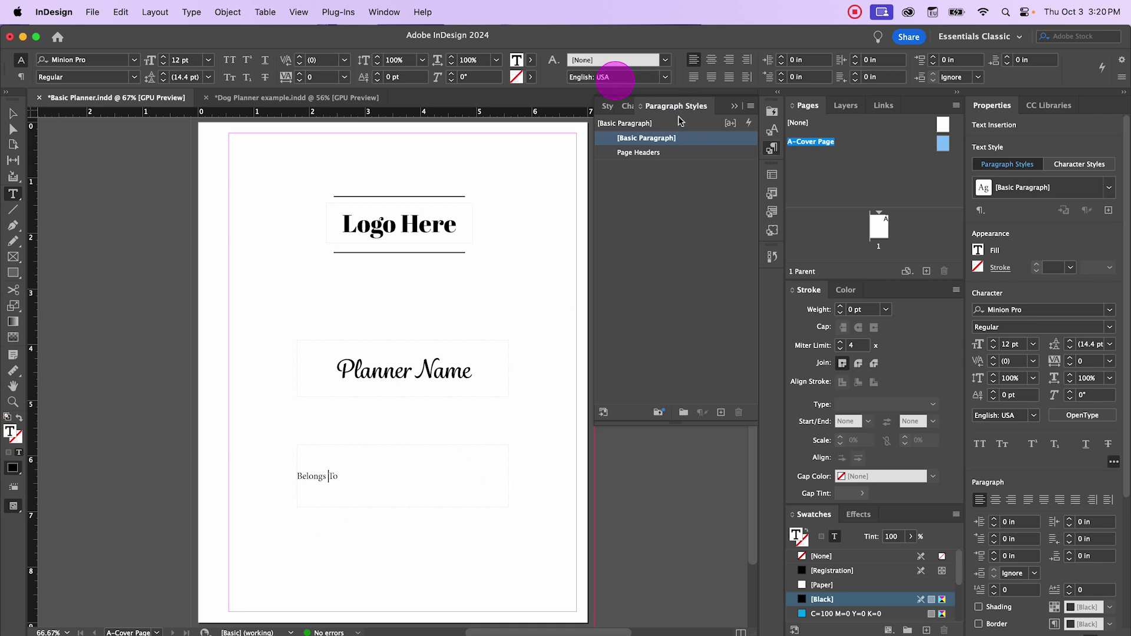
{"action": "left_click", "coordinate": [312, 471]}
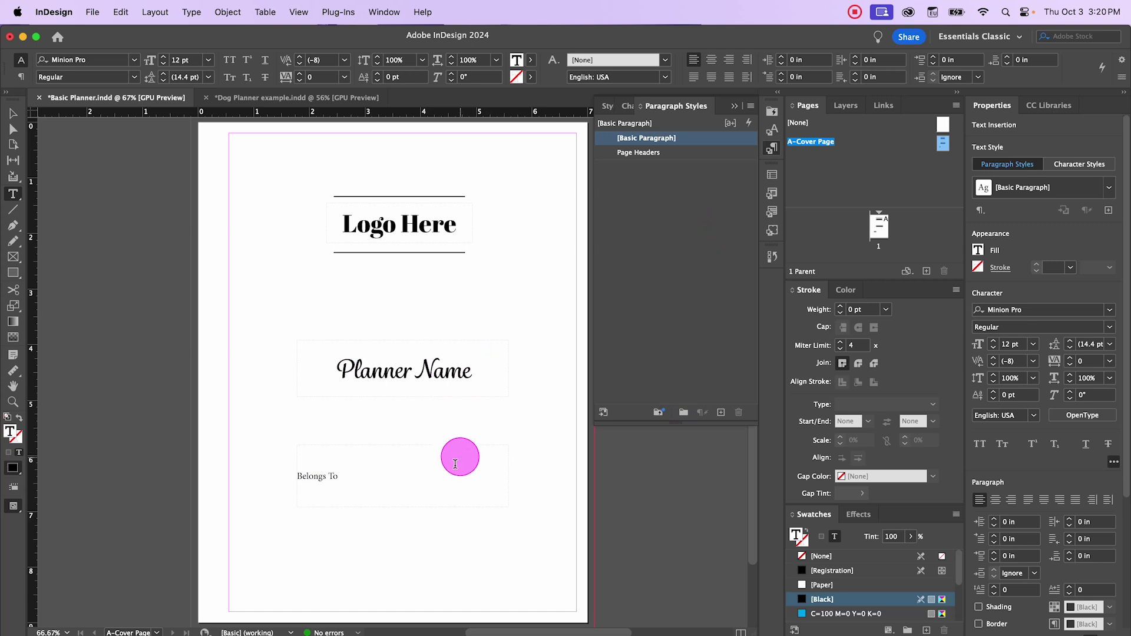
{"action": "left_click", "coordinate": [315, 475]}
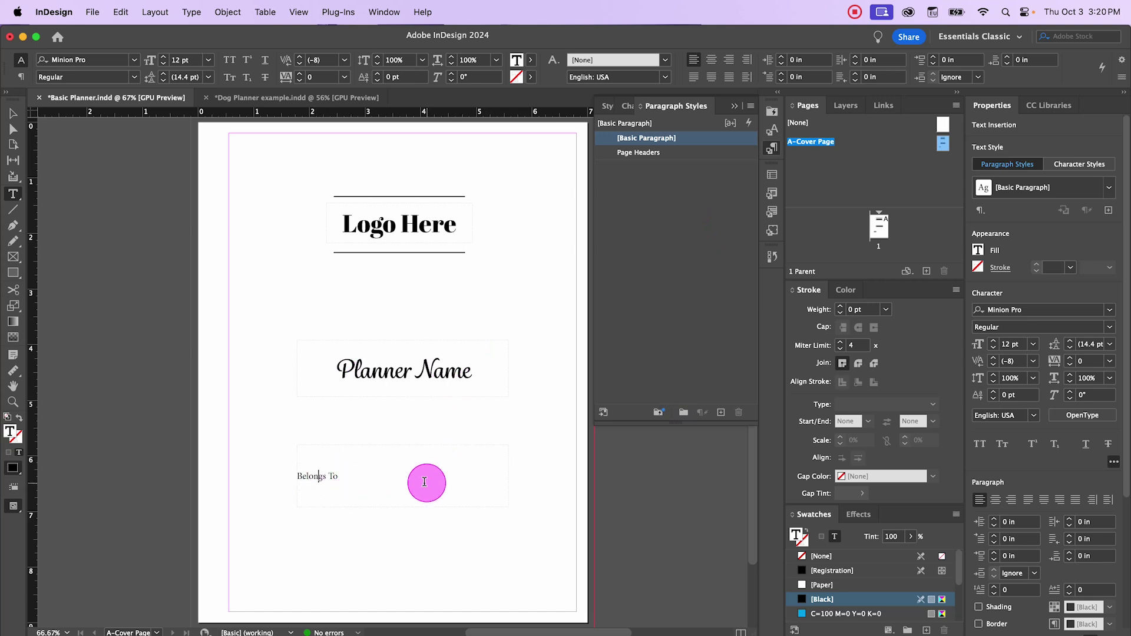
{"action": "left_click", "coordinate": [642, 155]}
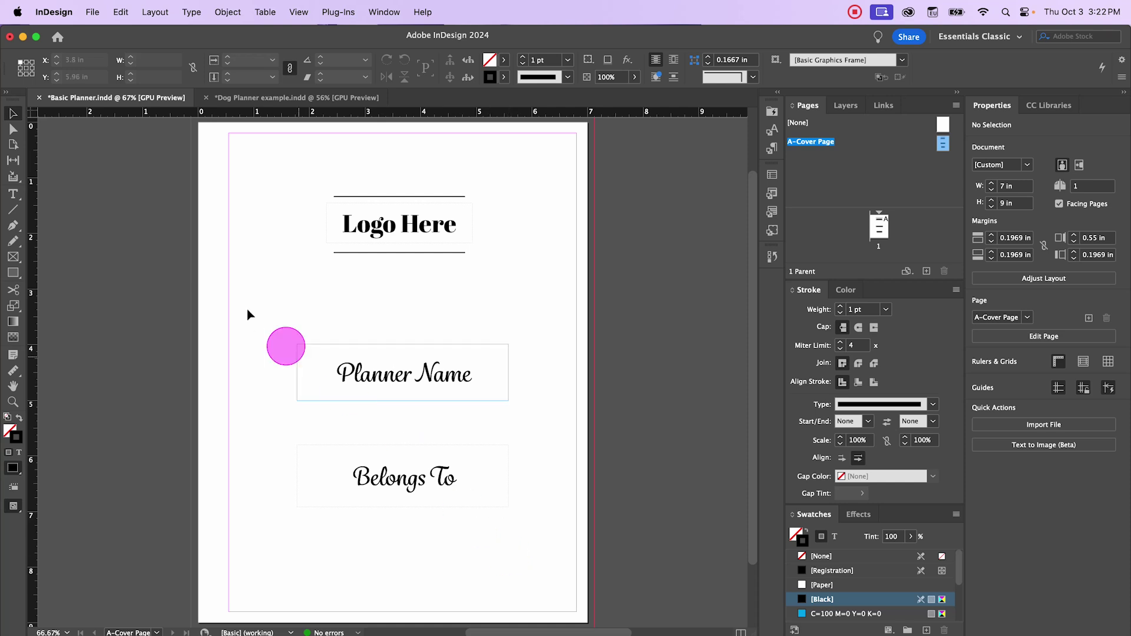
Draw a horizontal line about 4.46 in long below the "Belongs To" text.
{"action": "left_click", "coordinate": [13, 209]}
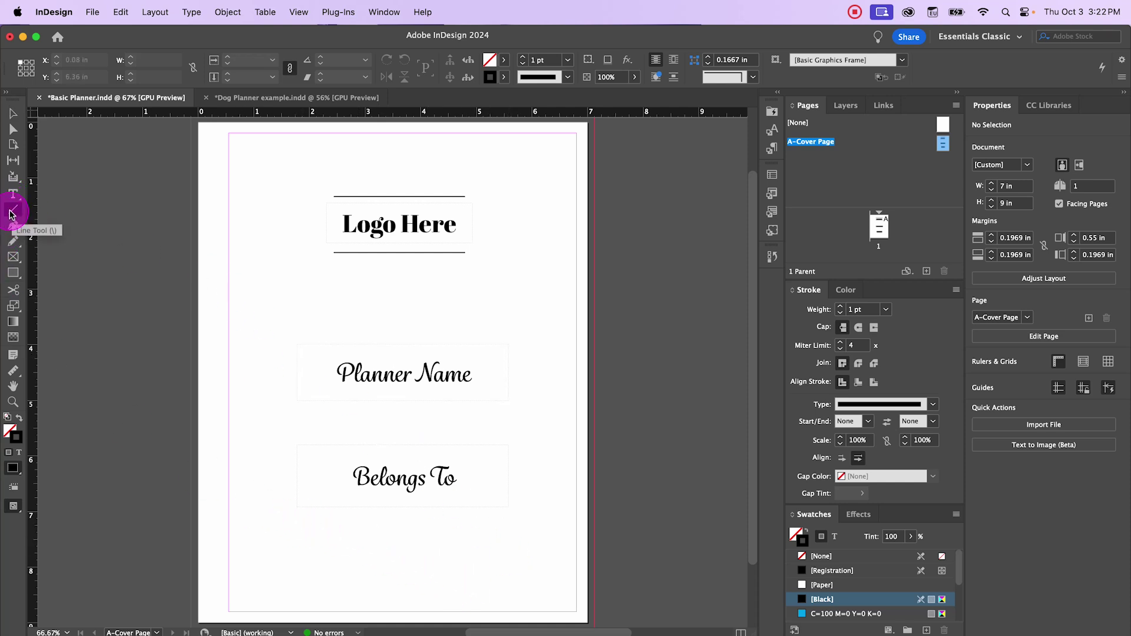
{"action": "left_click", "coordinate": [346, 549]}
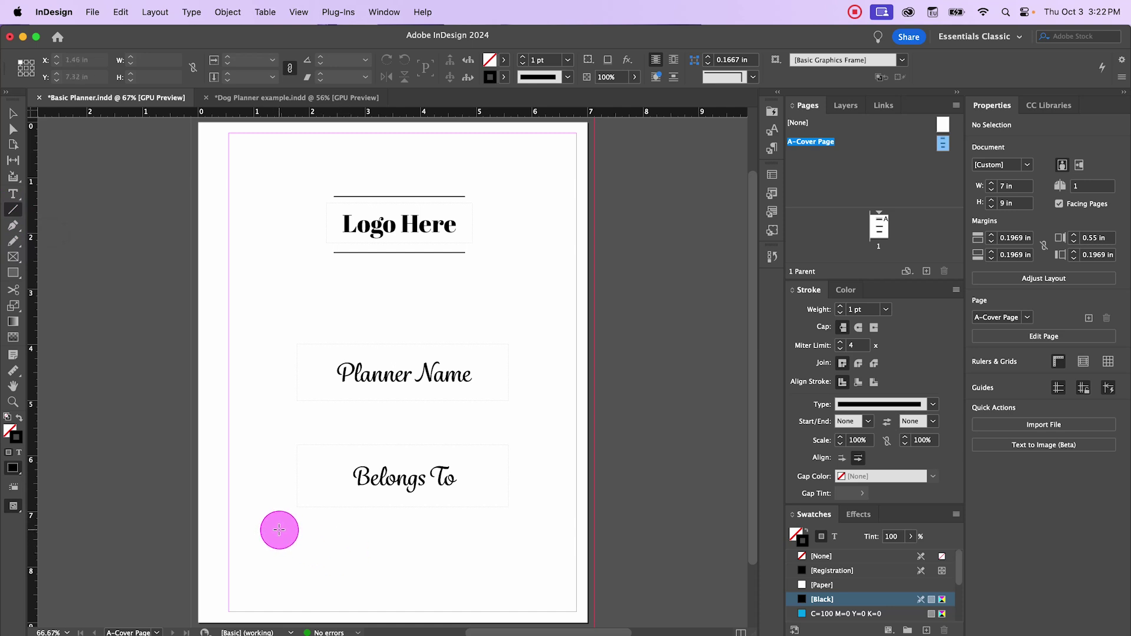
{"action": "left_click_drag", "start_coordinate": [278, 528], "coordinate": [526, 527]}
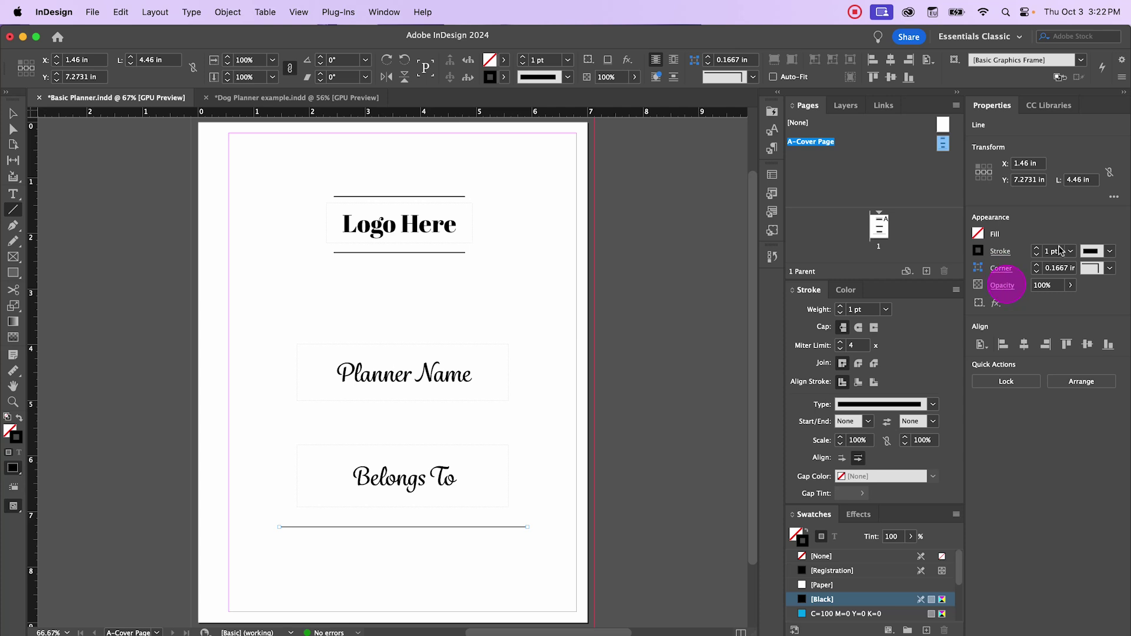
Set the stroke weight of the line below "Belongs To" to 0.5 pt.
{"action": "left_click", "coordinate": [1110, 252]}
{"action": "left_click", "coordinate": [1110, 253]}
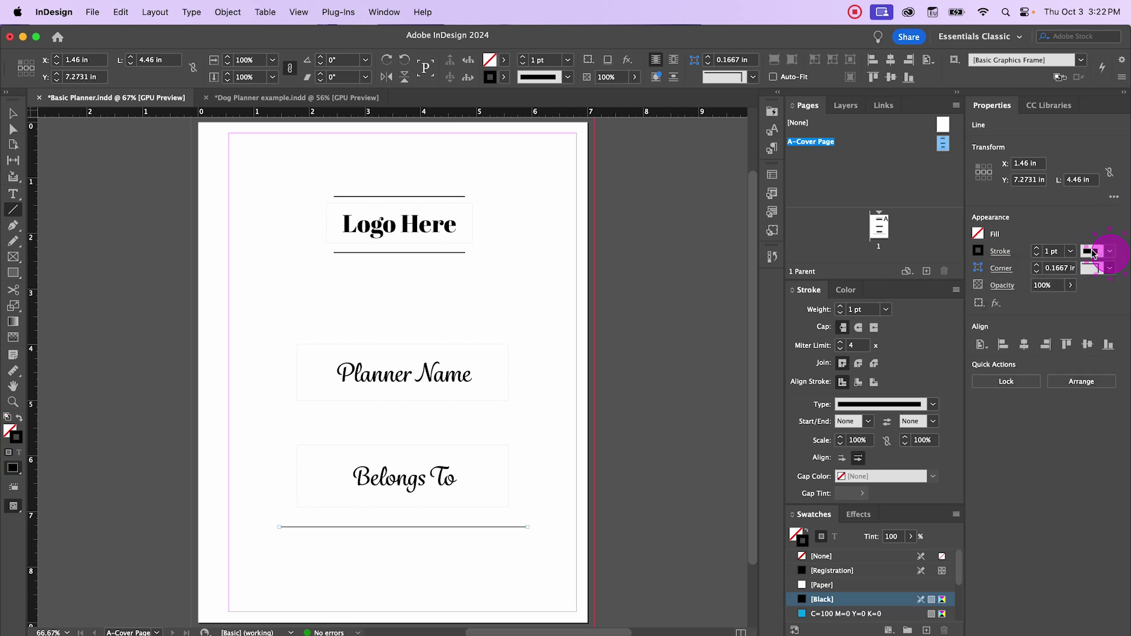
{"action": "left_click", "coordinate": [1074, 256]}
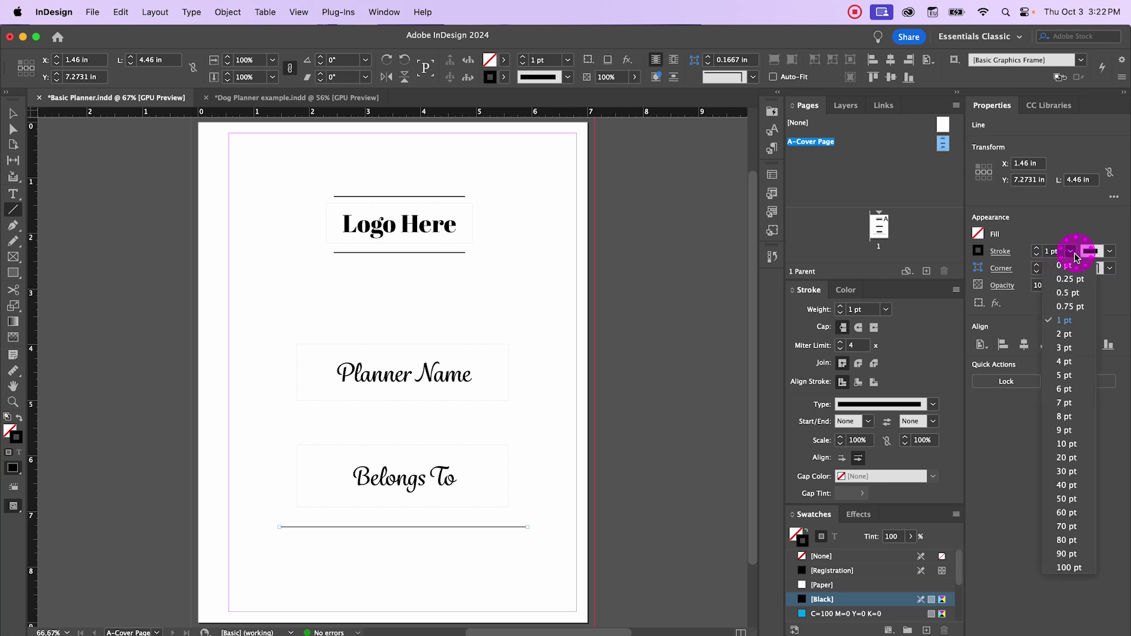
{"action": "left_click", "coordinate": [1076, 291]}
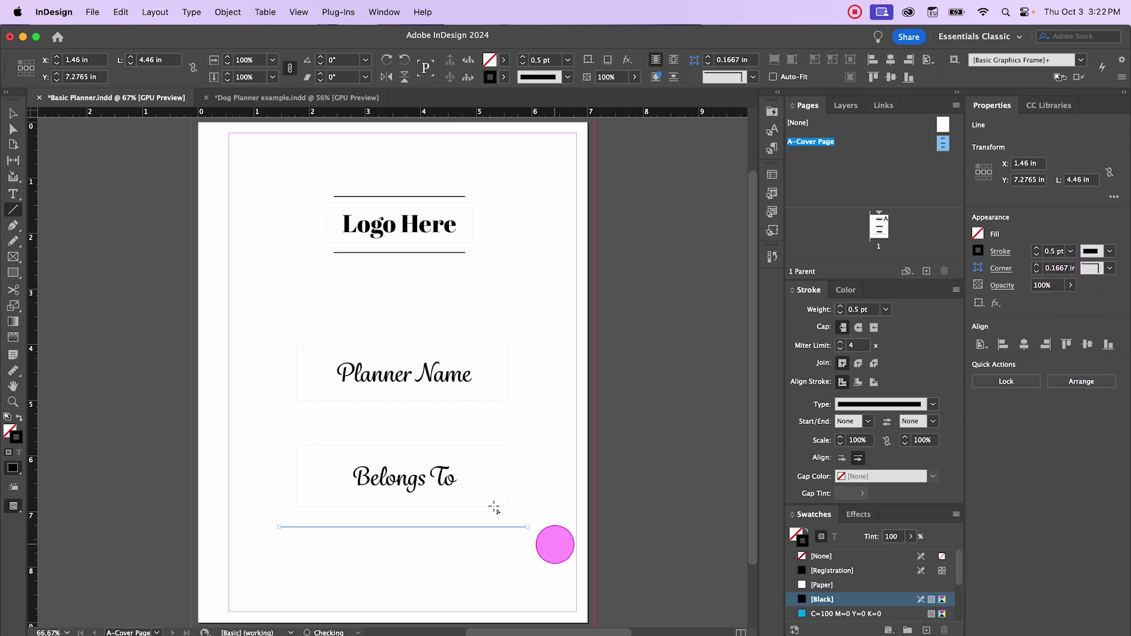
Duplicate the line straight down, placing the copy at about Y 7.98 in.
{"action": "left_click", "coordinate": [13, 113]}
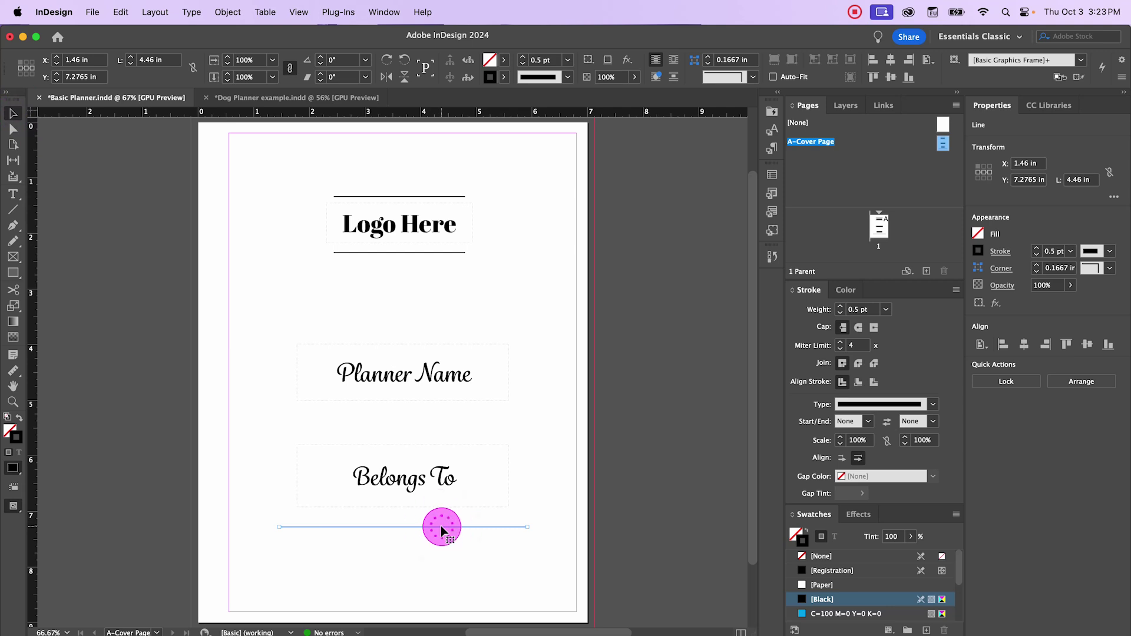
{"action": "left_click_drag", "start_coordinate": [441, 527], "coordinate": [443, 529]}
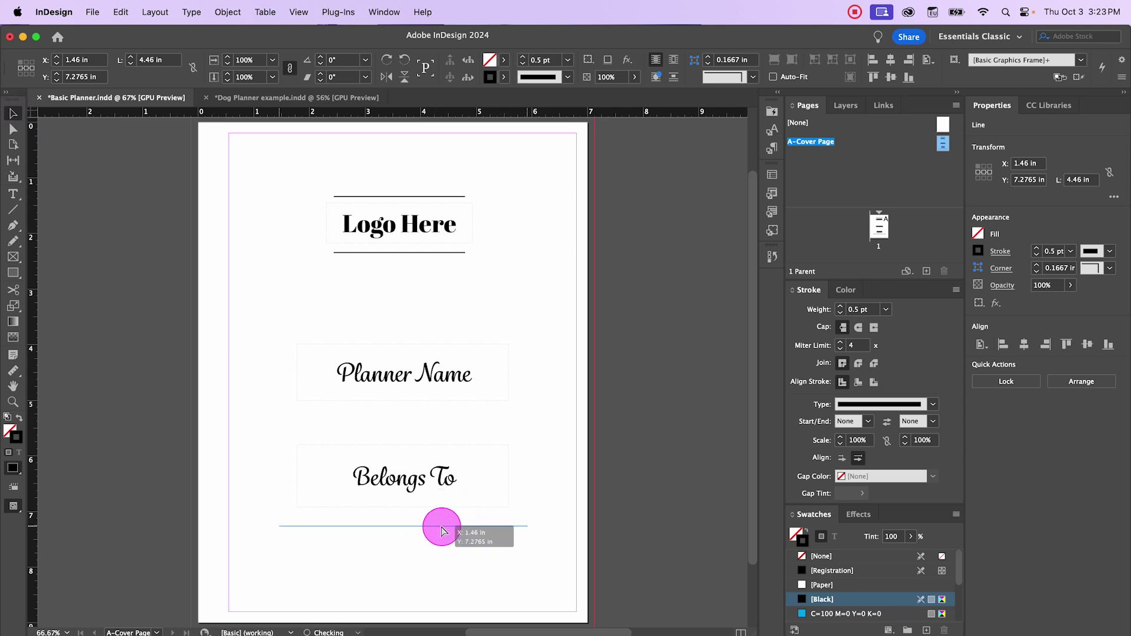
{"action": "left_click_drag", "start_coordinate": [443, 531], "coordinate": [443, 530]}
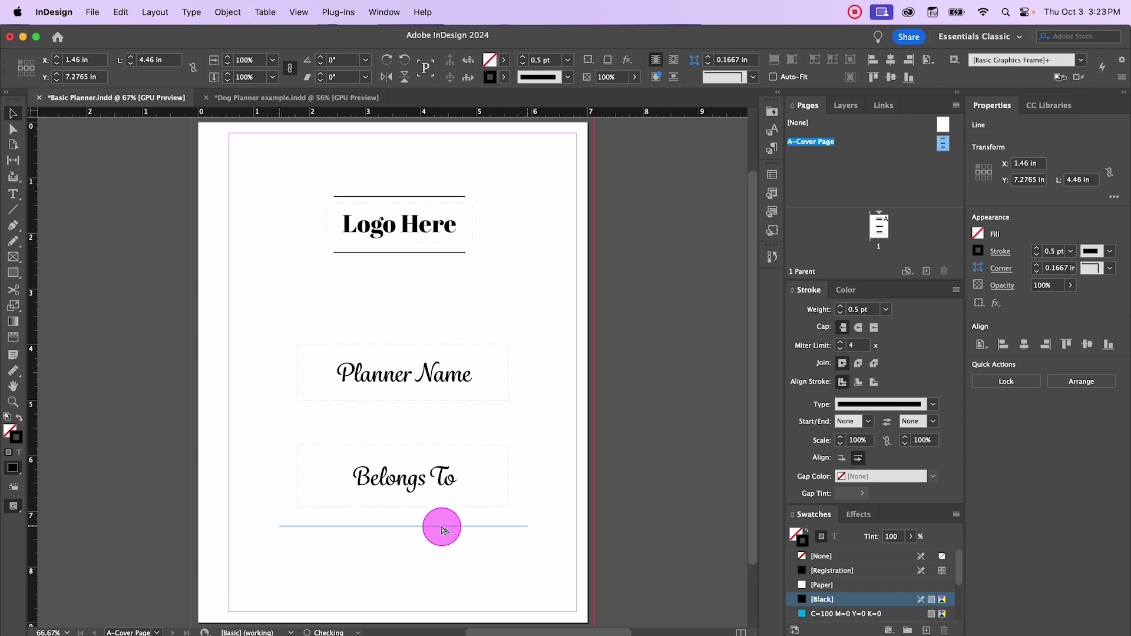
{"action": "left_click_drag", "start_coordinate": [443, 530], "coordinate": [442, 567]}
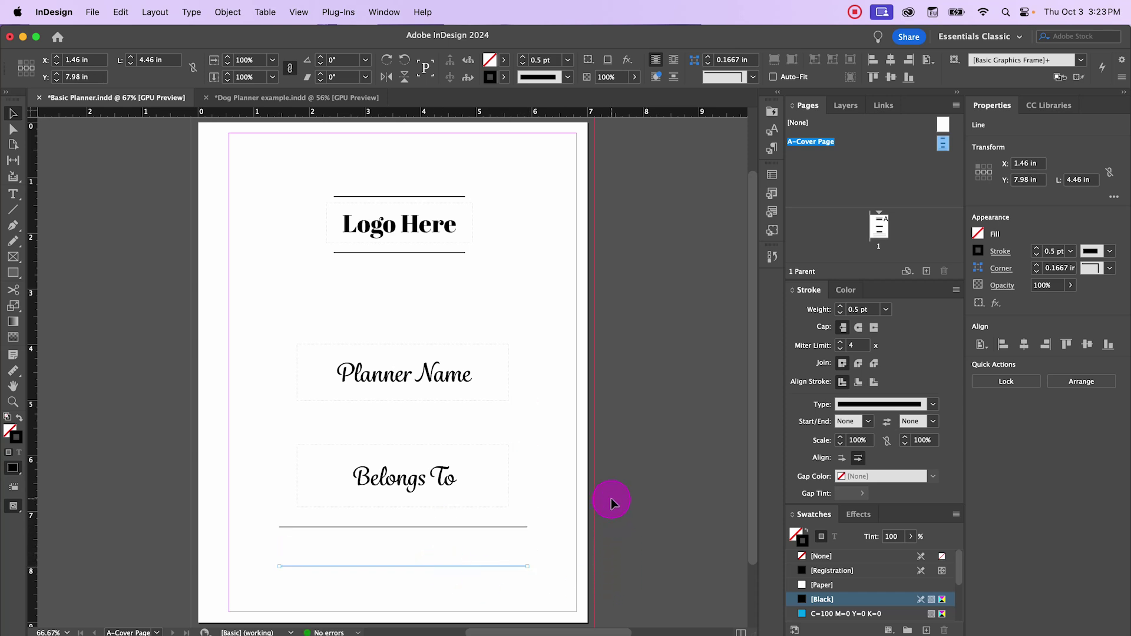
Nudge the upper line below "Belongs To" down to about Y 7.39 in and deselect it.
{"action": "left_click", "coordinate": [427, 528]}
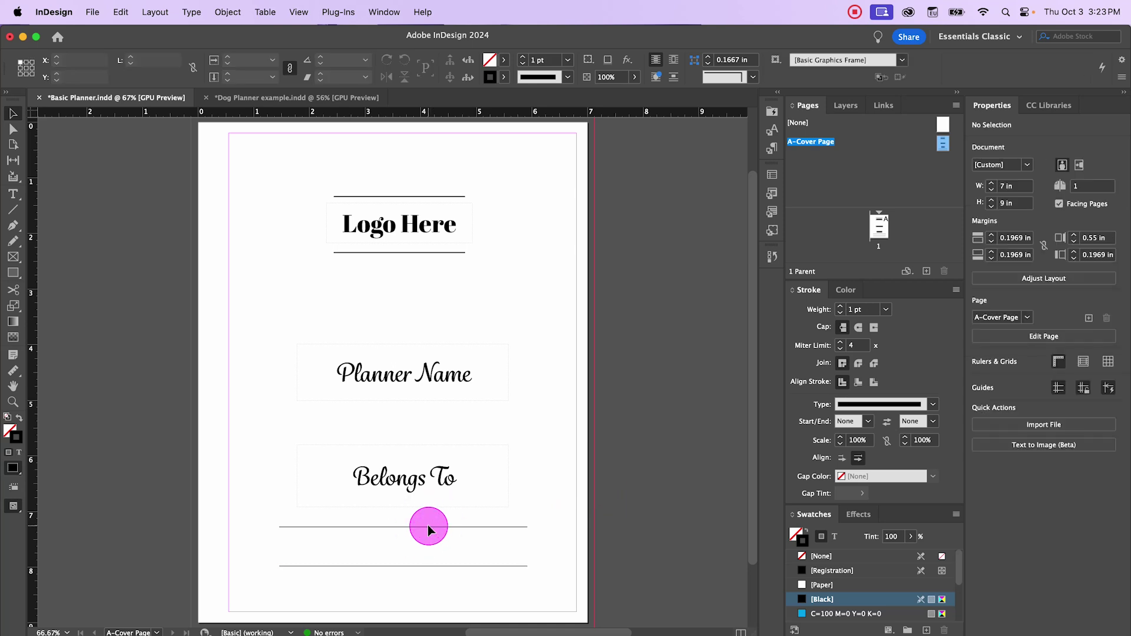
{"action": "left_click", "coordinate": [459, 528]}
{"action": "key", "text": "Down"}
{"action": "key", "text": "Down"}
{"action": "key", "text": "Down"}
{"action": "key", "text": "Down"}
{"action": "key", "text": "Down"}
{"action": "key", "text": "Down"}
{"action": "key", "text": "Down"}
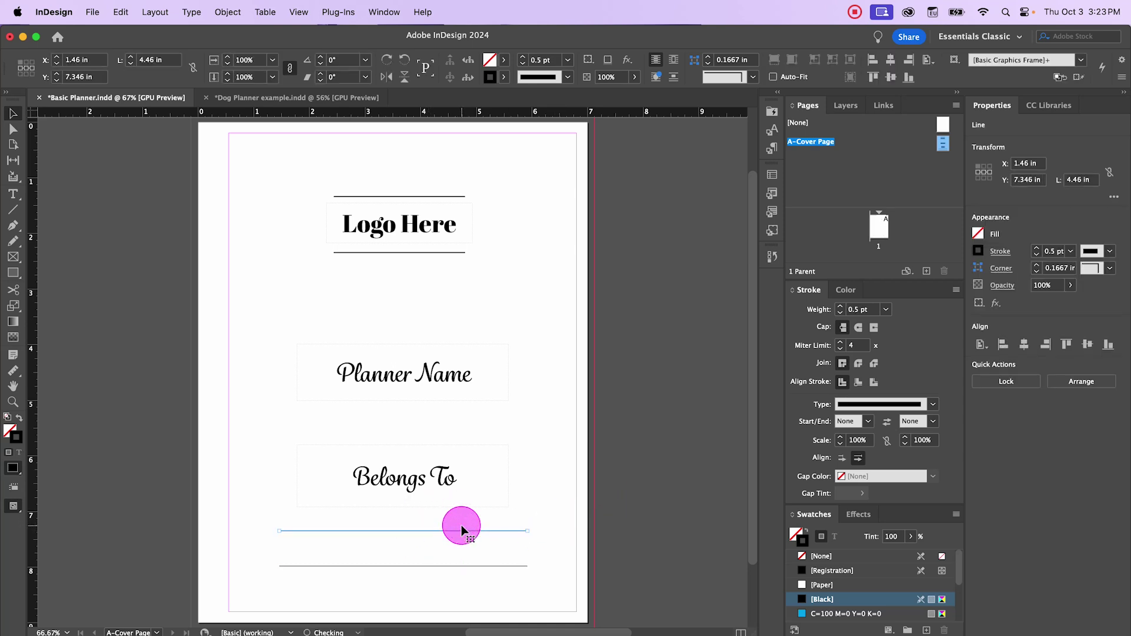
{"action": "key", "text": "Down"}
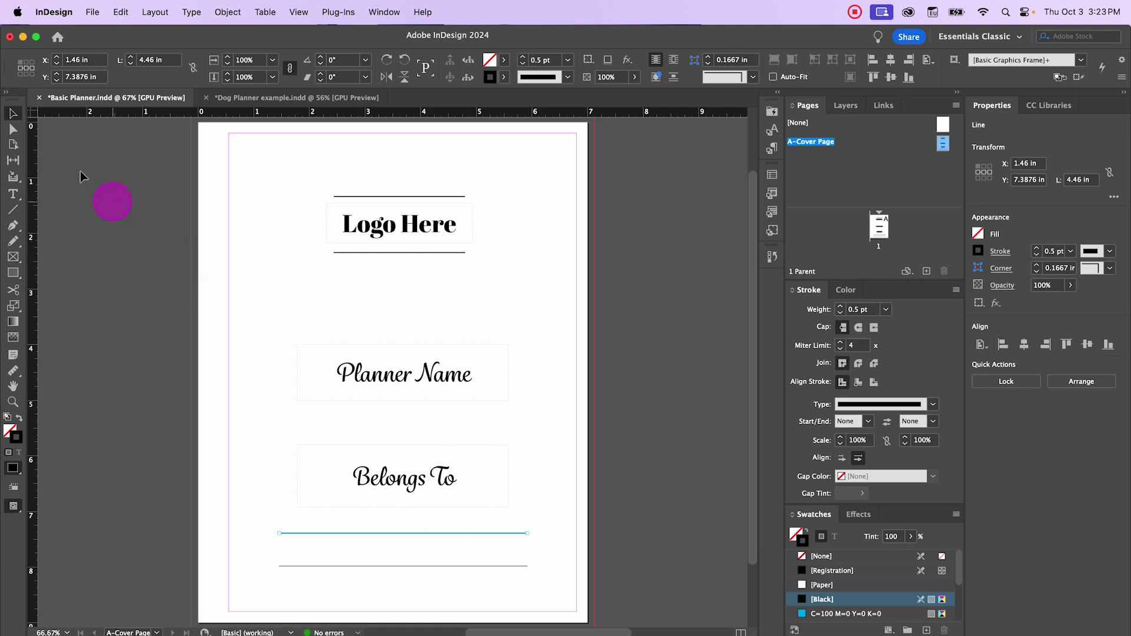
{"action": "left_click", "coordinate": [142, 223]}
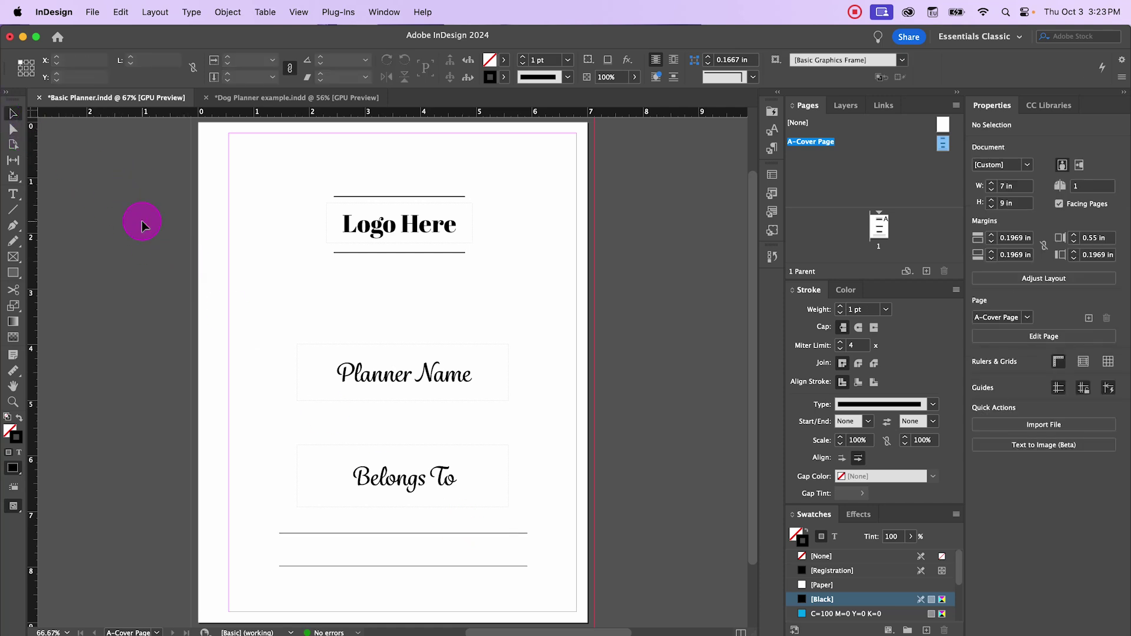
Switch to the preview screen mode, nudge the "Planner Name" frame up to about Y 3.71 in, and deselect it.
{"action": "key", "text": "w"}
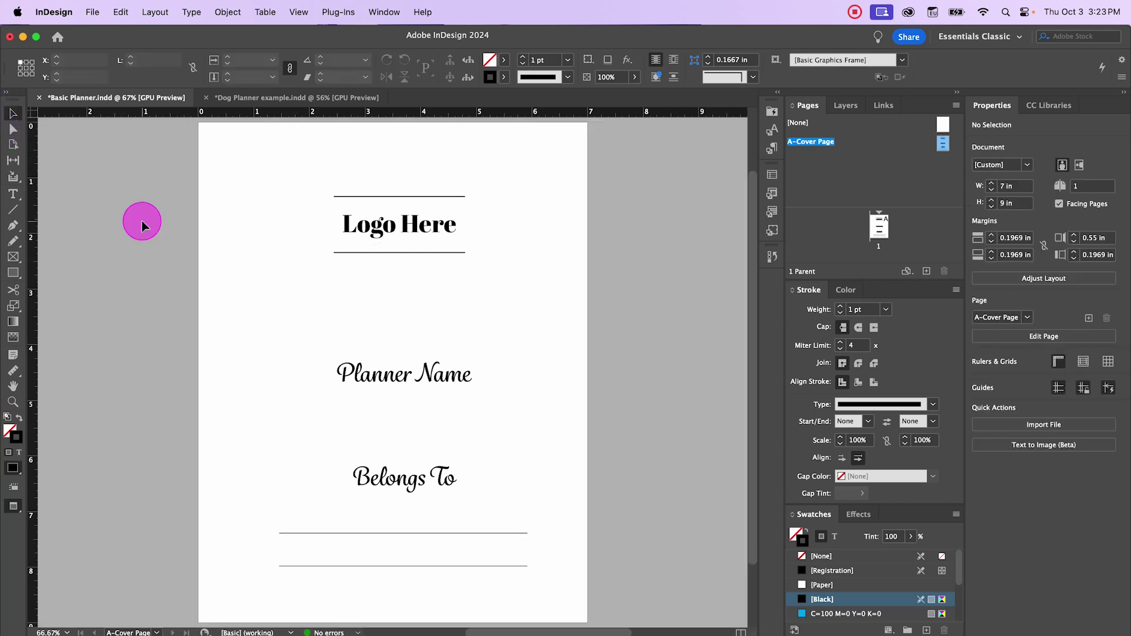
{"action": "scroll", "coordinate": [265, 265], "scroll_direction": "down", "scroll_amount": 1}
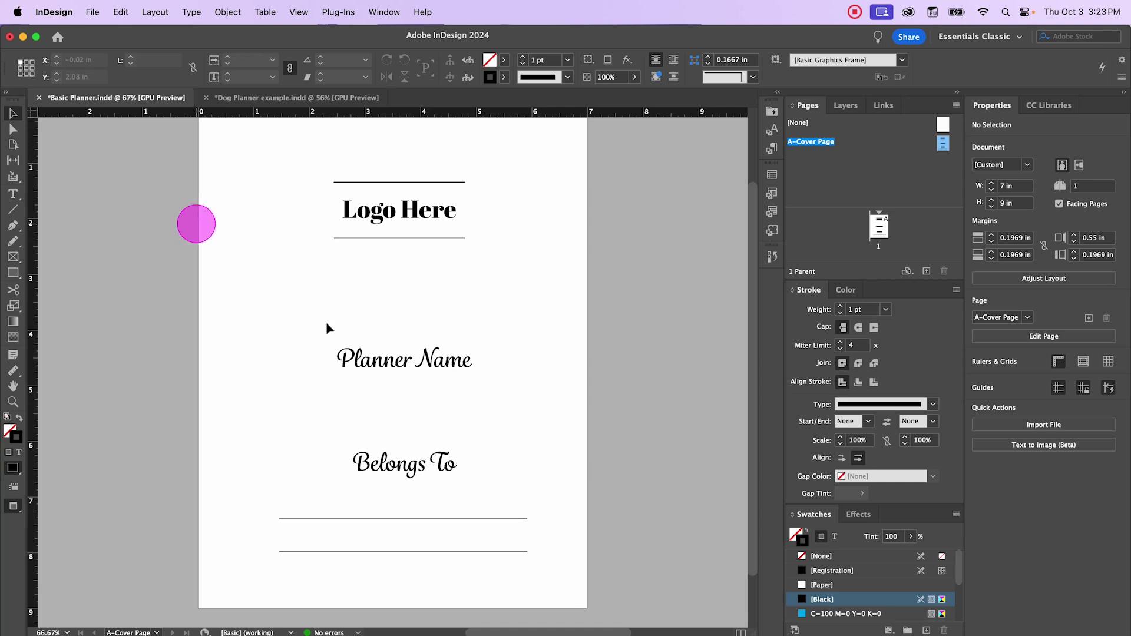
{"action": "left_click", "coordinate": [382, 353]}
{"action": "key", "text": "Up"}
{"action": "key", "text": "Up"}
{"action": "key", "text": "Up"}
{"action": "key", "text": "Up"}
{"action": "key", "text": "Up"}
{"action": "key", "text": "Up"}
{"action": "key", "text": "Up"}
{"action": "key", "text": "Up"}
{"action": "key", "text": "Up"}
{"action": "key", "text": "Up"}
{"action": "key", "text": "Up"}
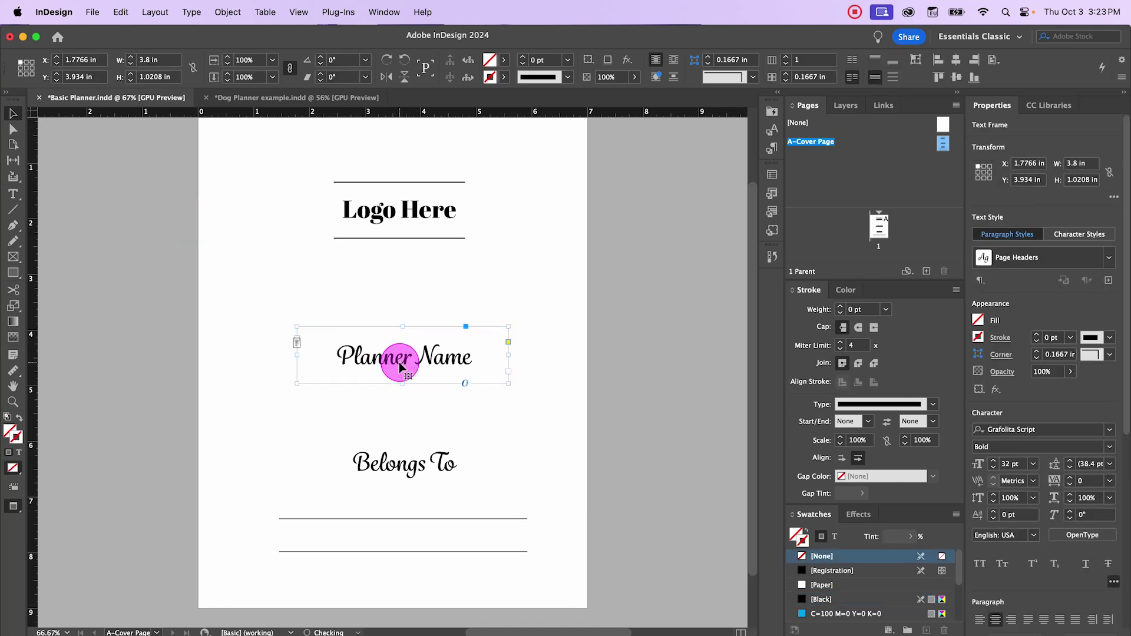
{"action": "key", "text": "Up"}
{"action": "key", "text": "Up"}
{"action": "key", "text": "Up"}
{"action": "key", "text": "Up"}
{"action": "key", "text": "Up"}
{"action": "key", "text": "Up"}
{"action": "key", "text": "Up"}
{"action": "key", "text": "Up"}
{"action": "key", "text": "Up"}
{"action": "key", "text": "Up"}
{"action": "key", "text": "Up"}
{"action": "key", "text": "Up"}
{"action": "key", "text": "Up"}
{"action": "key", "text": "Up"}
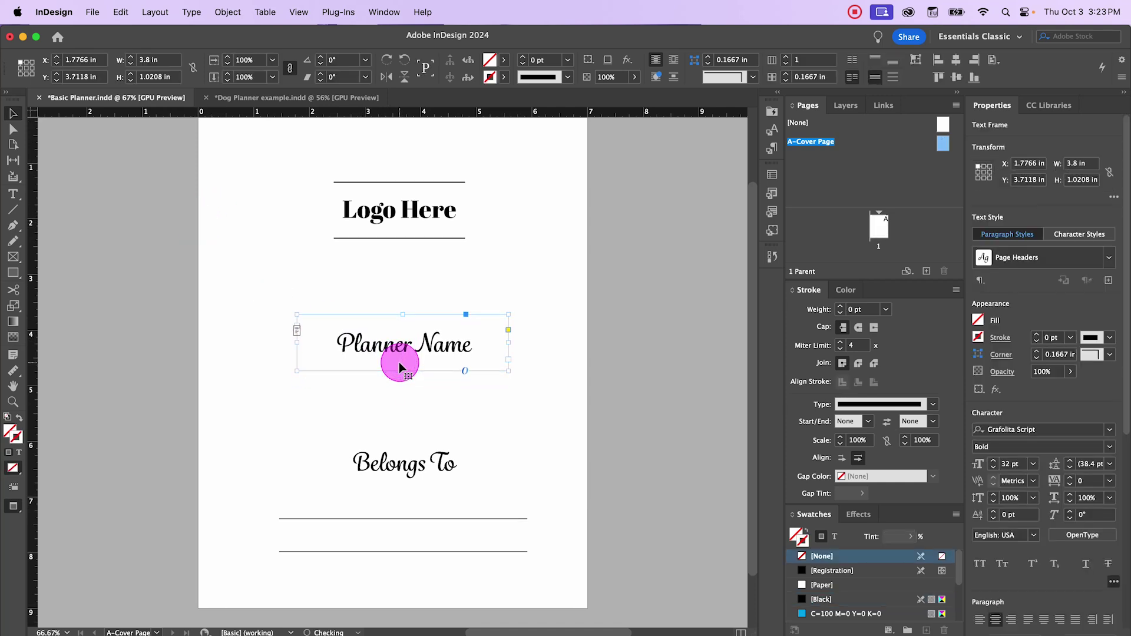
{"action": "left_click", "coordinate": [120, 229]}
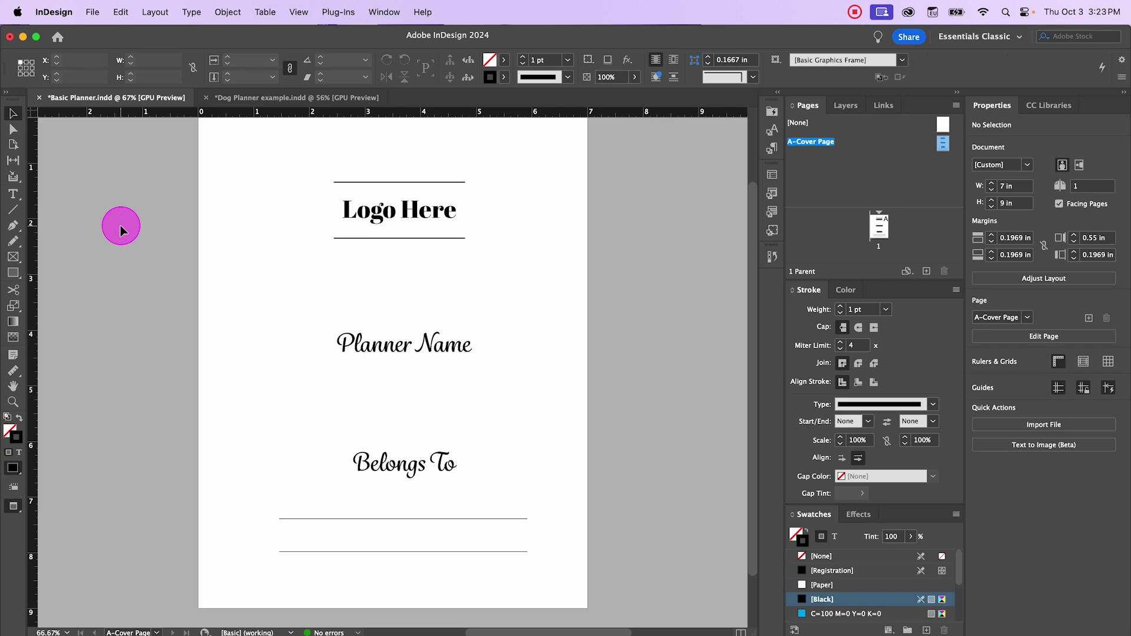
Return to the normal screen mode, center the two lines below "Belongs To" horizontally, and deselect them.
{"action": "scroll", "coordinate": [188, 287], "scroll_direction": "up", "scroll_amount": 3}
{"action": "key", "text": "w"}
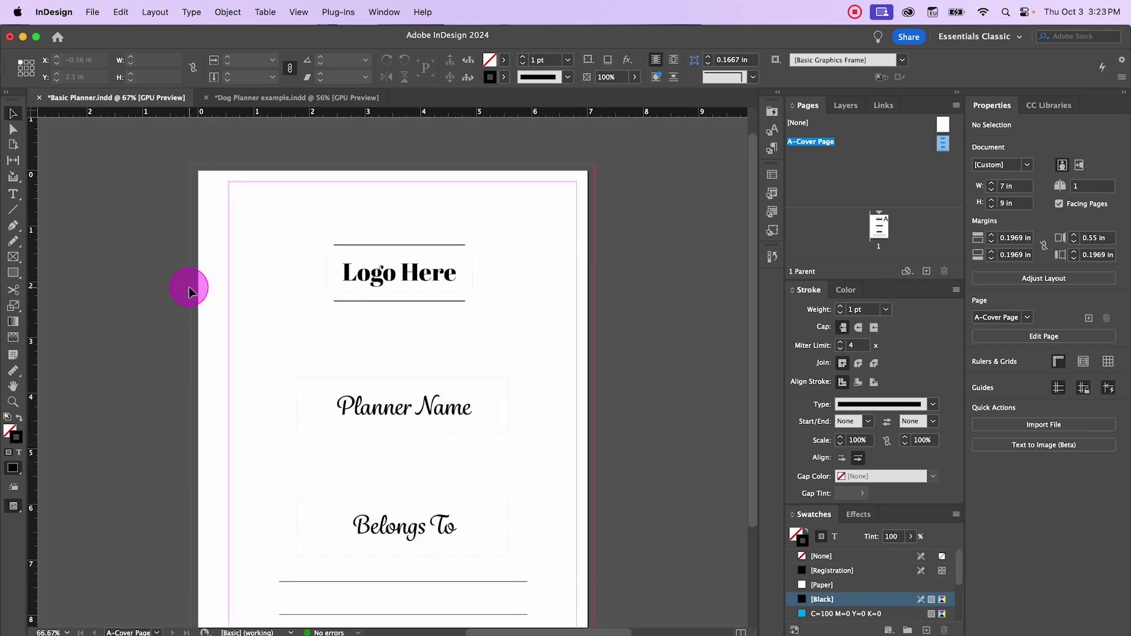
{"action": "scroll", "coordinate": [188, 287], "scroll_direction": "down", "scroll_amount": 5}
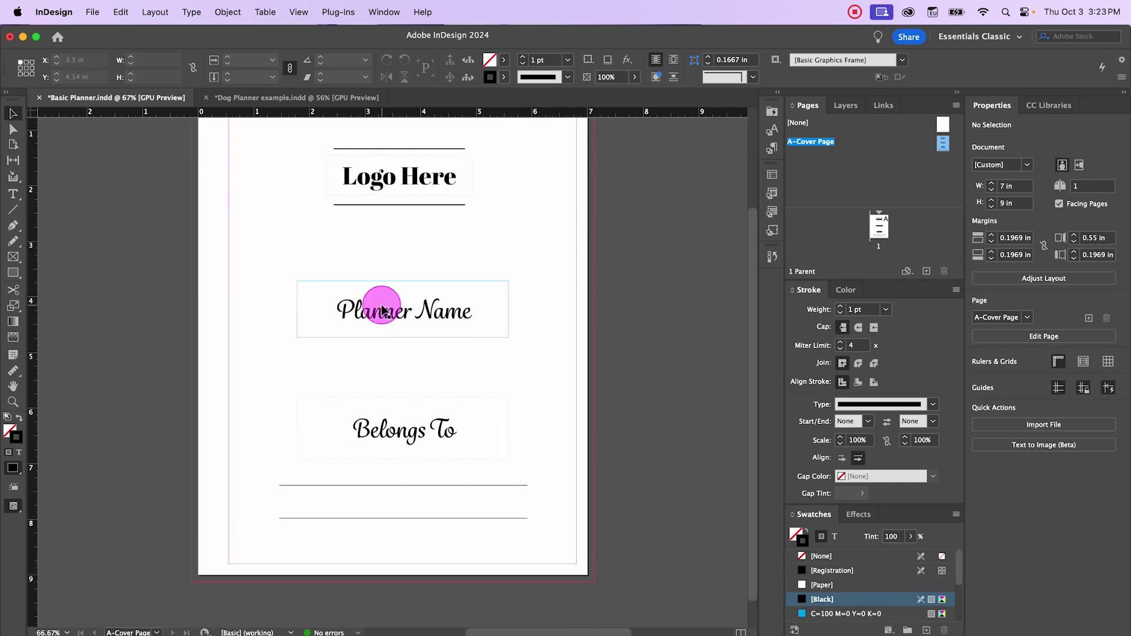
{"action": "left_click", "coordinate": [380, 308]}
{"action": "left_click", "coordinate": [111, 270]}
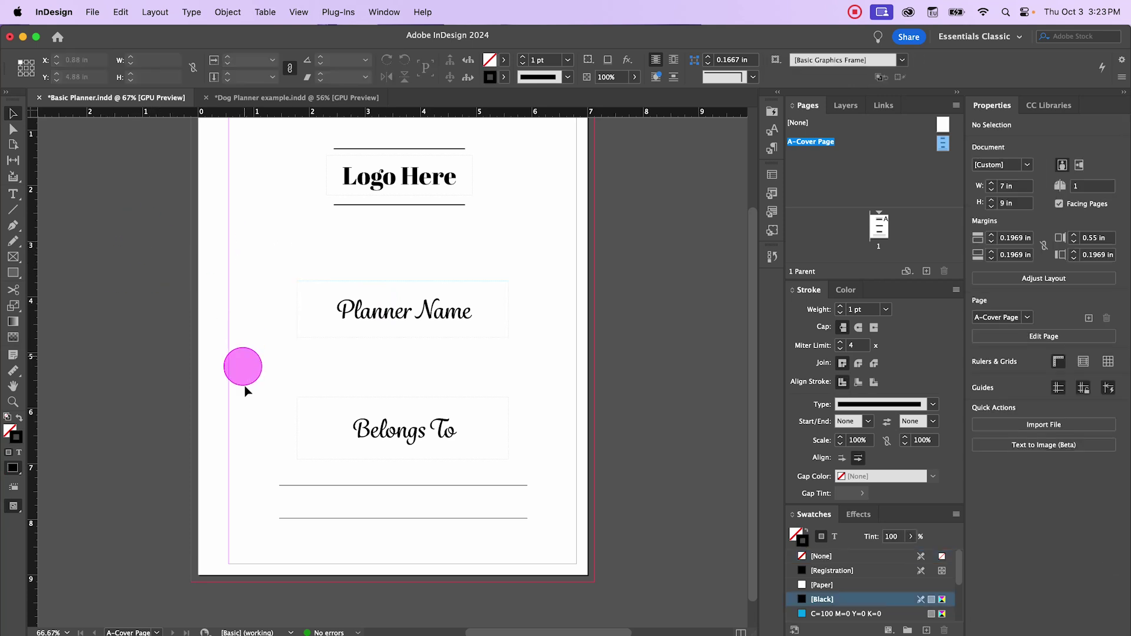
{"action": "left_click_drag", "start_coordinate": [268, 474], "coordinate": [479, 556]}
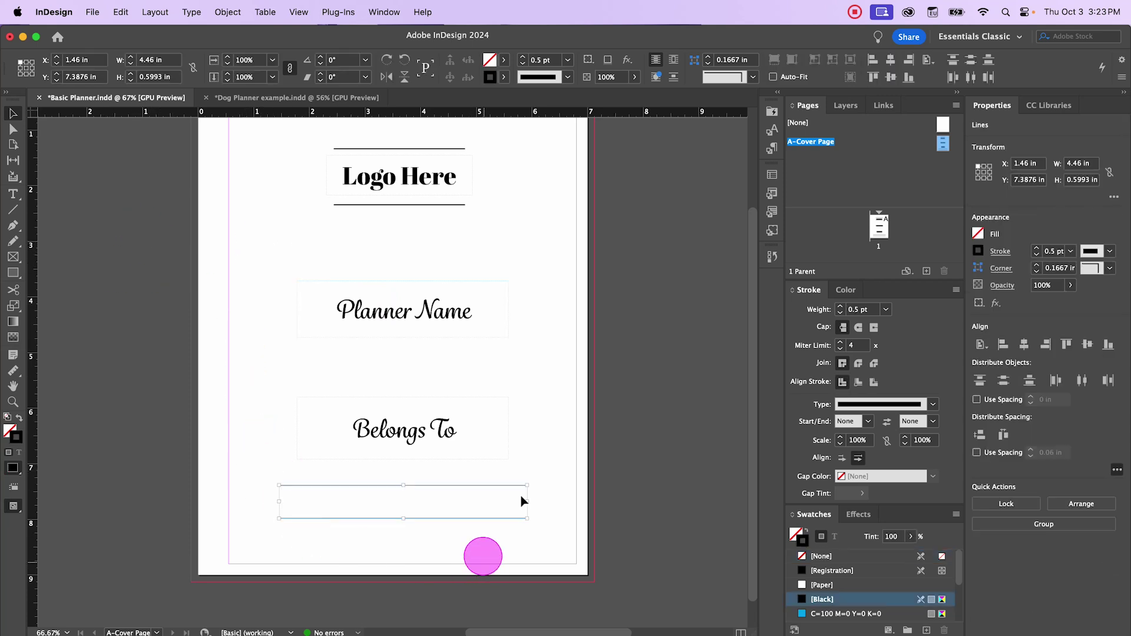
{"action": "left_click", "coordinate": [896, 61]}
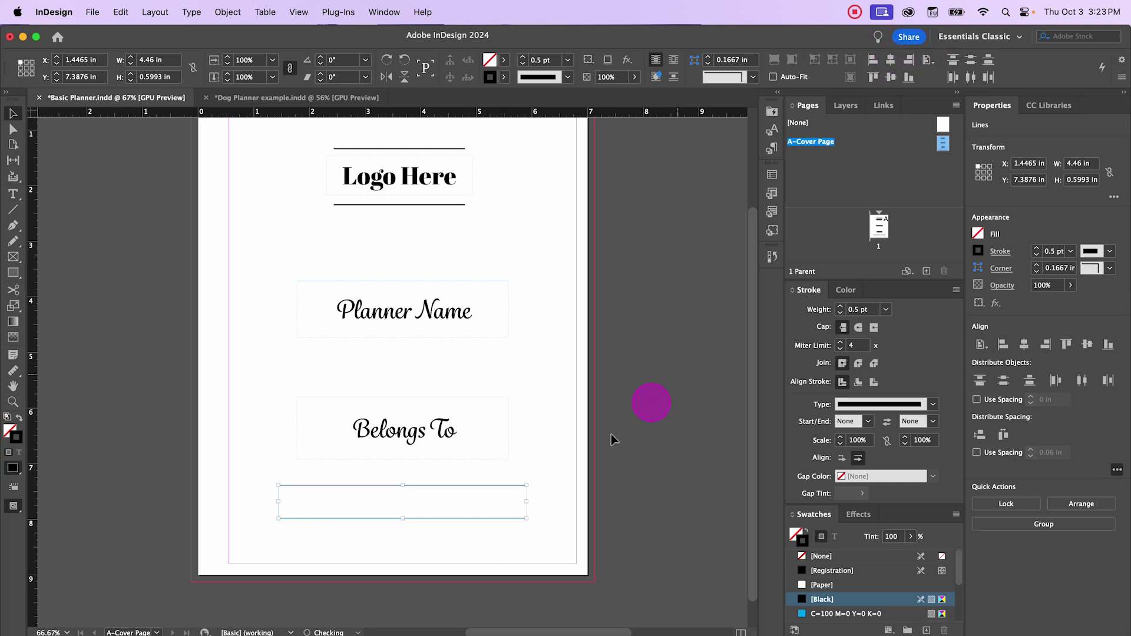
{"action": "left_click", "coordinate": [648, 375]}
{"action": "scroll", "coordinate": [659, 384], "scroll_direction": "up", "scroll_amount": 3}
{"action": "scroll", "coordinate": [644, 318], "scroll_direction": "down", "scroll_amount": 2}
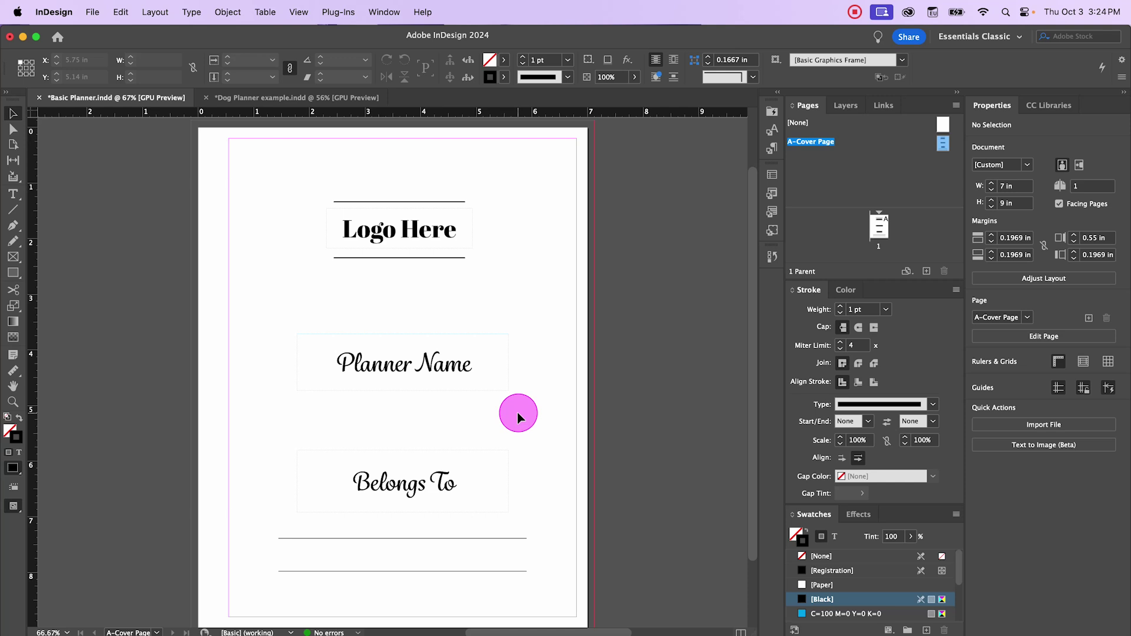
Browse the saved CC Libraries, examining the assets in Brand Assets and Planners, and return to the library list.
{"action": "left_click", "coordinate": [1058, 110]}
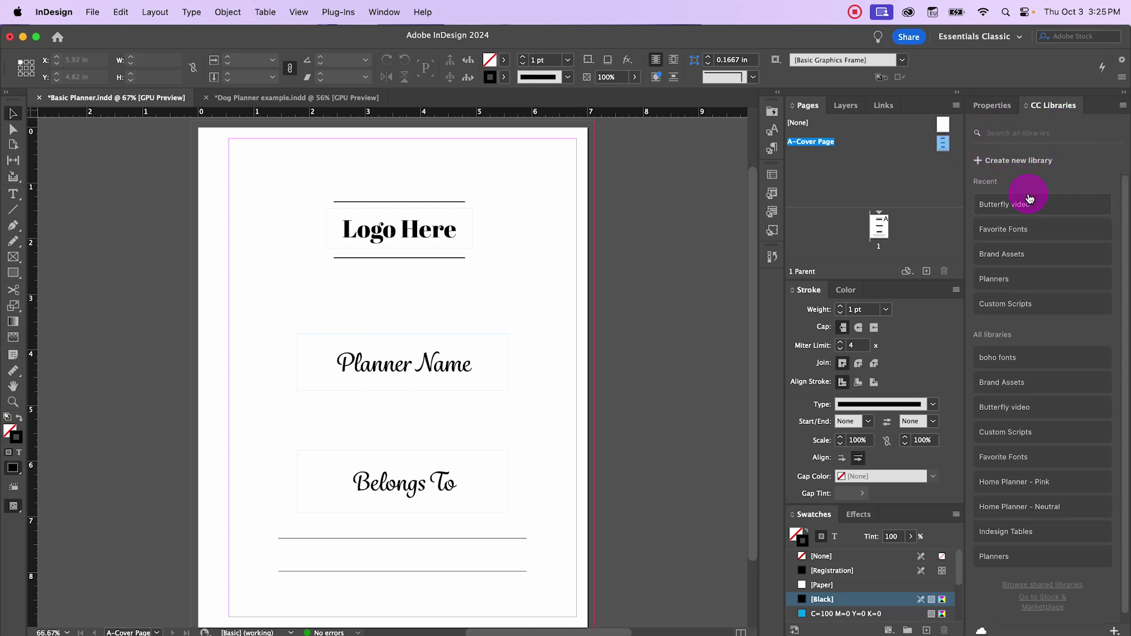
{"action": "left_click", "coordinate": [1041, 254]}
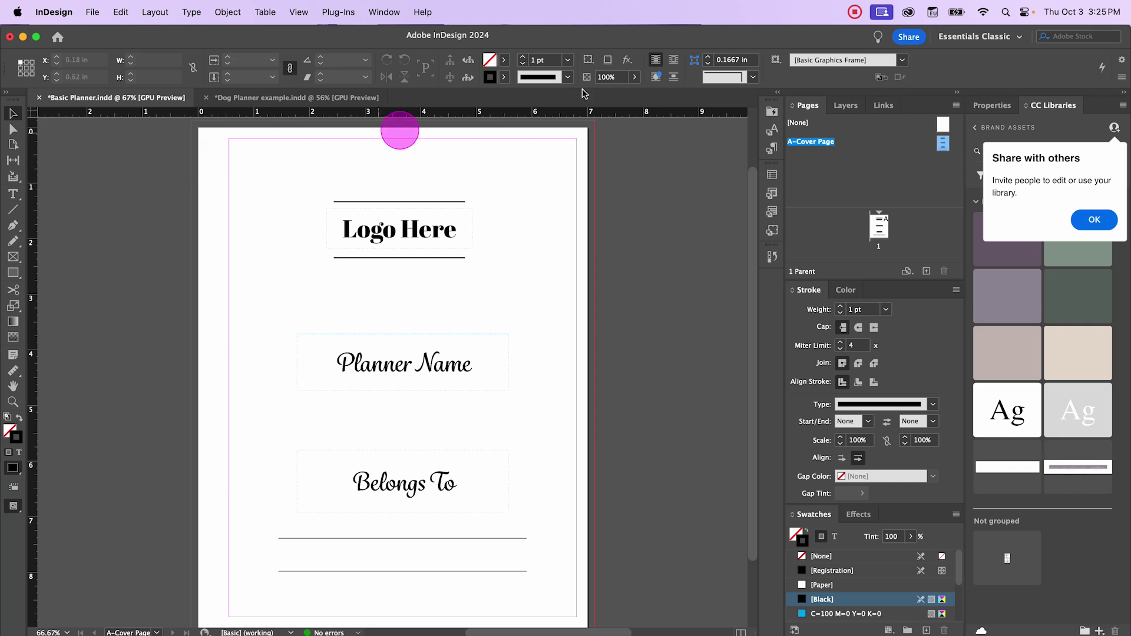
{"action": "left_click", "coordinate": [1095, 219]}
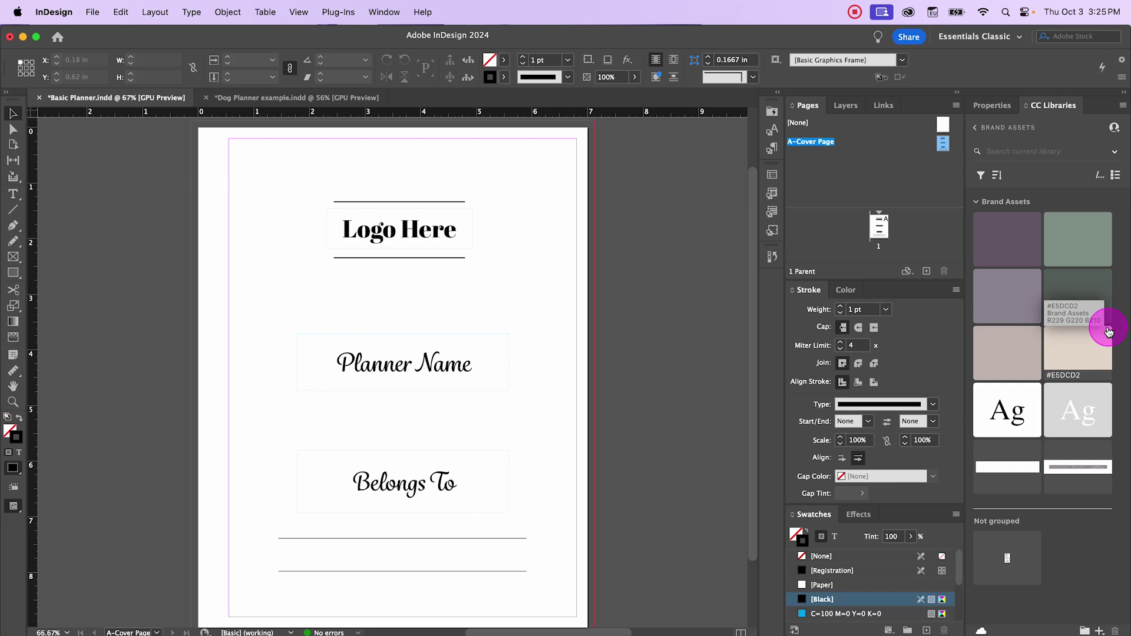
{"action": "left_click", "coordinate": [983, 129]}
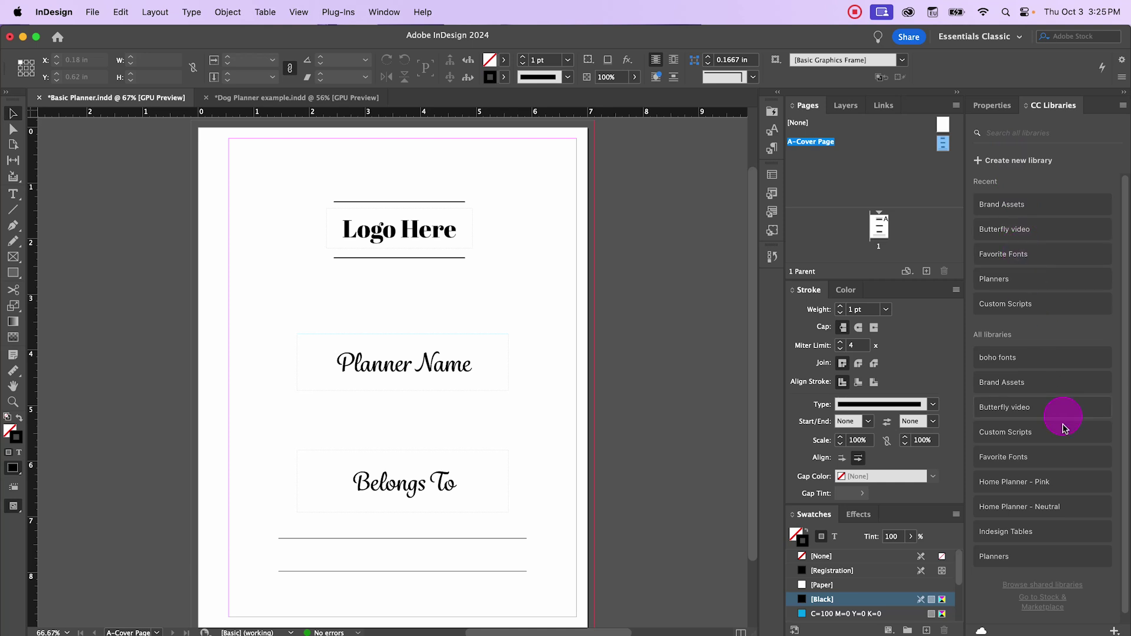
{"action": "left_click", "coordinate": [1023, 279]}
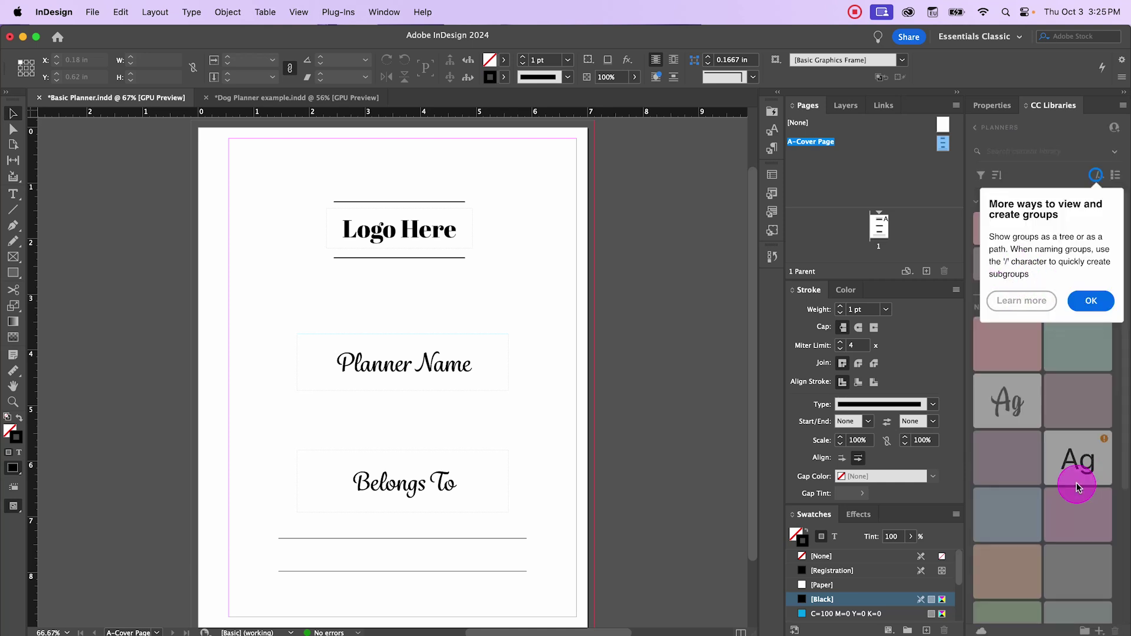
{"action": "left_click", "coordinate": [1083, 299]}
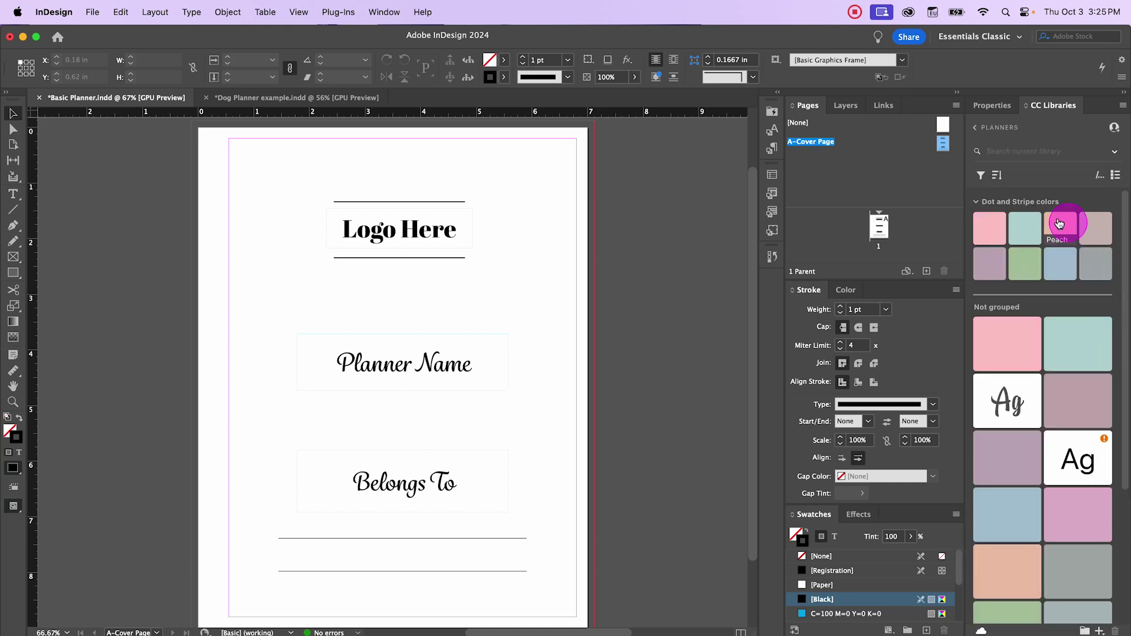
{"action": "scroll", "coordinate": [1027, 359], "scroll_direction": "down", "scroll_amount": 5}
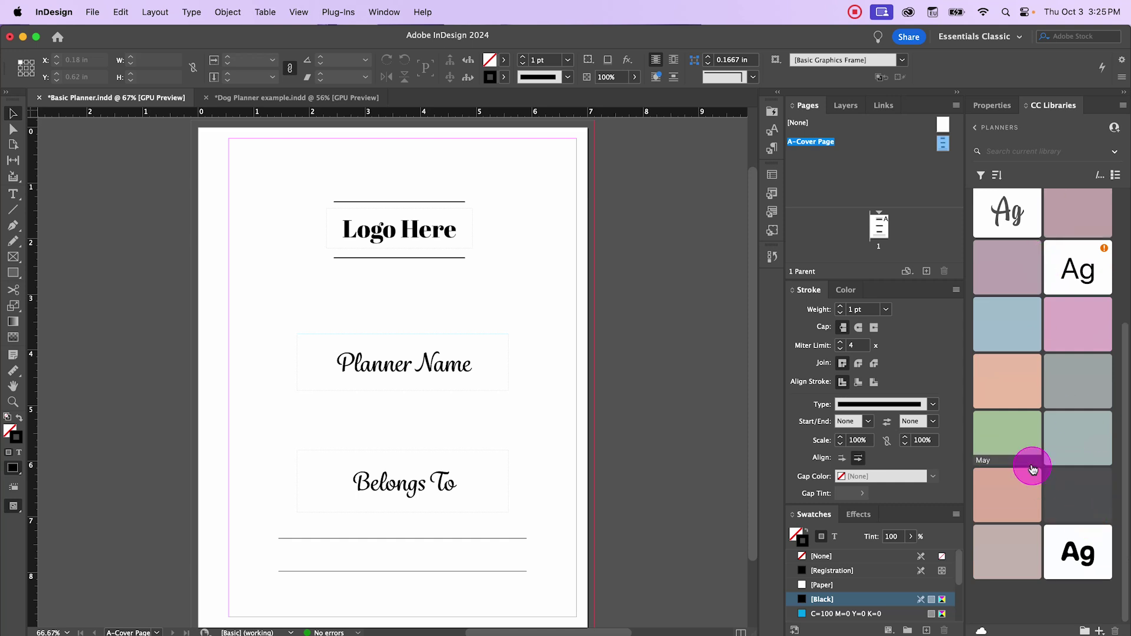
{"action": "scroll", "coordinate": [1028, 412], "scroll_direction": "up", "scroll_amount": 2}
{"action": "left_click", "coordinate": [976, 128]}
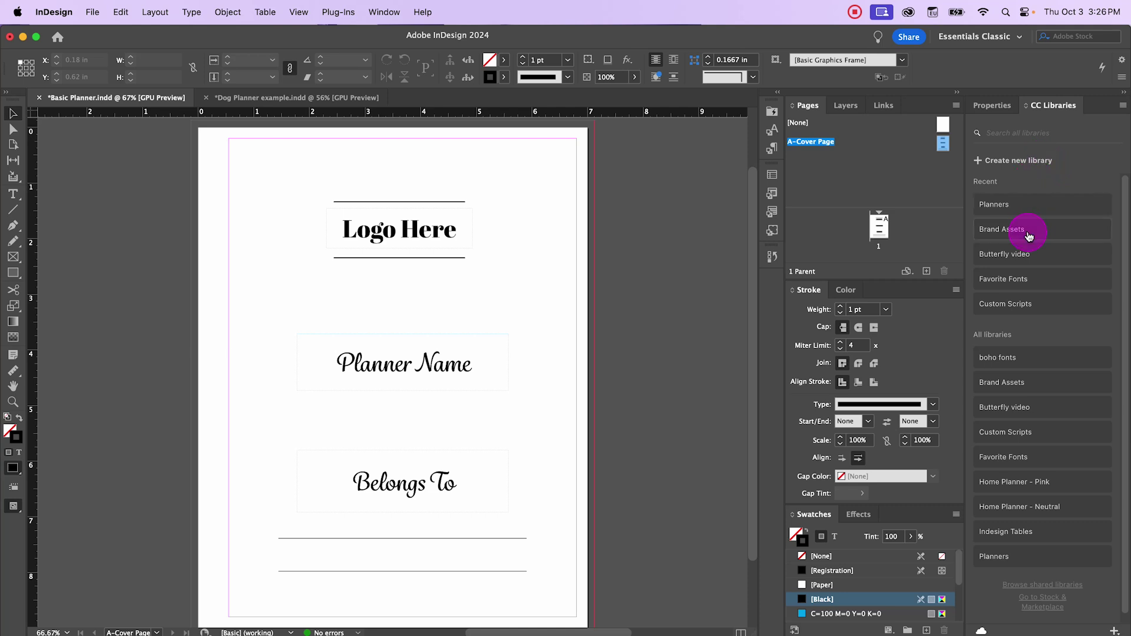
Create a new CC library named "planner series".
{"action": "left_click", "coordinate": [977, 160]}
{"action": "left_click", "coordinate": [1017, 143]}
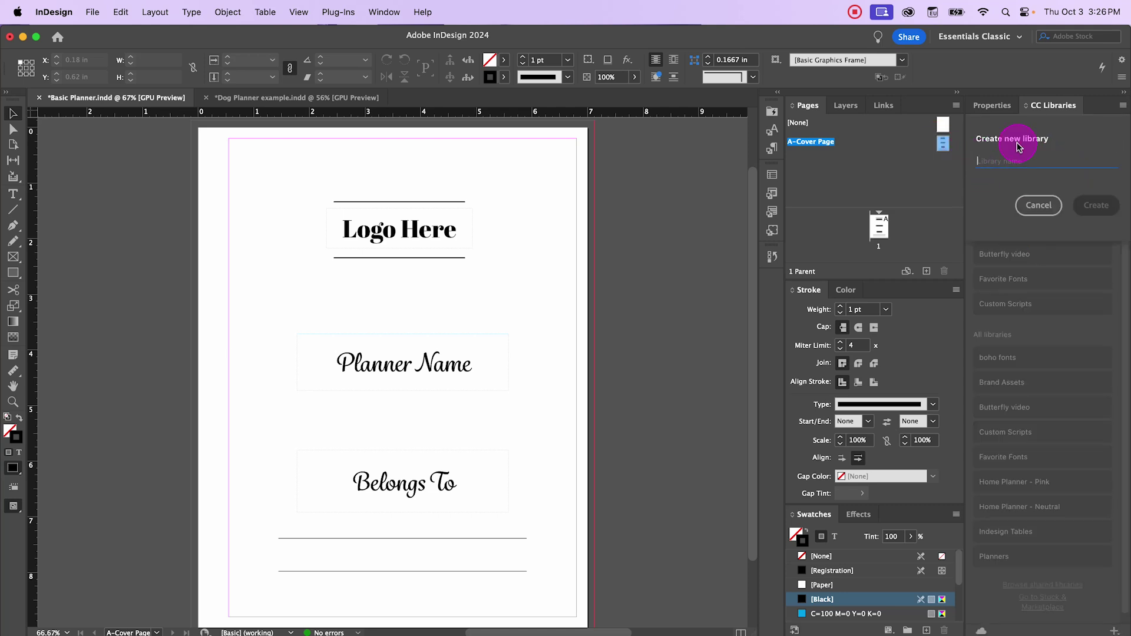
{"action": "type", "text": "planner se"}
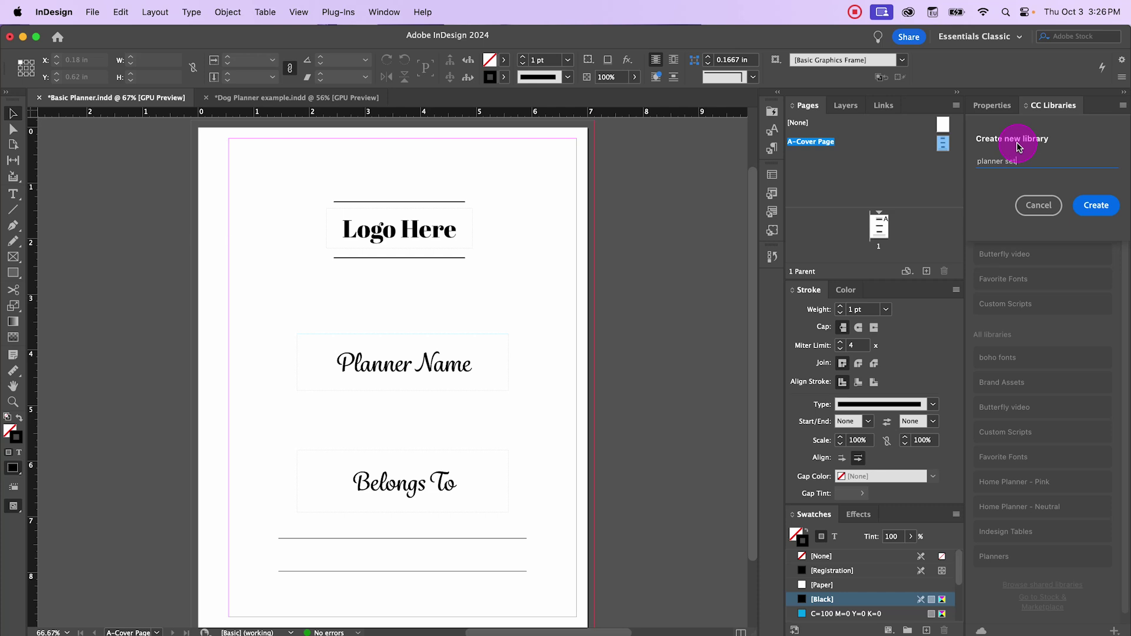
{"action": "type", "text": "tr"}
{"action": "left_click", "coordinate": [1092, 204]}
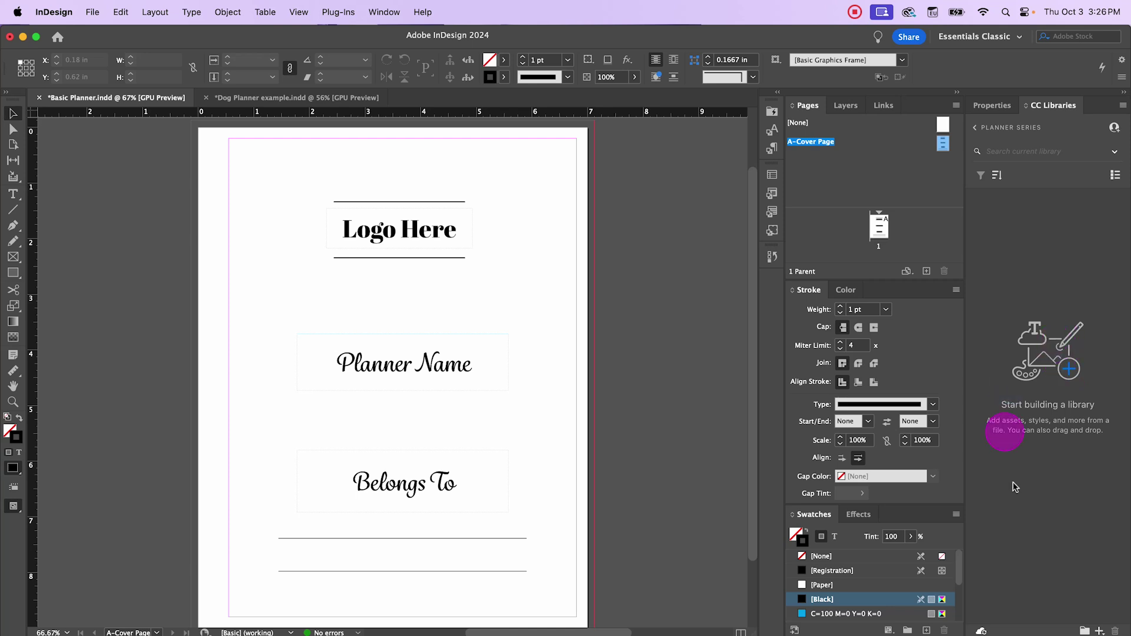
Try to add the "Planner Name" text frame to the planner series library and deselect the frame.
{"action": "left_click", "coordinate": [404, 365]}
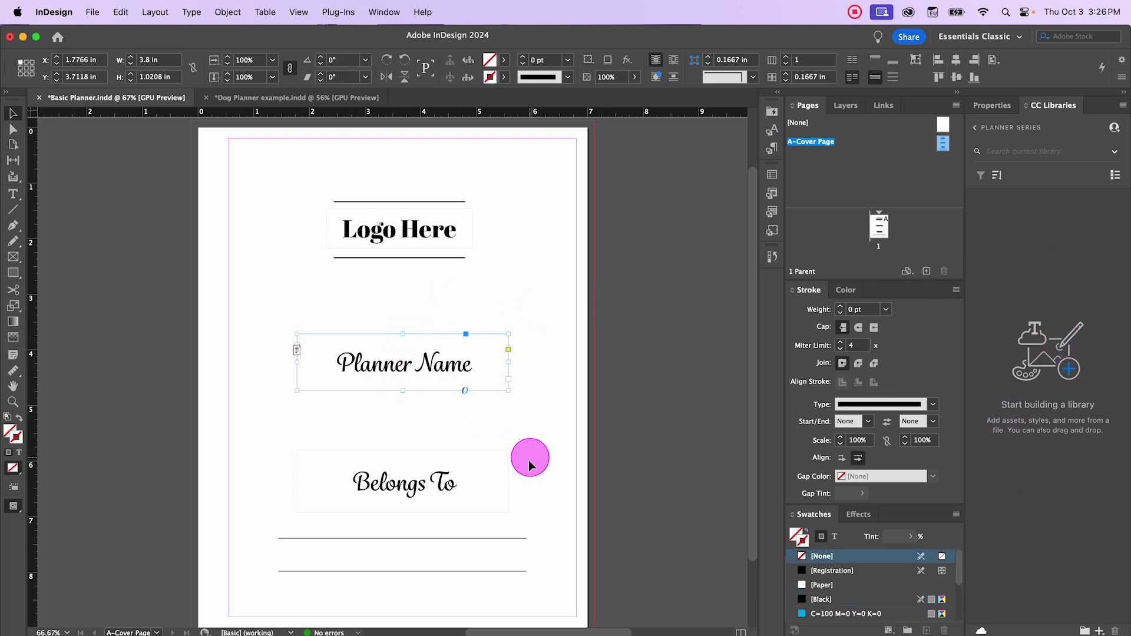
{"action": "left_click_drag", "start_coordinate": [392, 368], "coordinate": [1050, 289]}
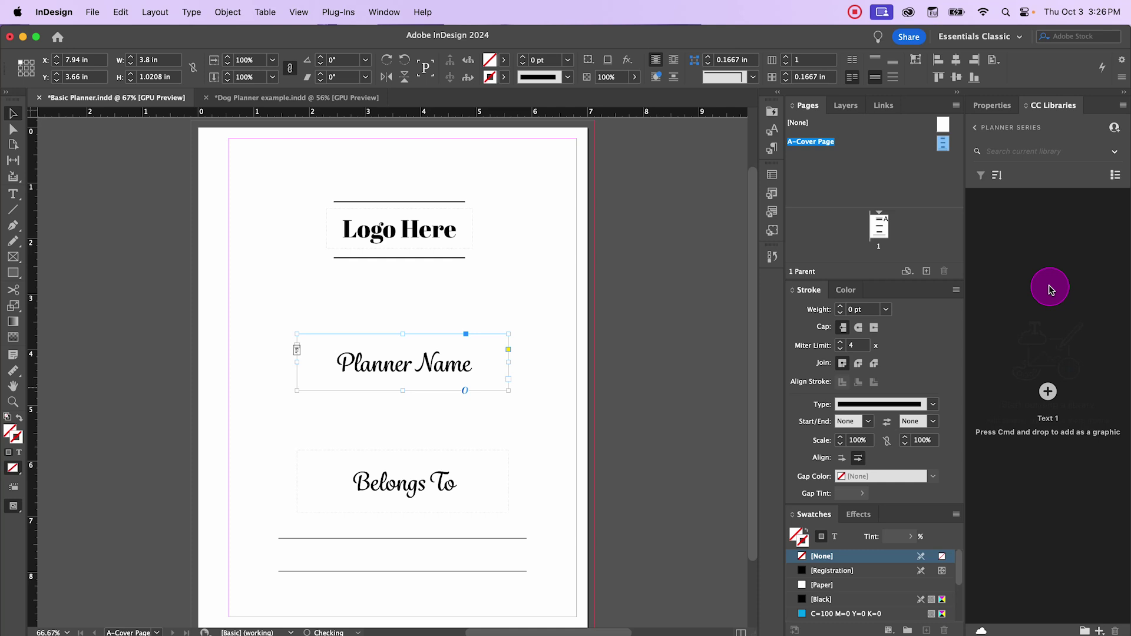
{"action": "left_click_drag", "start_coordinate": [1050, 289], "coordinate": [427, 366]}
{"action": "left_click", "coordinate": [1097, 631]}
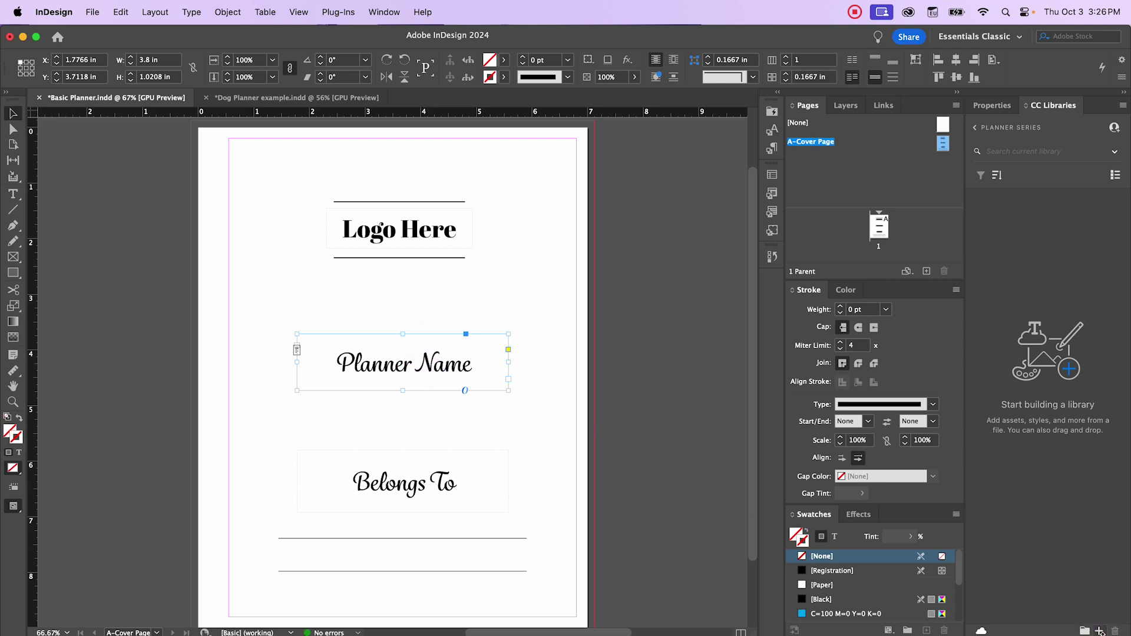
{"action": "left_click", "coordinate": [1098, 630]}
{"action": "left_click", "coordinate": [1099, 630]}
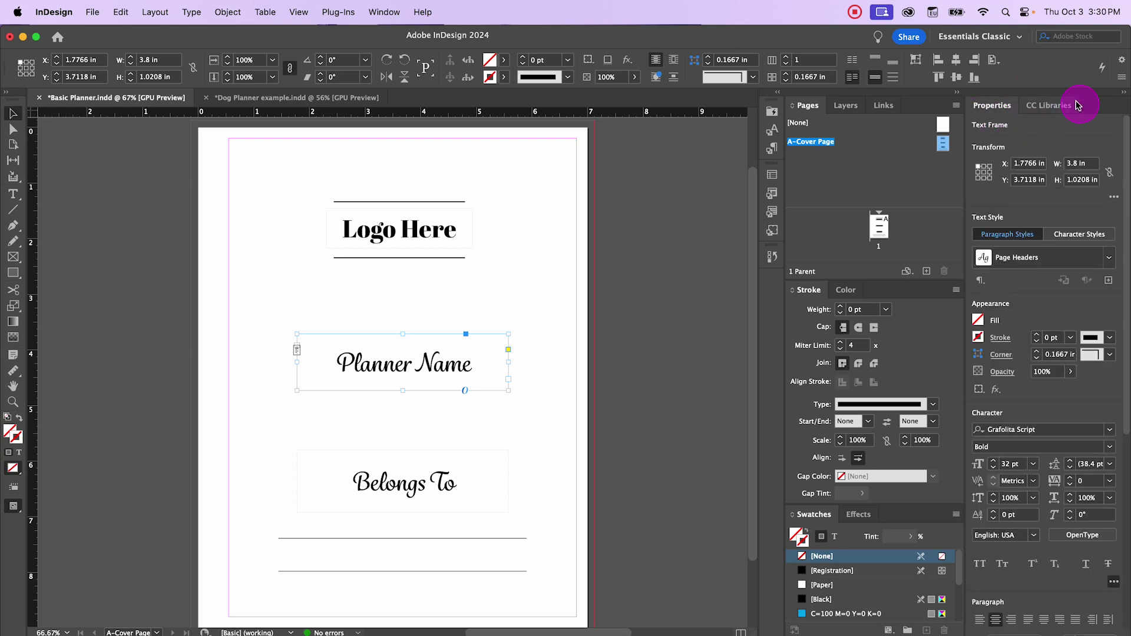
{"action": "left_click", "coordinate": [1075, 106]}
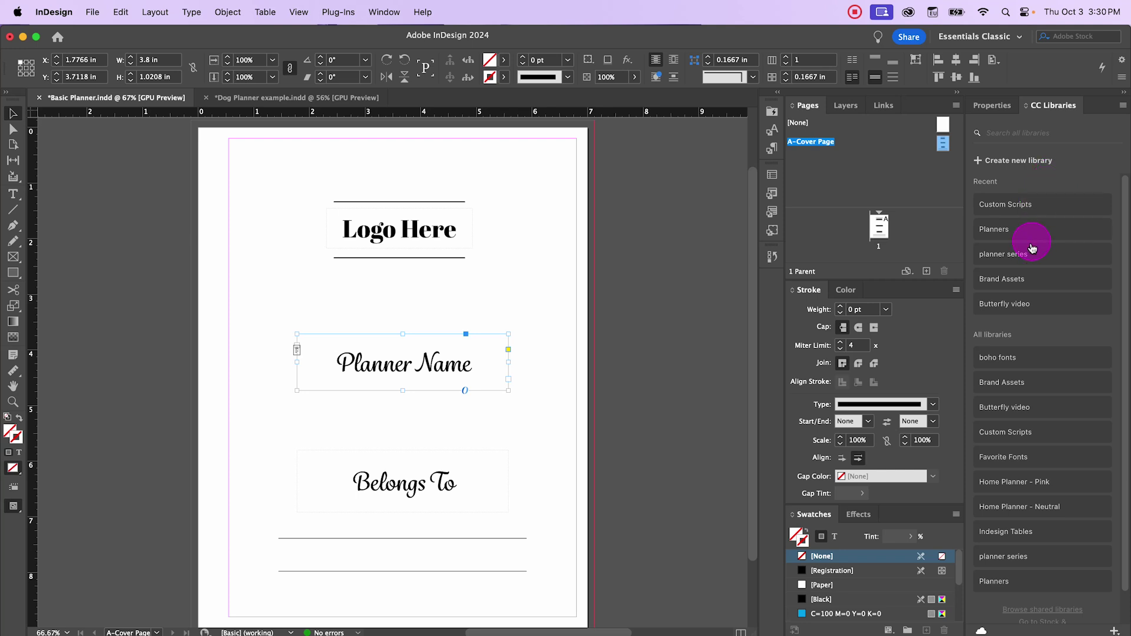
{"action": "left_click", "coordinate": [653, 248]}
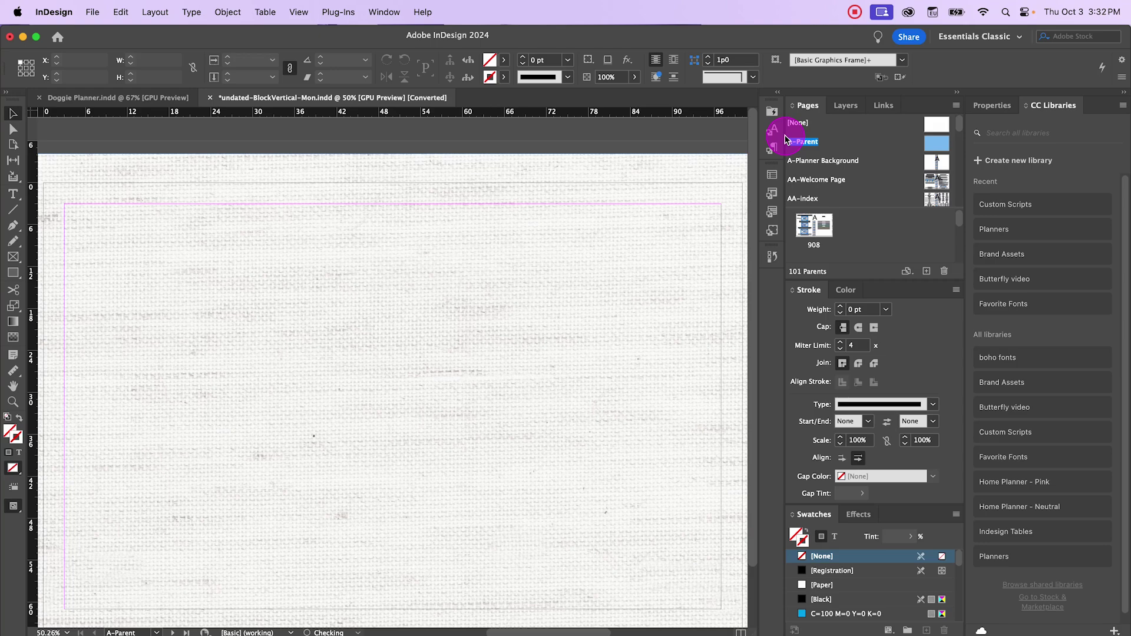
Open the A-Planner Background parent in undated-BlockVertical-Mon.indd and view it in the preview screen mode.
{"action": "scroll", "coordinate": [613, 227], "scroll_direction": "down", "scroll_amount": 1}
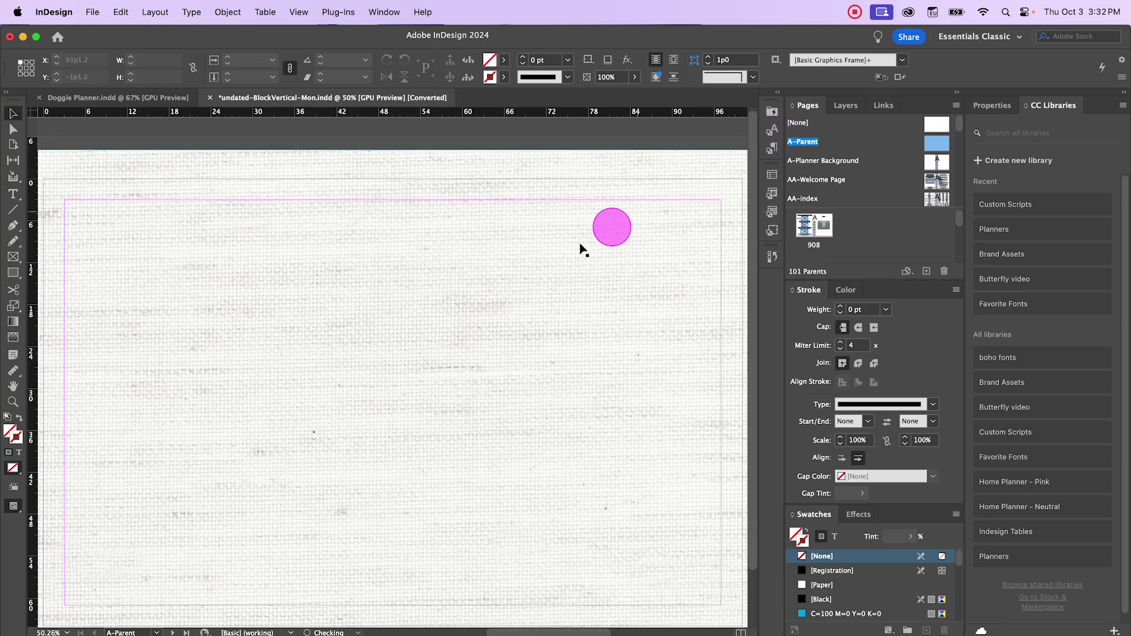
{"action": "scroll", "coordinate": [494, 322], "scroll_direction": "down", "scroll_amount": 2}
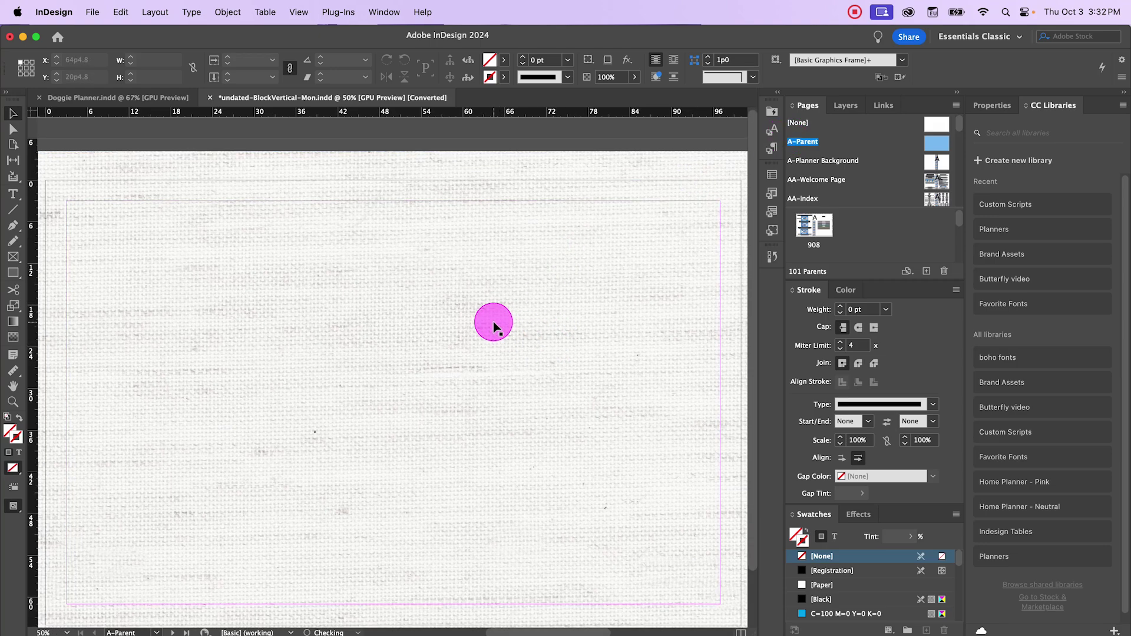
{"action": "scroll", "coordinate": [494, 323], "scroll_direction": "up", "scroll_amount": 1}
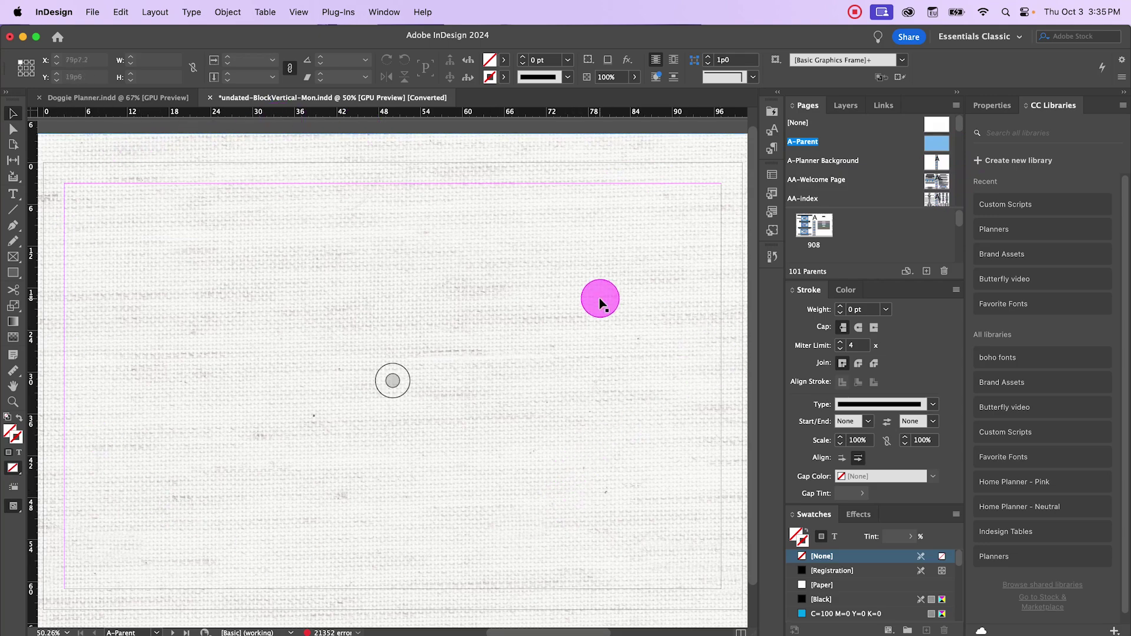
{"action": "double_click", "coordinate": [935, 160]}
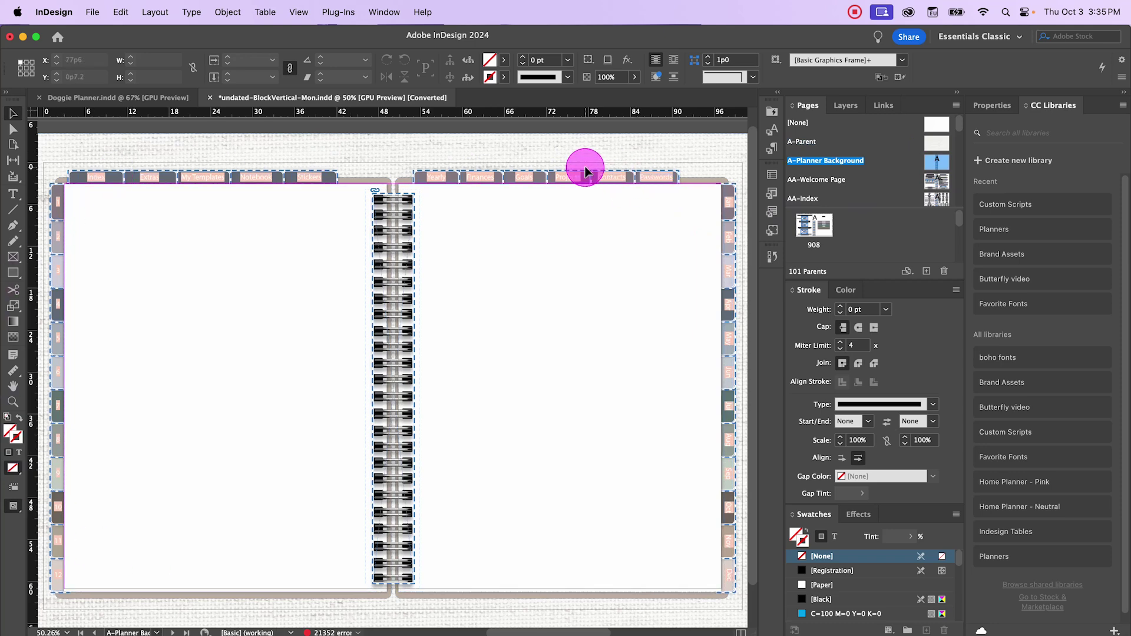
{"action": "key", "text": "w"}
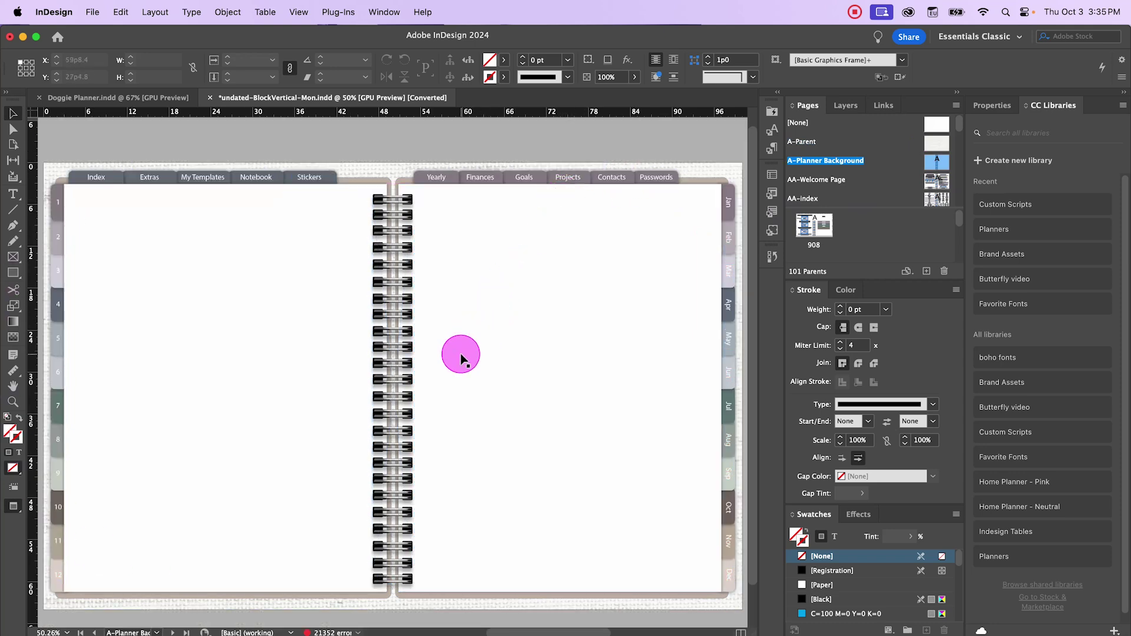
{"action": "key", "text": "w"}
{"action": "key", "text": "w"}
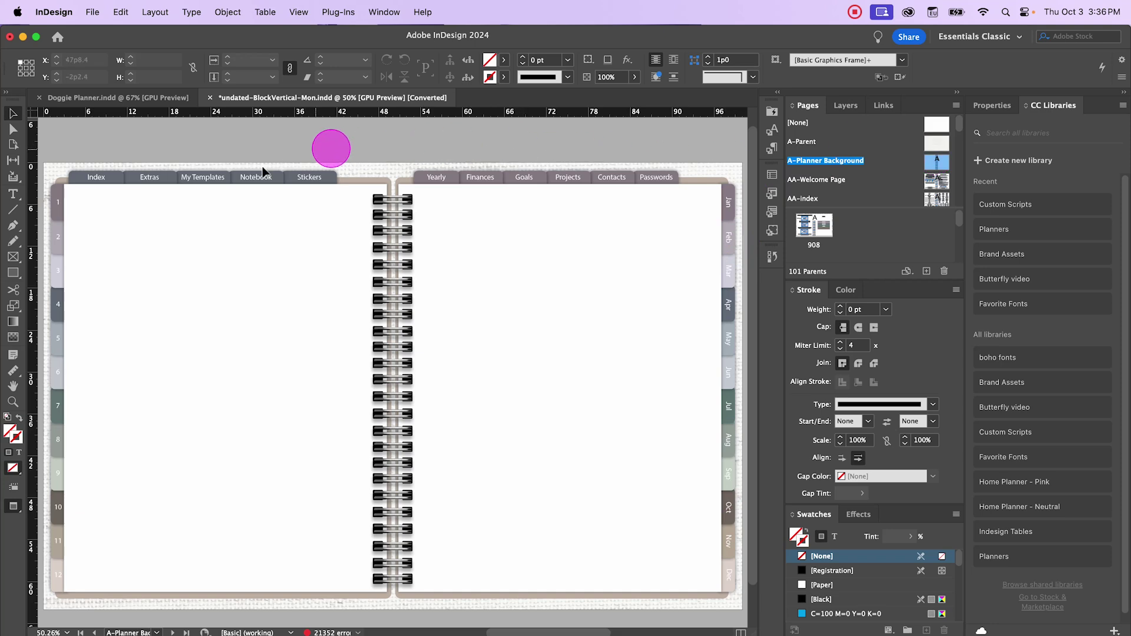
Compare the A-Parent, A-Planner Background and AA-Welcome Page parents to examine how they build on one another.
{"action": "double_click", "coordinate": [936, 144]}
{"action": "double_click", "coordinate": [937, 162]}
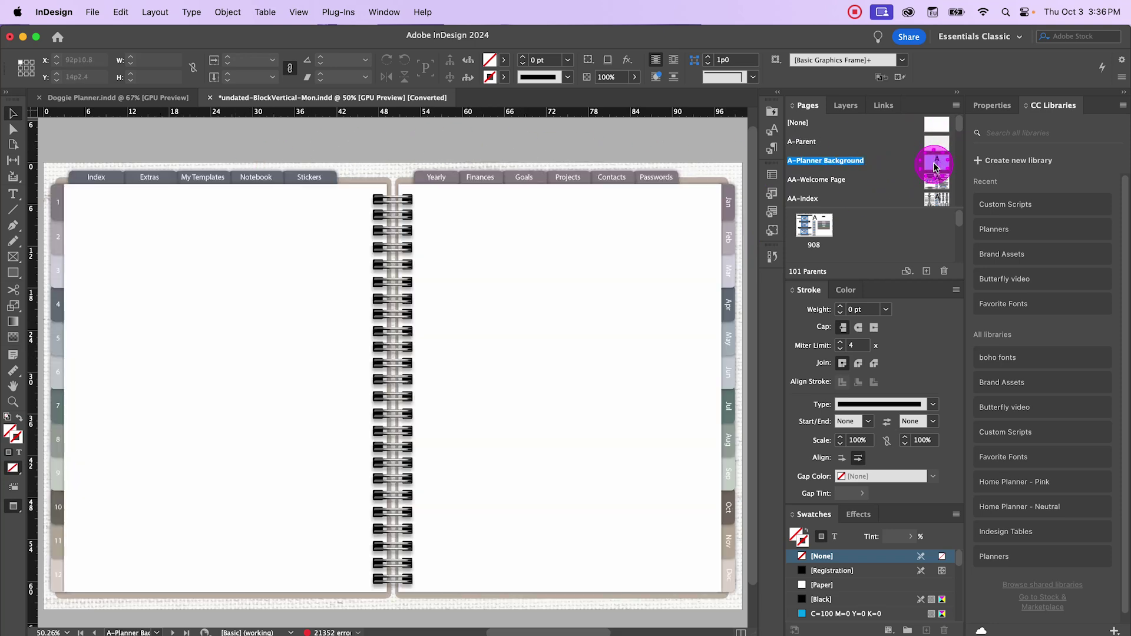
{"action": "double_click", "coordinate": [934, 181]}
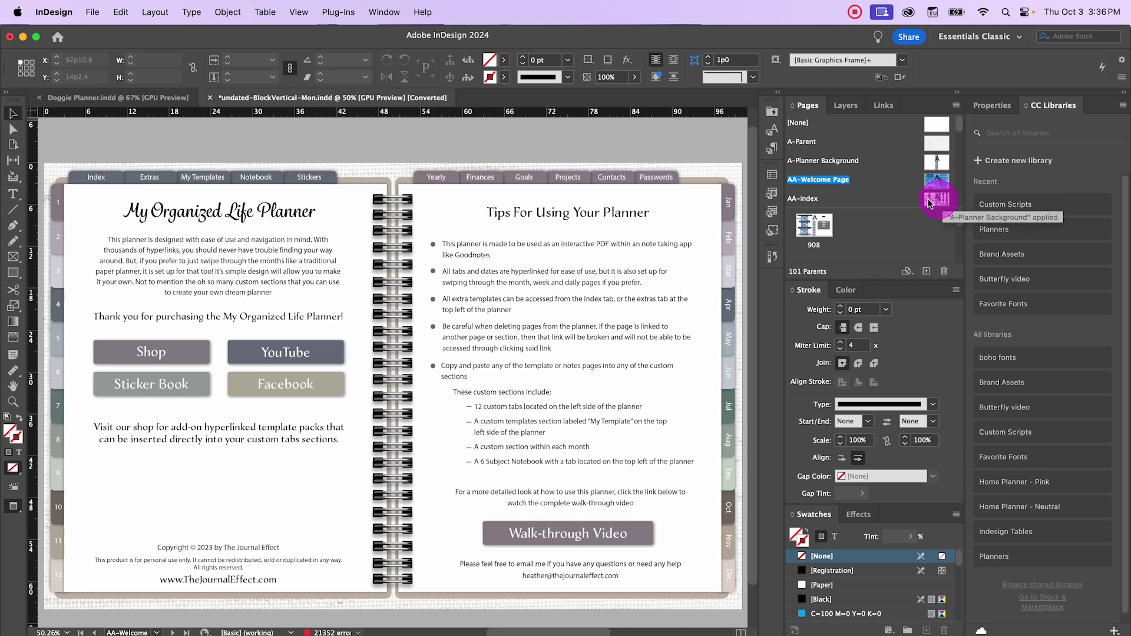
{"action": "left_click", "coordinate": [507, 171]}
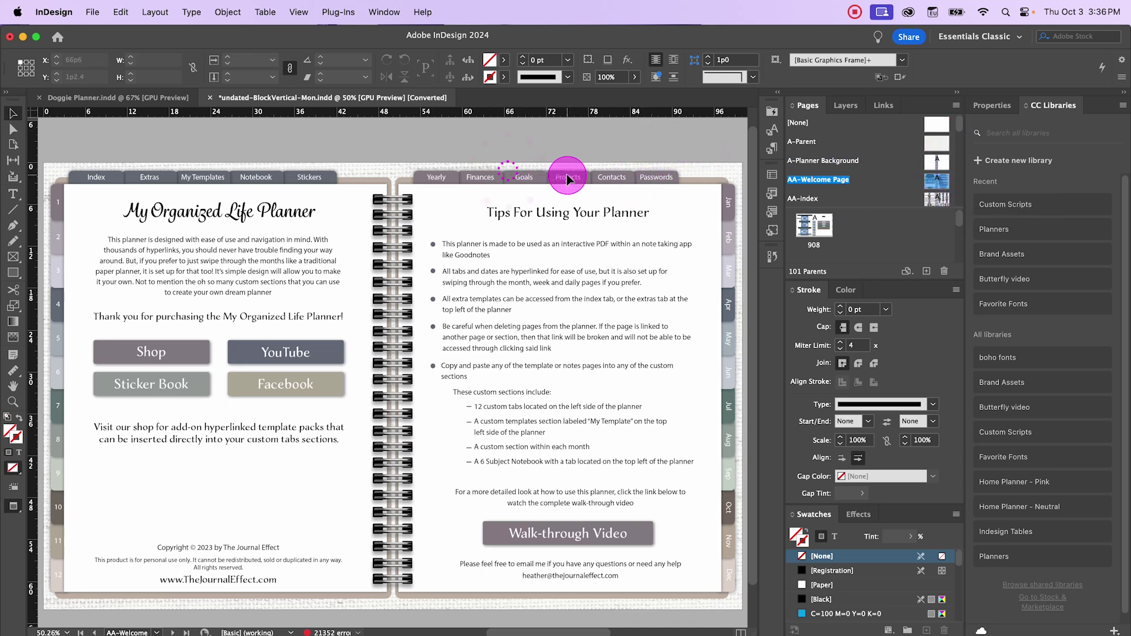
{"action": "left_click", "coordinate": [565, 175]}
{"action": "left_click", "coordinate": [648, 169]}
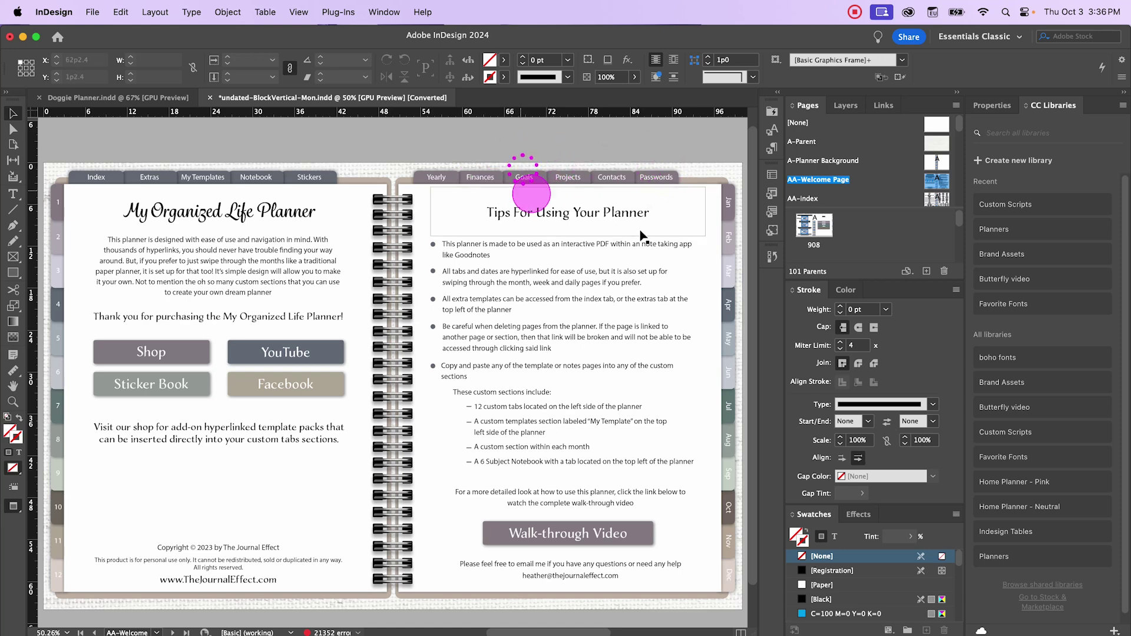
{"action": "double_click", "coordinate": [933, 143]}
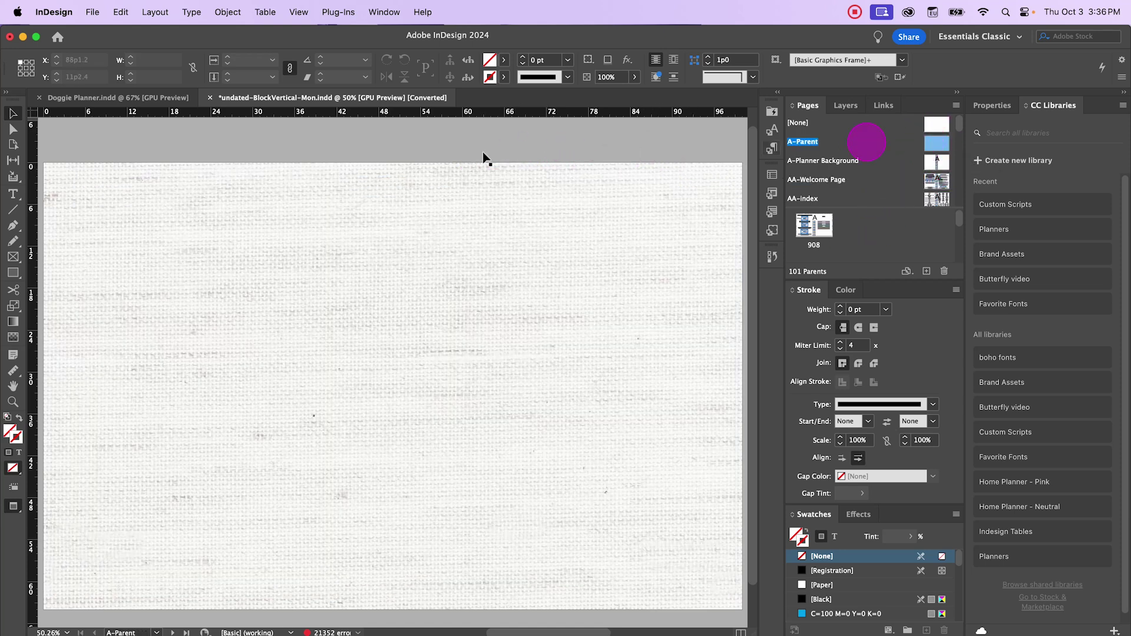
{"action": "double_click", "coordinate": [931, 166]}
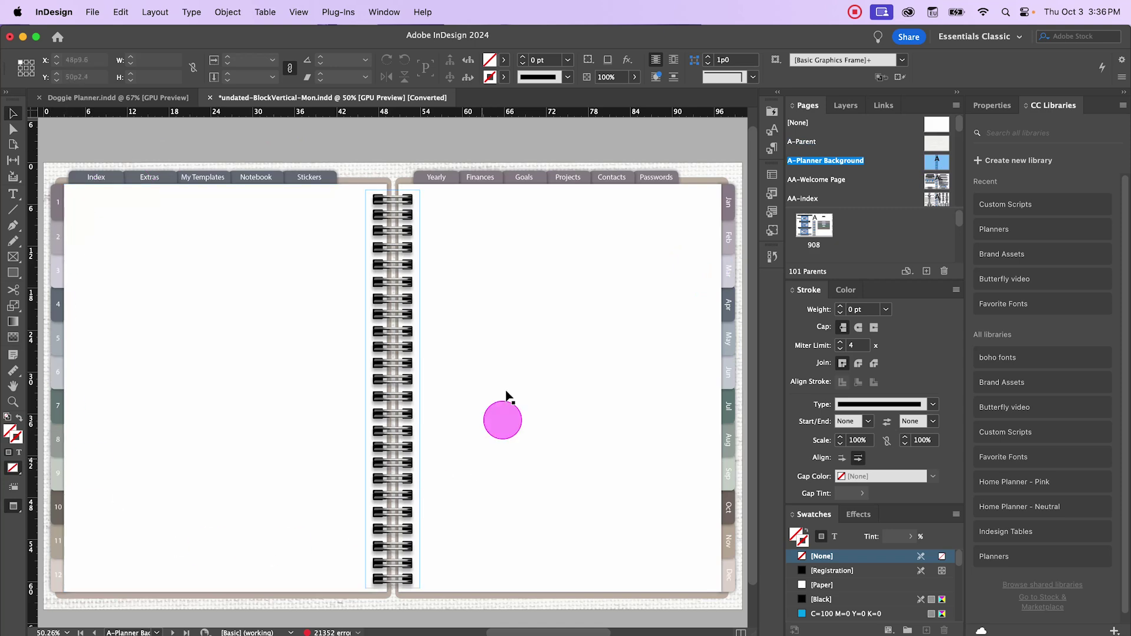
Look through the AA-Index, BB-Yearly Overview and C-Monthly Calendar (sun) parents to examine how they use the planner background.
{"action": "double_click", "coordinate": [932, 187]}
{"action": "double_click", "coordinate": [935, 200]}
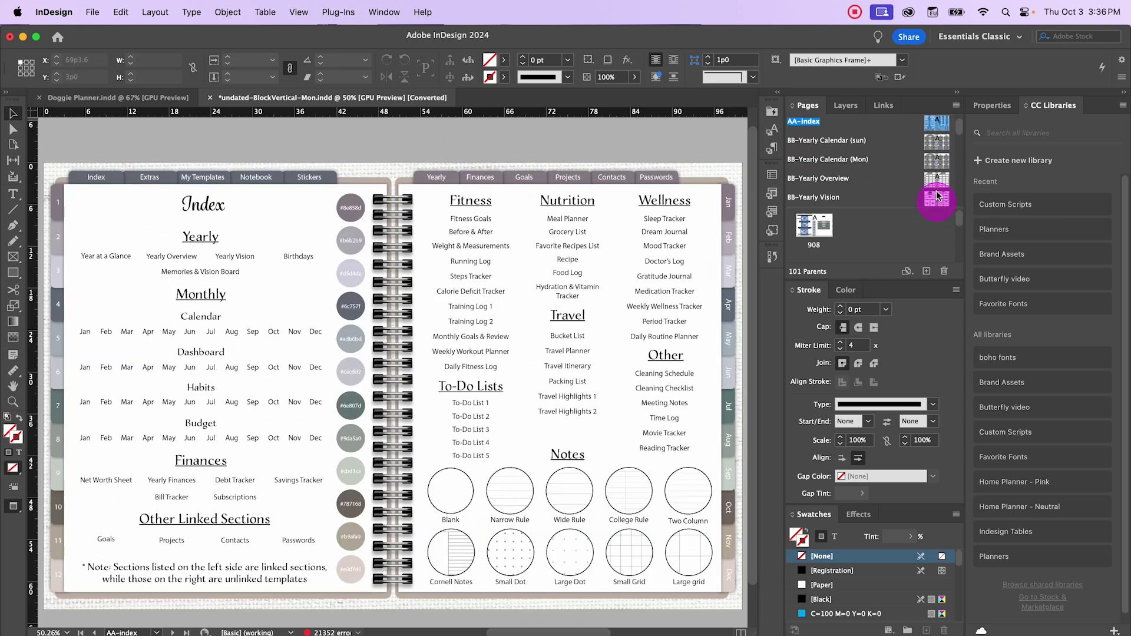
{"action": "scroll", "coordinate": [936, 183], "scroll_direction": "down", "scroll_amount": 3}
{"action": "double_click", "coordinate": [936, 181]}
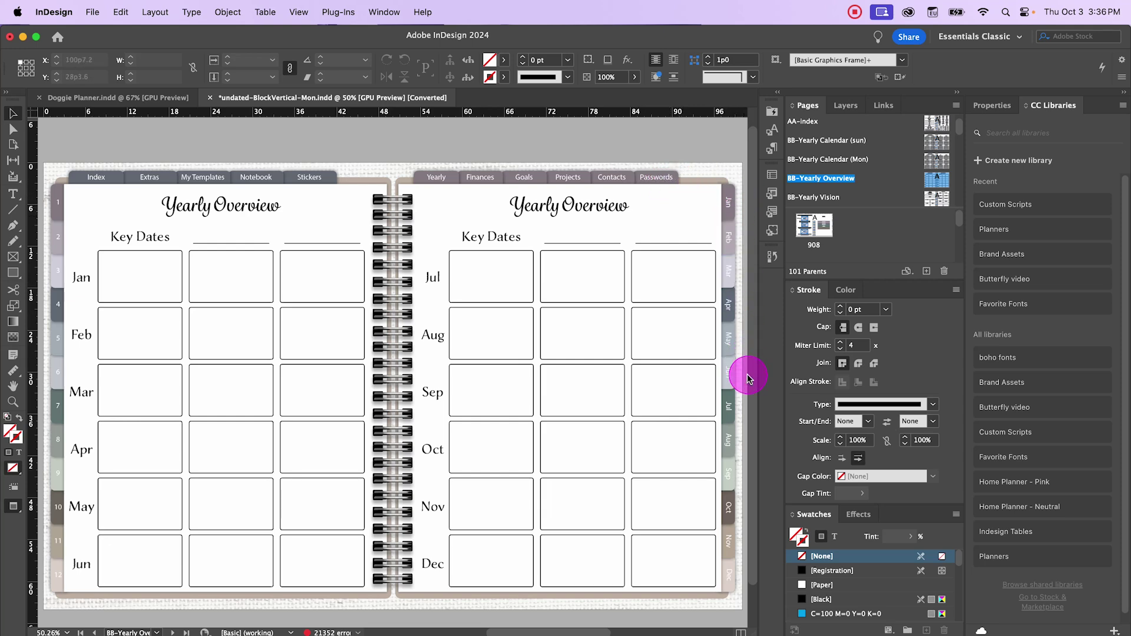
{"action": "scroll", "coordinate": [937, 189], "scroll_direction": "down", "scroll_amount": 2}
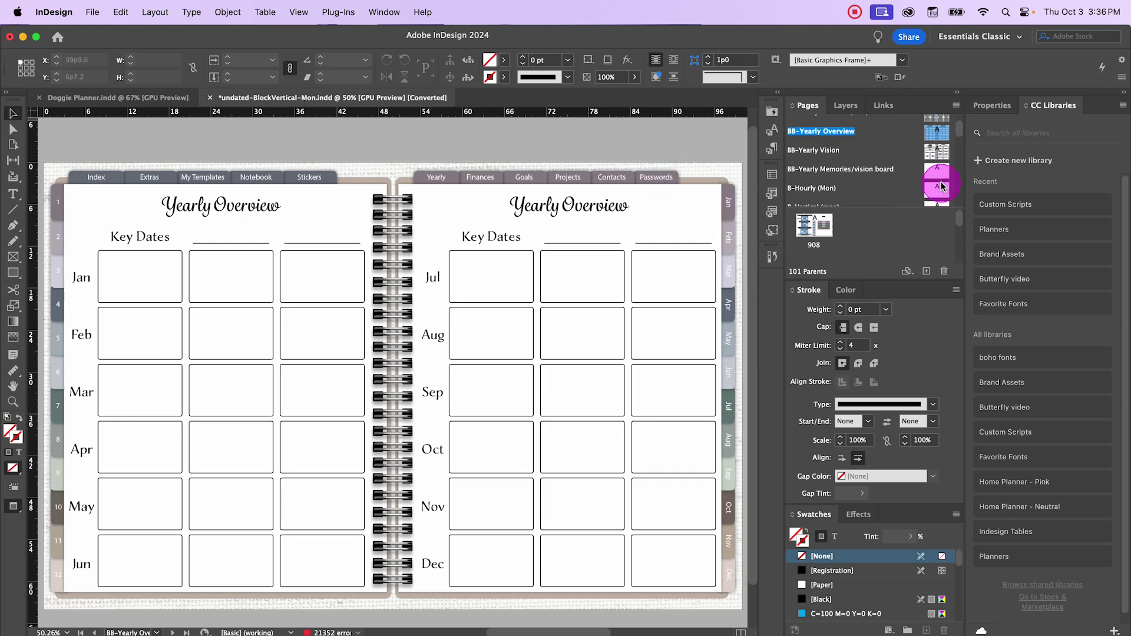
{"action": "double_click", "coordinate": [939, 189]}
{"action": "scroll", "coordinate": [939, 190], "scroll_direction": "down", "scroll_amount": 2}
{"action": "double_click", "coordinate": [939, 190]}
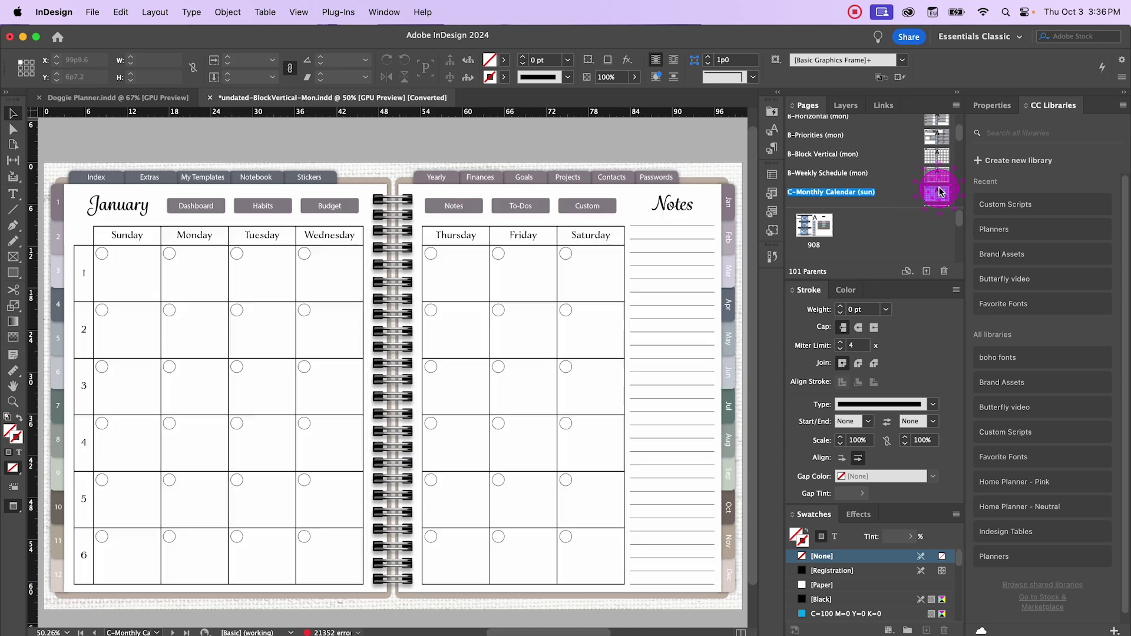
Fill the Jan tab on the A-Planner Background parent with the C=100 M=0 Y=0 K=0 swatch and deselect it.
{"action": "scroll", "coordinate": [939, 189], "scroll_direction": "up", "scroll_amount": 10}
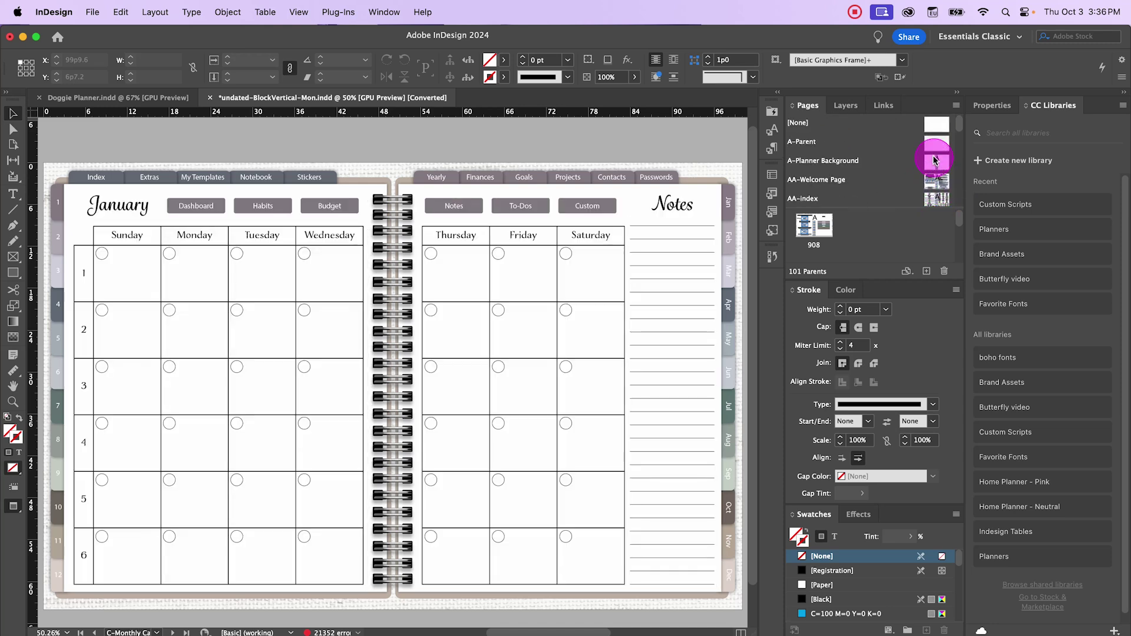
{"action": "left_click", "coordinate": [854, 160]}
{"action": "double_click", "coordinate": [936, 164]}
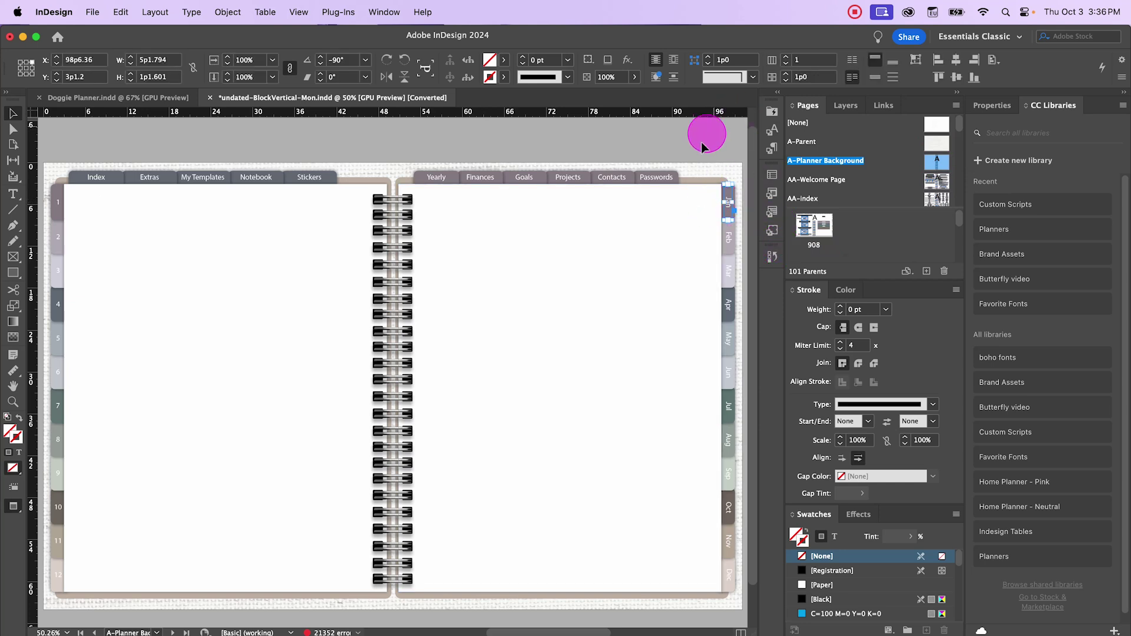
{"action": "left_click", "coordinate": [735, 189]}
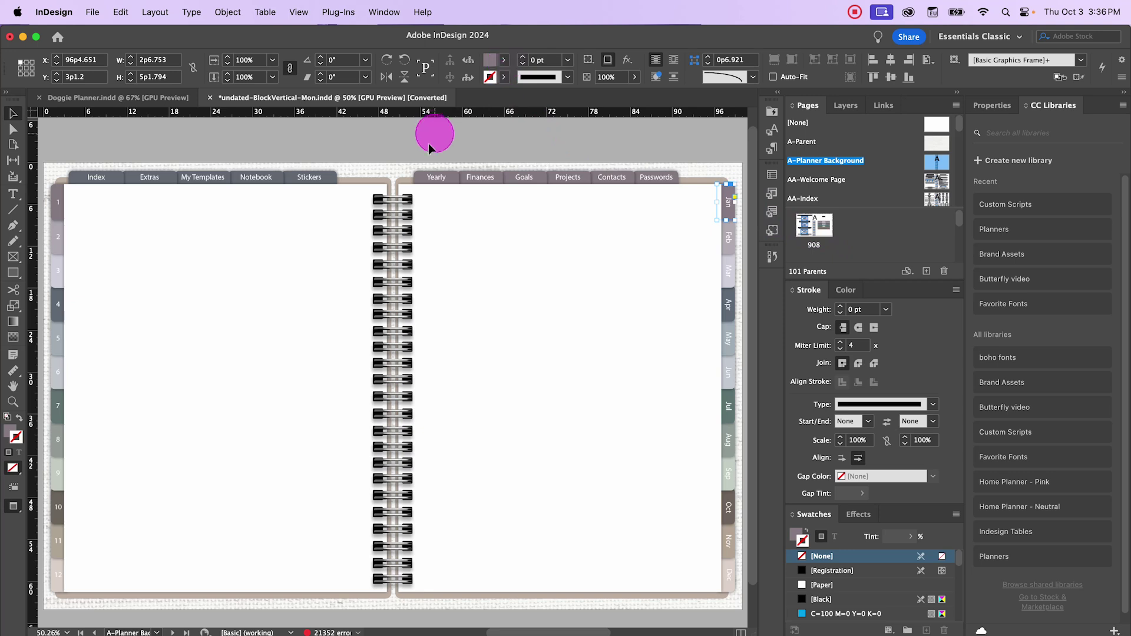
{"action": "left_click", "coordinate": [503, 59]}
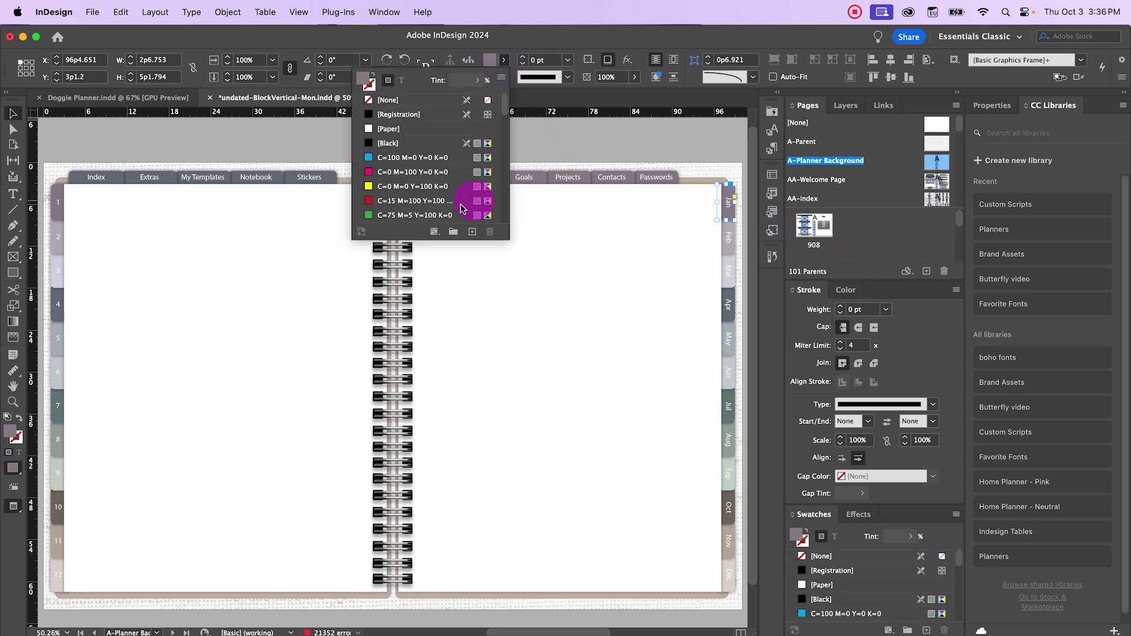
{"action": "left_click", "coordinate": [397, 157]}
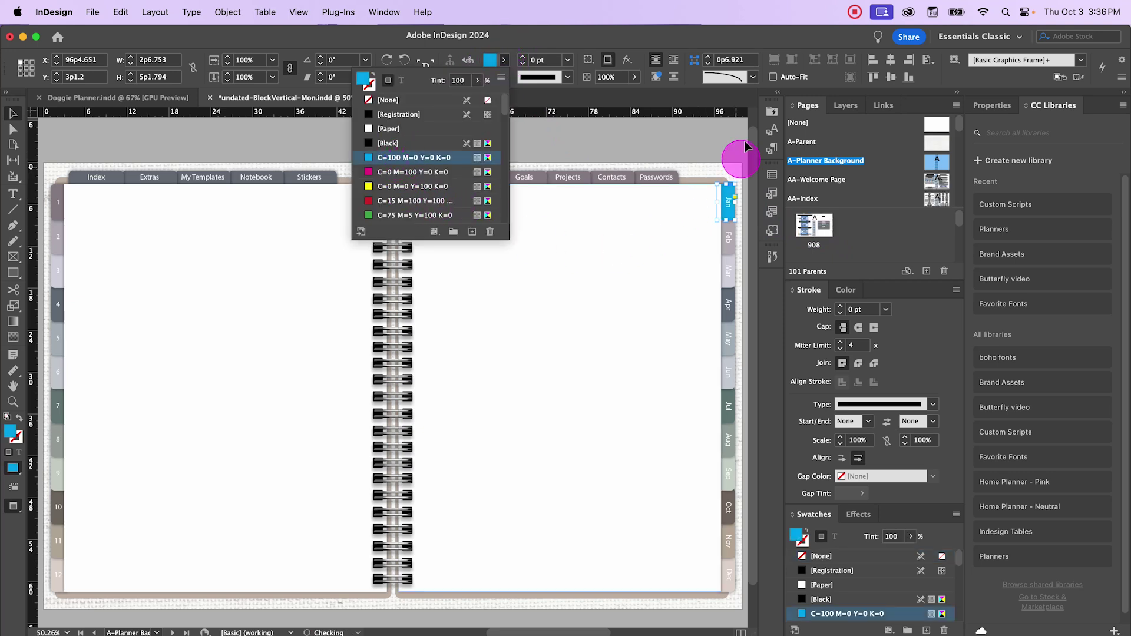
{"action": "left_click", "coordinate": [712, 143]}
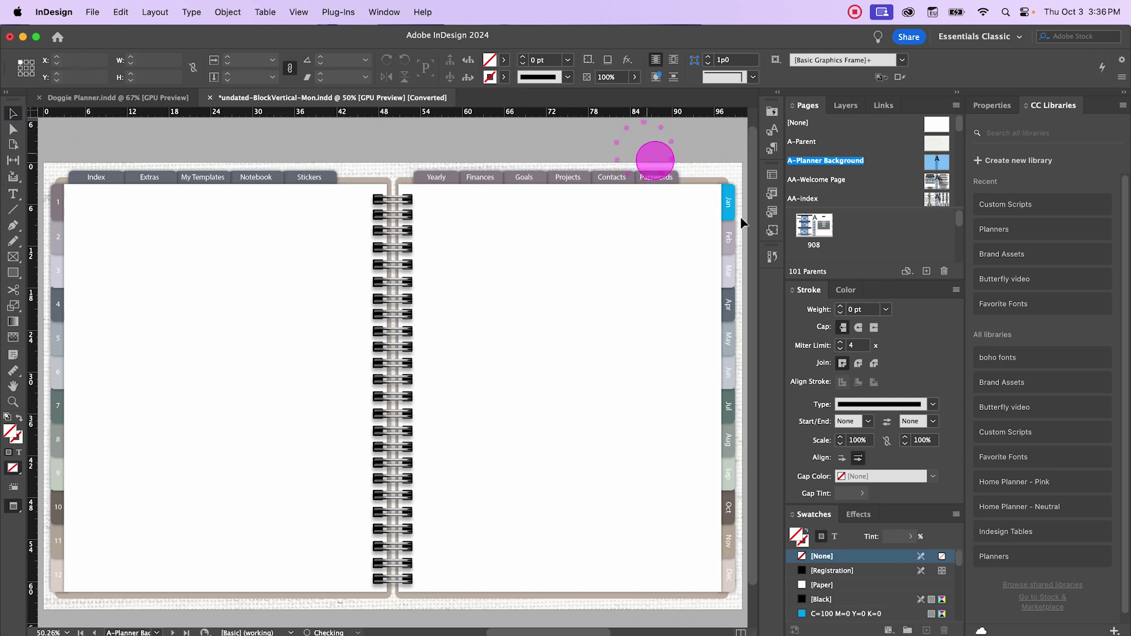
Check the Jan tab's color on the AA-Welcome Page and BB-Yearly Vision parents and on the document pages from 908 onward.
{"action": "double_click", "coordinate": [937, 180]}
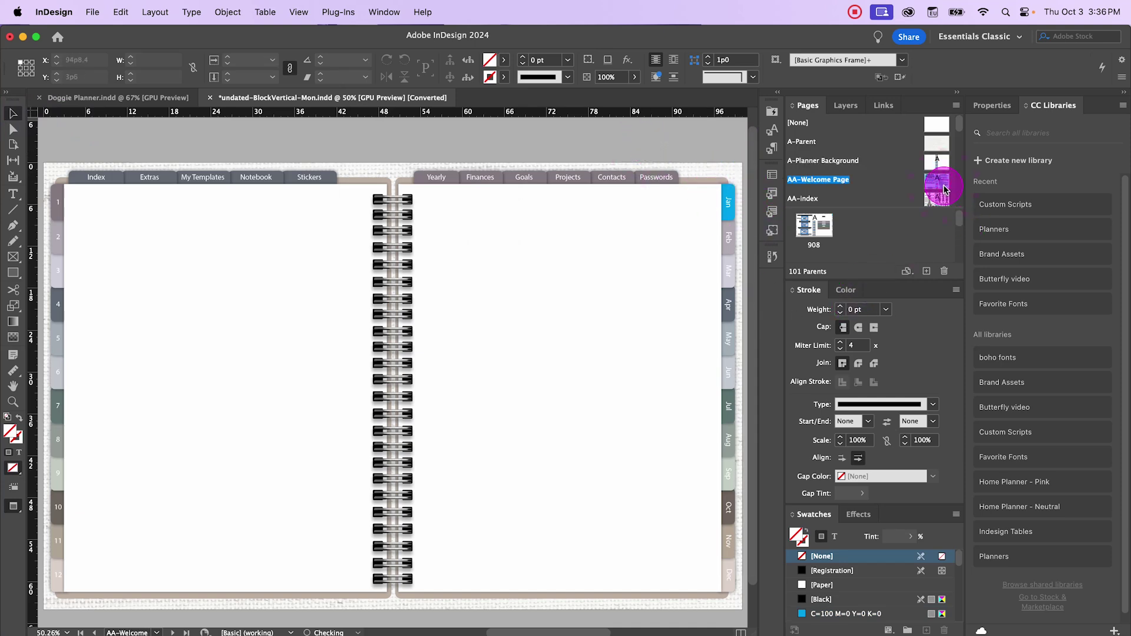
{"action": "double_click", "coordinate": [942, 201]}
{"action": "double_click", "coordinate": [942, 202]}
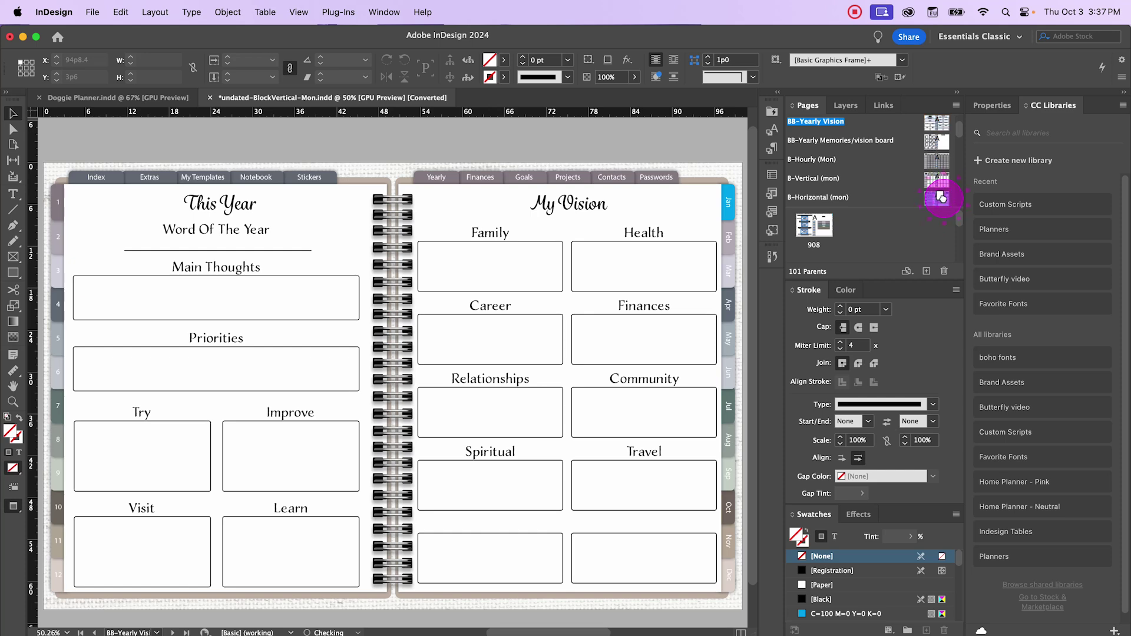
{"action": "double_click", "coordinate": [943, 202]}
{"action": "double_click", "coordinate": [816, 223]}
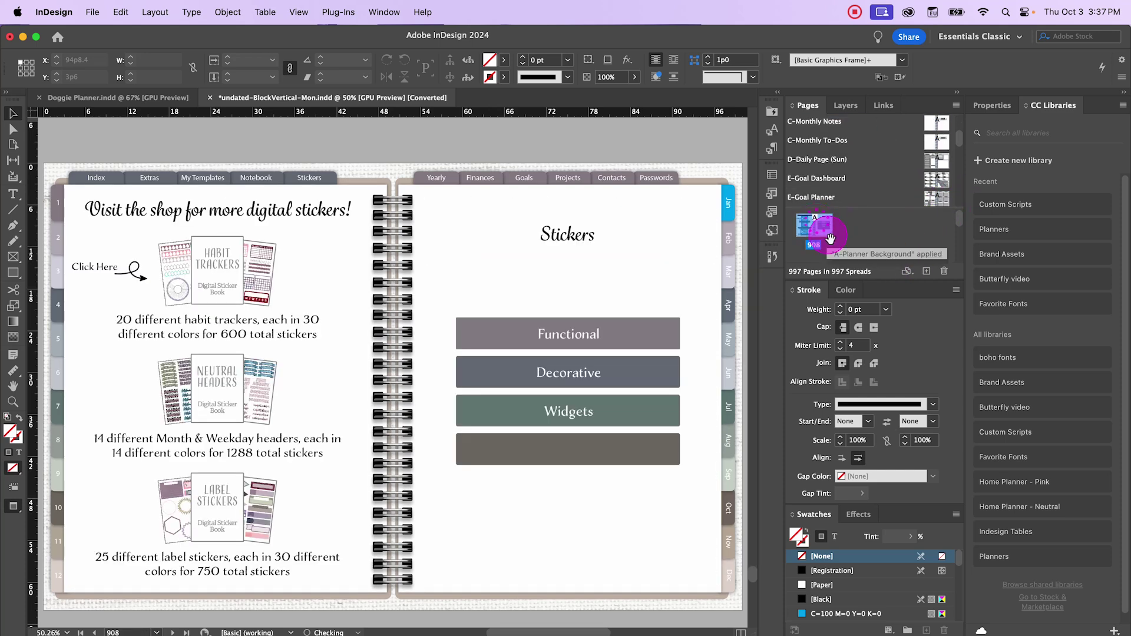
{"action": "double_click", "coordinate": [822, 231]}
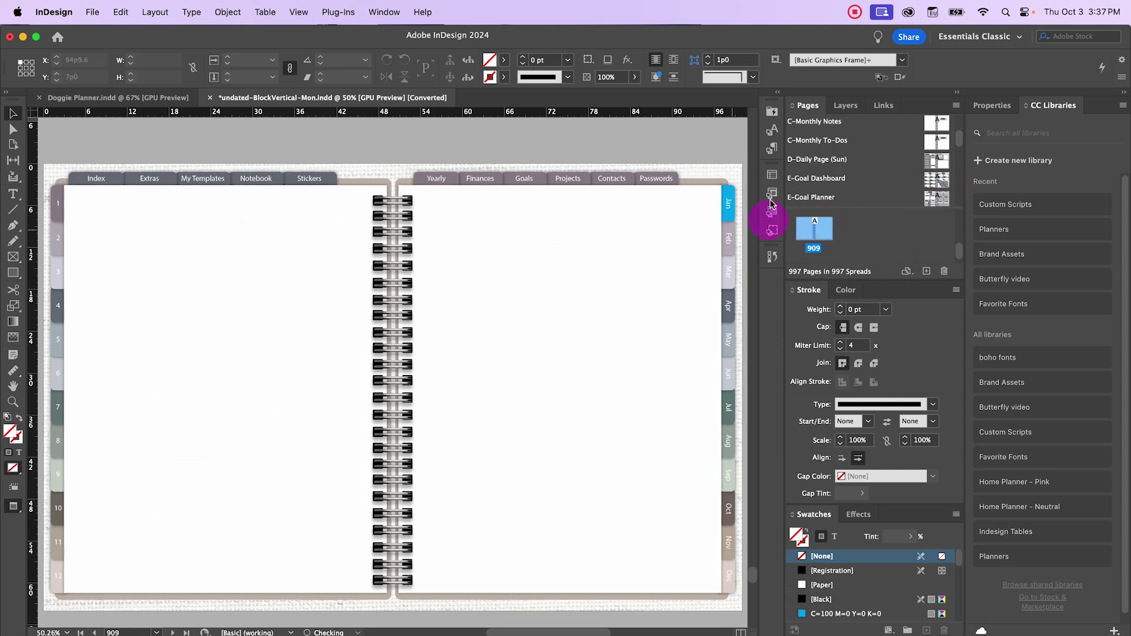
{"action": "scroll", "coordinate": [936, 171], "scroll_direction": "up", "scroll_amount": 5}
{"action": "scroll", "coordinate": [936, 184], "scroll_direction": "up", "scroll_amount": 1}
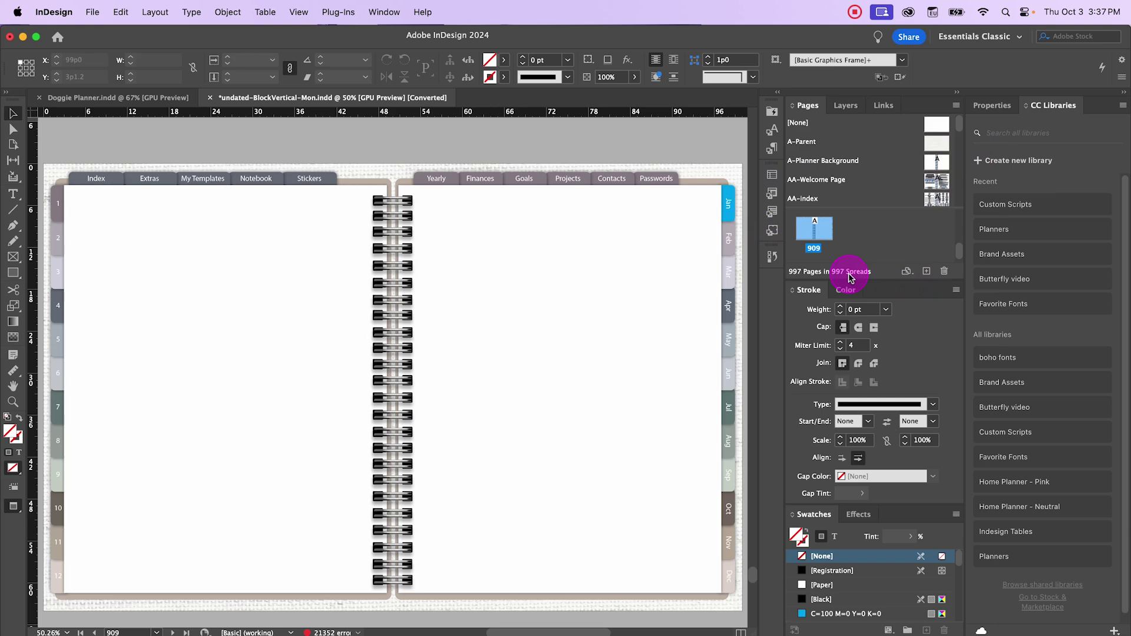
{"action": "scroll", "coordinate": [729, 215], "scroll_direction": "down", "scroll_amount": 20}
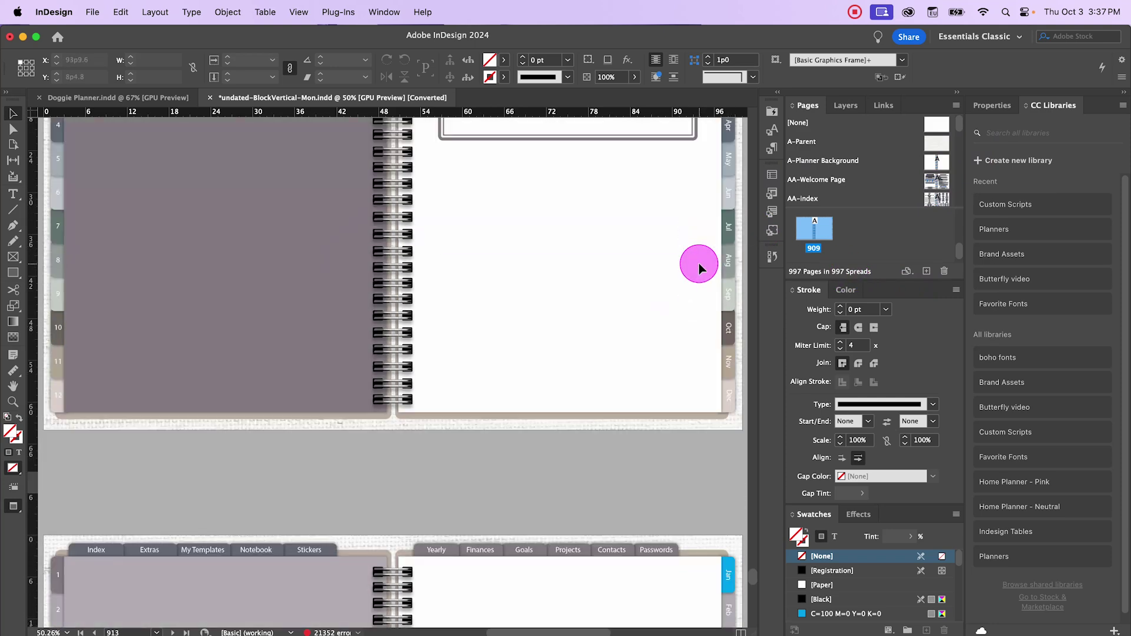
{"action": "scroll", "coordinate": [698, 266], "scroll_direction": "down", "scroll_amount": 20}
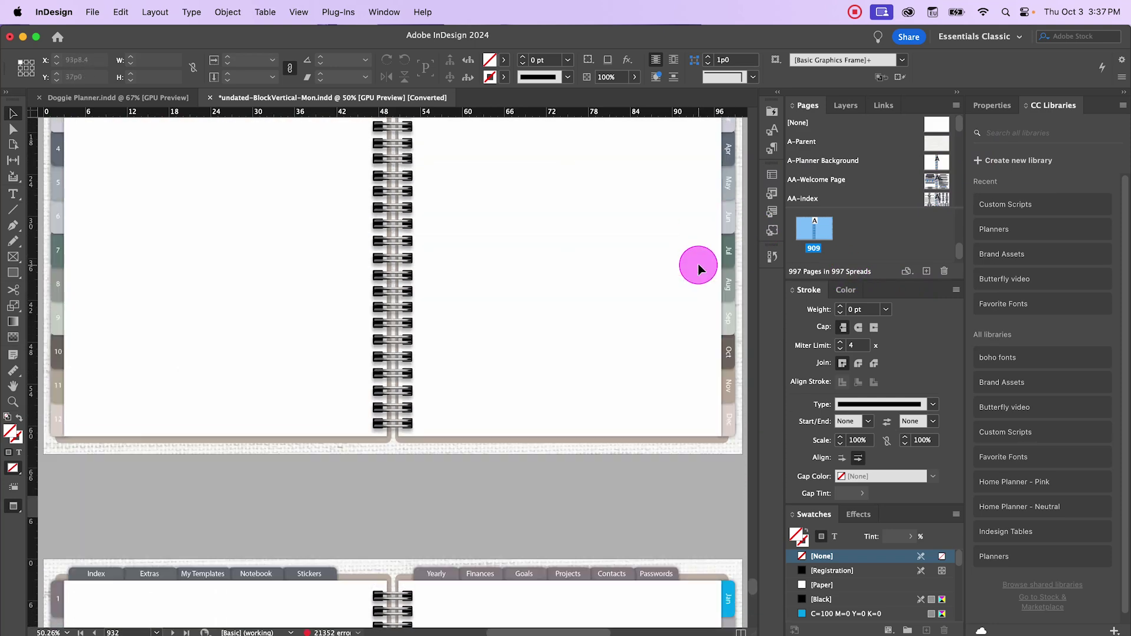
Compare the A-Planner Background, A-Parent, AA-Welcome Page and AA-Index parents, and inspect the background image on A-Parent.
{"action": "double_click", "coordinate": [933, 167]}
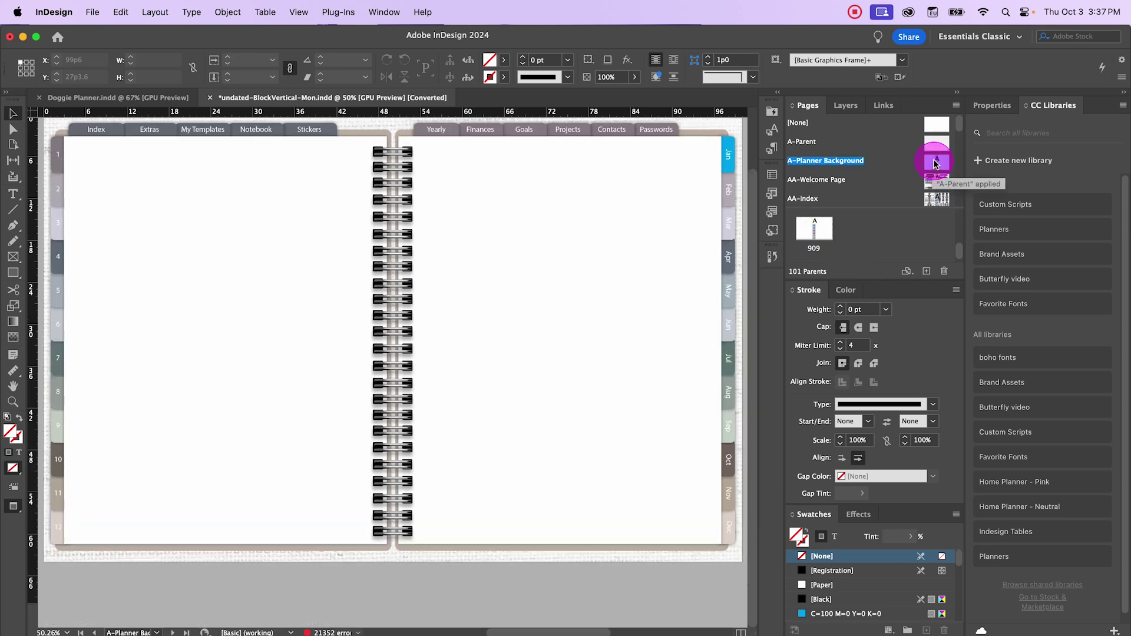
{"action": "double_click", "coordinate": [936, 144]}
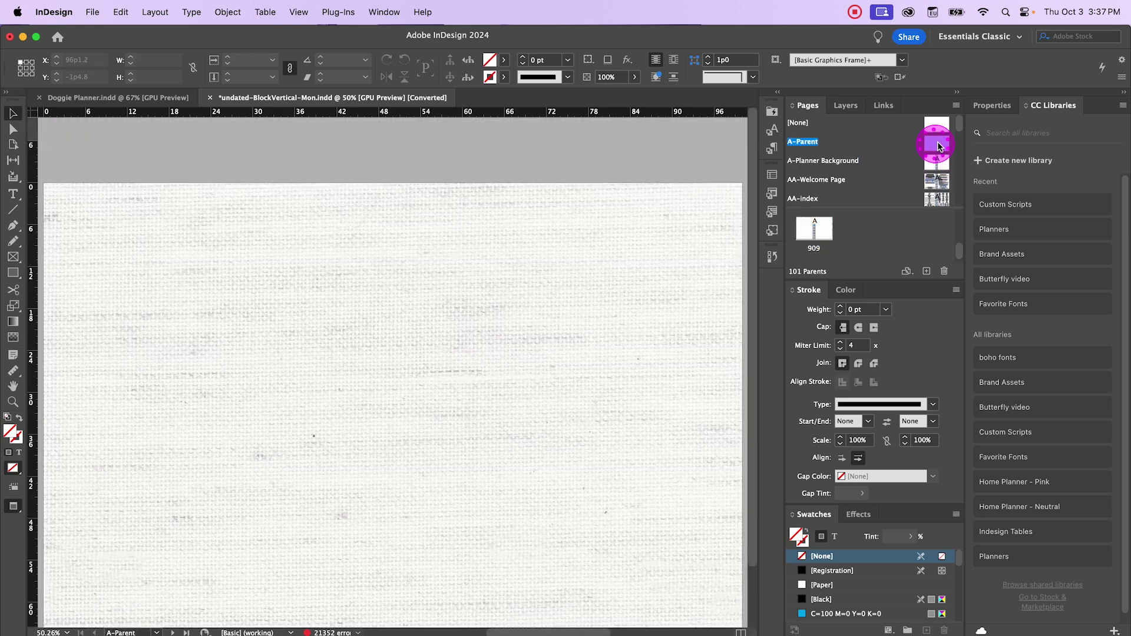
{"action": "double_click", "coordinate": [936, 180]}
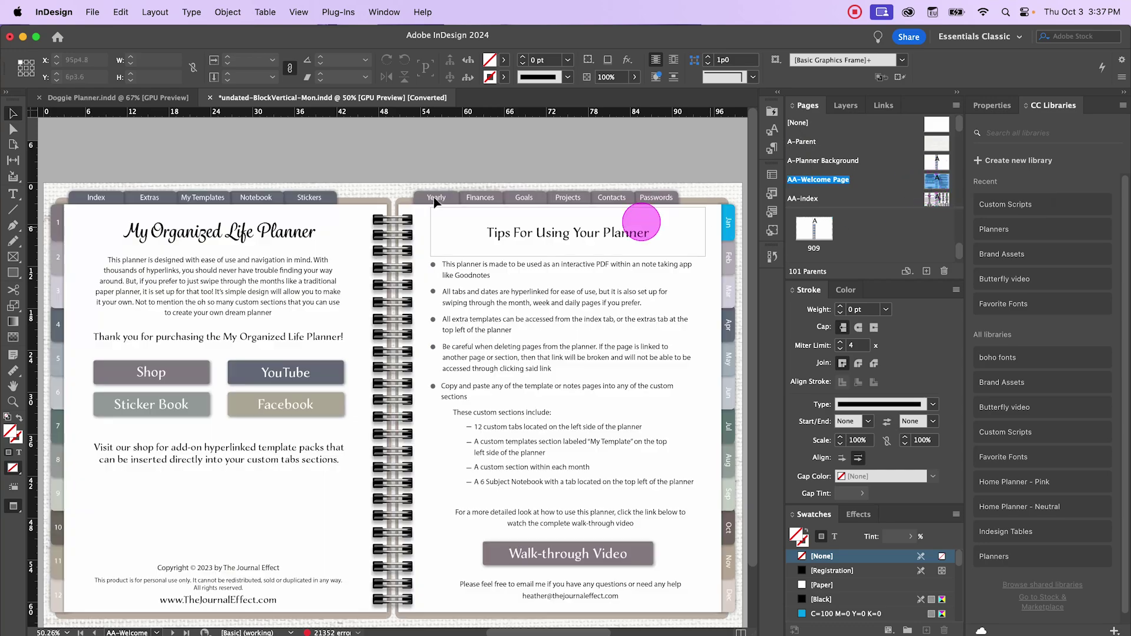
{"action": "double_click", "coordinate": [937, 199]}
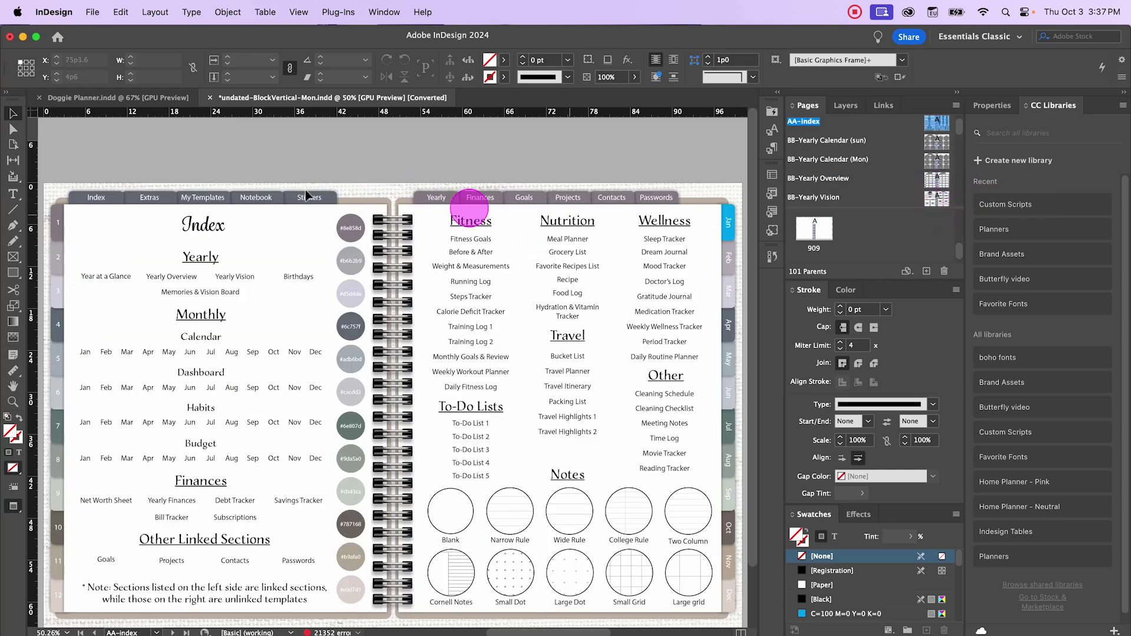
{"action": "scroll", "coordinate": [919, 171], "scroll_direction": "down", "scroll_amount": 1}
{"action": "scroll", "coordinate": [918, 171], "scroll_direction": "up", "scroll_amount": 1}
{"action": "double_click", "coordinate": [936, 144]}
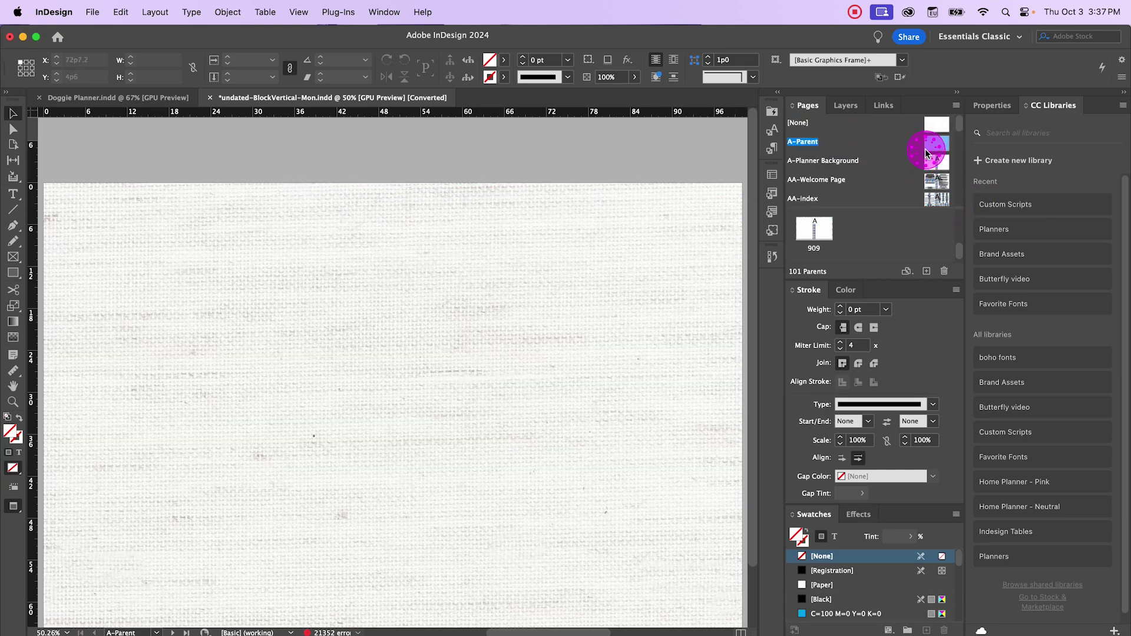
{"action": "left_click", "coordinate": [587, 252]}
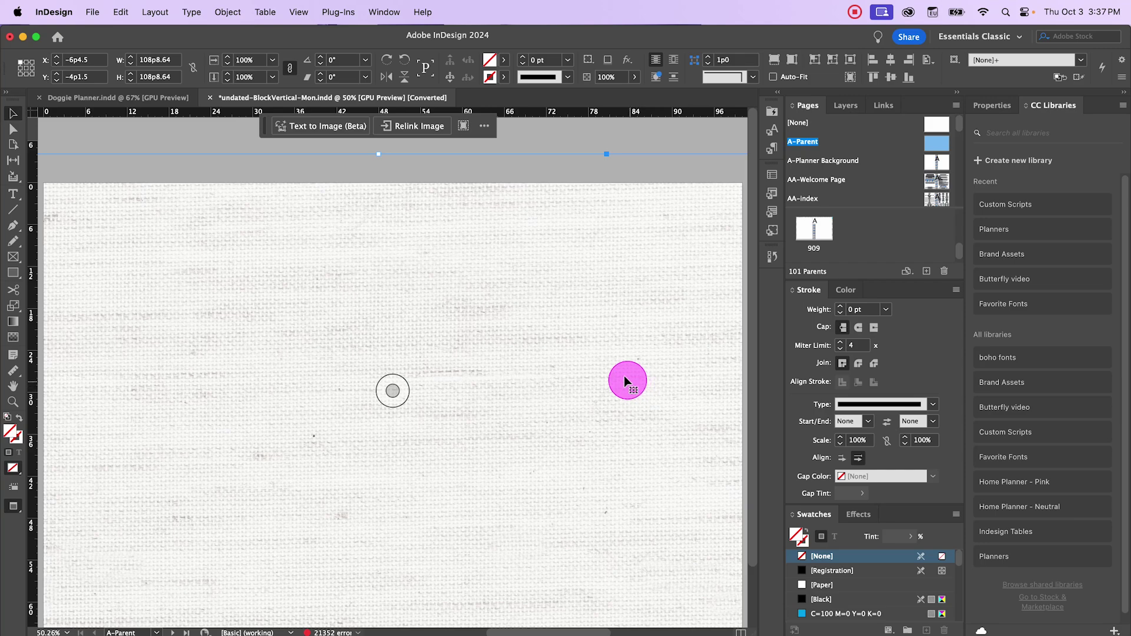
{"action": "left_click", "coordinate": [660, 146]}
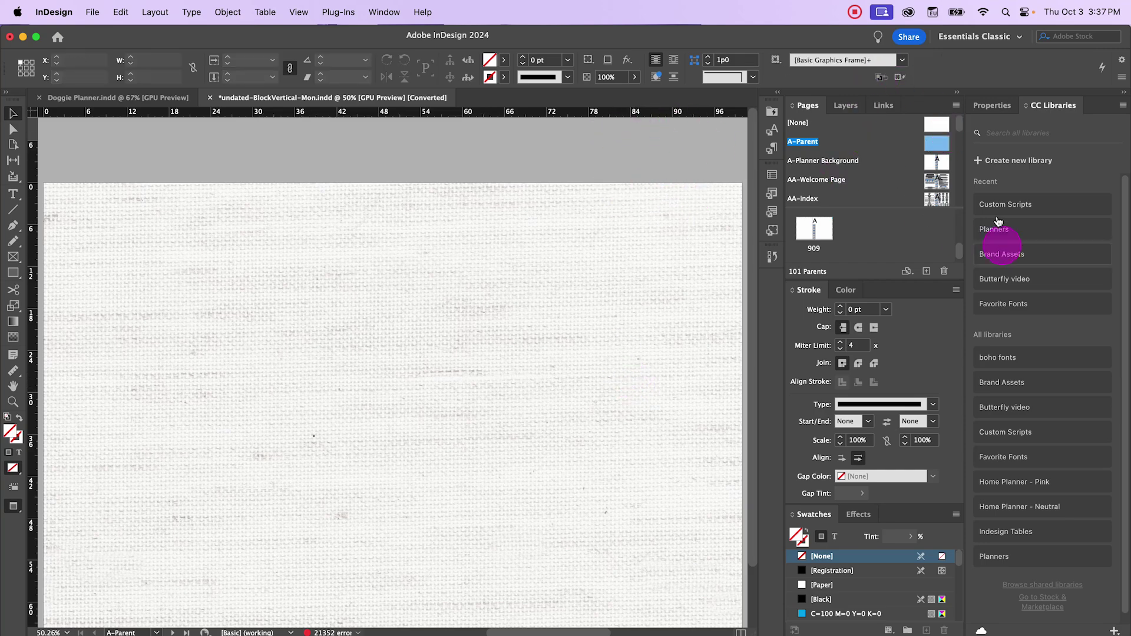
Examine which parent A-Planner Background is based on in its Parent Options, leaving the settings as they are.
{"action": "double_click", "coordinate": [932, 162]}
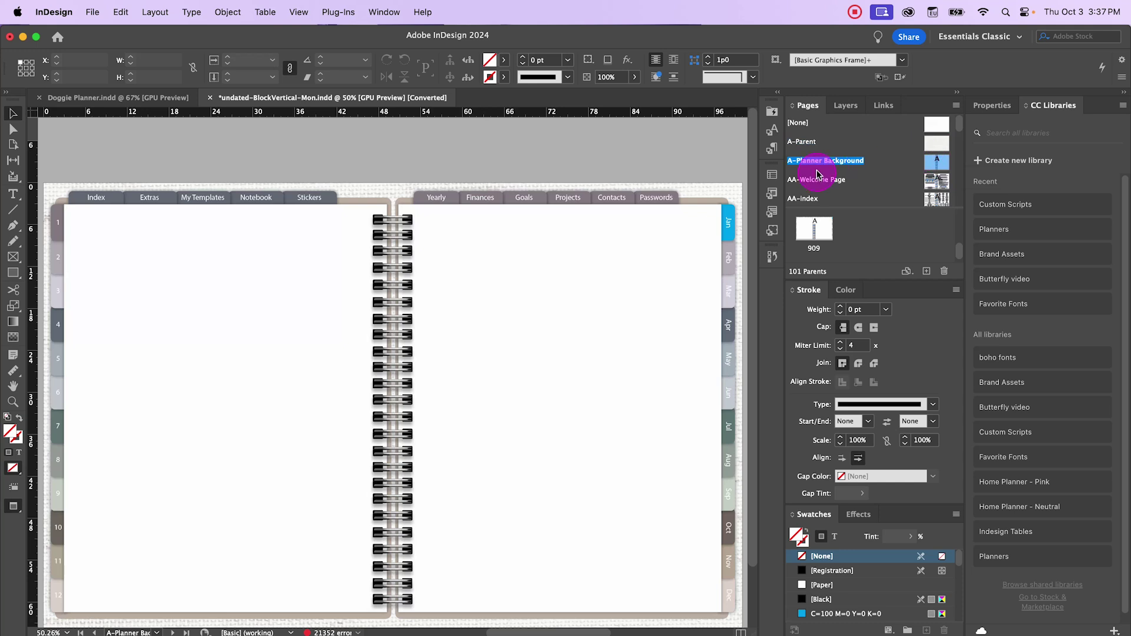
{"action": "right_click", "coordinate": [928, 157]}
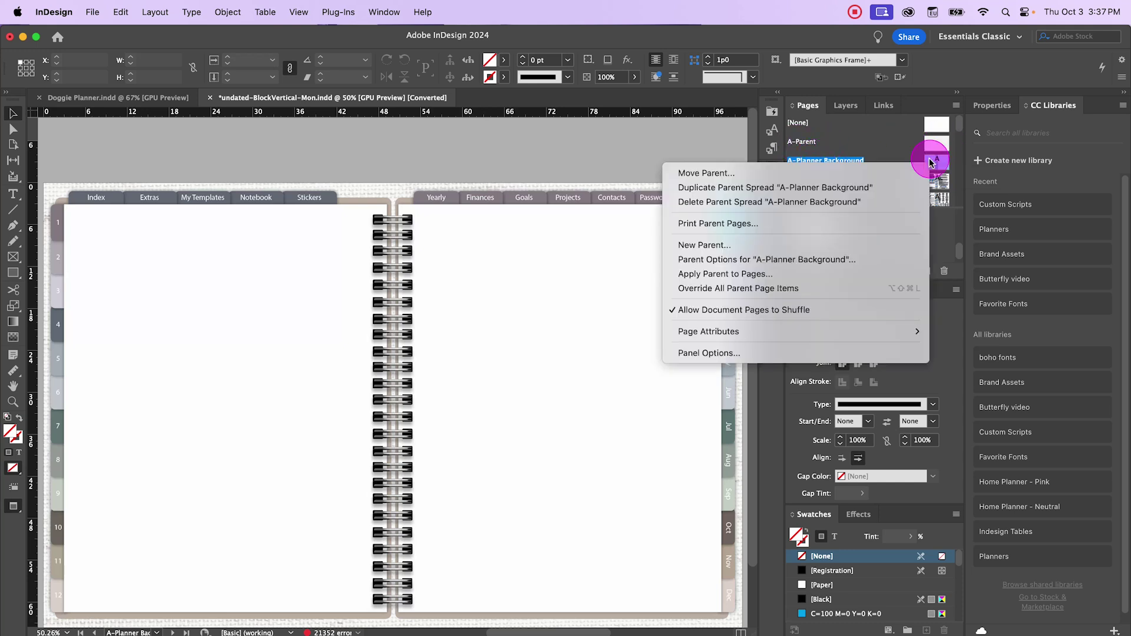
{"action": "left_click", "coordinate": [874, 261]}
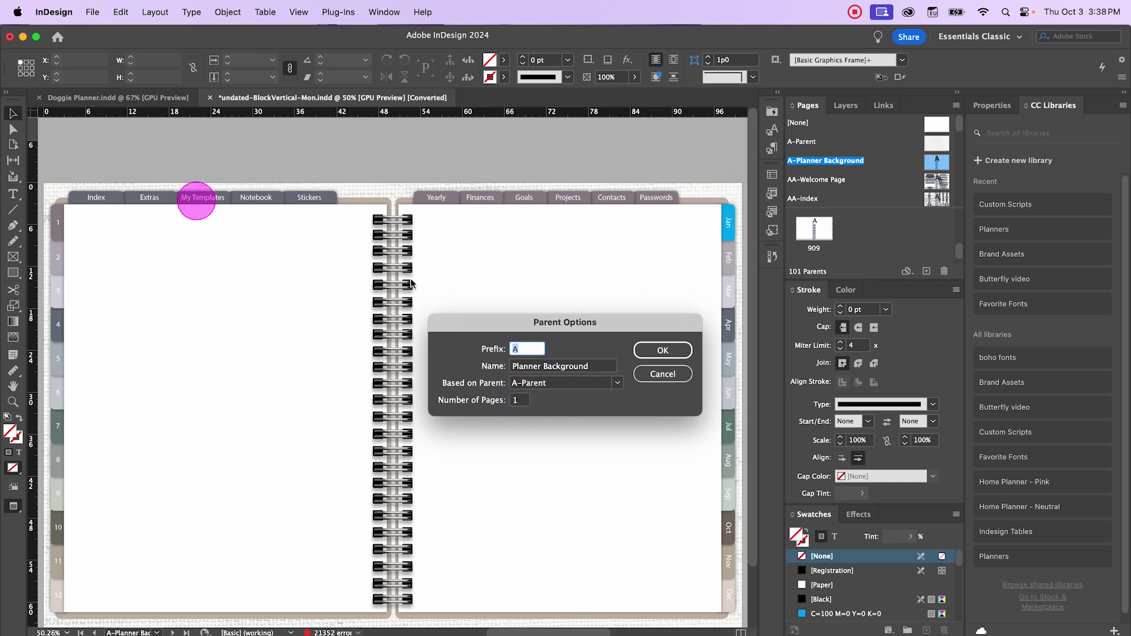
{"action": "left_click", "coordinate": [663, 375]}
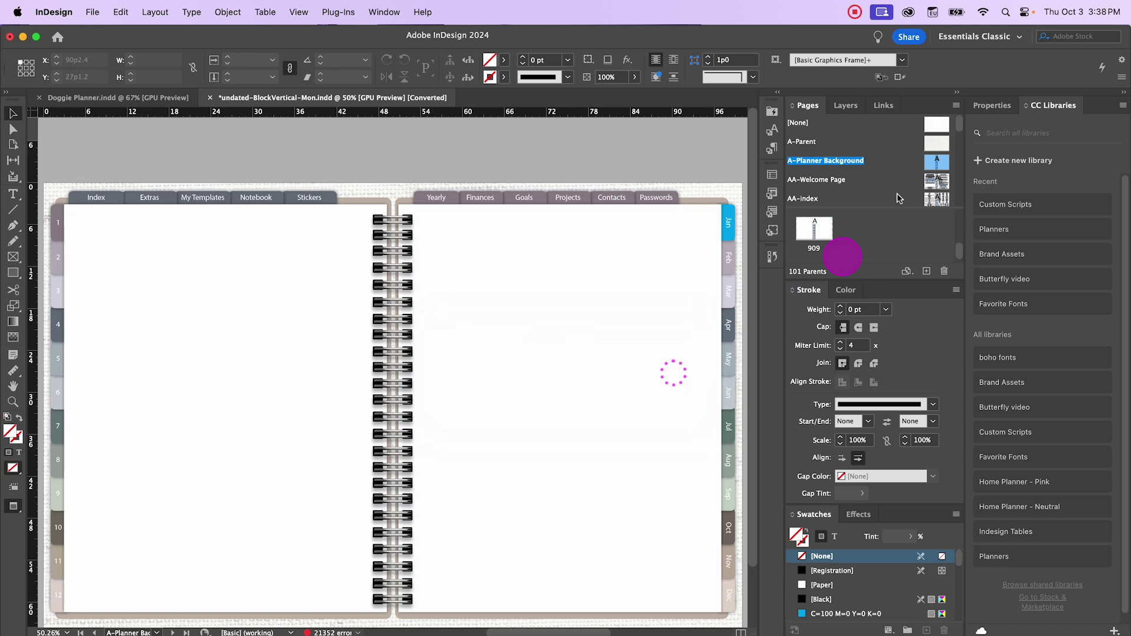
Examine which parent AA-Welcome Page is based on in its Parent Options, without changing anything.
{"action": "double_click", "coordinate": [926, 186]}
{"action": "right_click", "coordinate": [931, 185]}
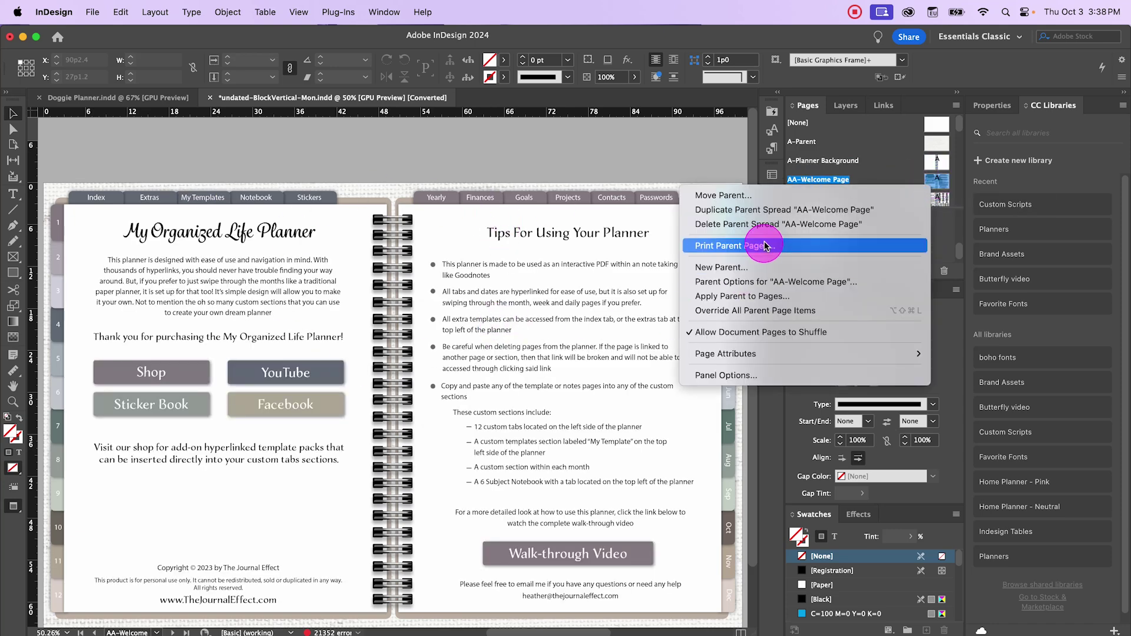
{"action": "left_click", "coordinate": [817, 281]}
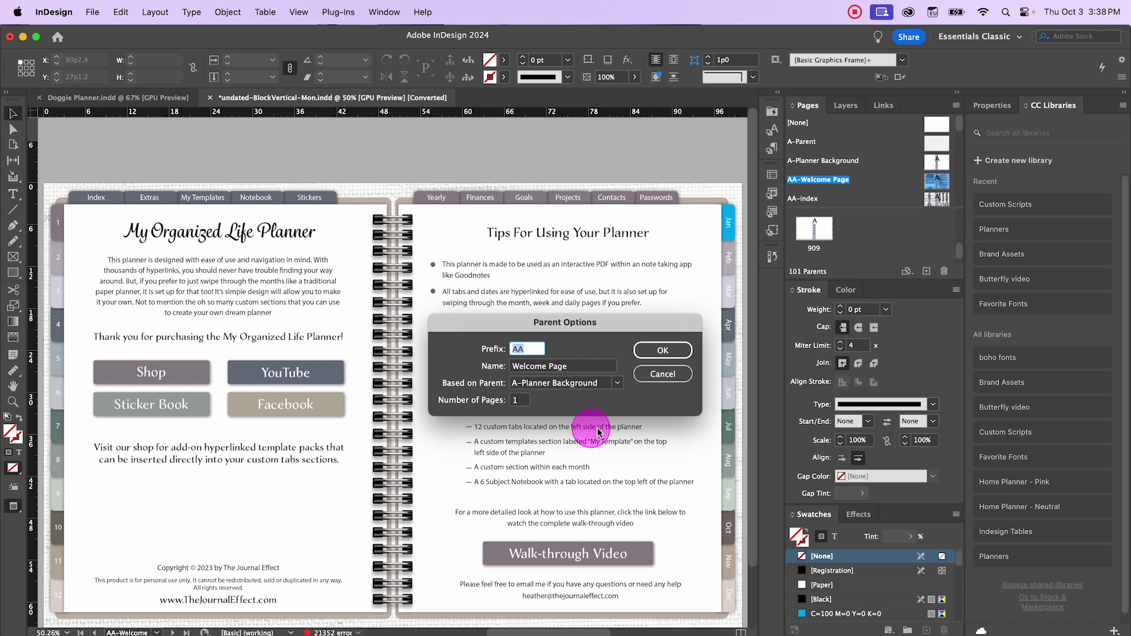
{"action": "left_click", "coordinate": [663, 373]}
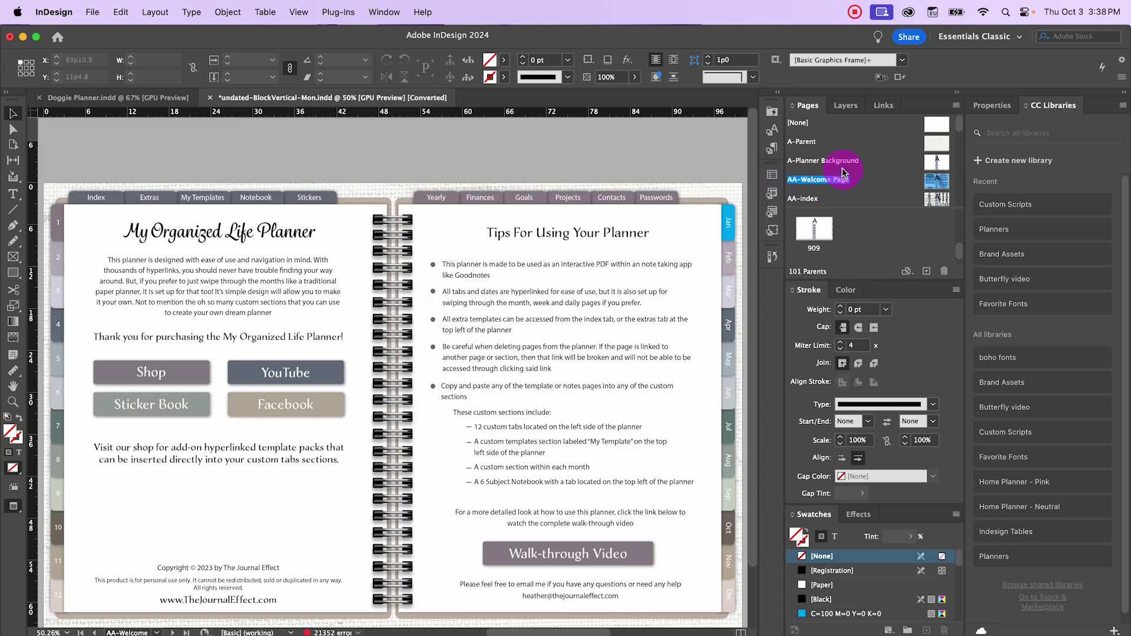
Close undated-BlockVertical-Mon.indd and return to Doggie Planner.indd.
{"action": "left_click", "coordinate": [209, 98]}
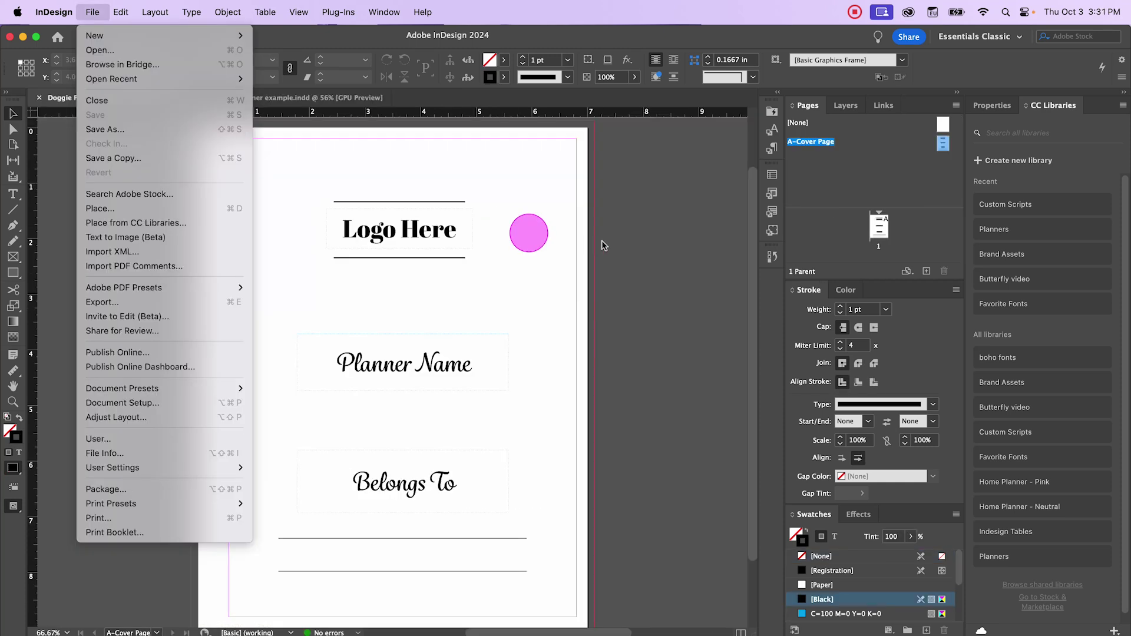
{"action": "left_click", "coordinate": [643, 273]}
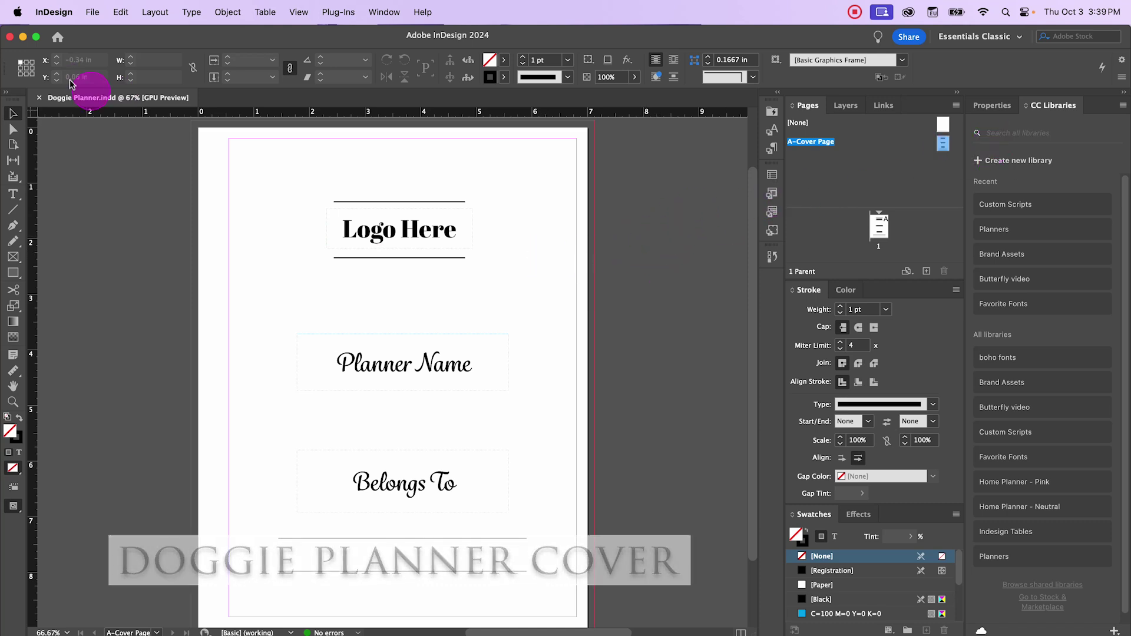
{"action": "left_click", "coordinate": [91, 13]}
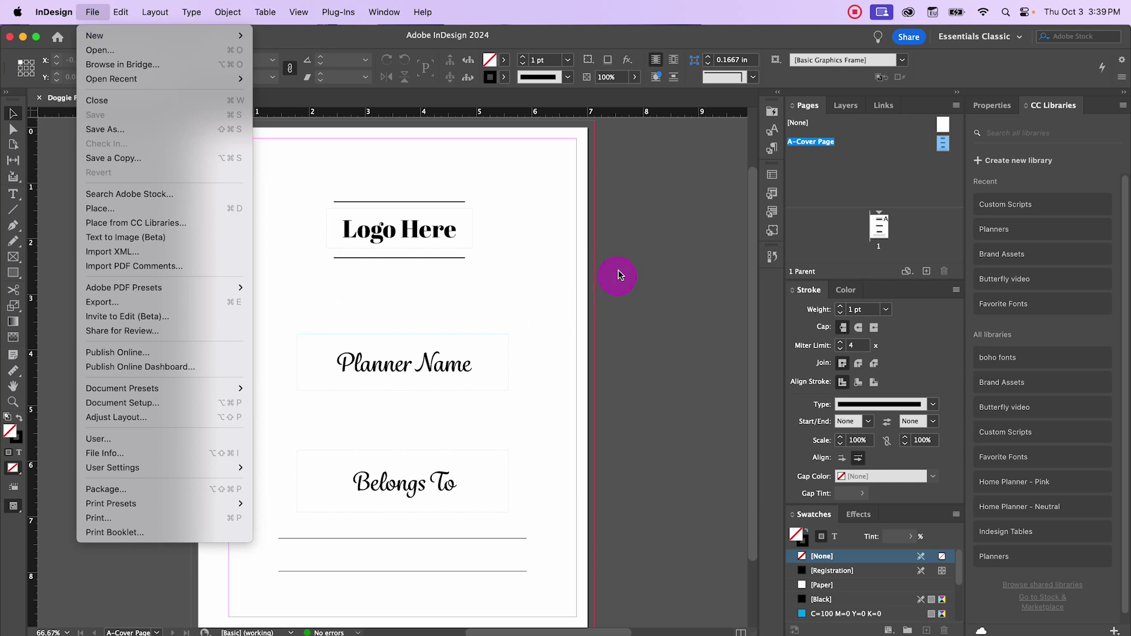
{"action": "left_click", "coordinate": [589, 248]}
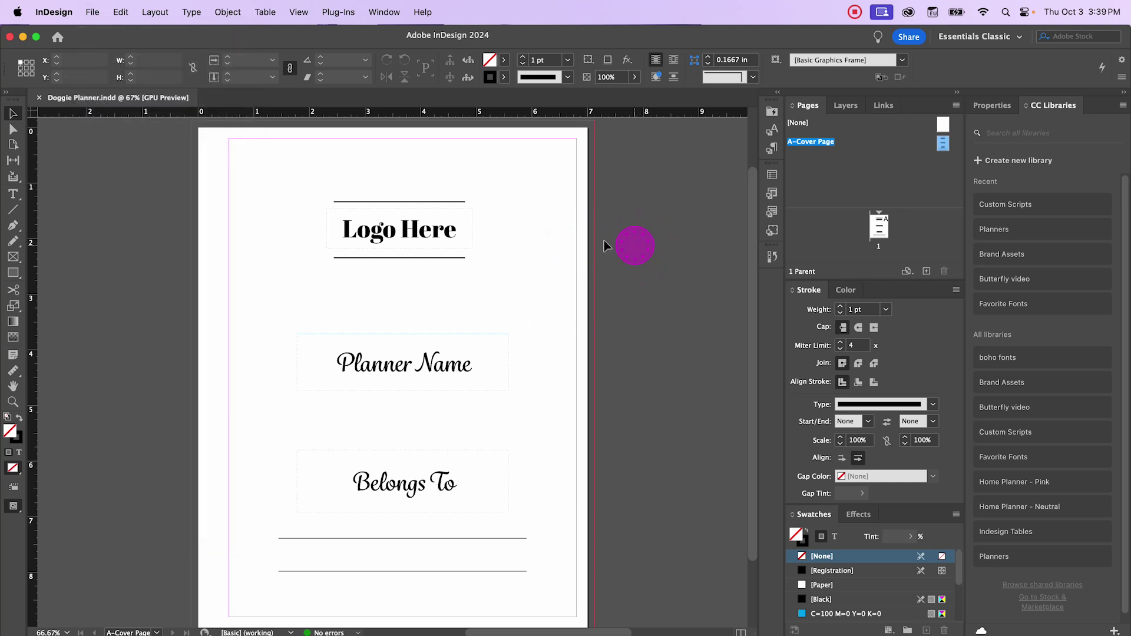
Place 16 copy.jpg from the Desktop onto the A-Cover Page parent at about 7.24 by 10.24 in, covering the page and bleed.
{"action": "left_click", "coordinate": [92, 12]}
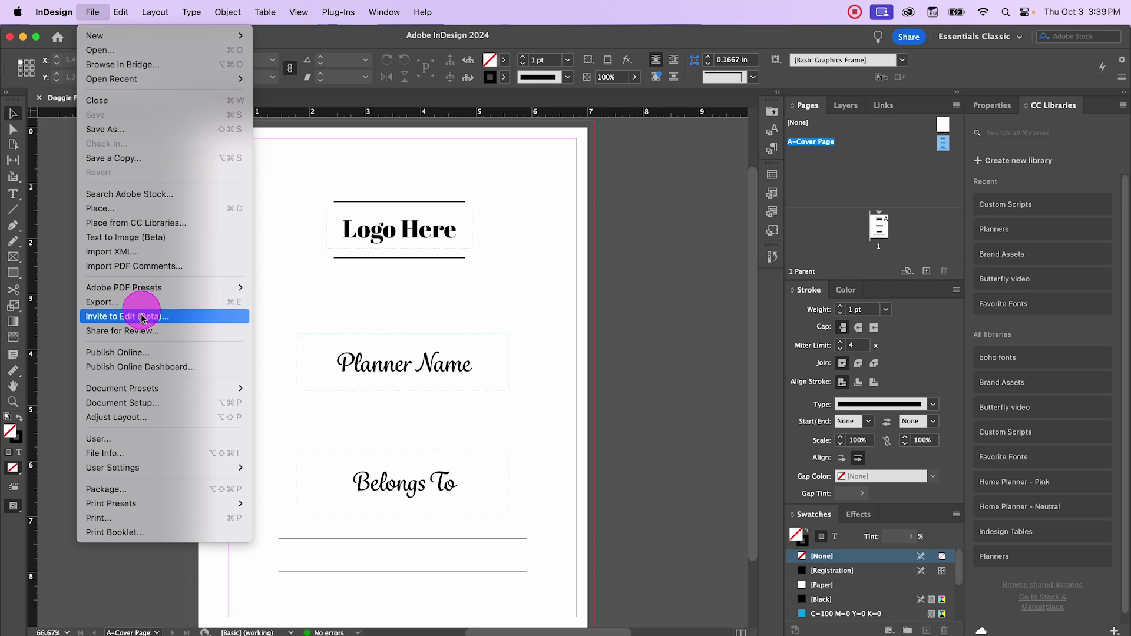
{"action": "left_click", "coordinate": [143, 209]}
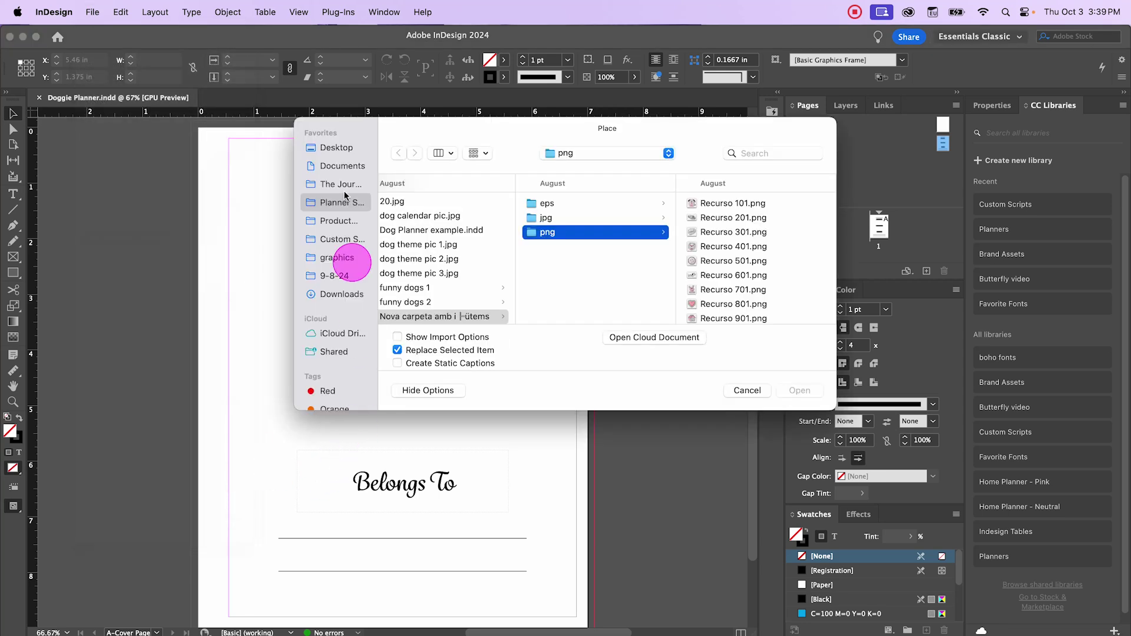
{"action": "left_click", "coordinate": [336, 147]}
{"action": "left_click", "coordinate": [426, 203]}
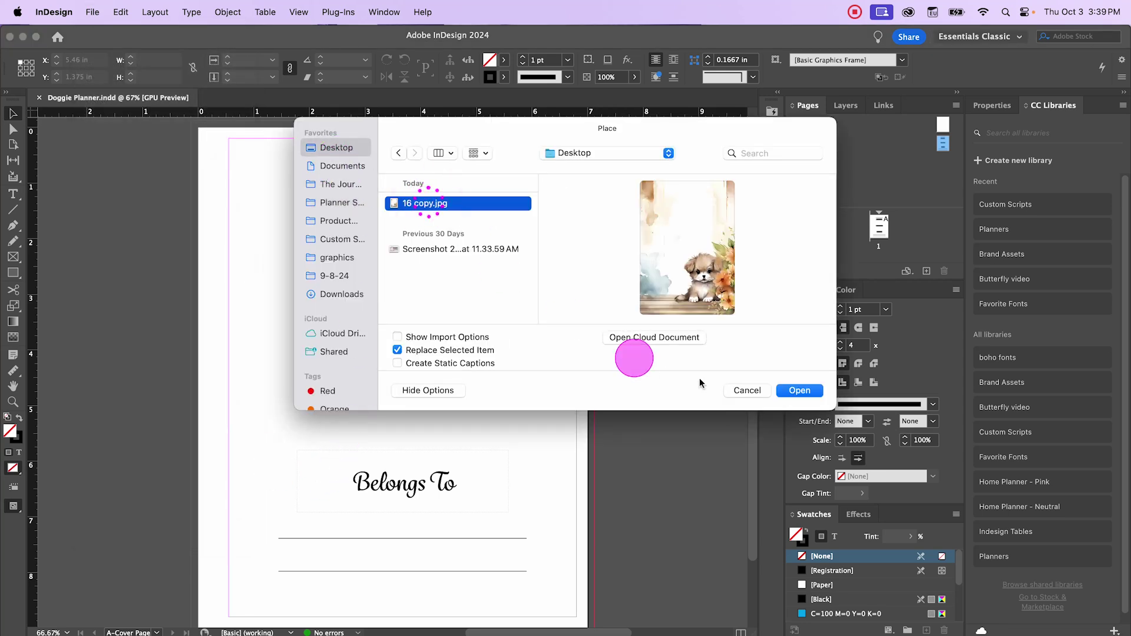
{"action": "left_click", "coordinate": [800, 390]}
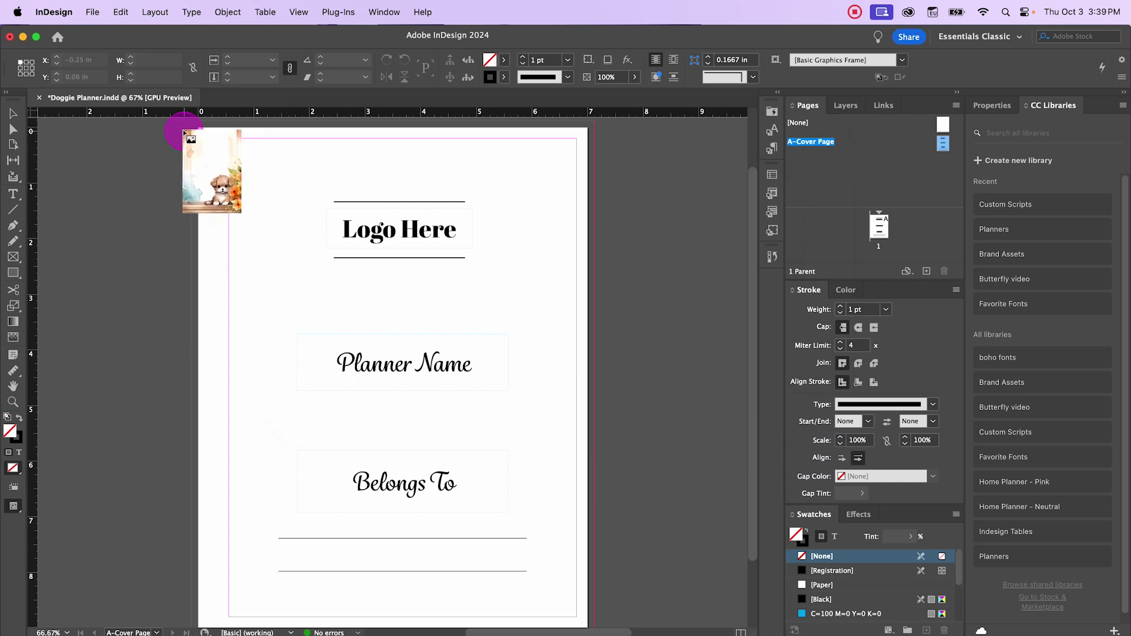
{"action": "left_click_drag", "start_coordinate": [180, 121], "coordinate": [531, 579]}
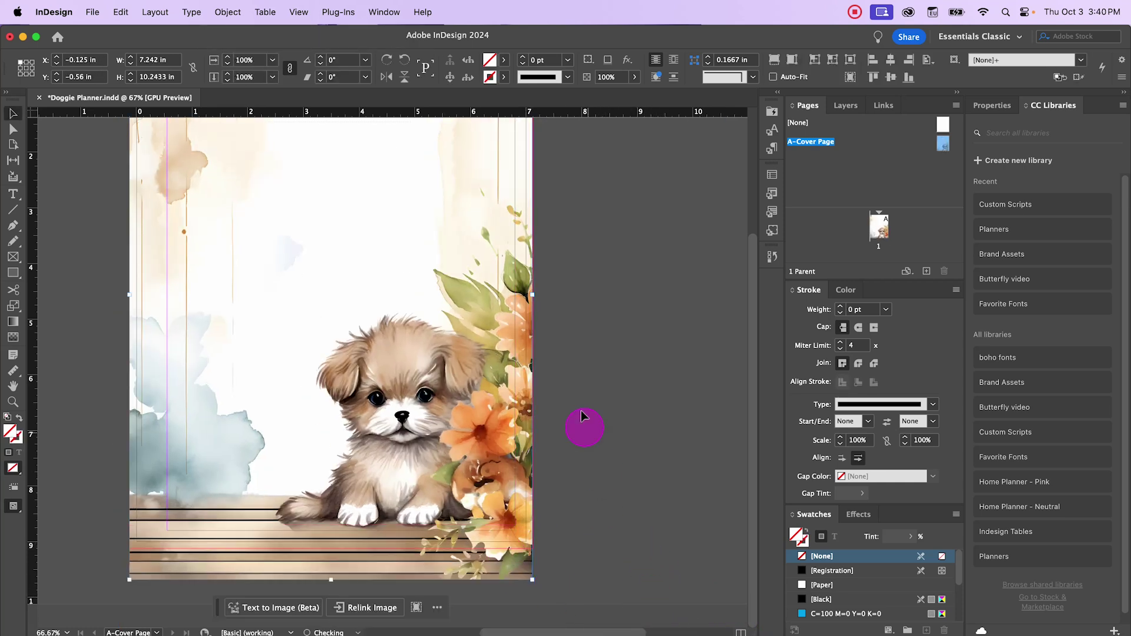
Try sending the puppy image to the back of the cover's stacking order with Arrange, and undo it.
{"action": "scroll", "coordinate": [526, 518], "scroll_direction": "up", "scroll_amount": 4}
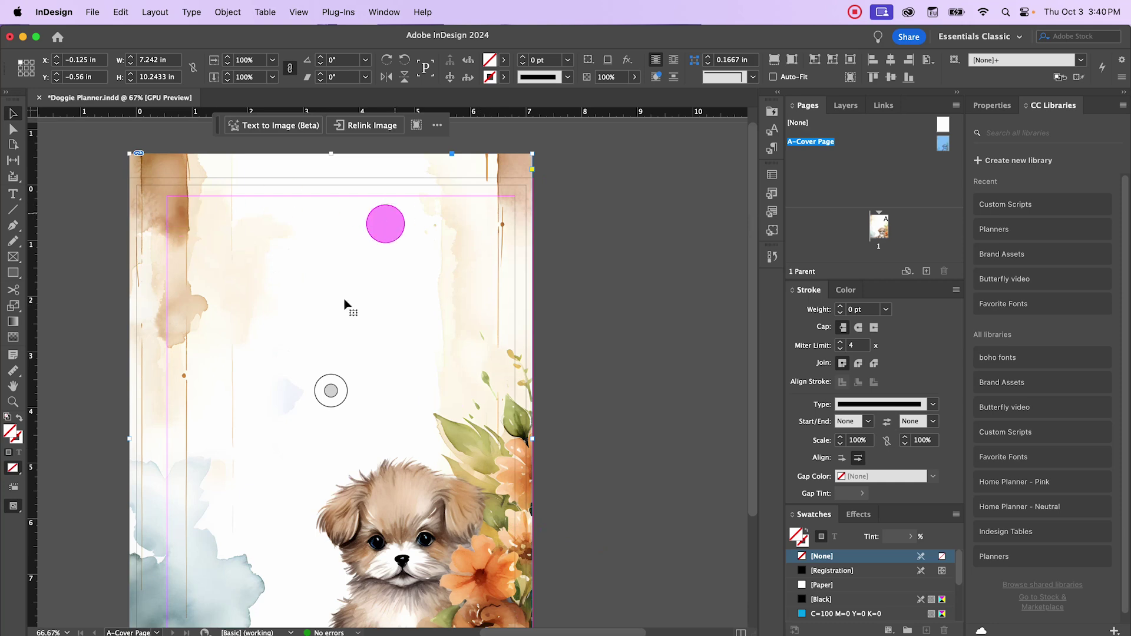
{"action": "scroll", "coordinate": [589, 418], "scroll_direction": "down", "scroll_amount": 4}
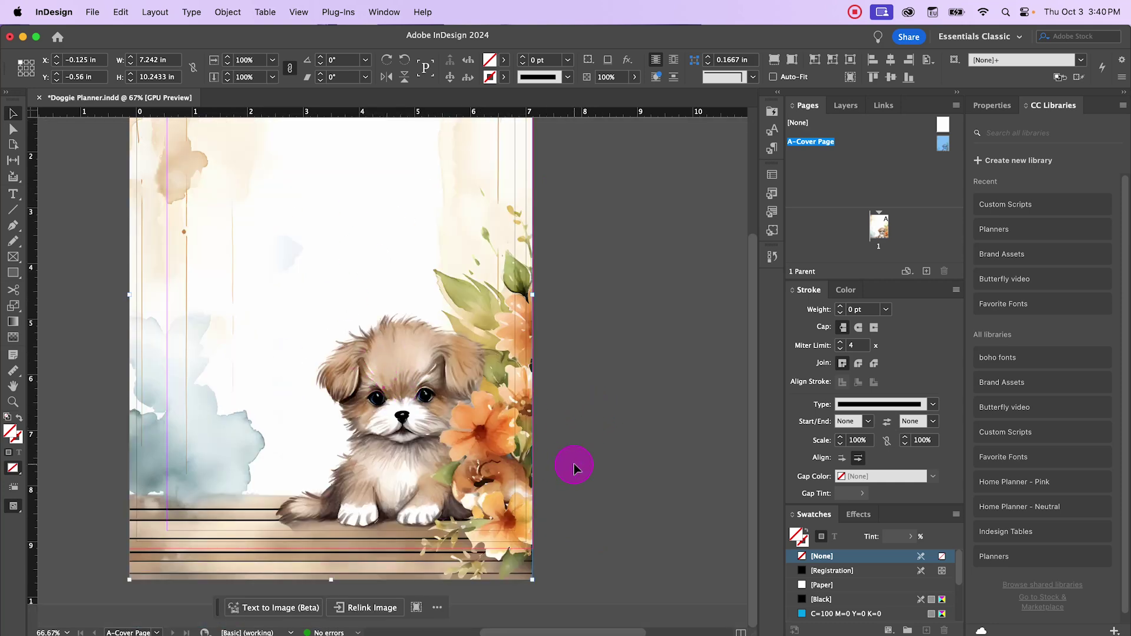
{"action": "scroll", "coordinate": [640, 416], "scroll_direction": "up", "scroll_amount": 1}
{"action": "scroll", "coordinate": [391, 356], "scroll_direction": "up", "scroll_amount": 4}
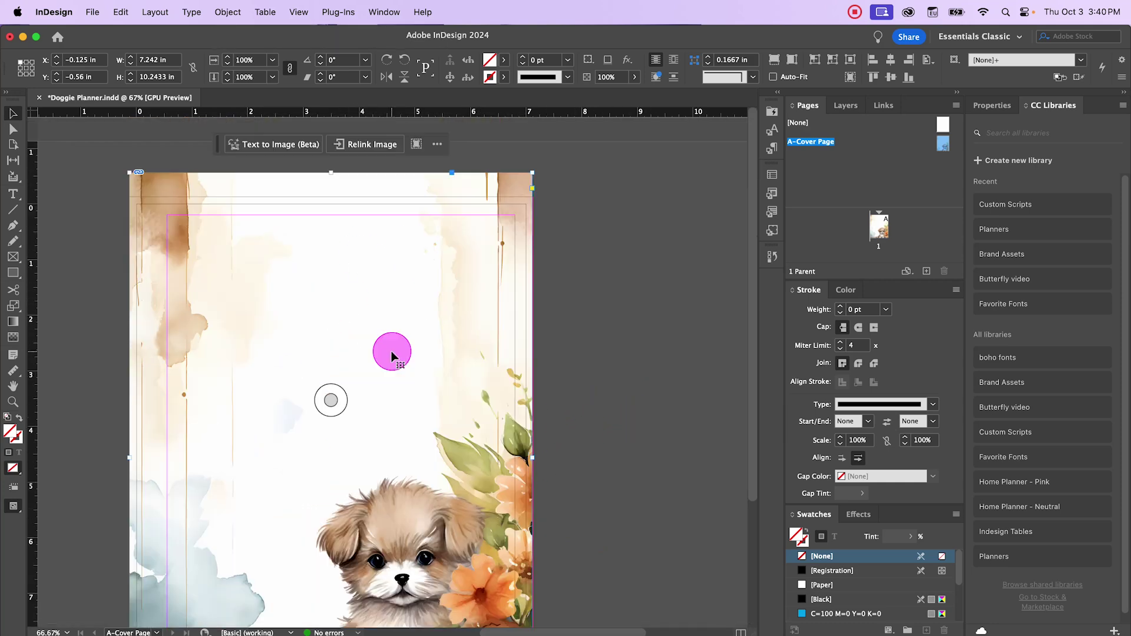
{"action": "scroll", "coordinate": [441, 369], "scroll_direction": "down", "scroll_amount": 1}
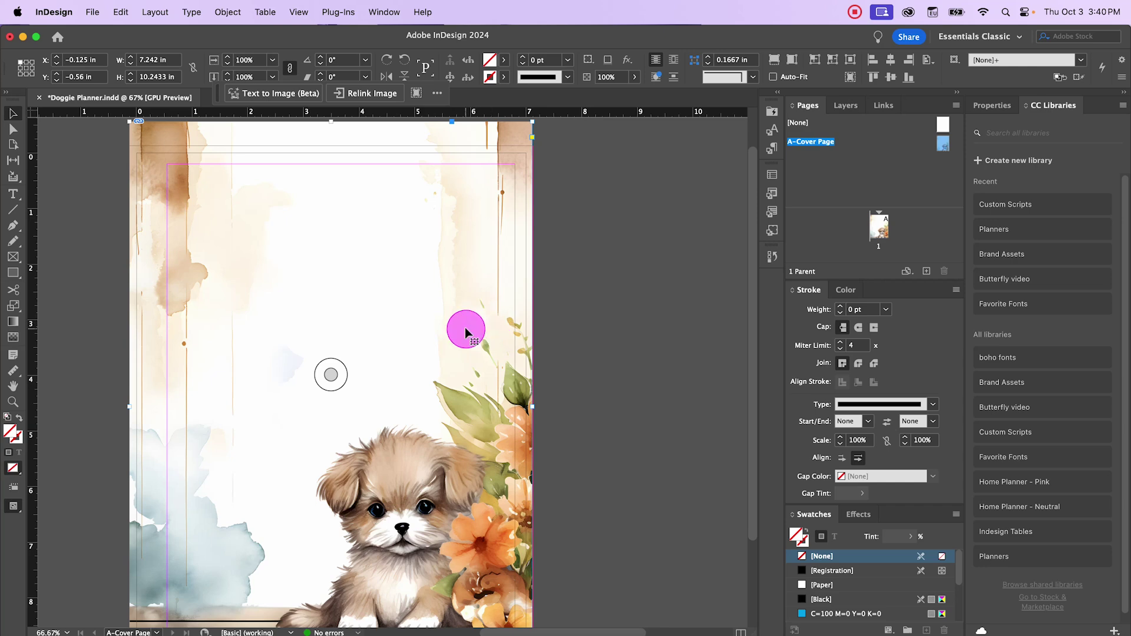
{"action": "right_click", "coordinate": [455, 296]}
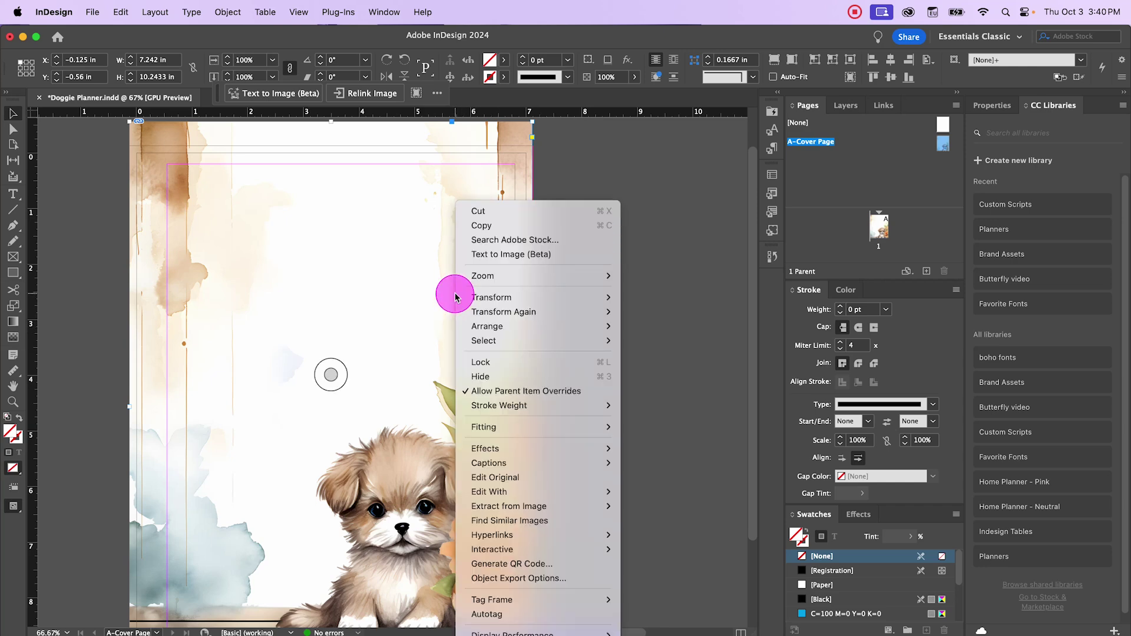
{"action": "mouse_move", "coordinate": [574, 332]}
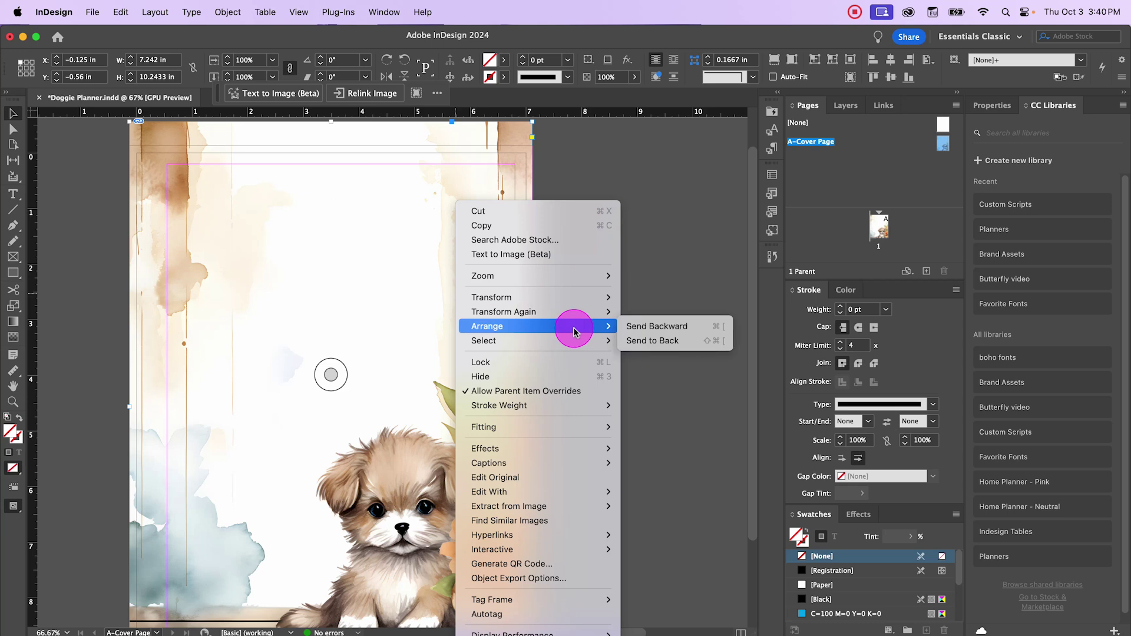
{"action": "left_click", "coordinate": [689, 340]}
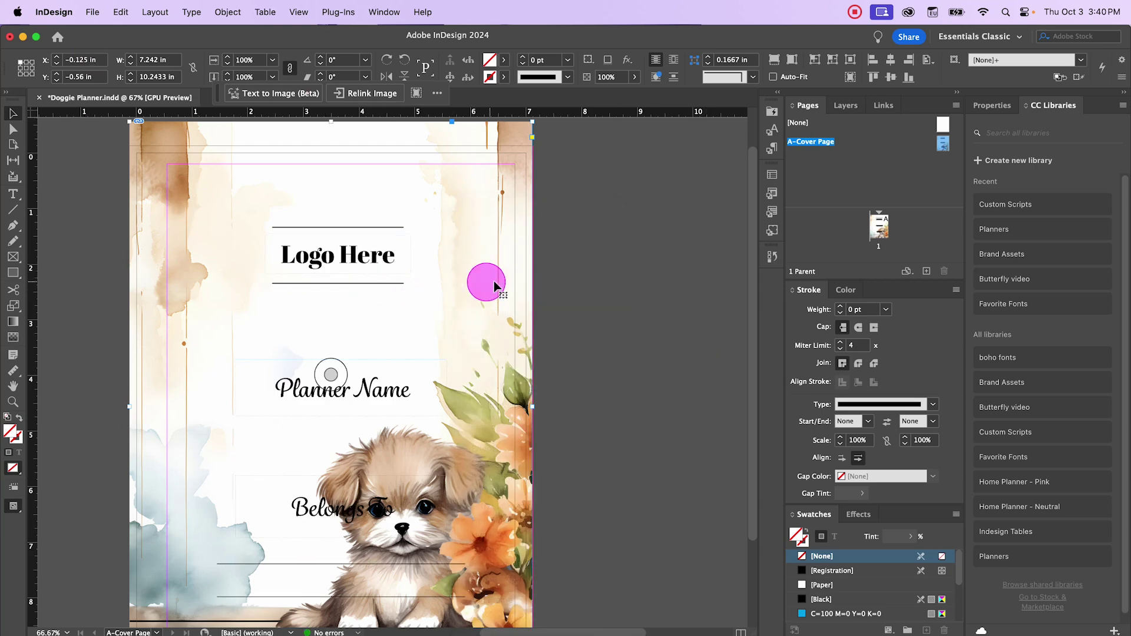
{"action": "key", "text": "super+z"}
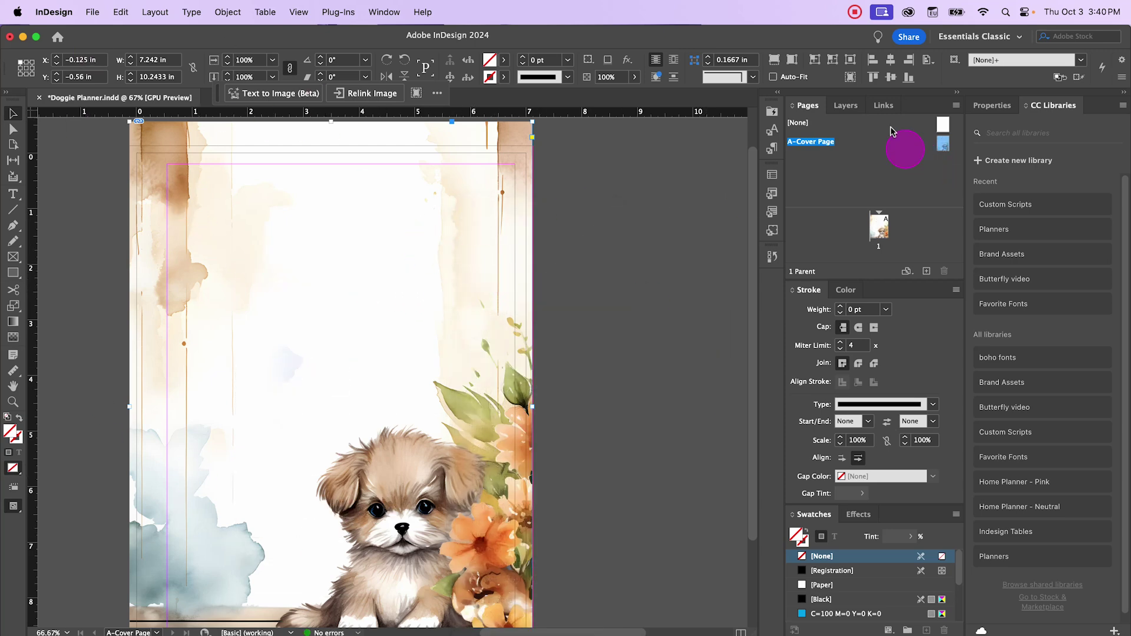
Reorder 16 copy.jpg beneath all other objects in Layer 1 so the cover text and lines sit in front.
{"action": "left_click", "coordinate": [845, 106]}
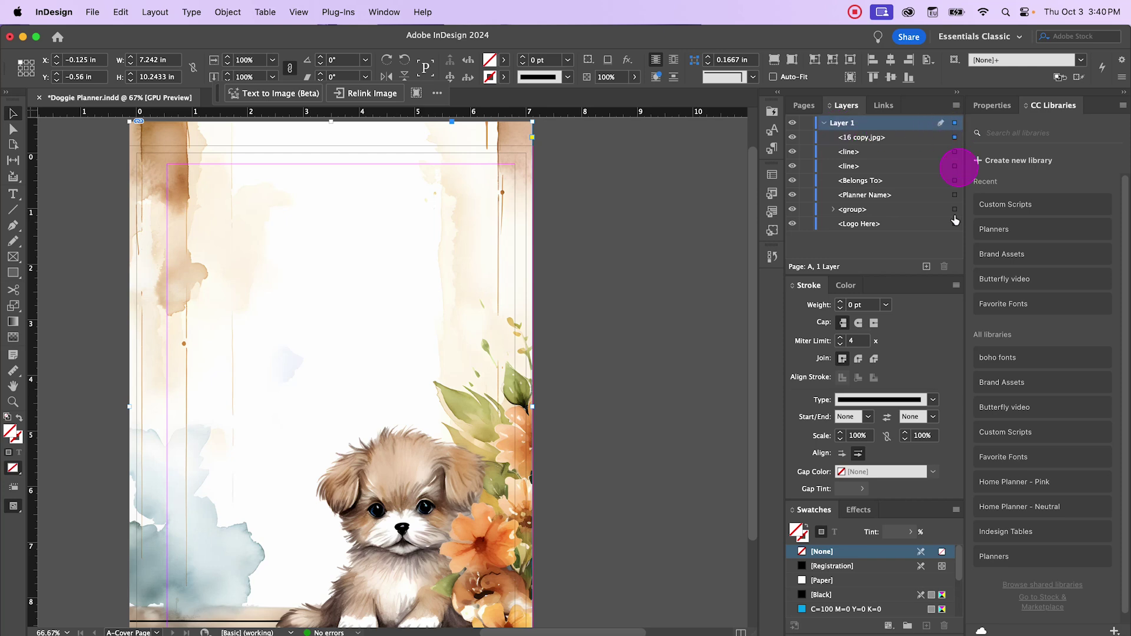
{"action": "left_click_drag", "start_coordinate": [870, 140], "coordinate": [871, 231]}
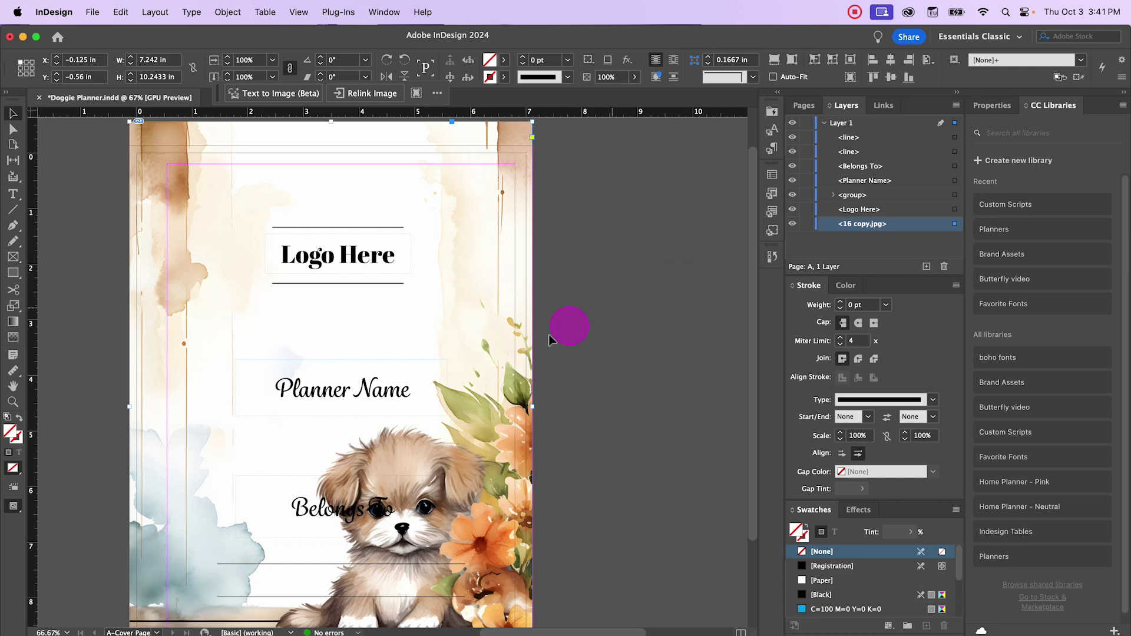
{"action": "scroll", "coordinate": [328, 391], "scroll_direction": "down", "scroll_amount": 1}
{"action": "scroll", "coordinate": [331, 353], "scroll_direction": "up", "scroll_amount": 1}
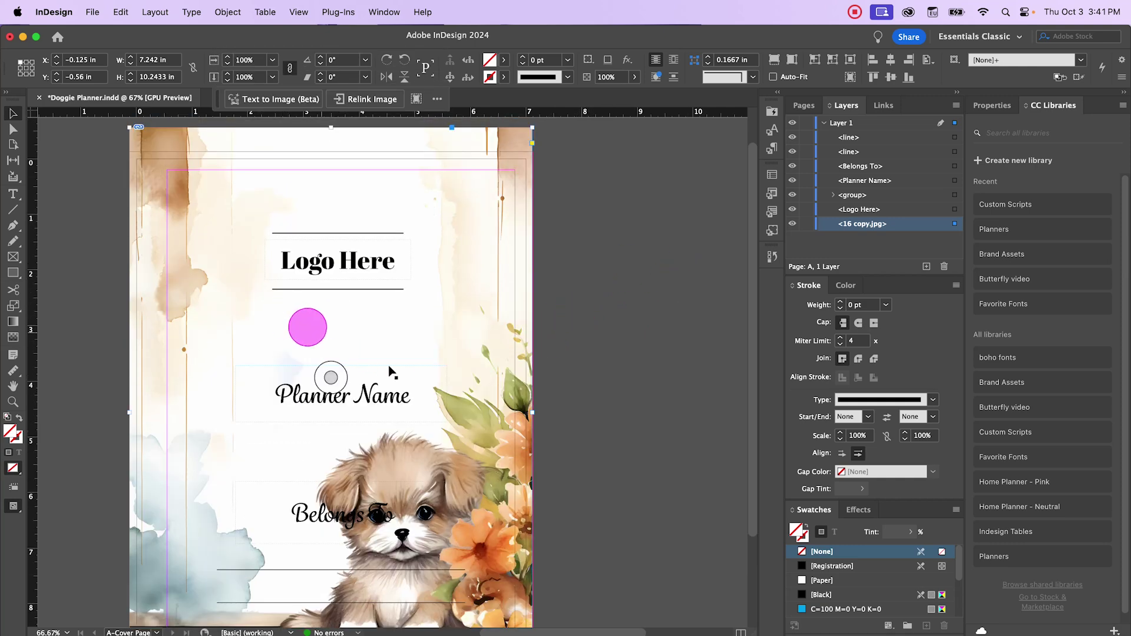
{"action": "scroll", "coordinate": [383, 359], "scroll_direction": "down", "scroll_amount": 1}
{"action": "scroll", "coordinate": [477, 533], "scroll_direction": "down", "scroll_amount": 1}
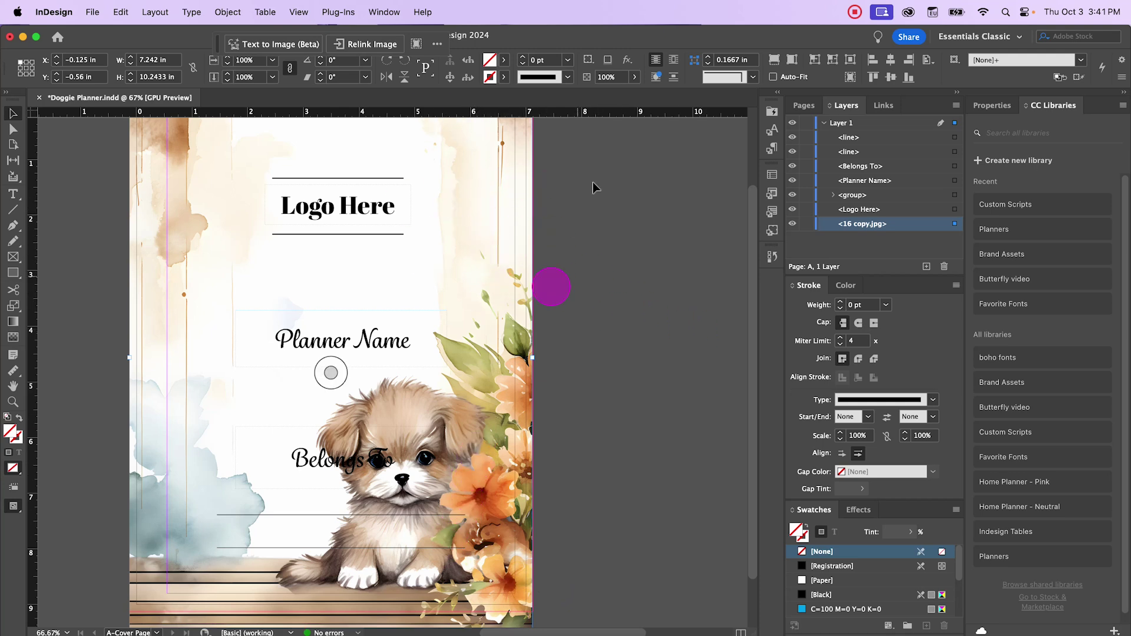
Lower the opacity of the puppy background image to 54%.
{"action": "scroll", "coordinate": [527, 138], "scroll_direction": "up", "scroll_amount": 4}
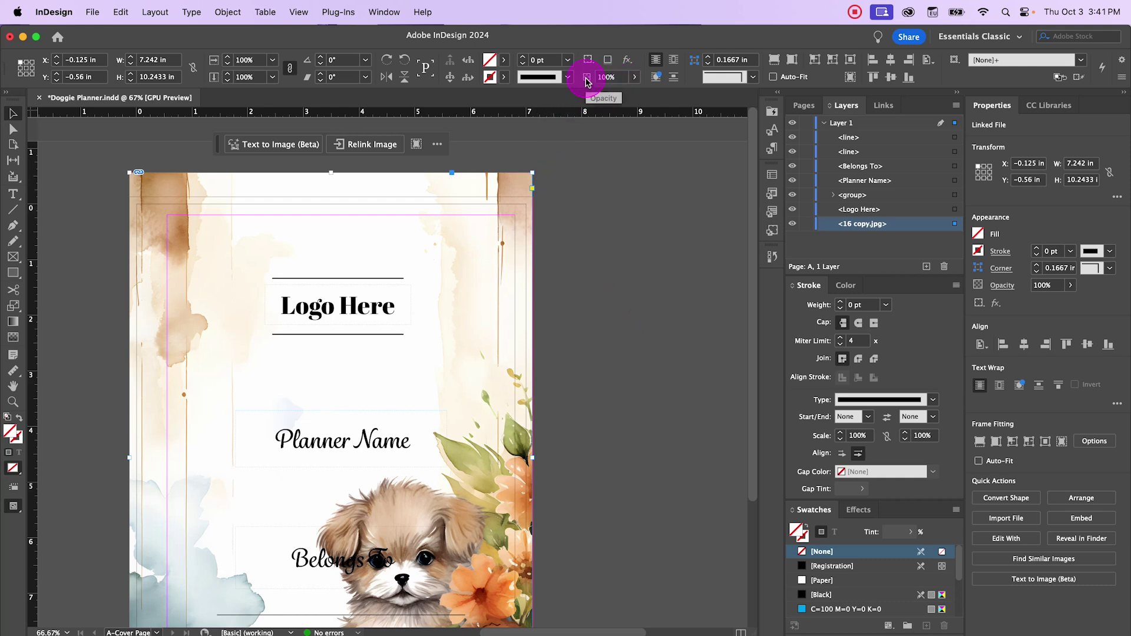
{"action": "left_click", "coordinate": [634, 77]}
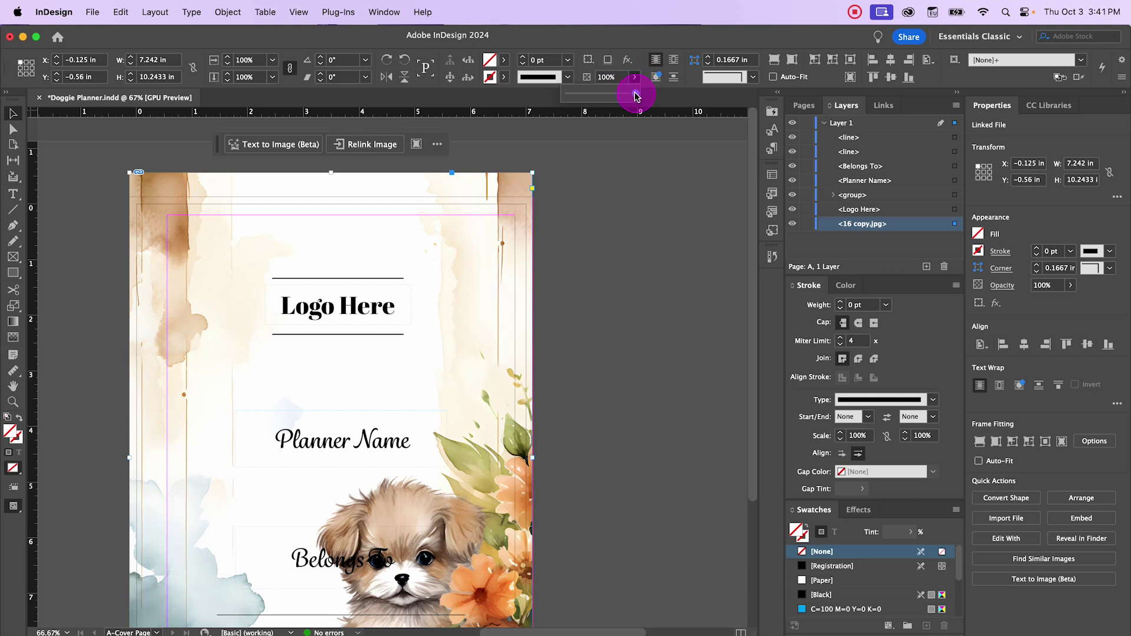
{"action": "left_click_drag", "start_coordinate": [636, 96], "coordinate": [603, 93]}
{"action": "scroll", "coordinate": [592, 271], "scroll_direction": "down", "scroll_amount": 1}
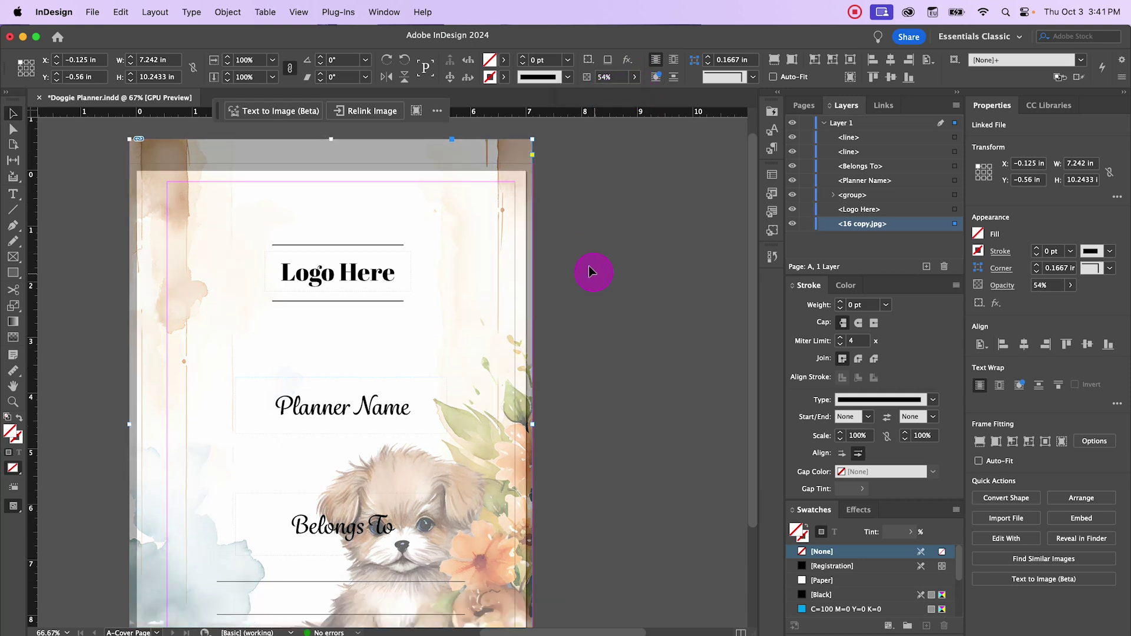
{"action": "scroll", "coordinate": [591, 271], "scroll_direction": "down", "scroll_amount": 3}
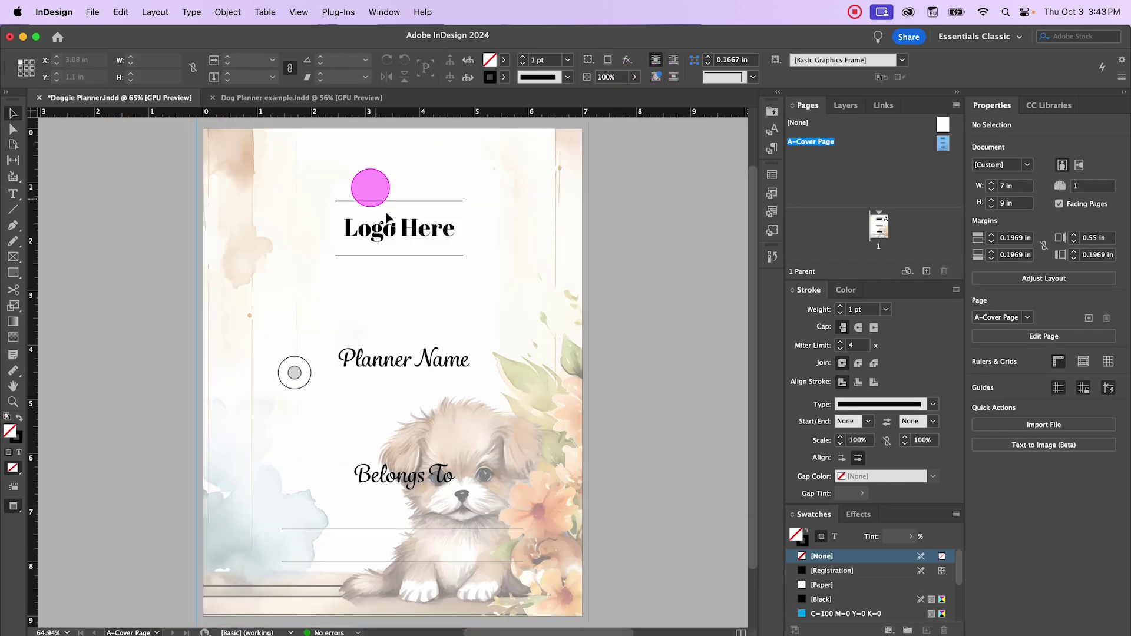
Move the Logo Here text and its two lines up to just below the top margin, with guides and frame edges shown.
{"action": "left_click", "coordinate": [380, 215]}
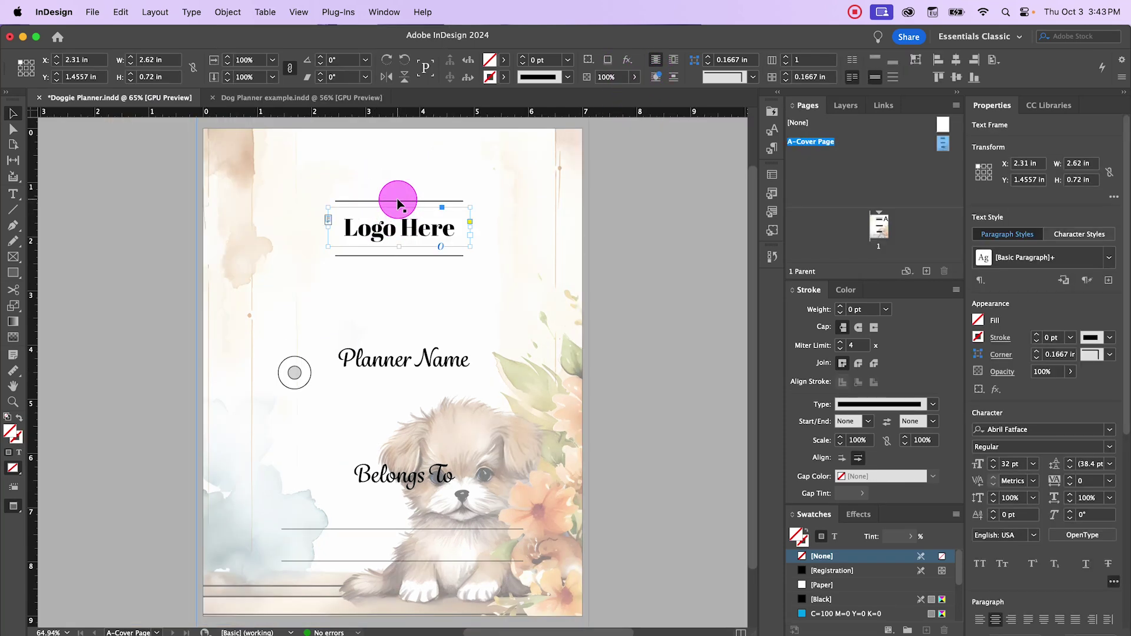
{"action": "left_click", "coordinate": [398, 203]}
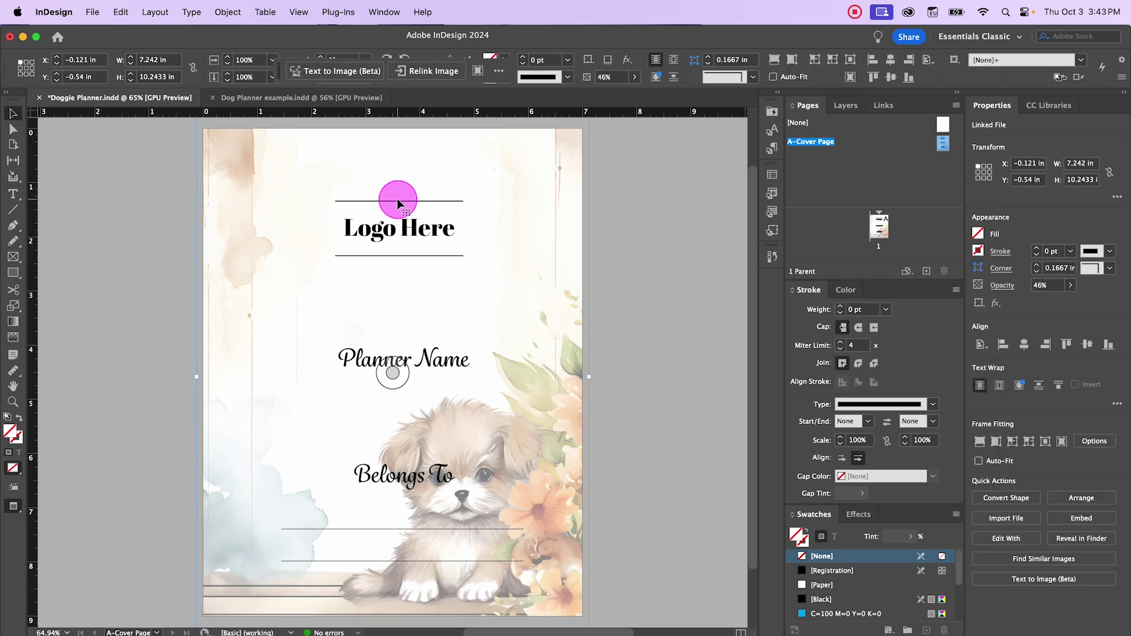
{"action": "left_click", "coordinate": [618, 232]}
{"action": "left_click", "coordinate": [416, 220]}
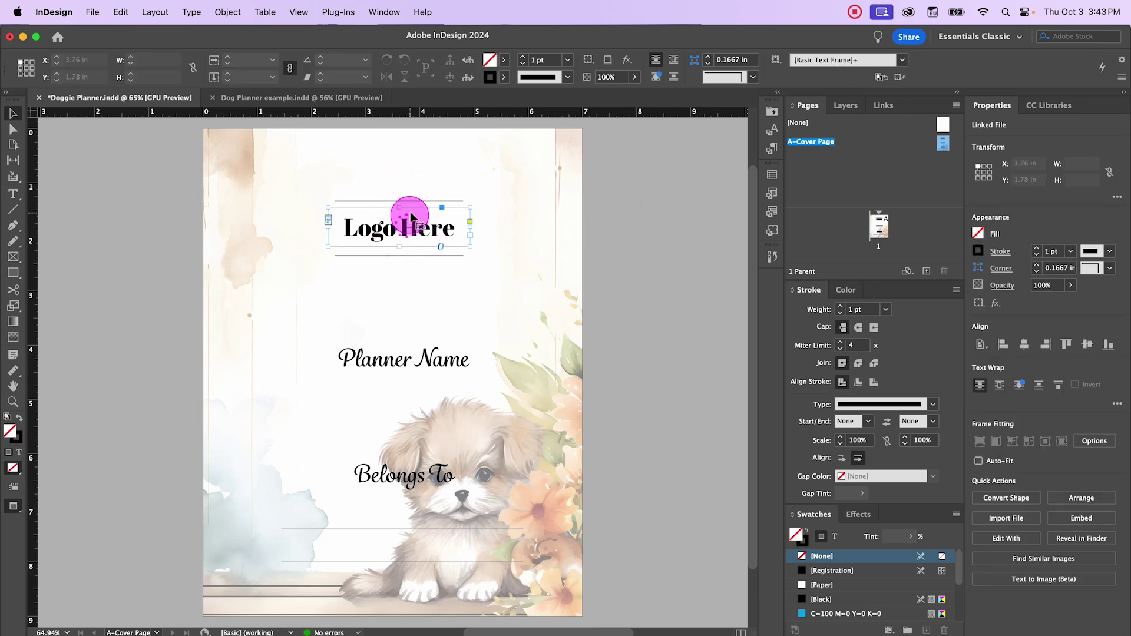
{"action": "left_click_drag", "start_coordinate": [410, 216], "coordinate": [412, 198]}
{"action": "left_click", "coordinate": [147, 163]}
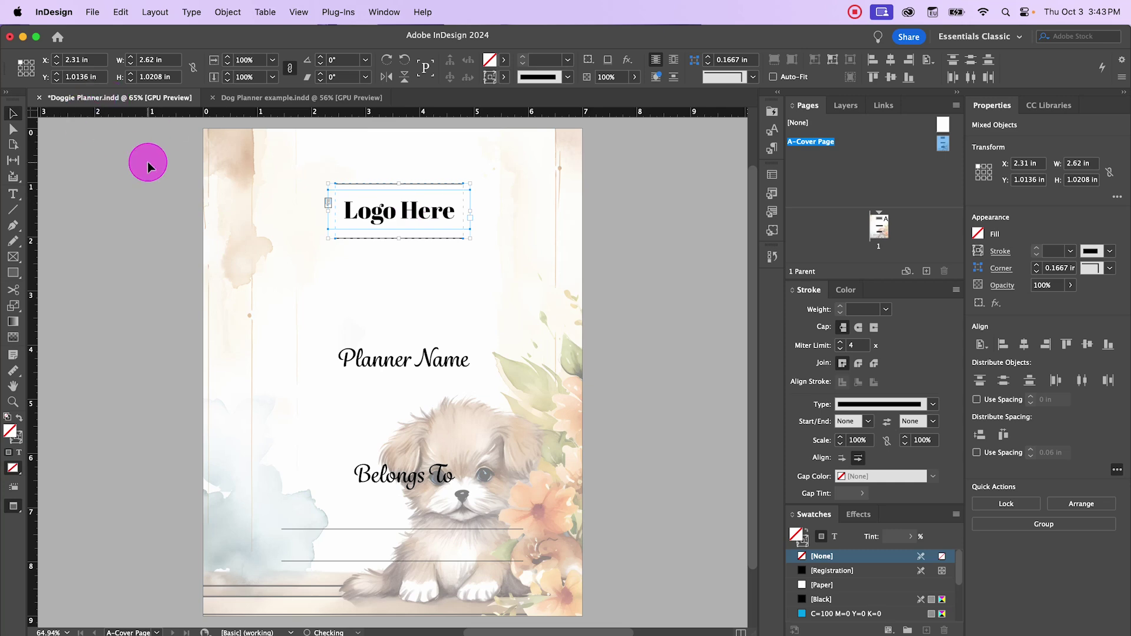
{"action": "key", "text": "w"}
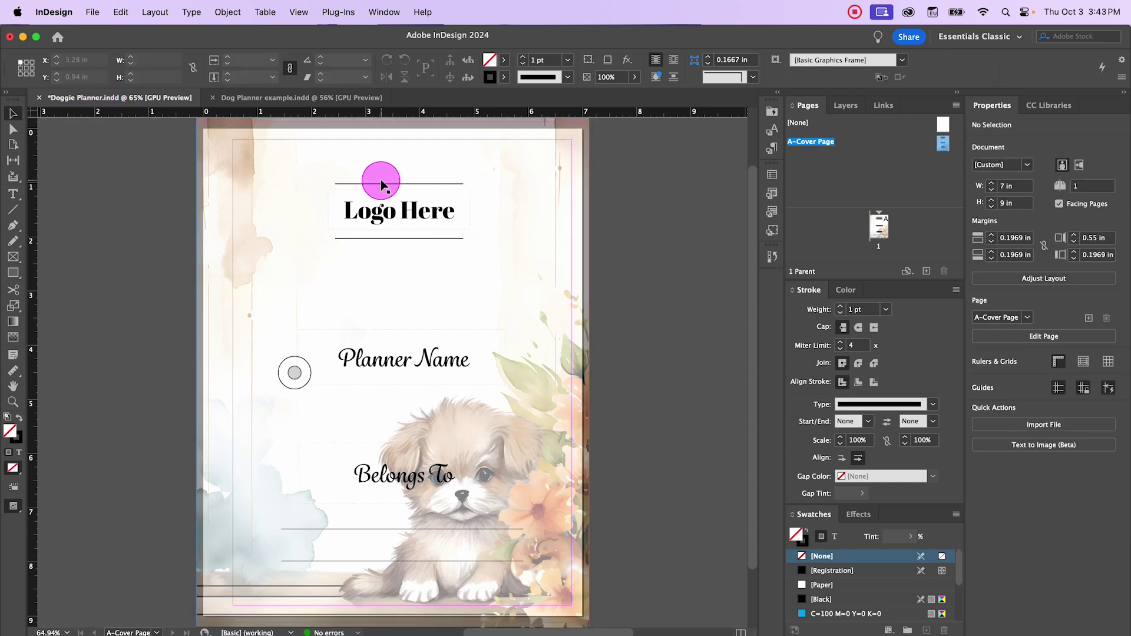
{"action": "left_click", "coordinate": [402, 219]}
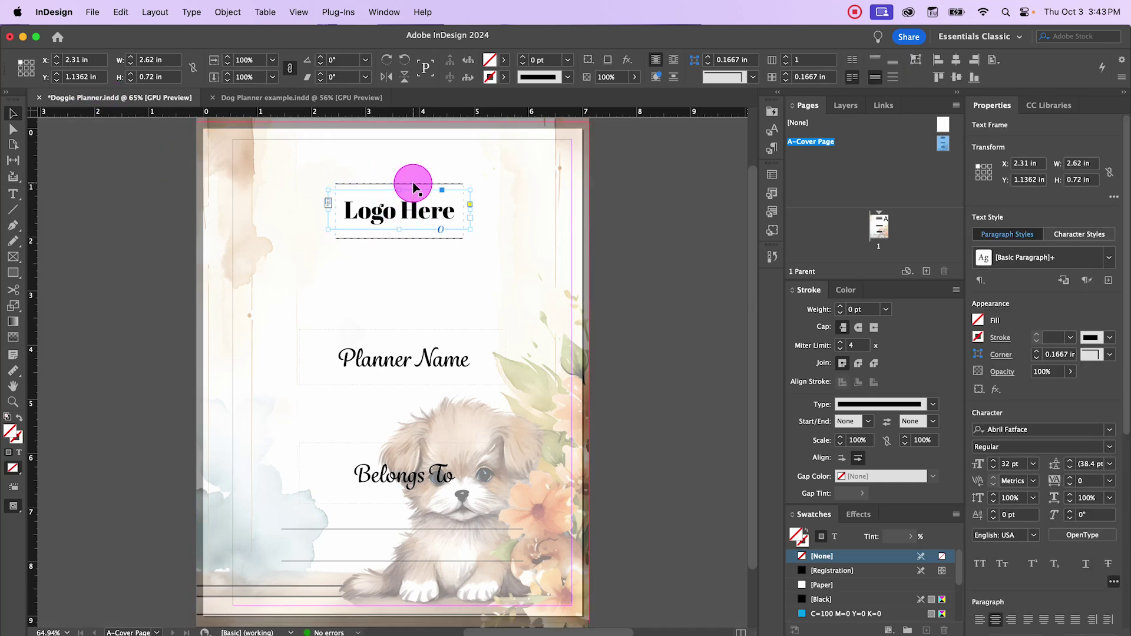
{"action": "left_click", "coordinate": [412, 185], "text": "shift"}
{"action": "left_click_drag", "start_coordinate": [408, 207], "coordinate": [406, 176]}
Move the Planner Name text up directly beneath the logo, and the Belongs To text right below it.
{"action": "left_click_drag", "start_coordinate": [413, 365], "coordinate": [414, 258]}
{"action": "left_click", "coordinate": [618, 338]}
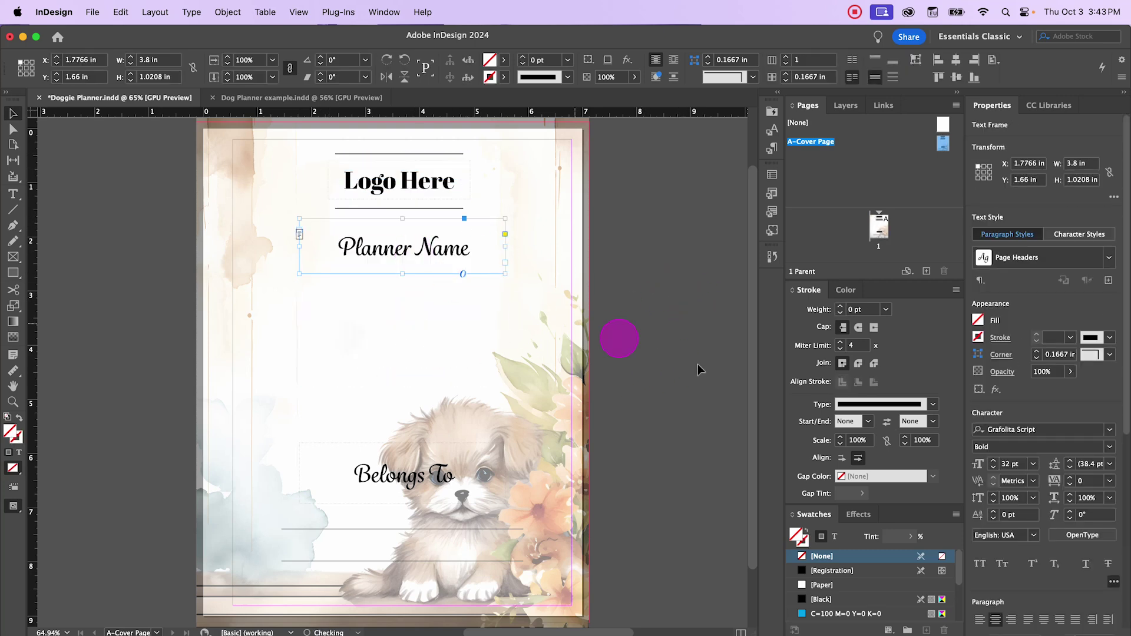
{"action": "left_click_drag", "start_coordinate": [423, 477], "coordinate": [411, 323]}
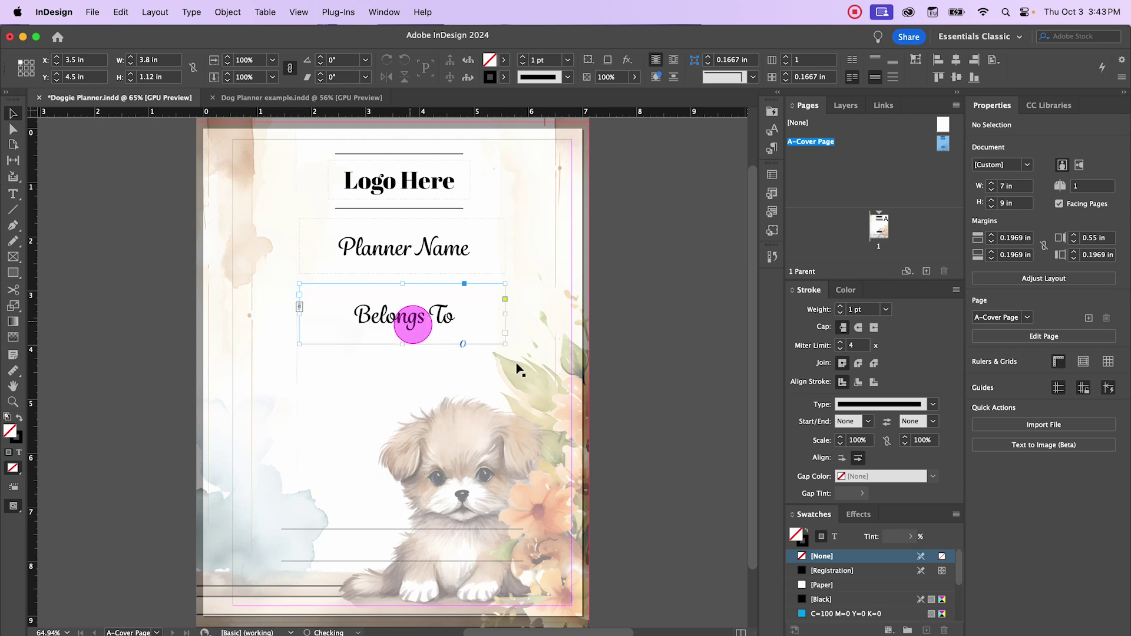
{"action": "left_click", "coordinate": [646, 383]}
Move the upper name line to just under Belongs To, and delete the remaining lower line.
{"action": "left_click_drag", "start_coordinate": [406, 531], "coordinate": [414, 353]}
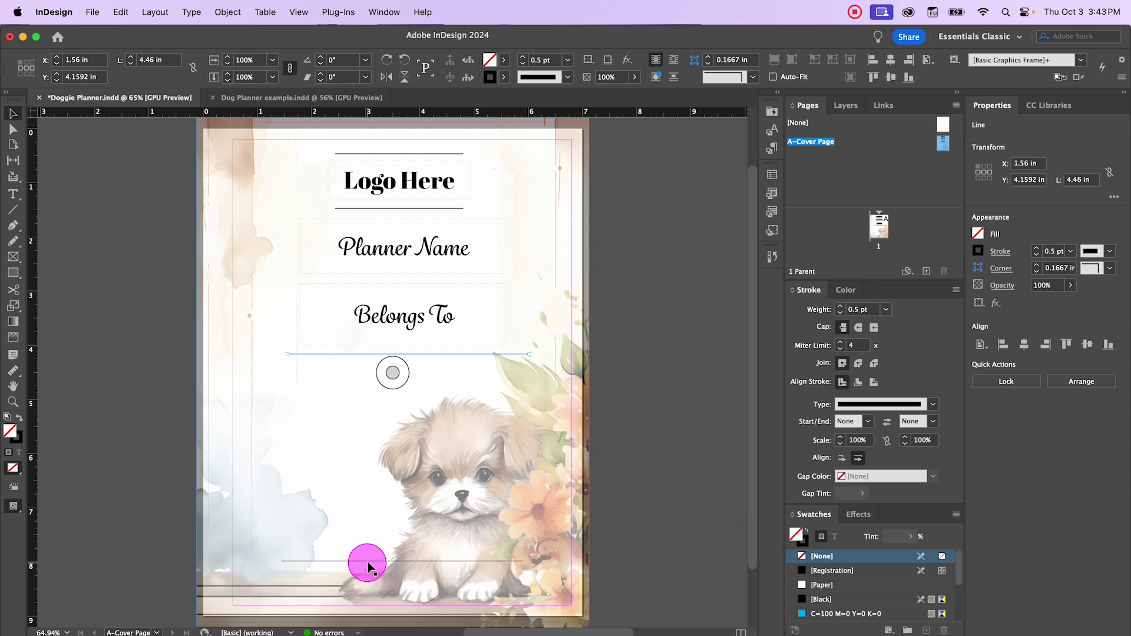
{"action": "left_click", "coordinate": [617, 562]}
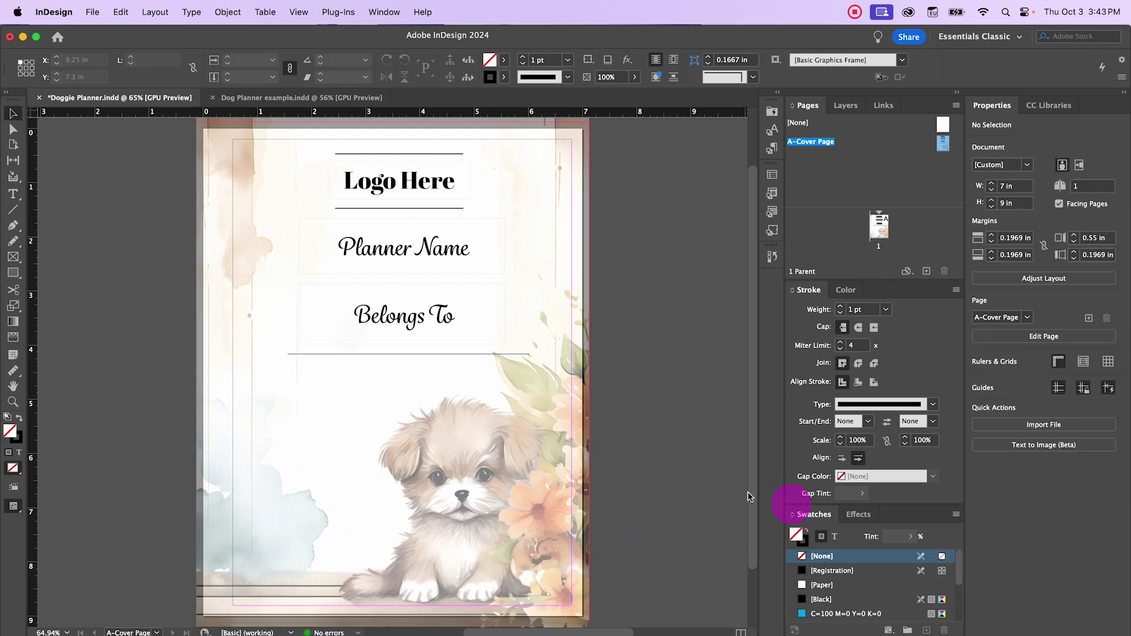
Nudge the puppy background image up to a Y position of about -0.71 in.
{"action": "left_click", "coordinate": [577, 404]}
{"action": "key", "text": "Up"}
{"action": "key", "text": "Up"}
{"action": "key", "text": "Up"}
{"action": "key", "text": "Up"}
{"action": "key", "text": "Up"}
{"action": "key", "text": "Up"}
{"action": "key", "text": "Up"}
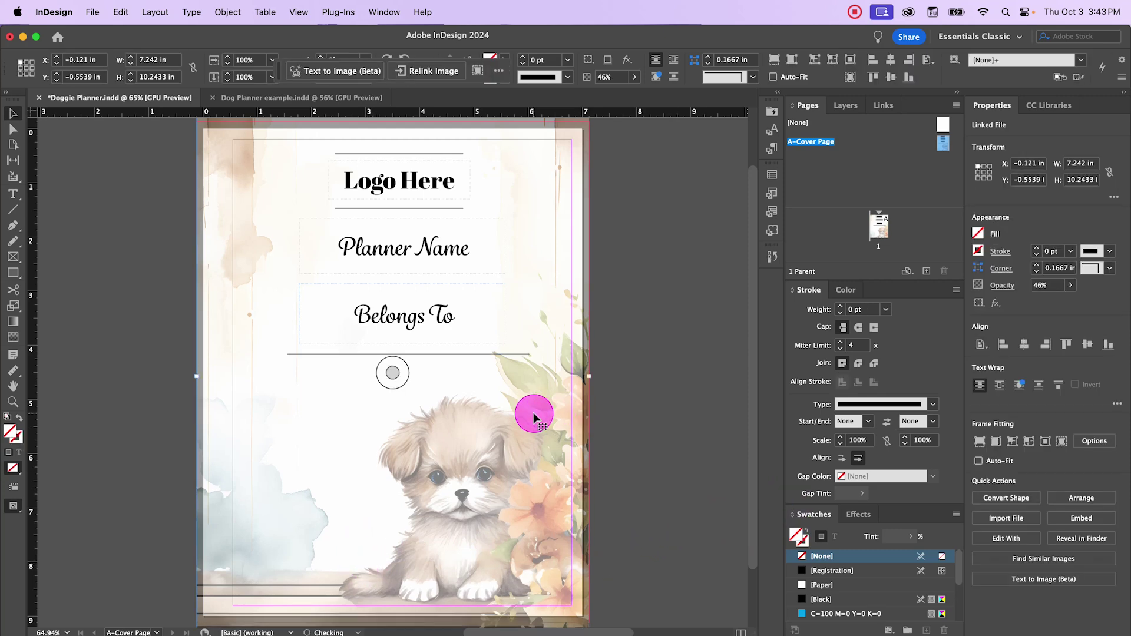
{"action": "key", "text": "Up"}
{"action": "key", "text": "Up"}
{"action": "key", "text": "Up"}
{"action": "key", "text": "Up"}
{"action": "key", "text": "Up"}
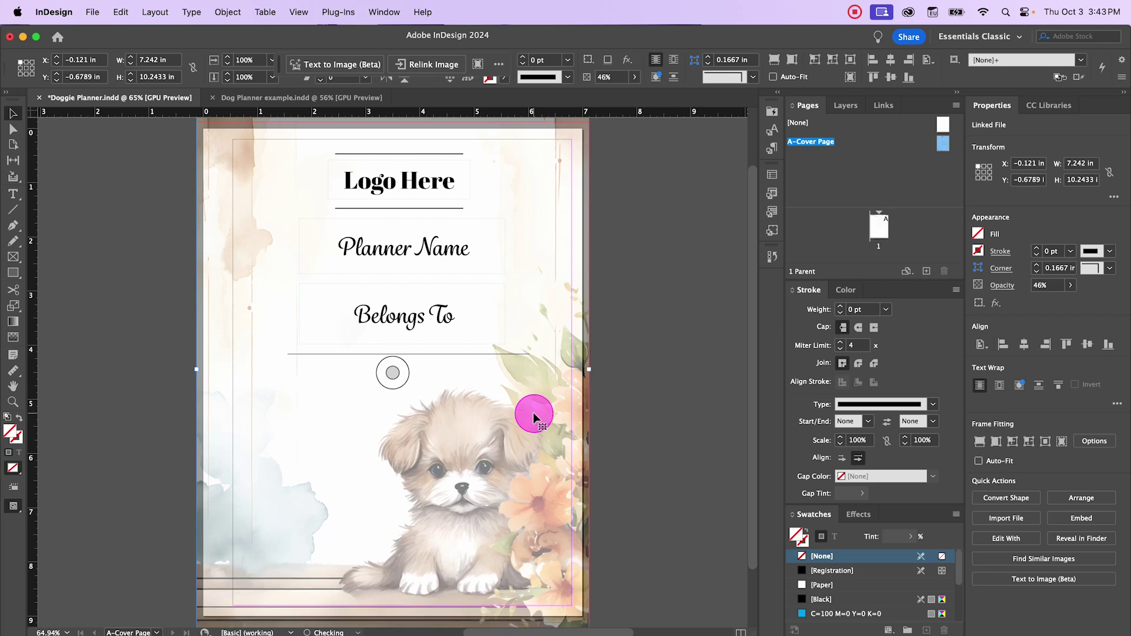
{"action": "left_click", "coordinate": [688, 289]}
Raise the opacity of the puppy background image to 76%.
{"action": "left_click", "coordinate": [490, 428]}
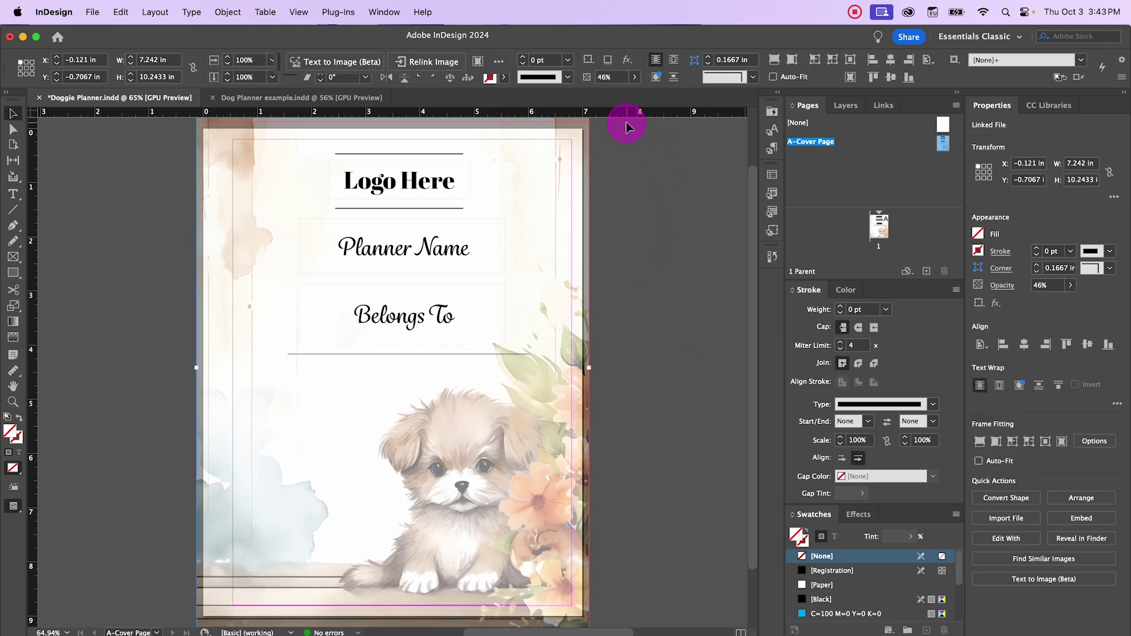
{"action": "left_click", "coordinate": [634, 77]}
{"action": "left_click_drag", "start_coordinate": [598, 93], "coordinate": [619, 93]}
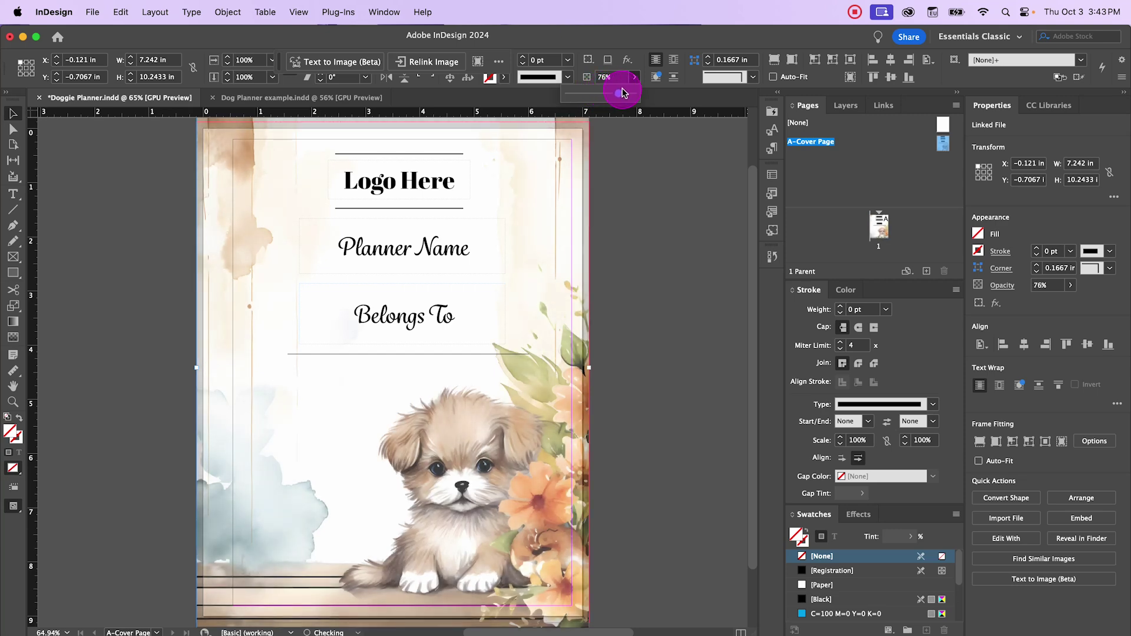
Deselect the background image and show the cover page in preview mode without frames and guides.
{"action": "left_click", "coordinate": [680, 203]}
{"action": "key", "text": "w"}
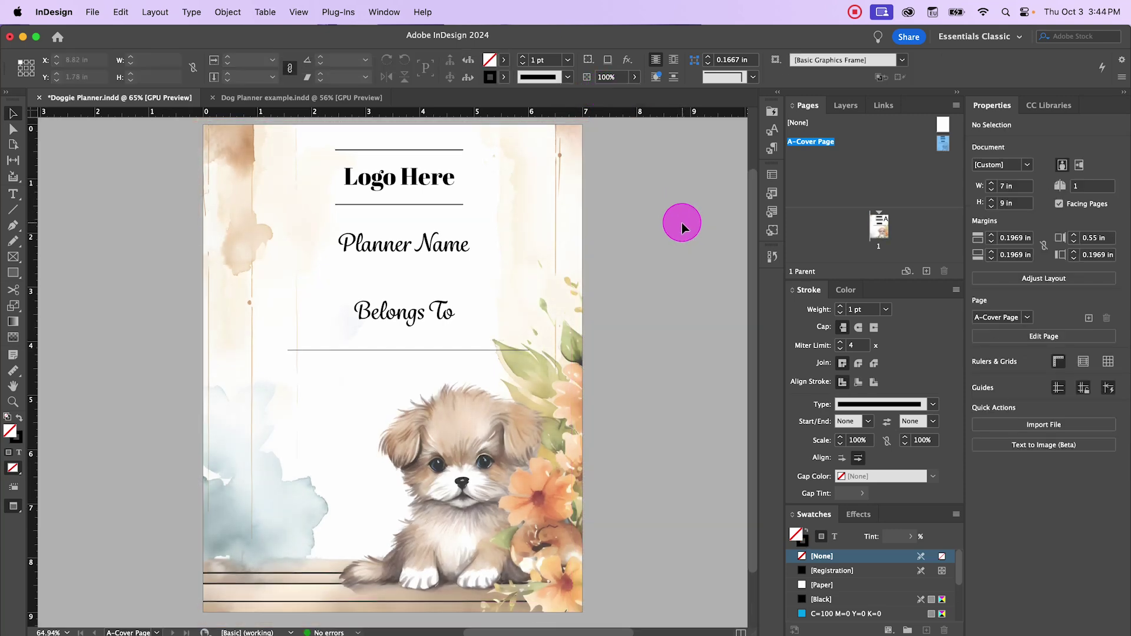
{"action": "scroll", "coordinate": [681, 223], "scroll_direction": "up", "scroll_amount": 2}
Nudge the Planner Name text frame down to a Y position of about 1.80 in.
{"action": "left_click", "coordinate": [414, 280]}
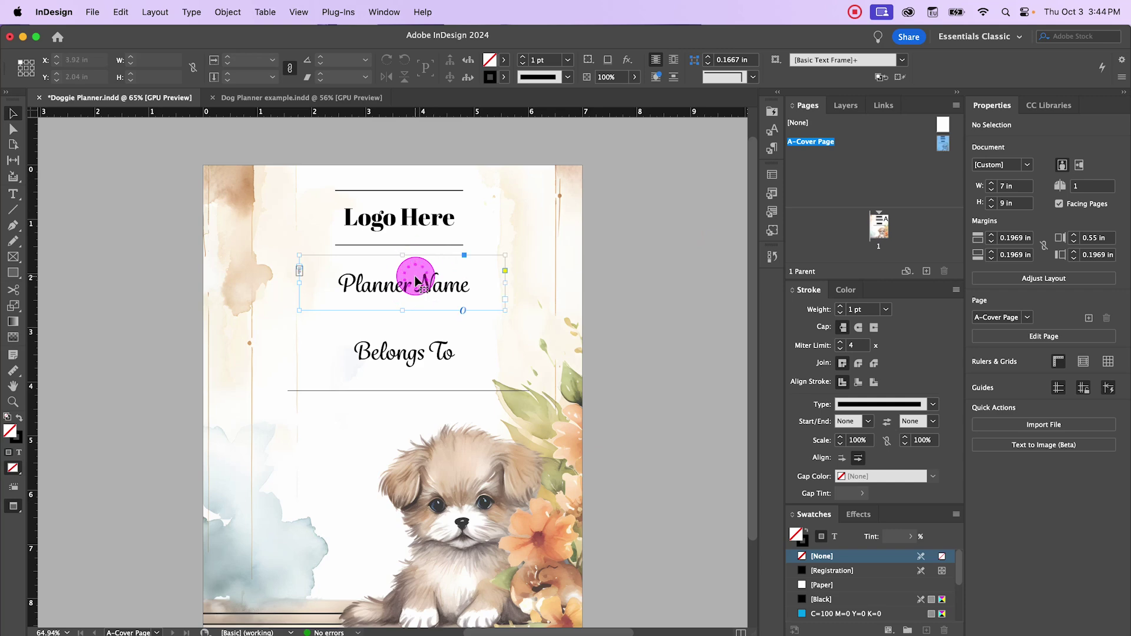
{"action": "key", "text": "Down"}
{"action": "key", "text": "Down"}
{"action": "key", "text": "Down"}
{"action": "key", "text": "Down"}
{"action": "key", "text": "Down"}
{"action": "key", "text": "Down"}
{"action": "key", "text": "Down"}
{"action": "key", "text": "Down"}
{"action": "key", "text": "Down"}
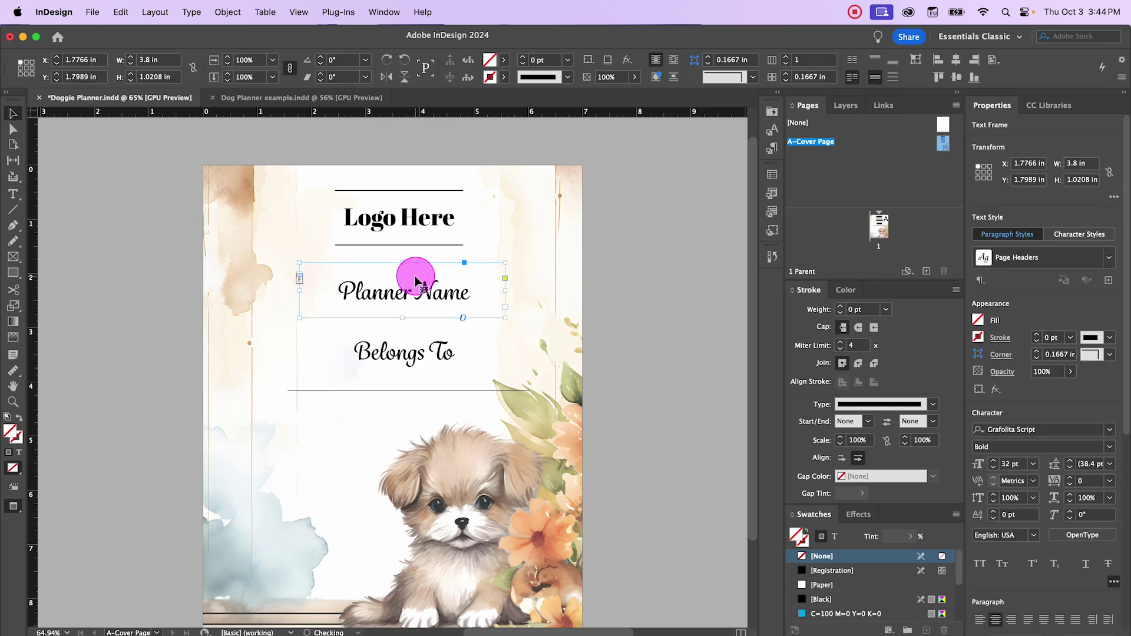
Move the Logo Here text and its two framing lines slightly down the cover, and save the document.
{"action": "left_click", "coordinate": [414, 217]}
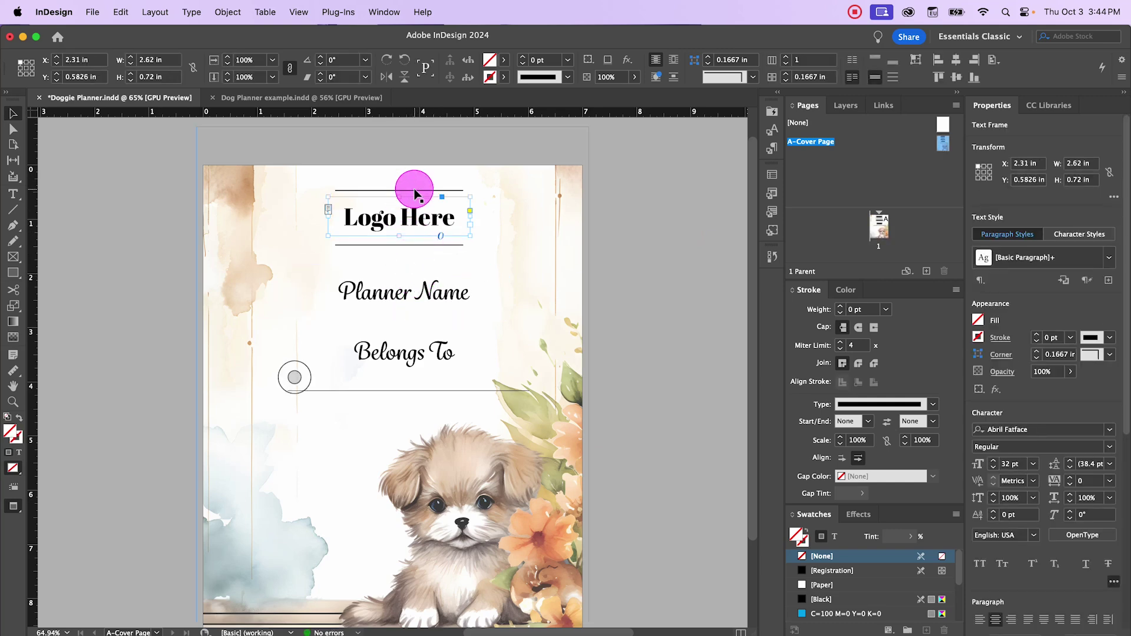
{"action": "left_click", "coordinate": [414, 192]}
{"action": "key", "text": "super+s"}
{"action": "scroll", "coordinate": [698, 302], "scroll_direction": "down", "scroll_amount": 2}
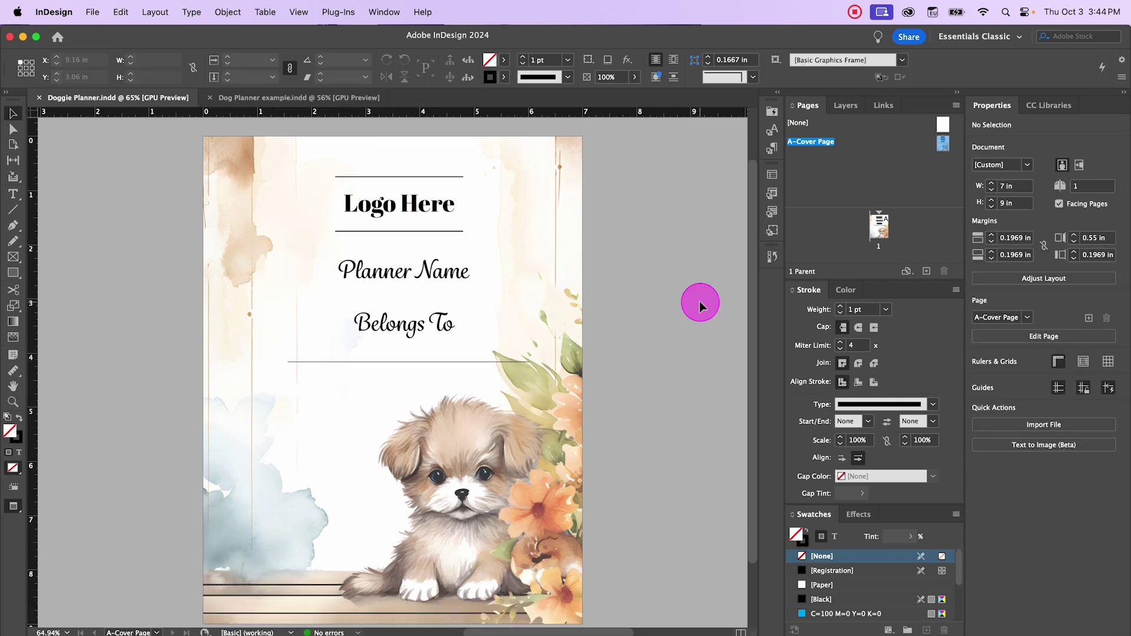
{"action": "scroll", "coordinate": [698, 302], "scroll_direction": "down", "scroll_amount": 1}
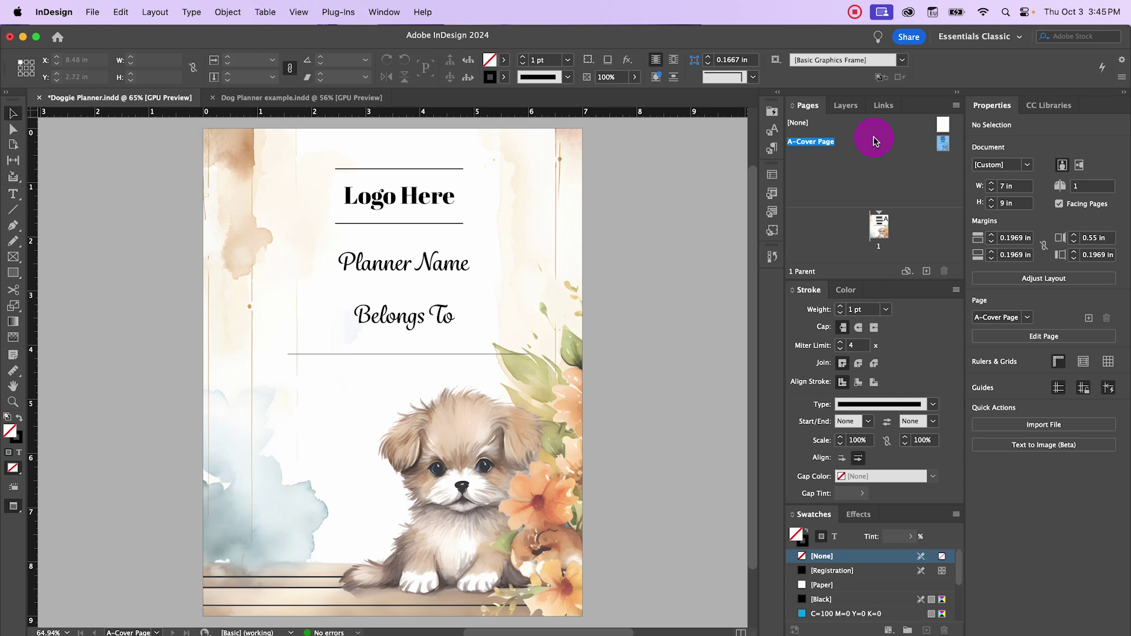